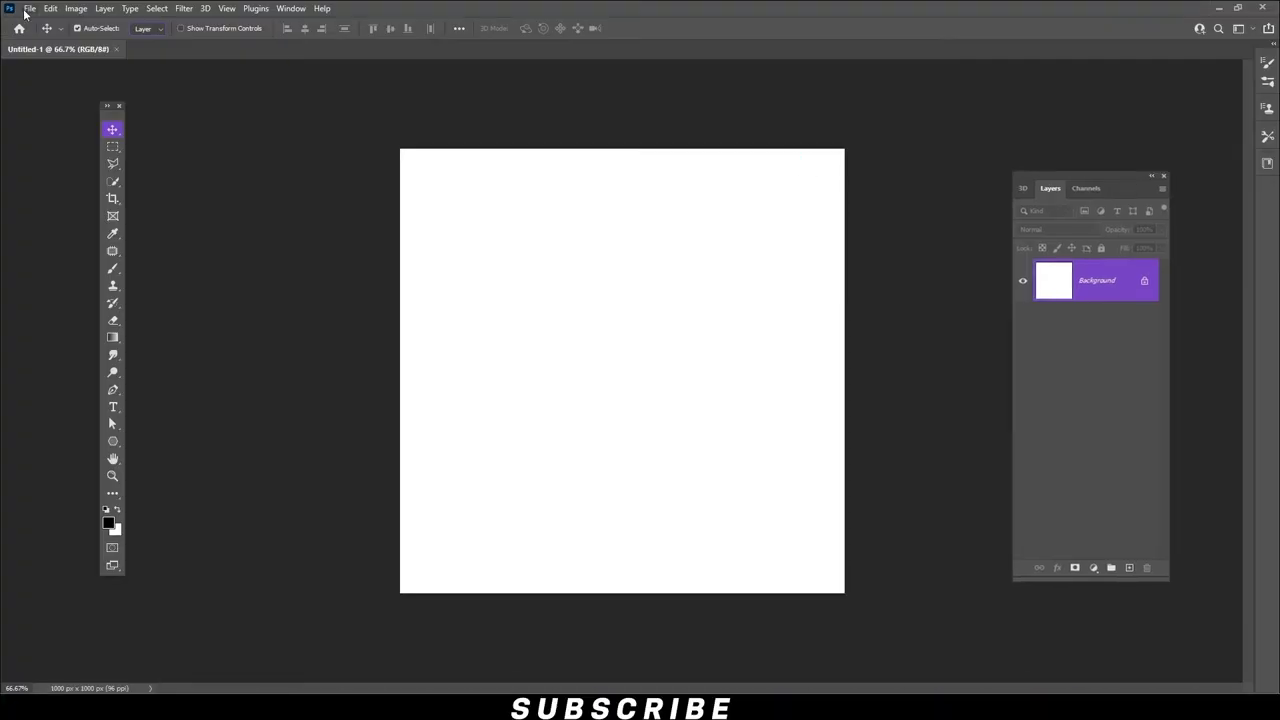
- Start a new blank 1000 × 1000 px document from the File menu
{"action": "left_click", "coordinate": [30, 8]}
{"action": "left_click", "coordinate": [40, 22]}
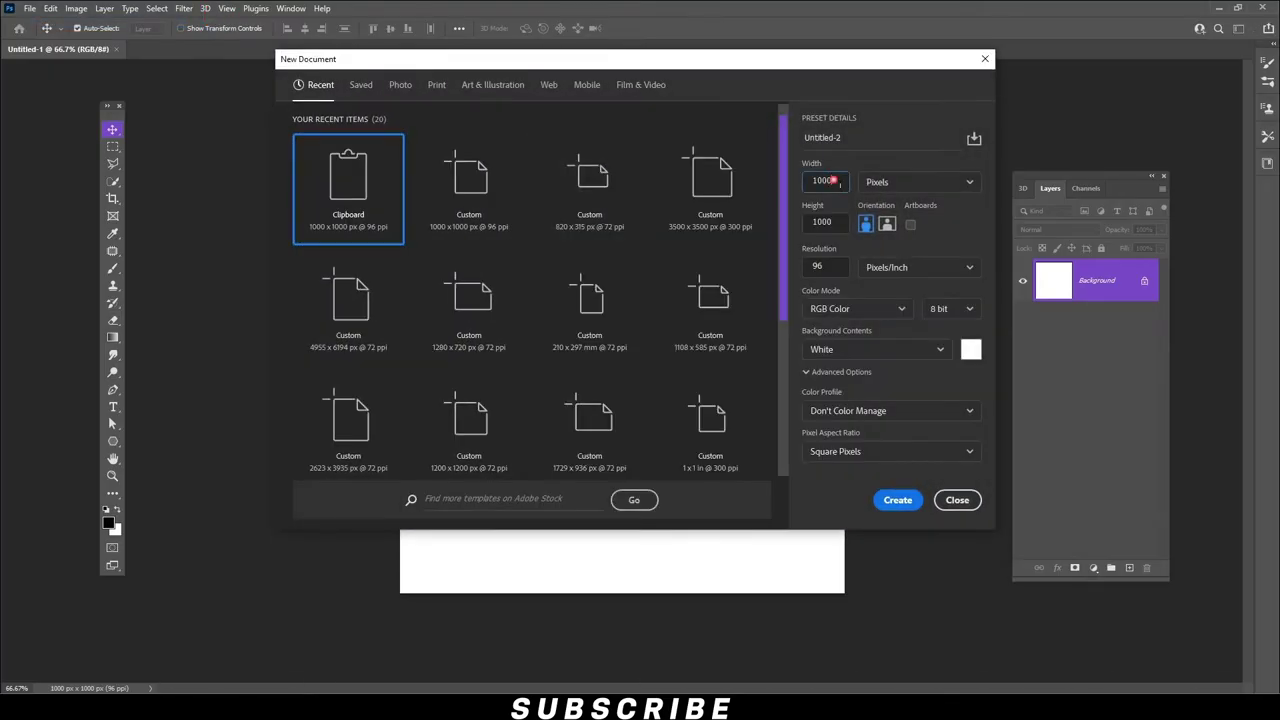
- Create the new 1000 × 1000 px document
{"action": "type", "text": "0"}
{"action": "key", "text": "Tab"}
{"action": "type", "text": "100"}
{"action": "key", "text": "Return"}
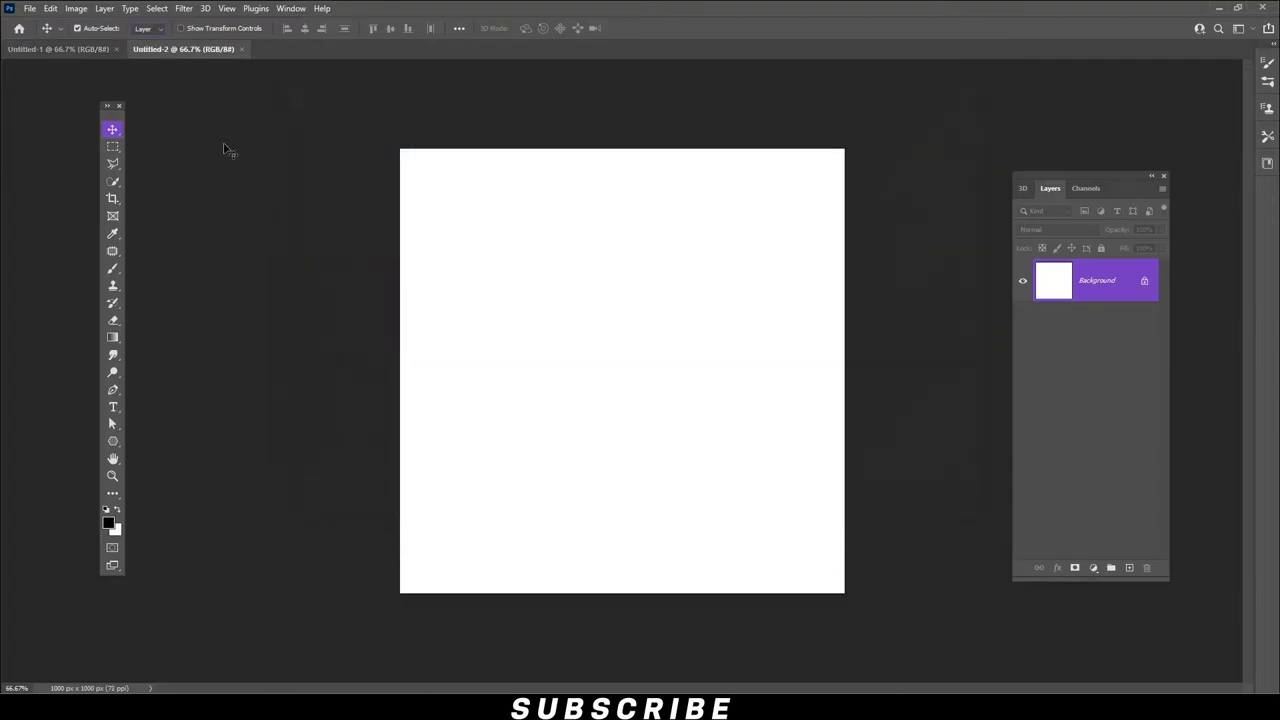
{"action": "left_click", "coordinate": [112, 147]}
{"action": "left_click", "coordinate": [112, 129]}
- Fill the canvas with light green #b5cca0 using the Paint Bucket and add empty Layer 1
{"action": "left_click", "coordinate": [108, 525]}
{"action": "type", "text": "b5cca0"}
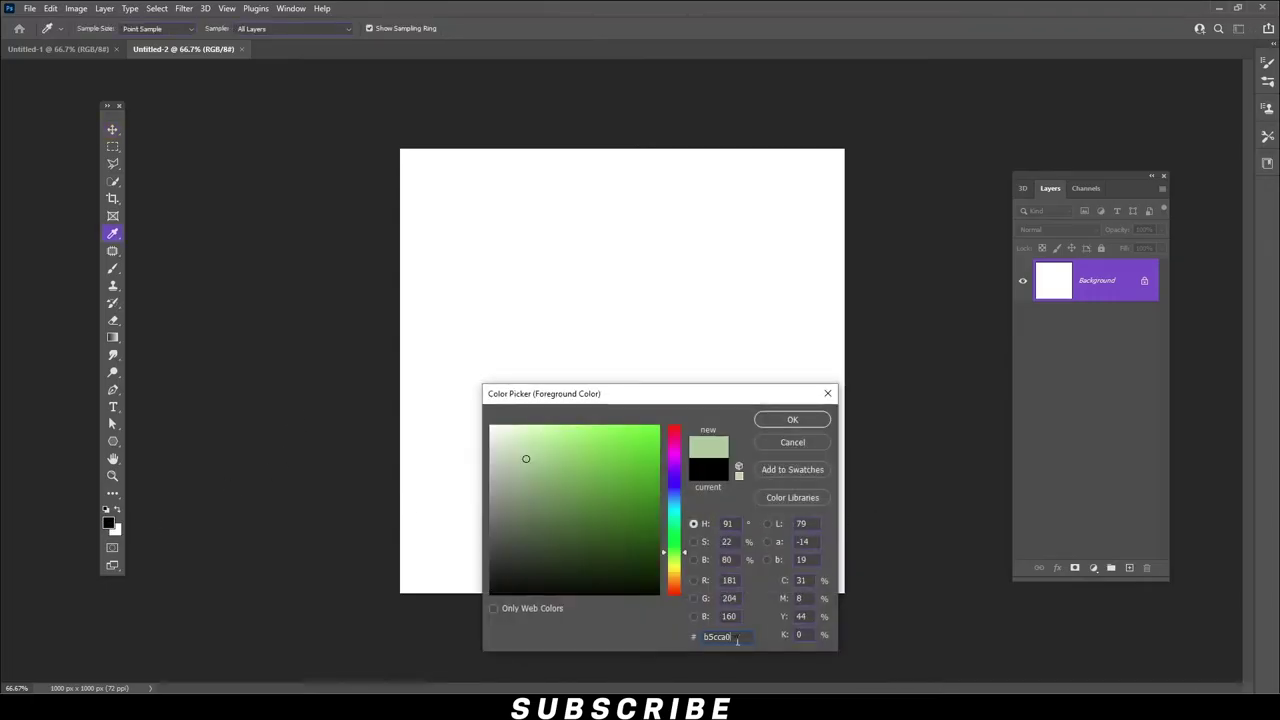
{"action": "left_click", "coordinate": [799, 424]}
{"action": "right_click", "coordinate": [112, 337]}
{"action": "left_click", "coordinate": [170, 346]}
{"action": "left_click", "coordinate": [466, 323]}
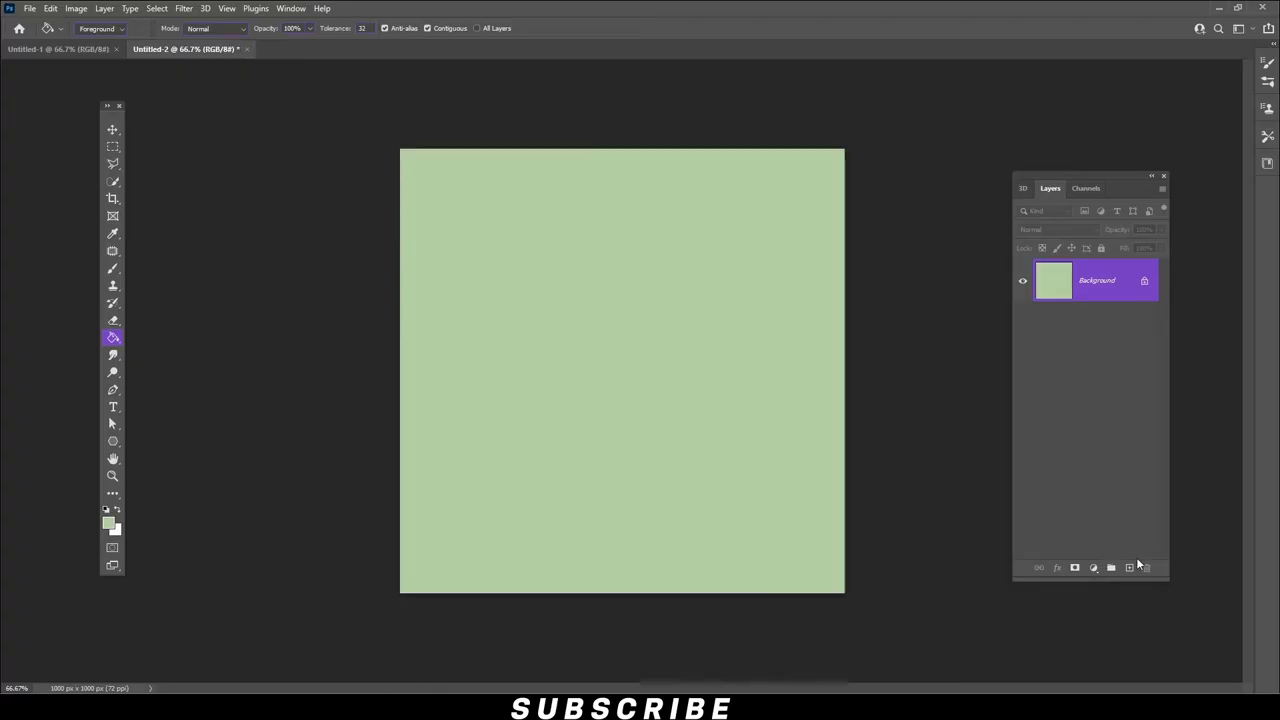
{"action": "left_click", "coordinate": [1128, 567]}
{"action": "left_click", "coordinate": [112, 129]}
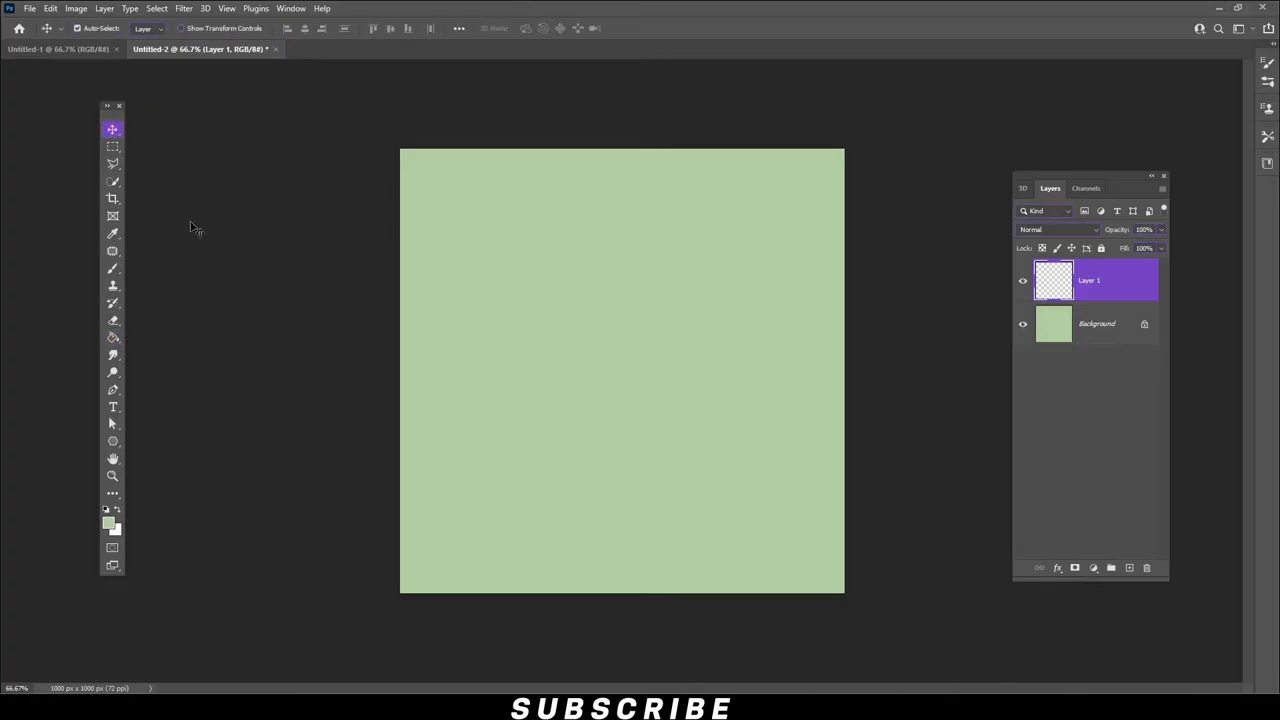
- Open 1.jpg and drag the cloud photo into Untitled-2, placing it lower on the canvas
{"action": "left_click", "coordinate": [30, 9]}
{"action": "left_click", "coordinate": [50, 36]}
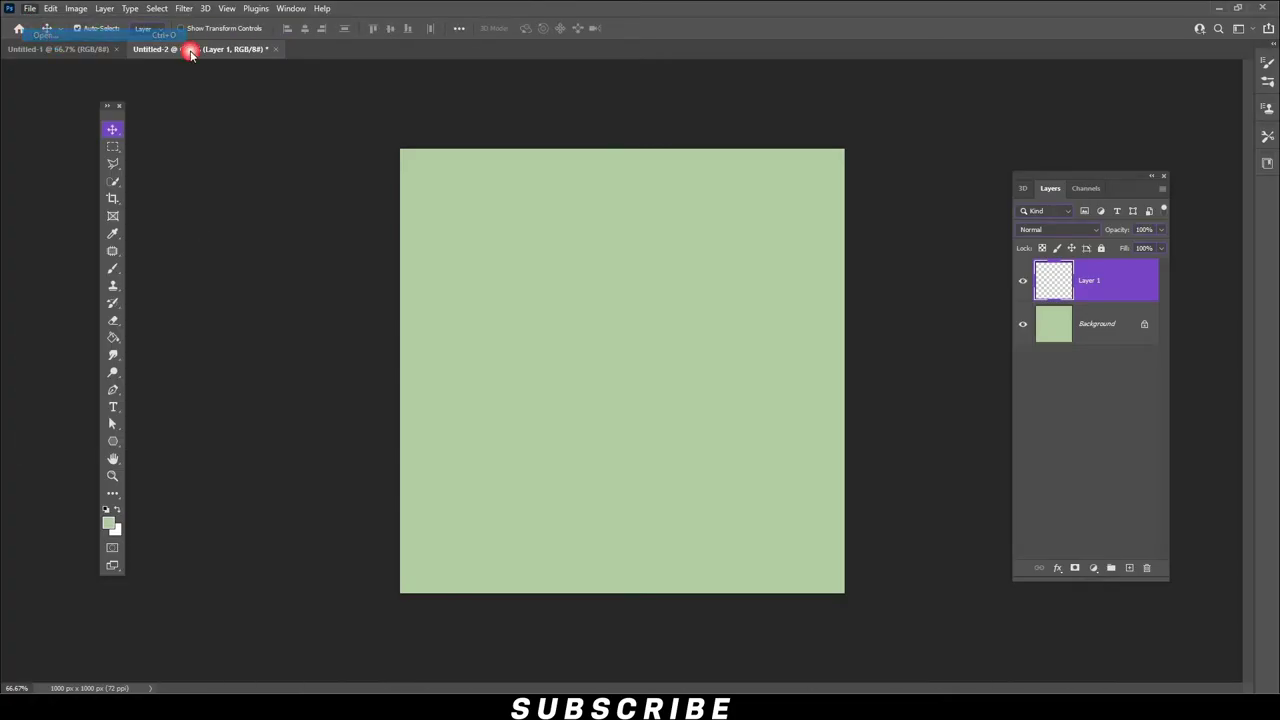
{"action": "double_click", "coordinate": [107, 135]}
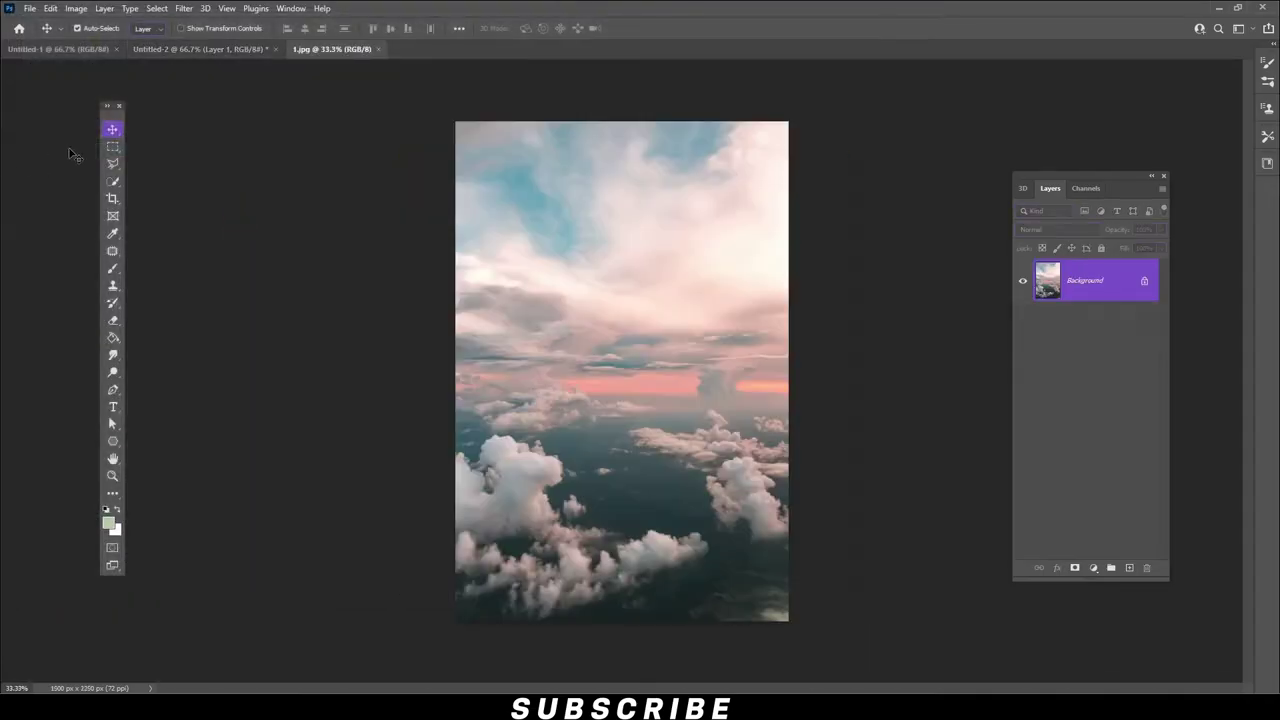
{"action": "left_click_drag", "start_coordinate": [633, 232], "coordinate": [612, 334]}
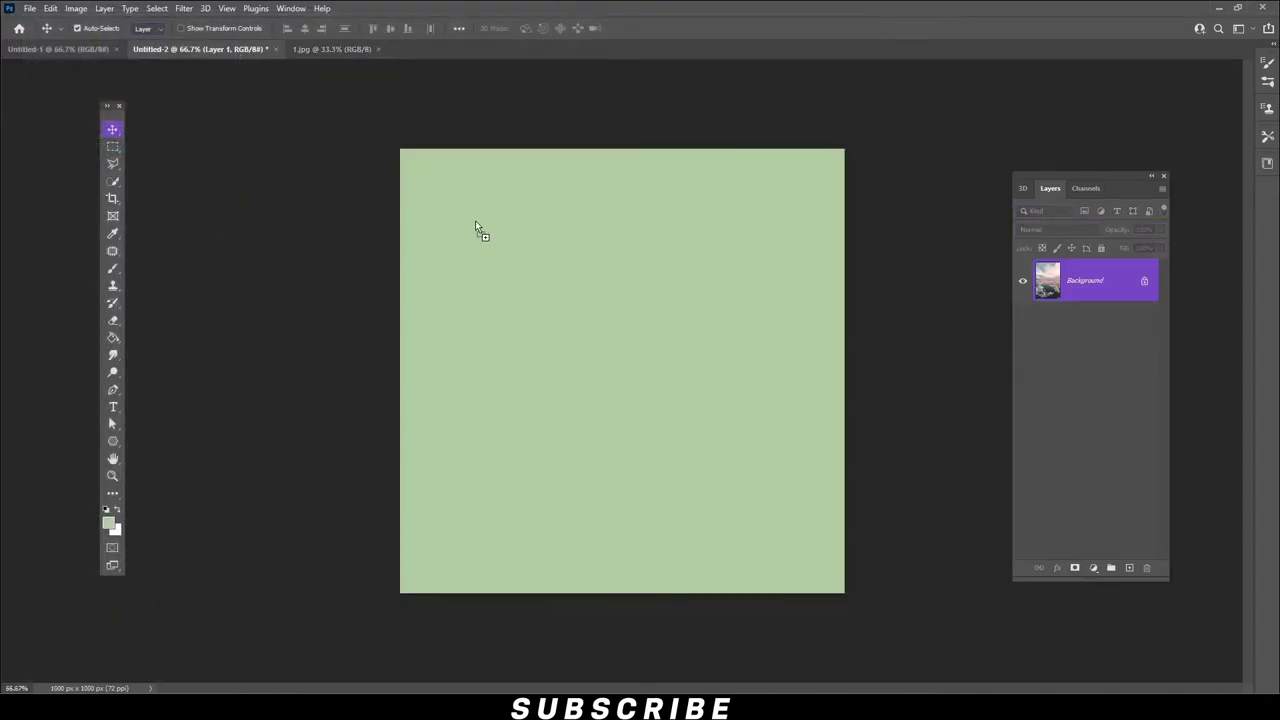
{"action": "mouse_move", "coordinate": [673, 297]}
{"action": "left_mouse_down"}
{"action": "mouse_move", "coordinate": [699, 374]}
{"action": "mouse_move", "coordinate": [716, 389]}
{"action": "mouse_move", "coordinate": [716, 377]}
{"action": "left_mouse_up"}
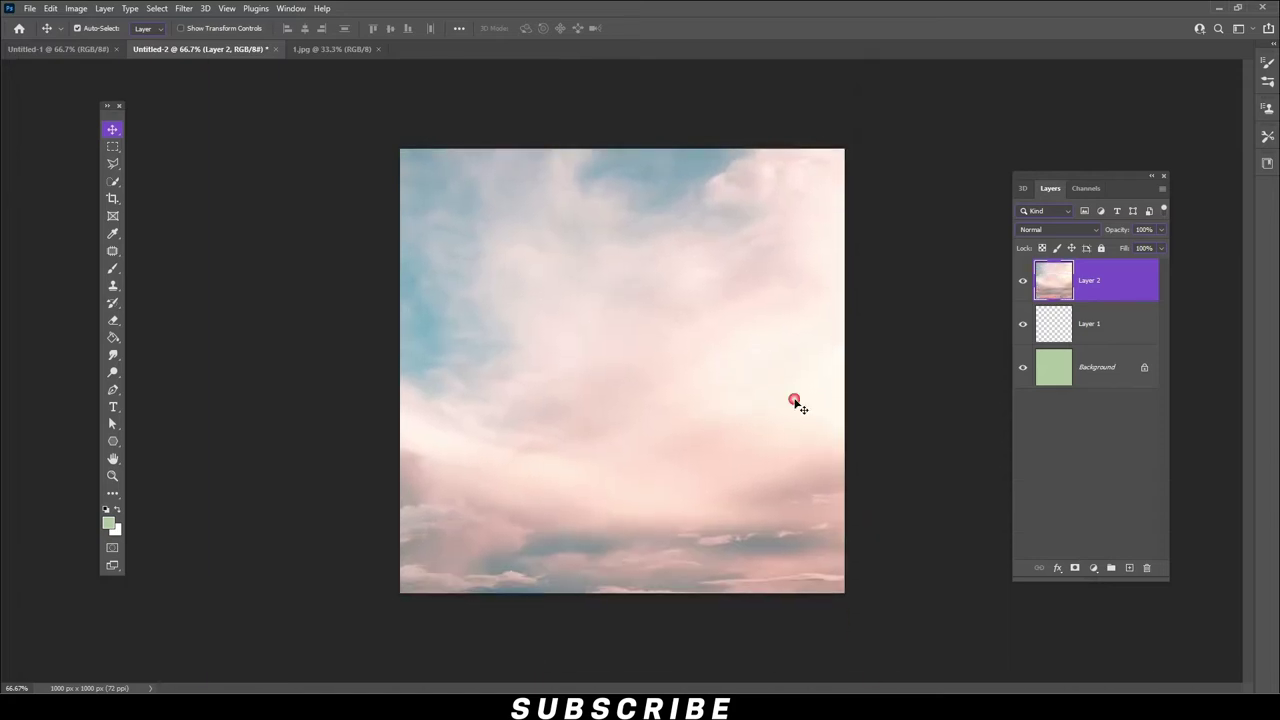
- Mask the cloud layer, painting out its bottom with a large soft brush (~1102 px)
{"action": "left_click", "coordinate": [1078, 569]}
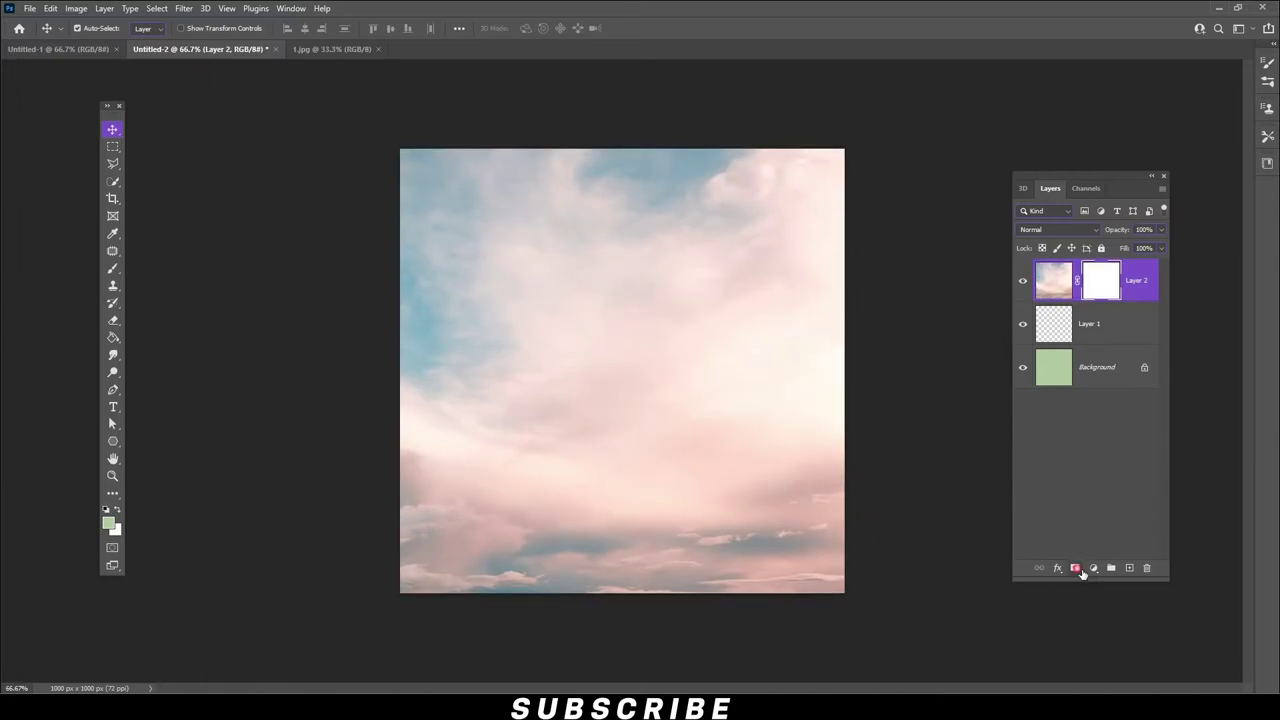
{"action": "left_click", "coordinate": [120, 267]}
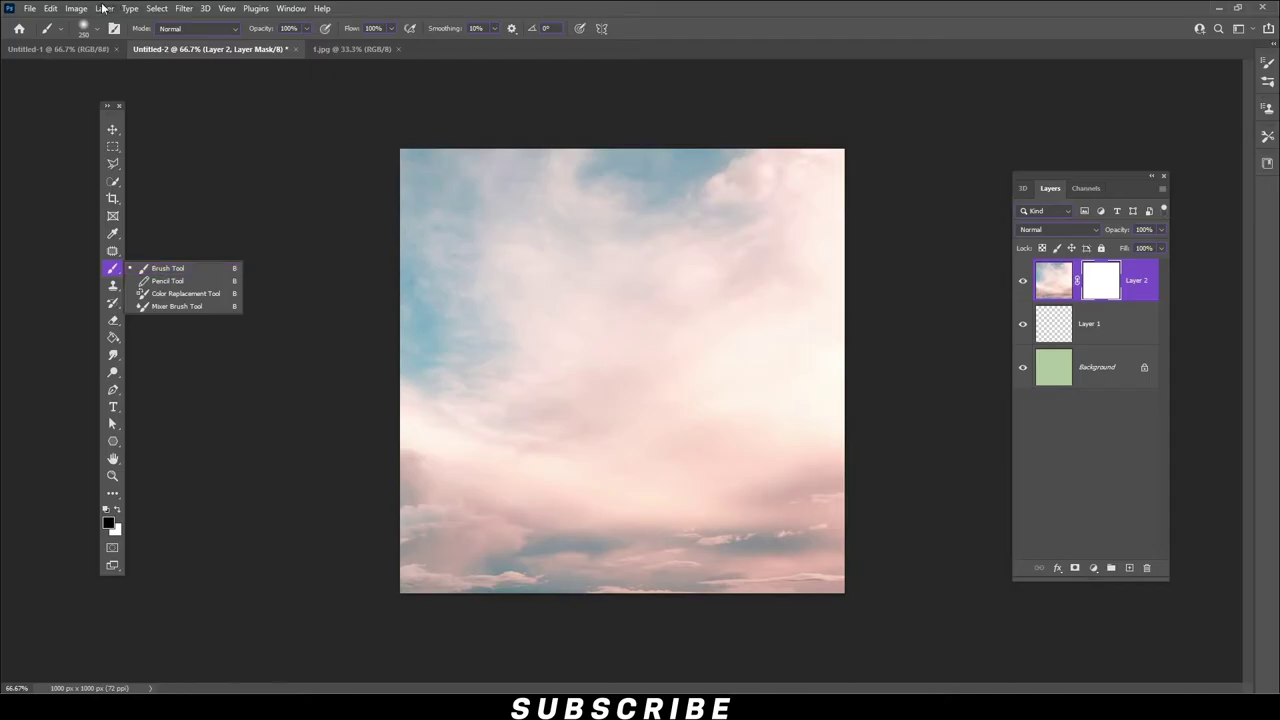
{"action": "left_click", "coordinate": [84, 28]}
{"action": "left_click", "coordinate": [151, 72]}
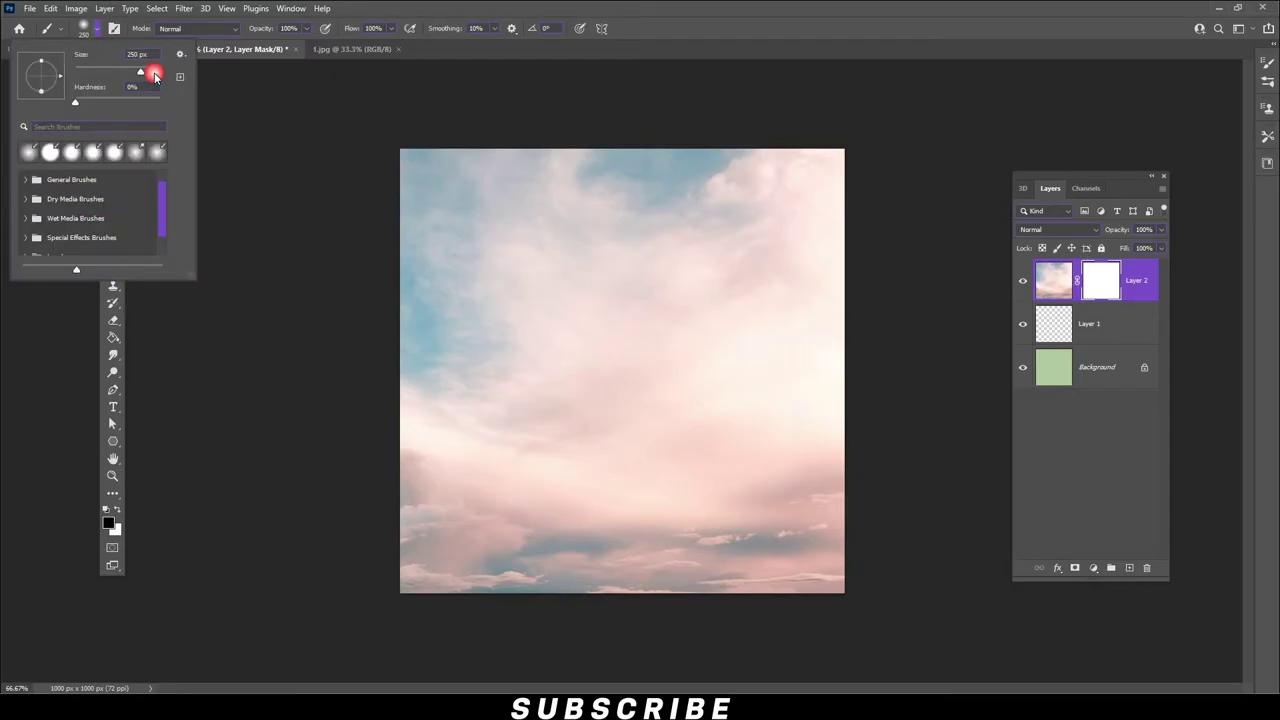
{"action": "left_click", "coordinate": [547, 24]}
{"action": "mouse_move", "coordinate": [717, 591]}
{"action": "left_mouse_down"}
{"action": "mouse_move", "coordinate": [802, 585]}
{"action": "mouse_move", "coordinate": [340, 580]}
{"action": "left_mouse_up"}
{"action": "left_click", "coordinate": [112, 129]}
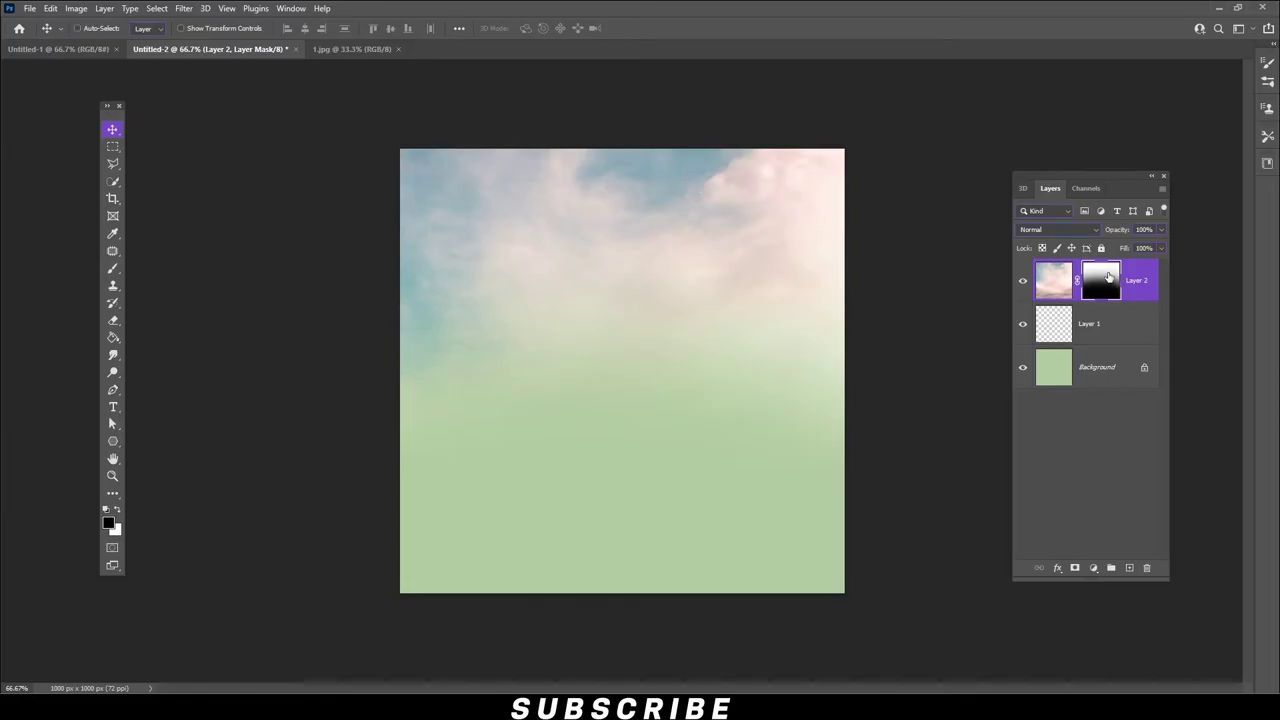
- Set the cloud layer's blend mode to Hard Light
{"action": "left_click", "coordinate": [1062, 229]}
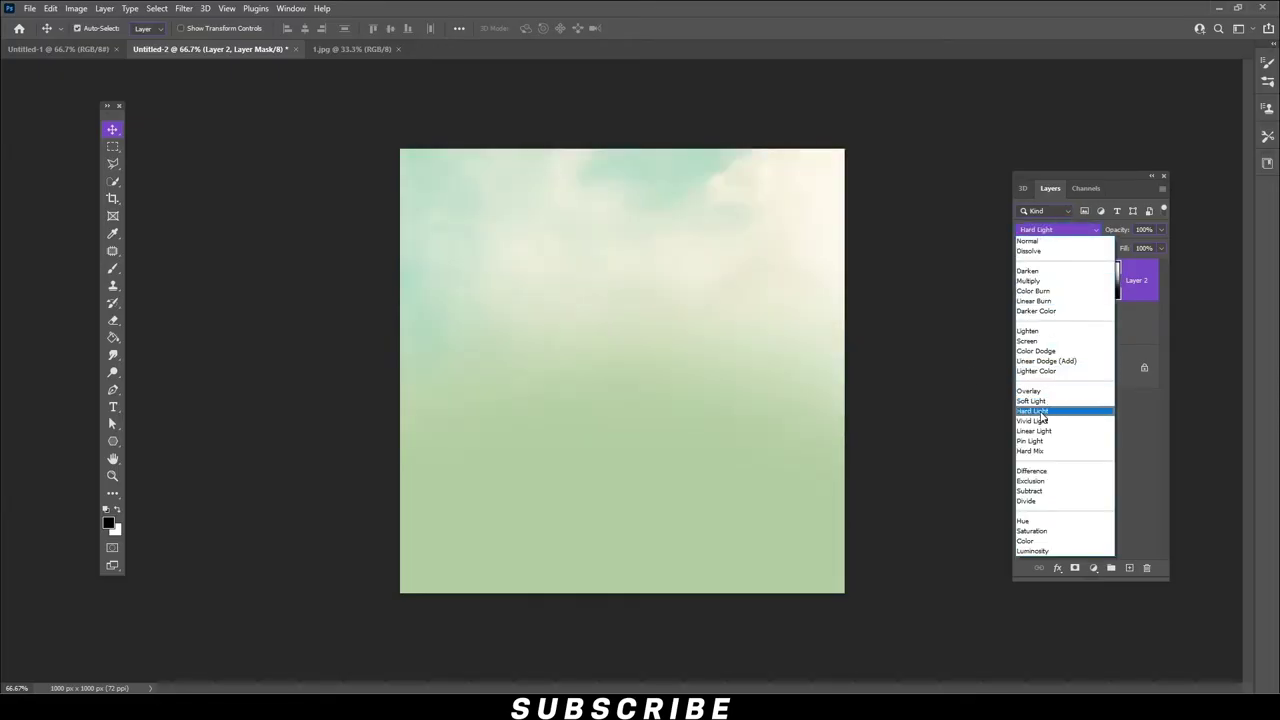
{"action": "left_click", "coordinate": [1050, 410]}
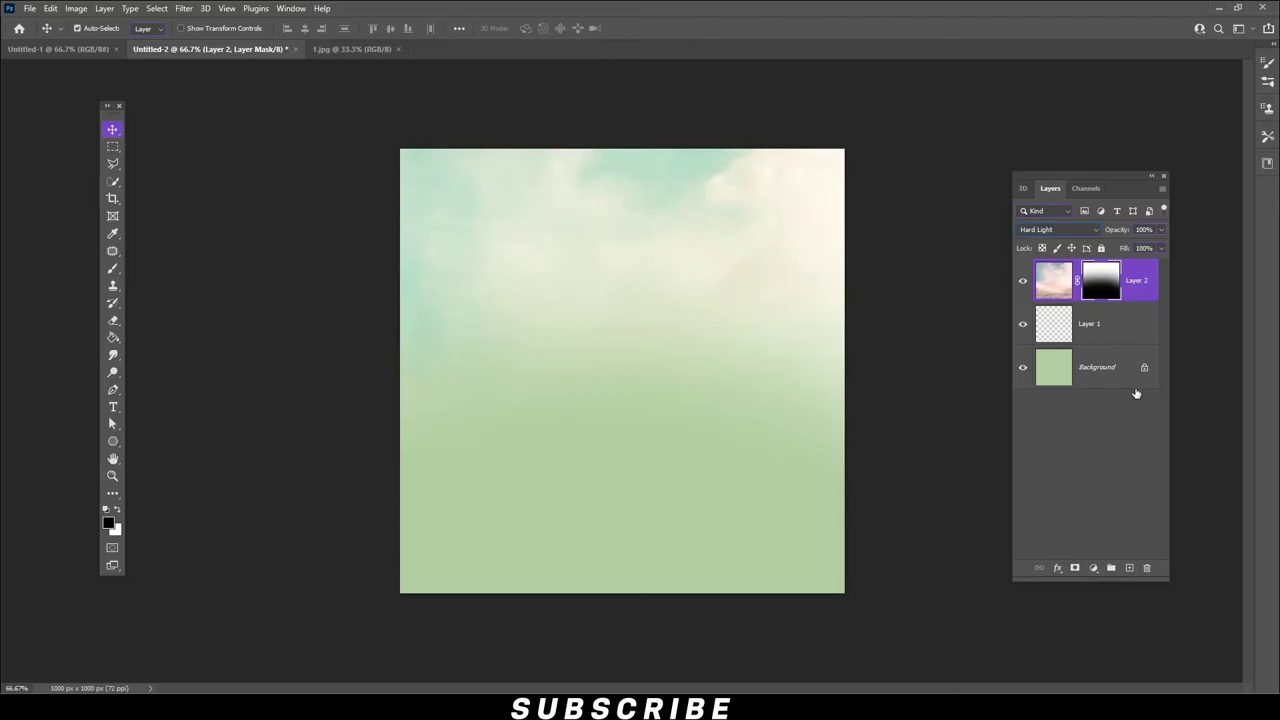
{"action": "left_click", "coordinate": [1139, 283]}
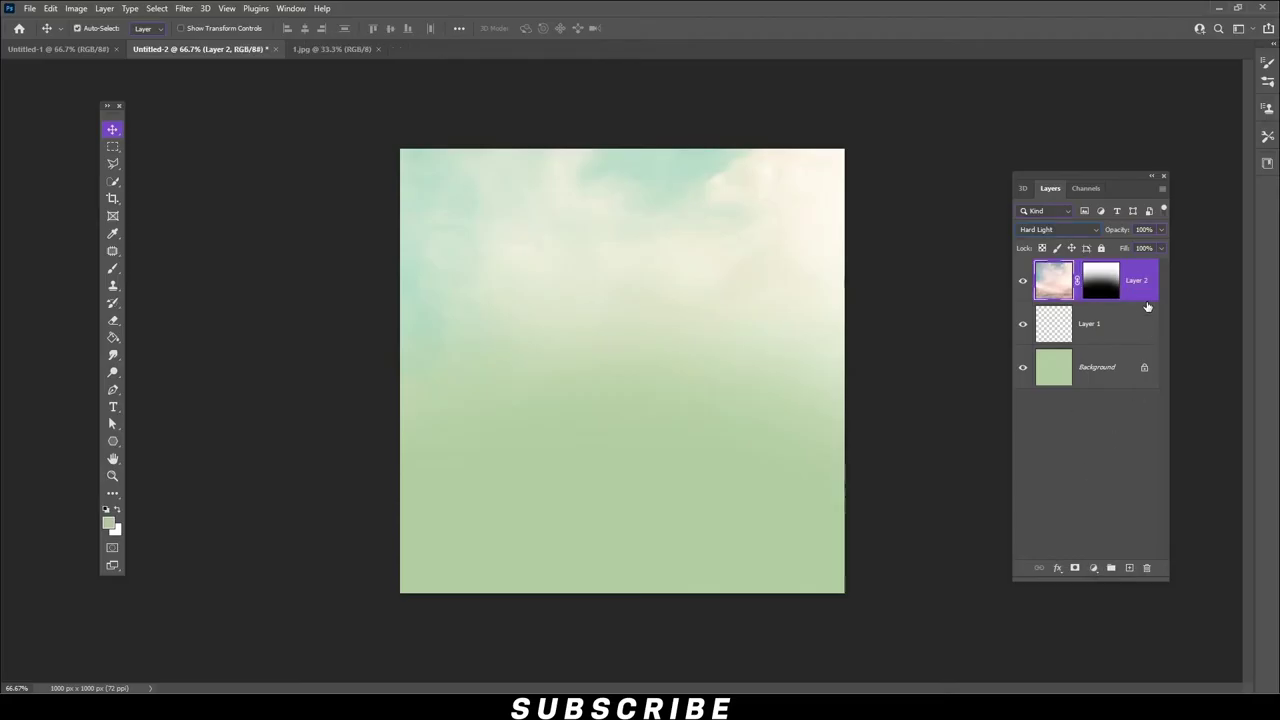
- Add Layer 3 and choose the Gradient tool with a Basics preset
{"action": "left_click", "coordinate": [1131, 567]}
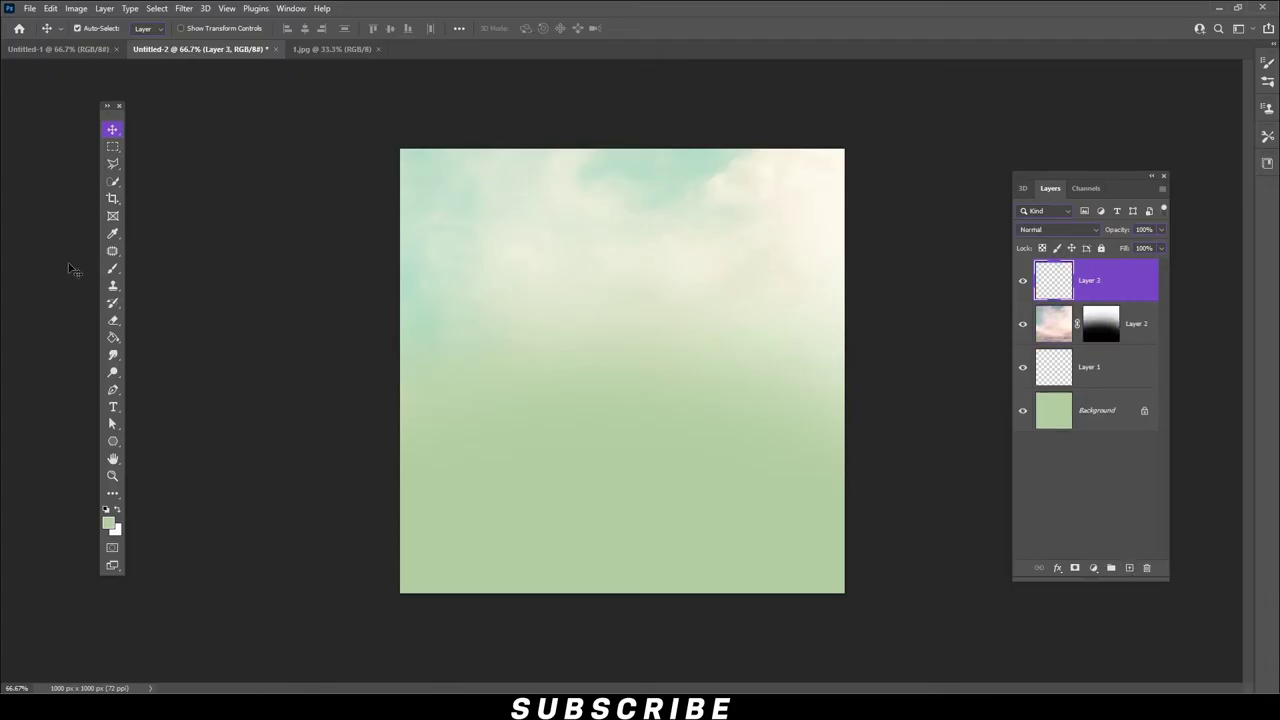
{"action": "left_click", "coordinate": [113, 340]}
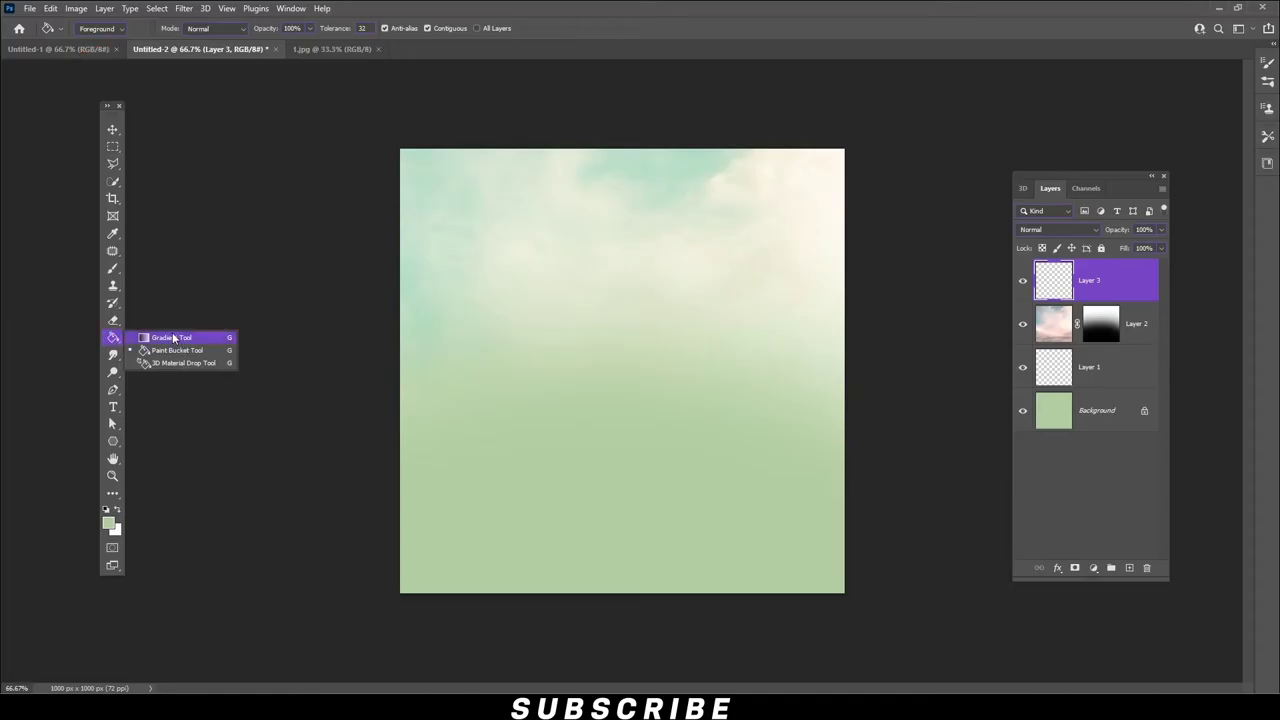
{"action": "left_click", "coordinate": [173, 338]}
{"action": "left_click", "coordinate": [127, 29]}
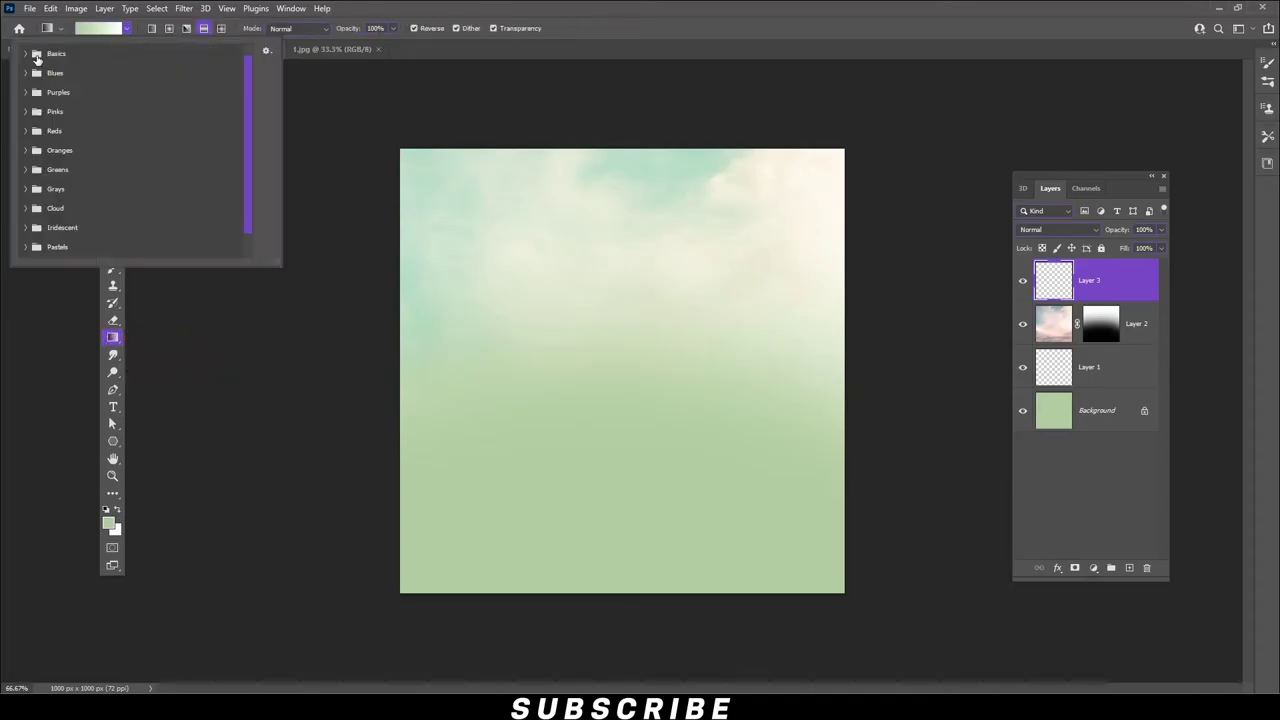
{"action": "left_click", "coordinate": [26, 54]}
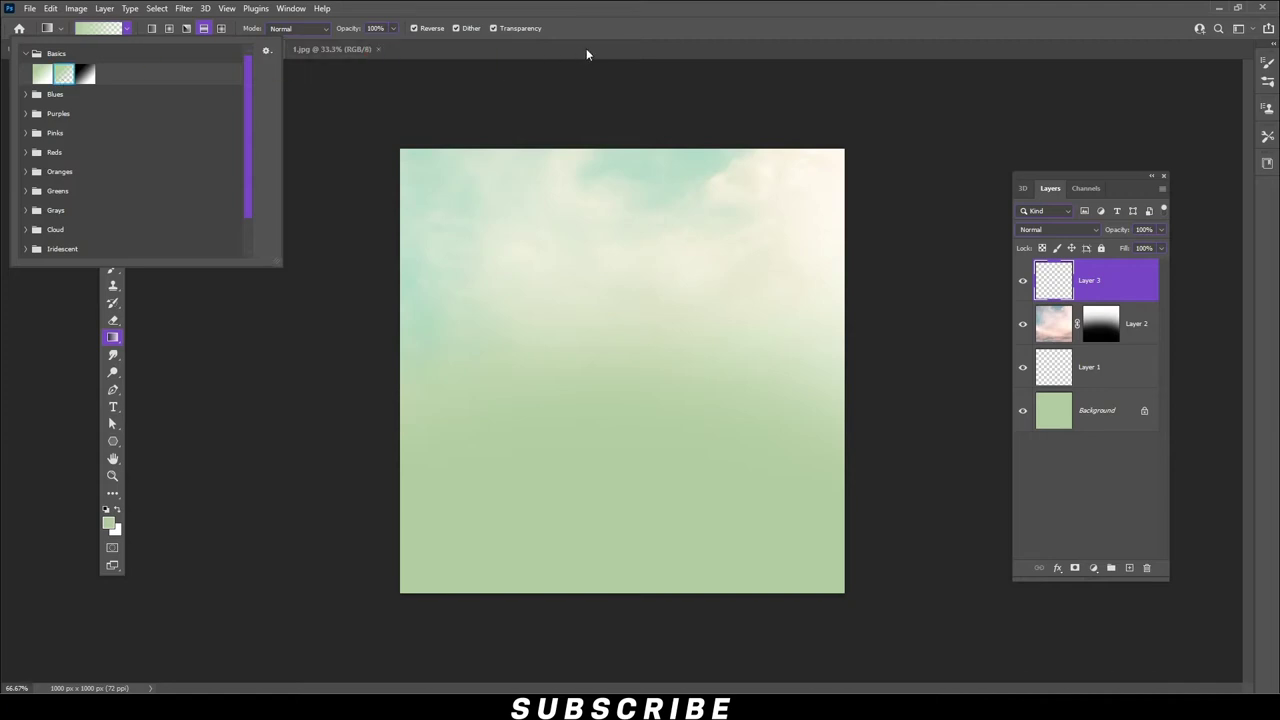
{"action": "left_click", "coordinate": [326, 333]}
- Set the foreground colour to #b5cca0, try a gradient from the bottom, then undo it
{"action": "left_click", "coordinate": [108, 521]}
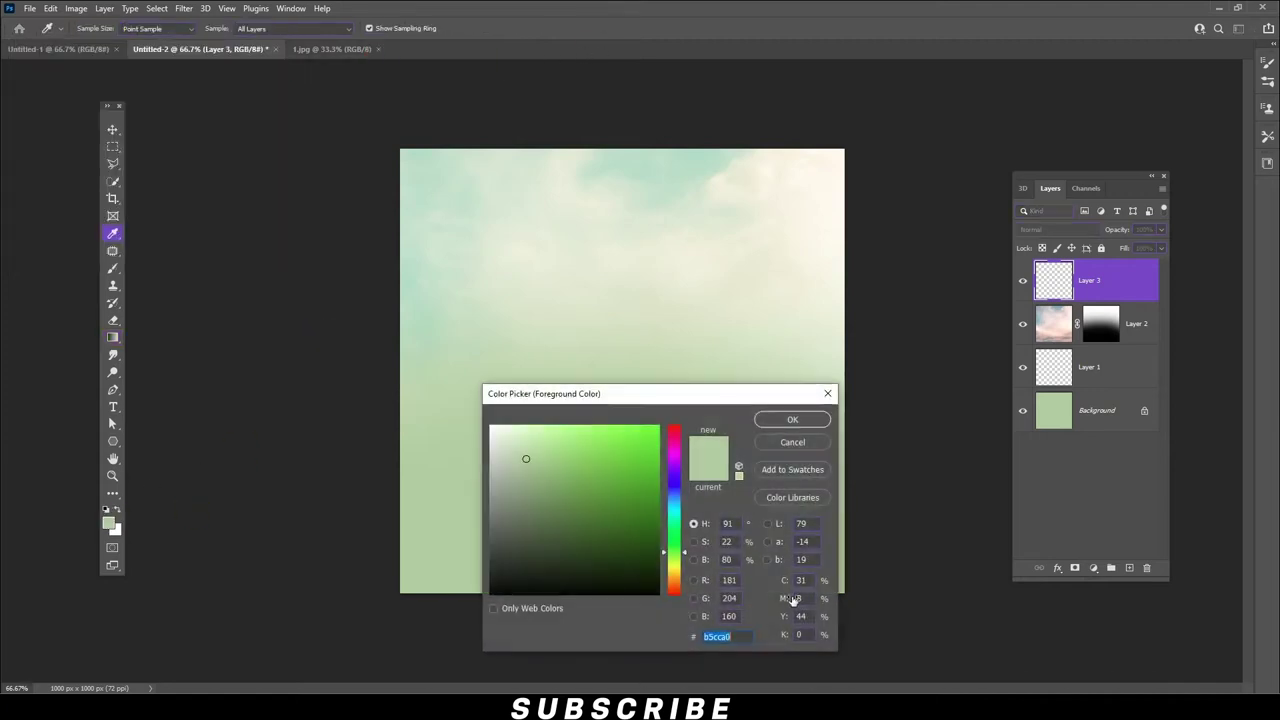
{"action": "type", "text": "b5cca0"}
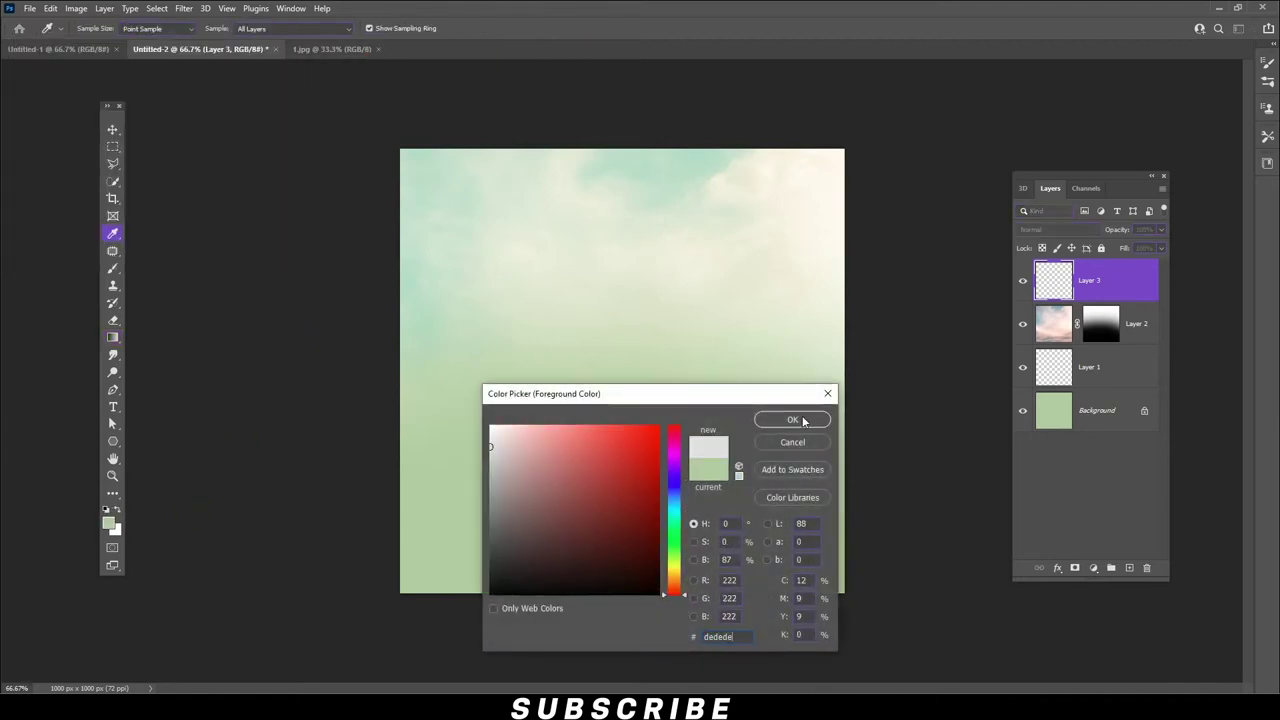
{"action": "left_click", "coordinate": [792, 419]}
{"action": "left_click_drag", "start_coordinate": [645, 489], "coordinate": [640, 380]}
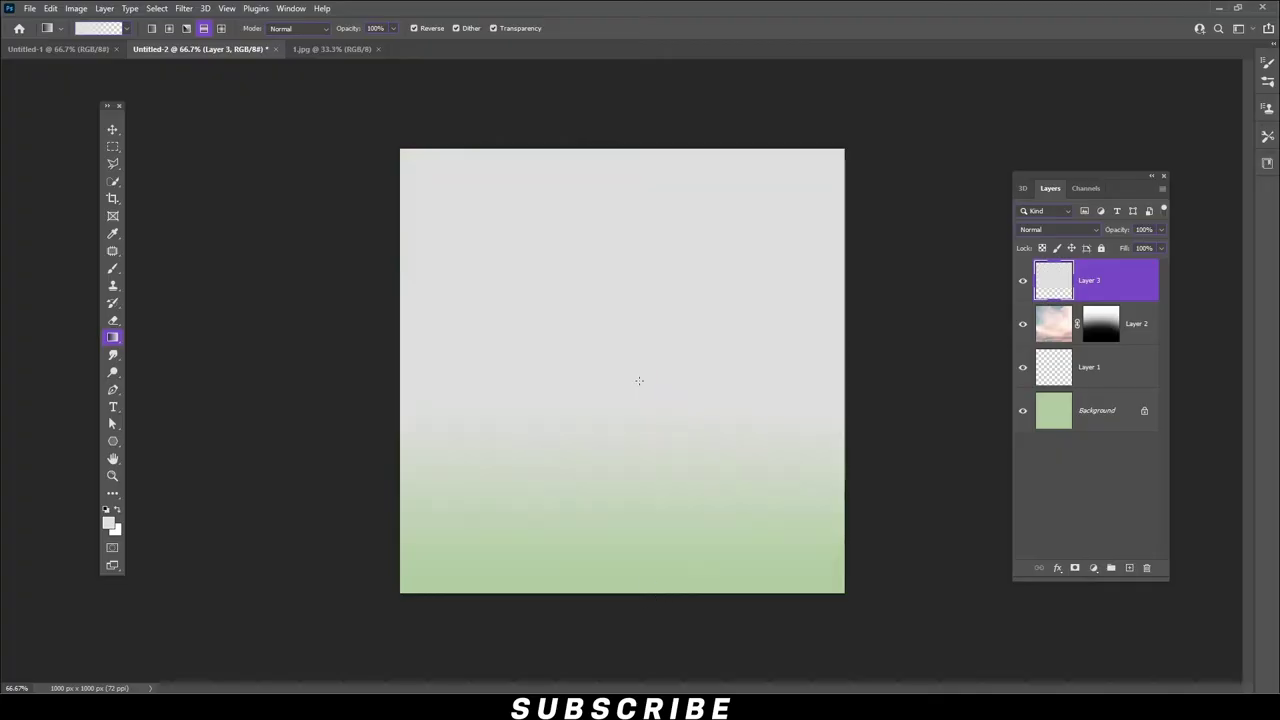
{"action": "key", "text": "ctrl+z"}
- With Reverse enabled, drag grey-to-transparent gradients upward from the canvas bottom into the clouds
{"action": "left_click", "coordinate": [414, 28]}
{"action": "left_click_drag", "start_coordinate": [644, 610], "coordinate": [591, 174]}
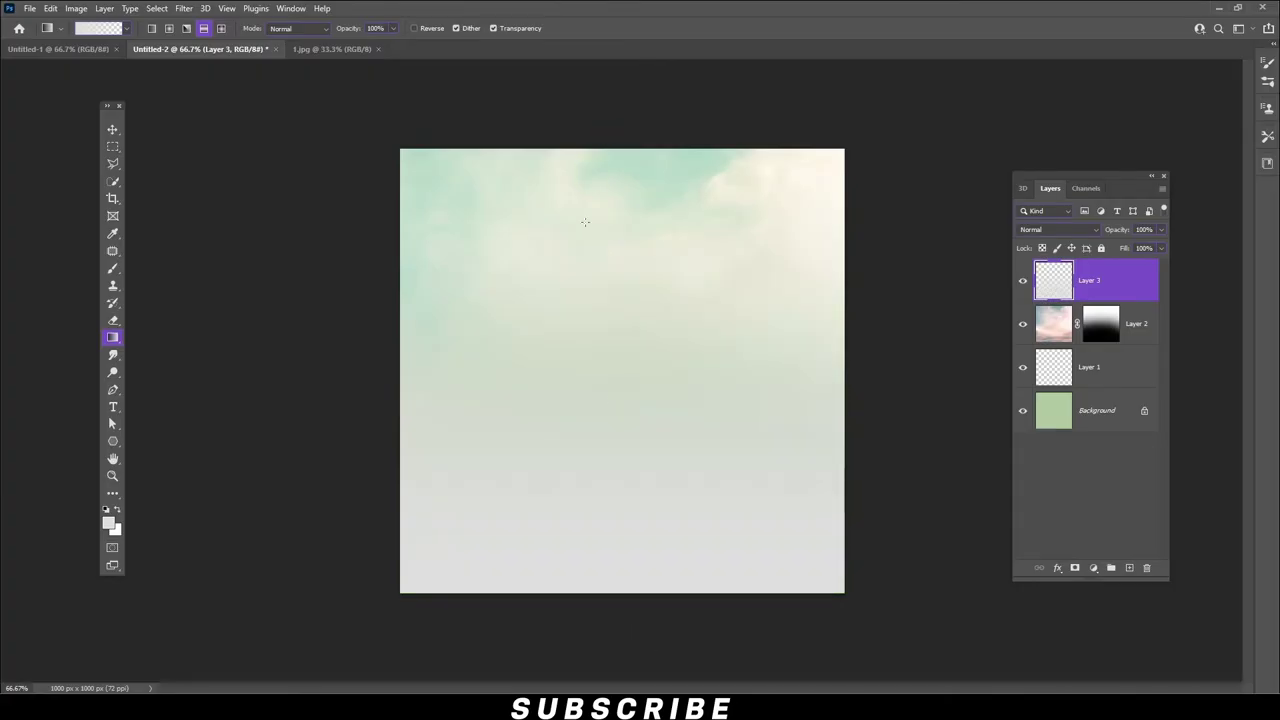
{"action": "left_click_drag", "start_coordinate": [614, 582], "coordinate": [614, 609]}
{"action": "left_click_drag", "start_coordinate": [611, 327], "coordinate": [610, 459]}
{"action": "left_click_drag", "start_coordinate": [426, 297], "coordinate": [430, 410]}
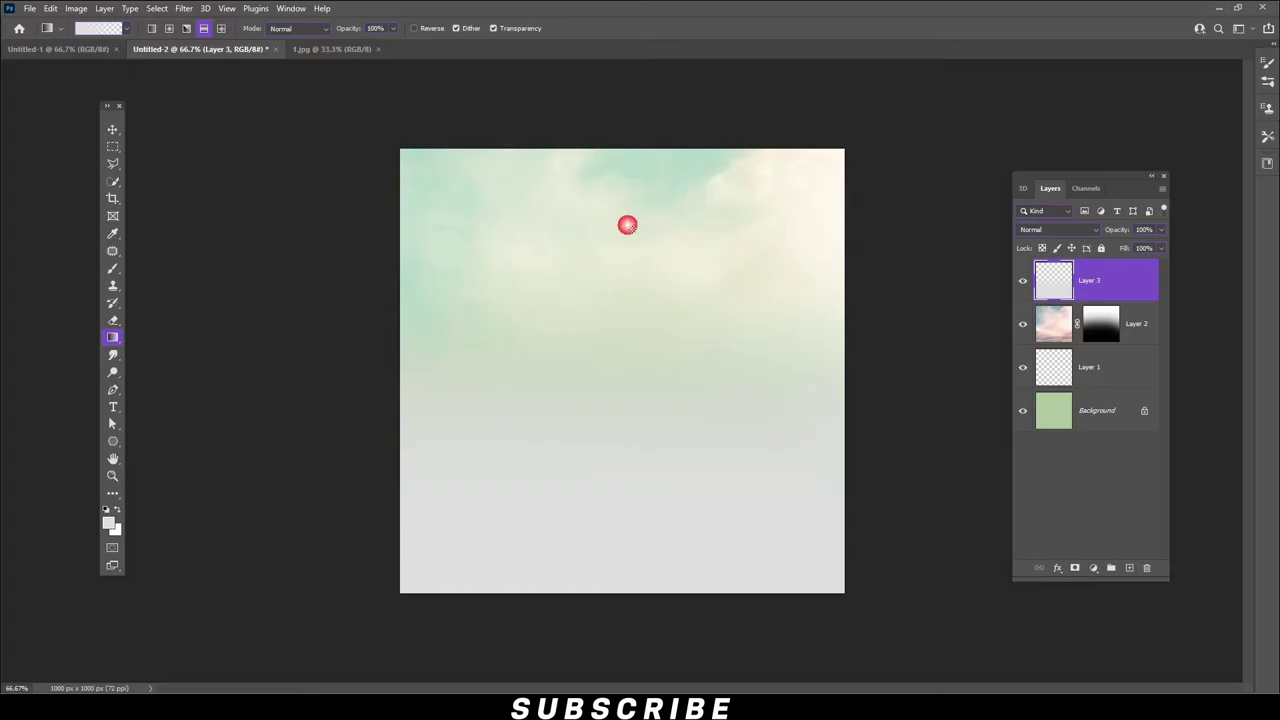
{"action": "left_click", "coordinate": [112, 129]}
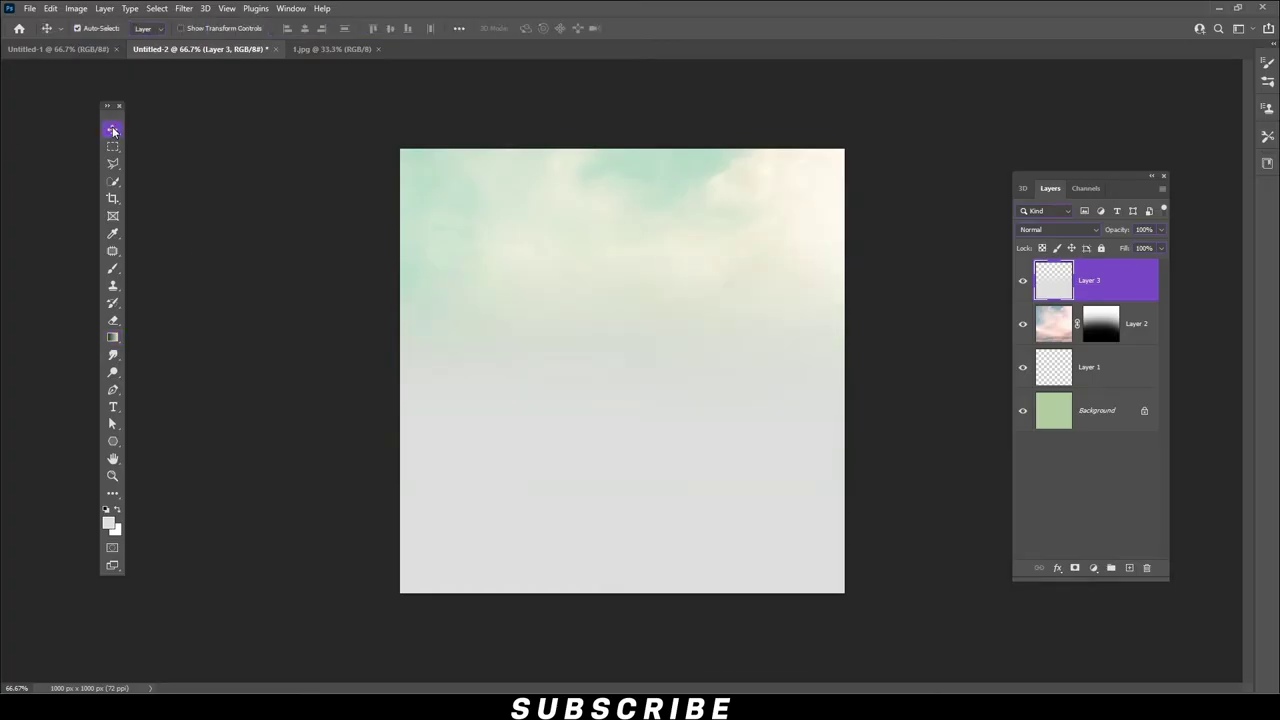
- Close 1.jpg, open 8.png, and drag the tower cutout into Untitled-2 near centre
{"action": "left_click", "coordinate": [378, 49]}
{"action": "left_click", "coordinate": [30, 8]}
{"action": "left_click", "coordinate": [463, 398]}
{"action": "double_click", "coordinate": [608, 110]}
{"action": "mouse_move", "coordinate": [630, 290]}
{"action": "left_mouse_down"}
{"action": "mouse_move", "coordinate": [437, 189]}
{"action": "mouse_move", "coordinate": [666, 331]}
{"action": "left_mouse_up"}
{"action": "left_click_drag", "start_coordinate": [604, 284], "coordinate": [632, 352]}
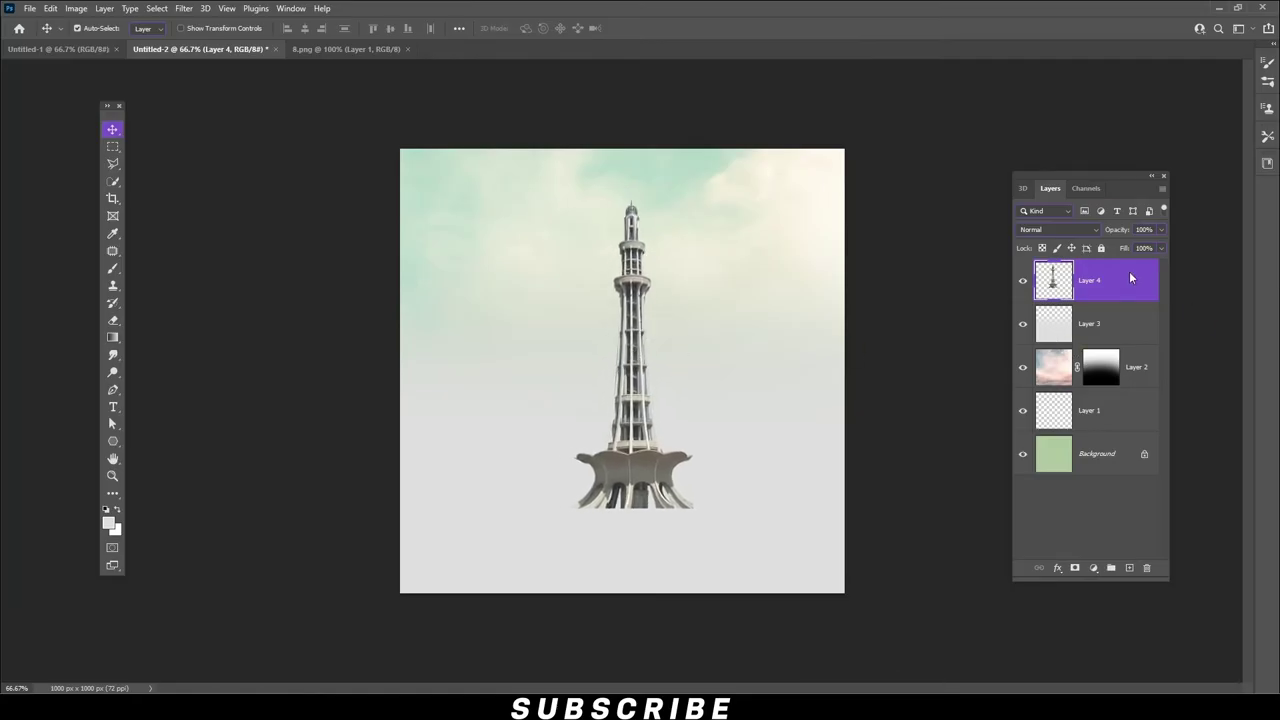
{"action": "key", "text": "Escape"}
- Convert the tower layer to a smart object, nudge it, and launch Camera Raw Filter
{"action": "right_click", "coordinate": [1135, 283]}
{"action": "left_click", "coordinate": [1045, 313]}
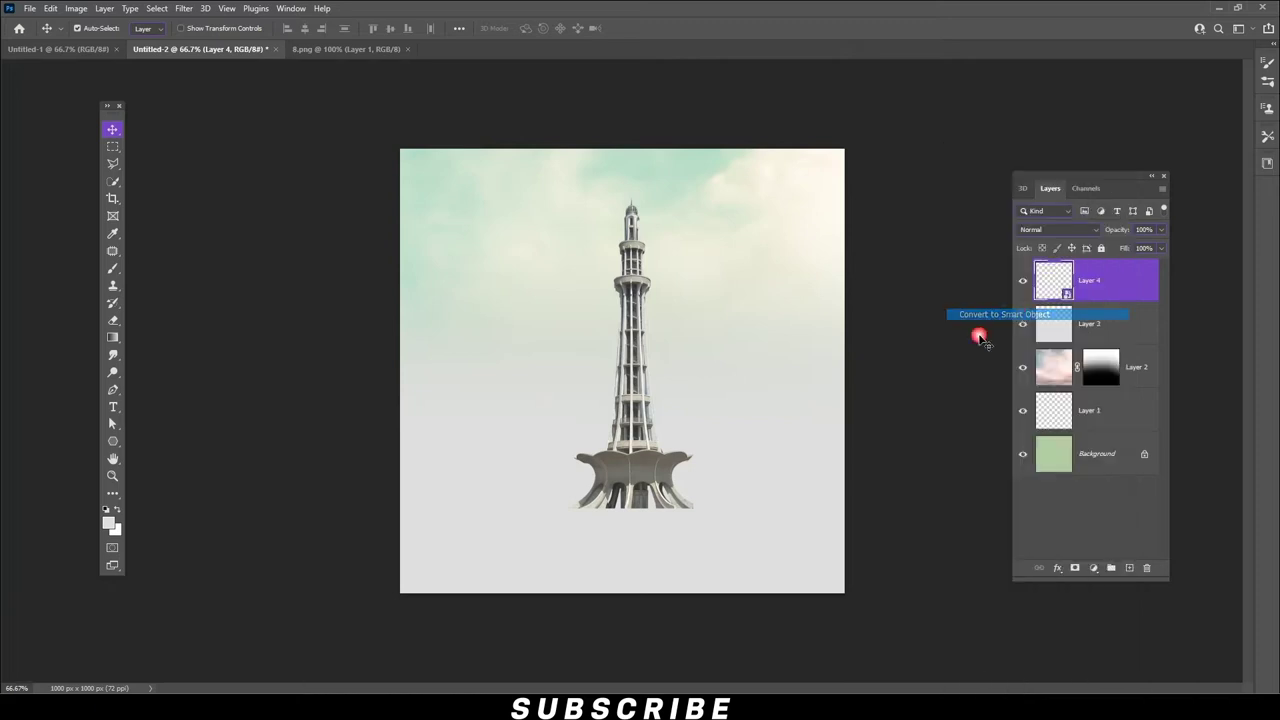
{"action": "left_click_drag", "start_coordinate": [657, 473], "coordinate": [647, 478]}
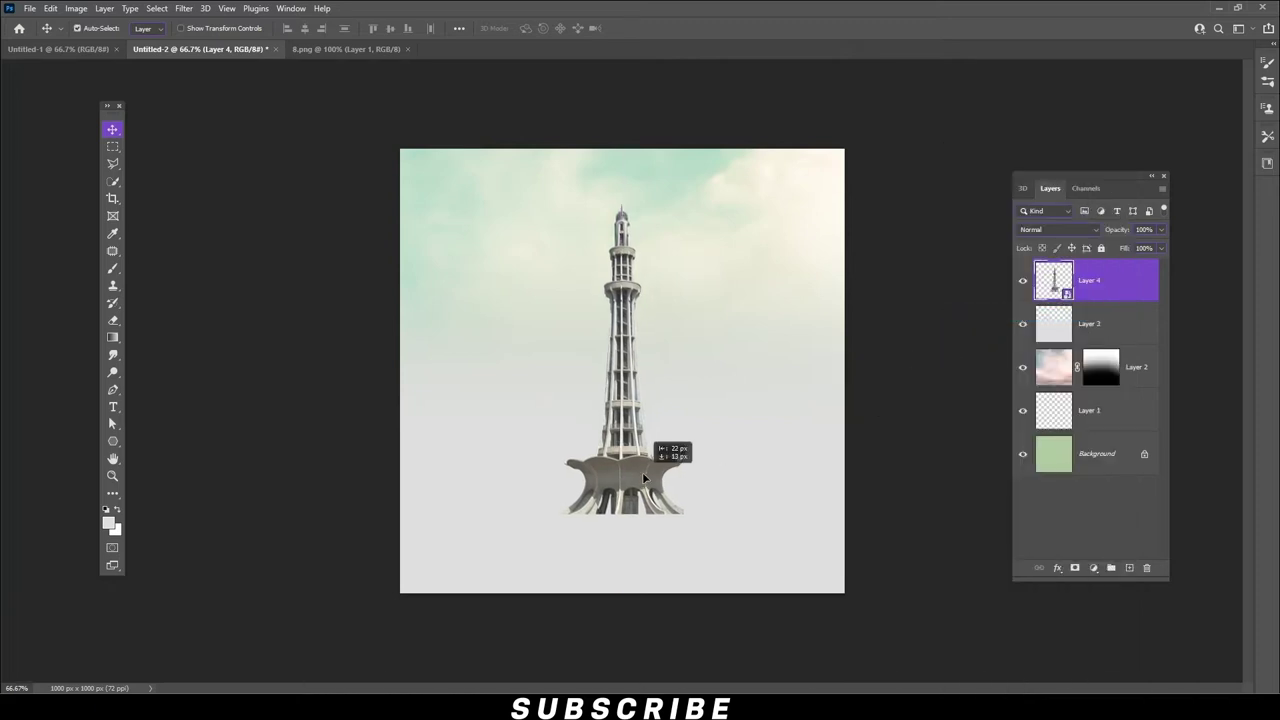
{"action": "left_click", "coordinate": [184, 8]}
{"action": "left_click", "coordinate": [220, 121]}
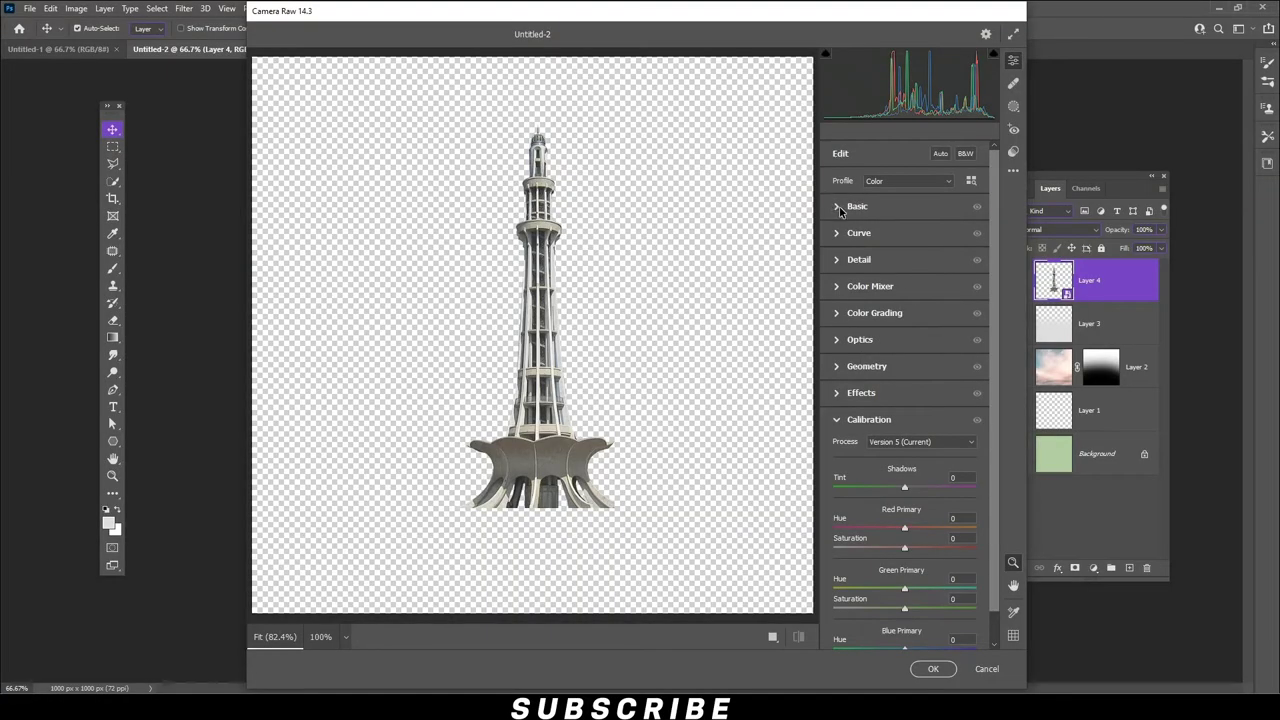
- Apply Camera Raw: Shadows -50, Blacks -46, Highlights +49, Texture +24, Clarity +32
{"action": "left_click", "coordinate": [840, 208]}
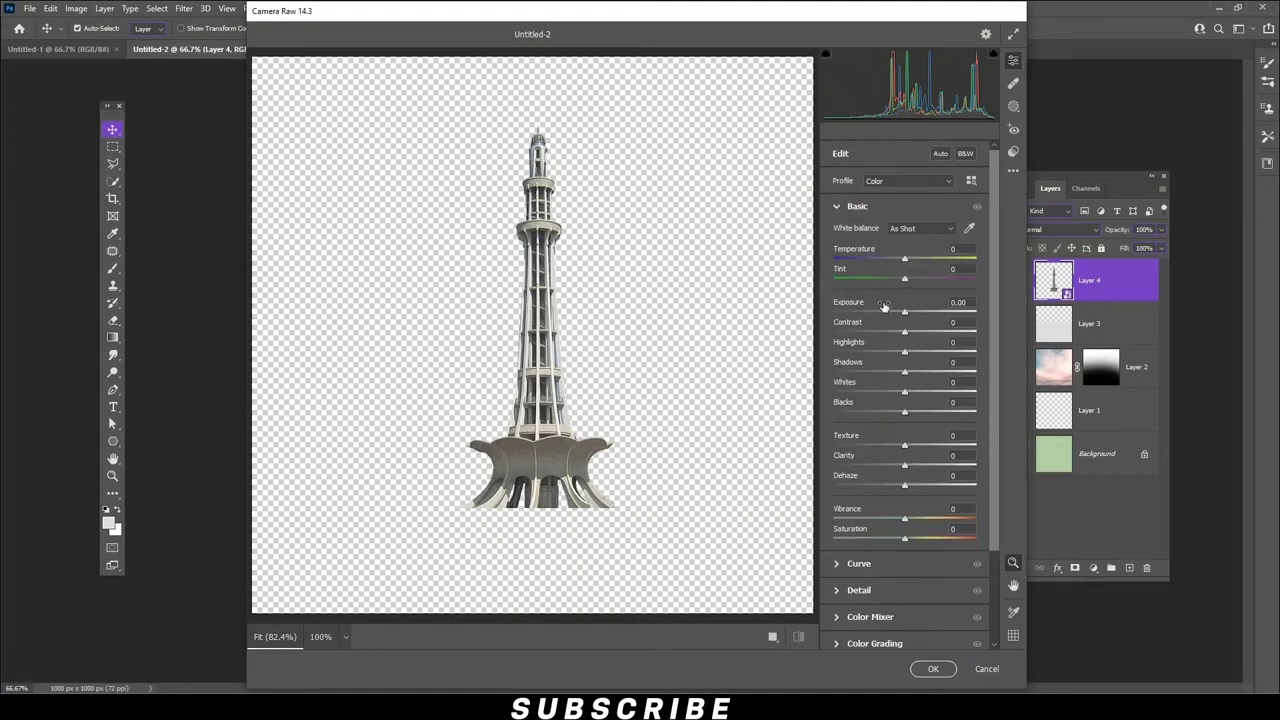
{"action": "mouse_move", "coordinate": [907, 372]}
{"action": "left_mouse_down"}
{"action": "mouse_move", "coordinate": [946, 371]}
{"action": "mouse_move", "coordinate": [882, 371]}
{"action": "mouse_move", "coordinate": [951, 370]}
{"action": "mouse_move", "coordinate": [858, 372]}
{"action": "left_mouse_up"}
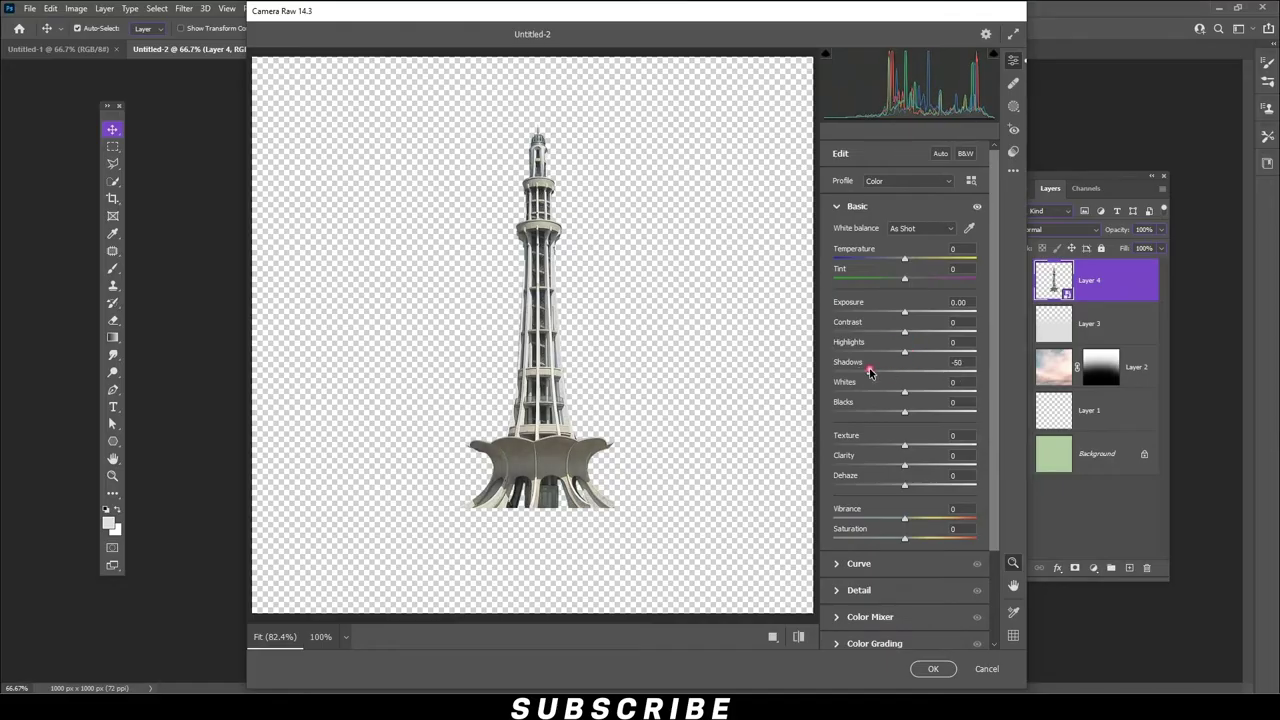
{"action": "left_click_drag", "start_coordinate": [905, 411], "coordinate": [873, 412]}
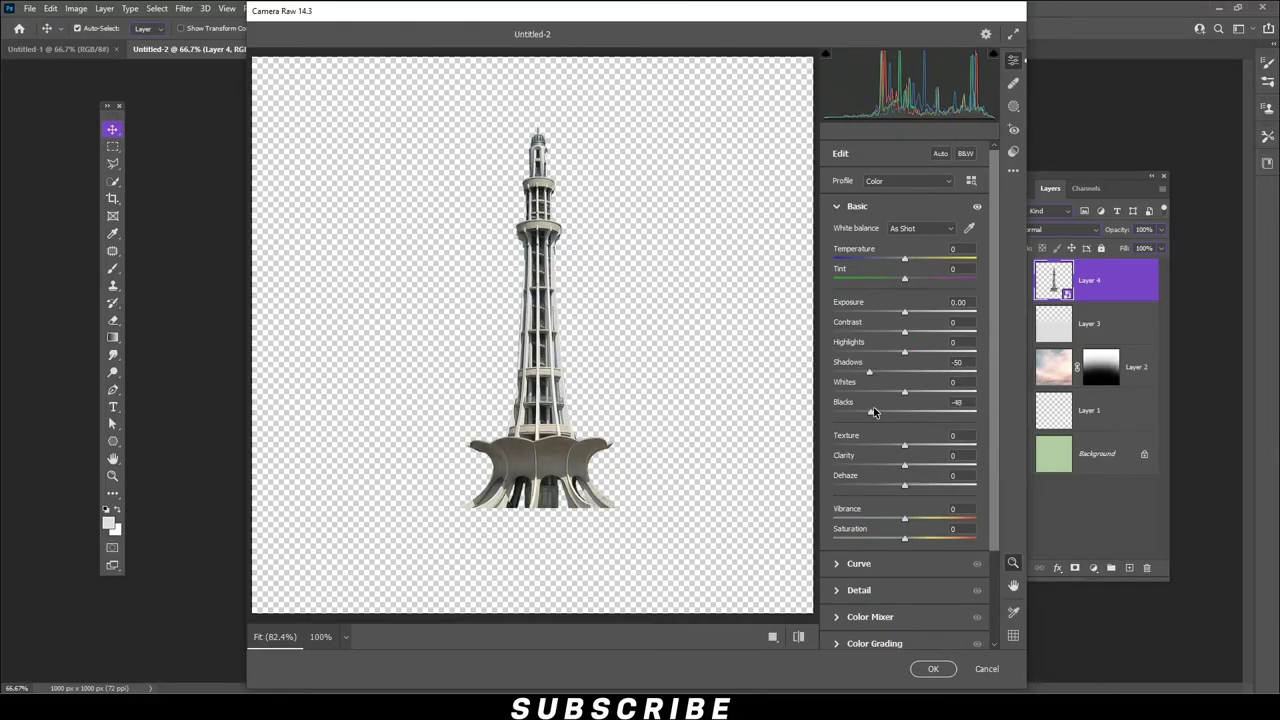
{"action": "left_click_drag", "start_coordinate": [905, 352], "coordinate": [940, 354]}
{"action": "left_click_drag", "start_coordinate": [917, 473], "coordinate": [922, 445]}
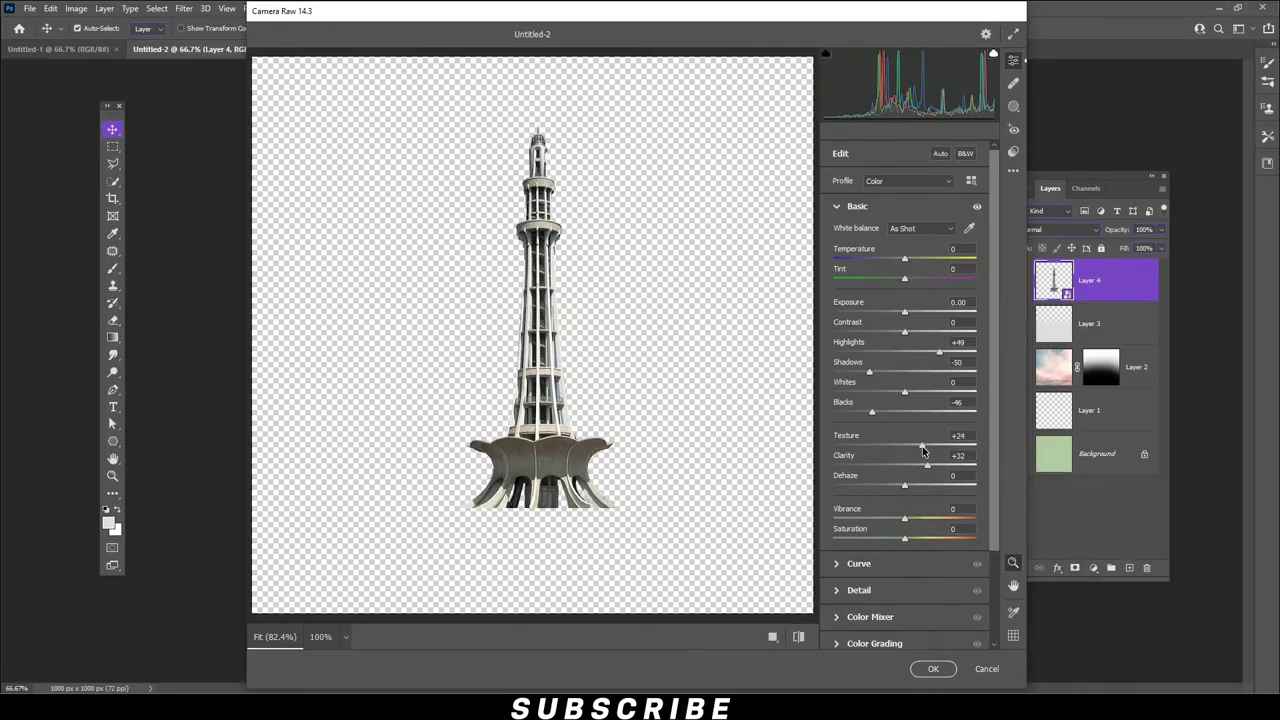
{"action": "left_click", "coordinate": [932, 670]}
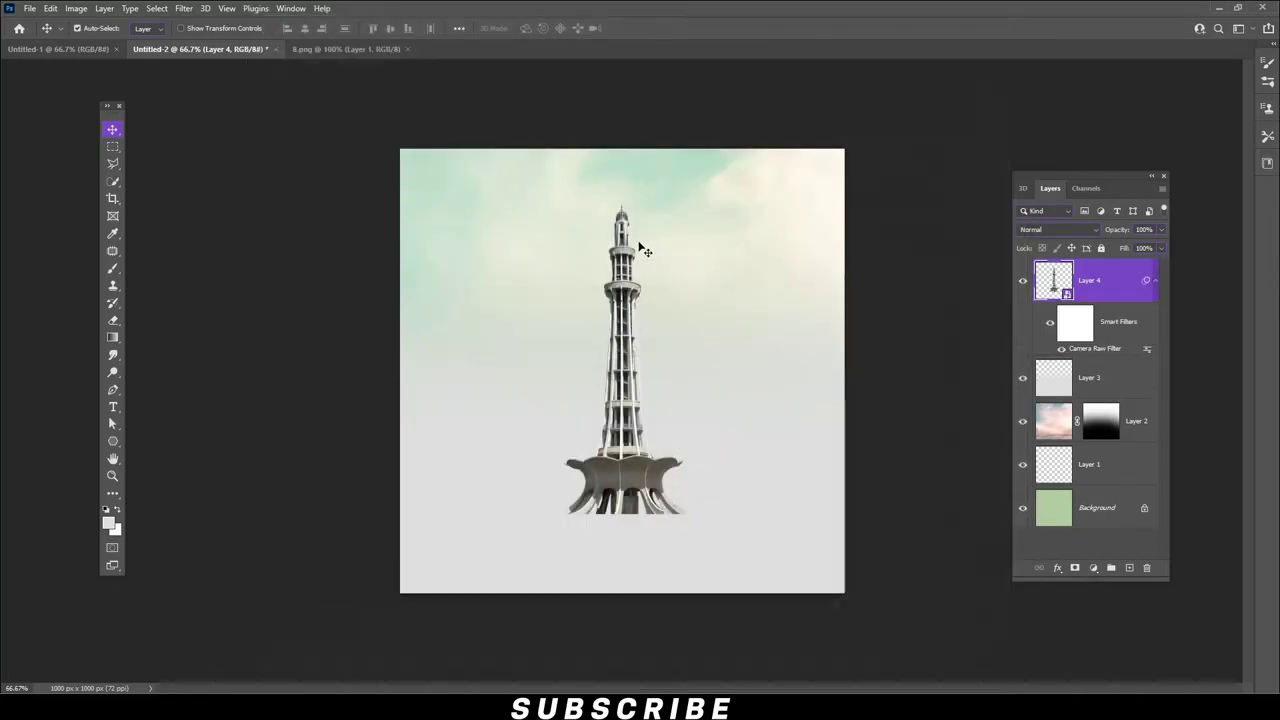
- Lower the tower slightly, scale it to about 86%, and pick the Elliptical Marquee tool
{"action": "left_click_drag", "start_coordinate": [636, 422], "coordinate": [630, 430]}
{"action": "key", "text": "ctrl+t"}
{"action": "left_click_drag", "start_coordinate": [696, 208], "coordinate": [676, 231]}
{"action": "left_click", "coordinate": [705, 413]}
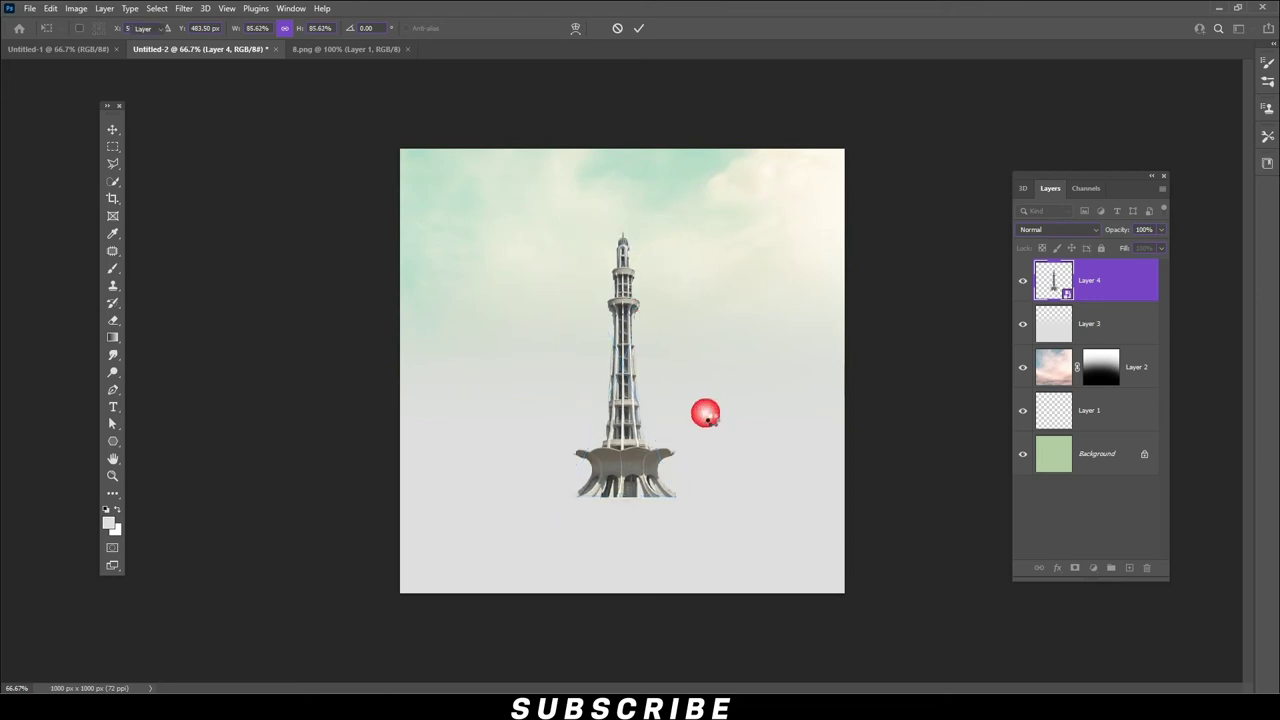
{"action": "right_click", "coordinate": [112, 150]}
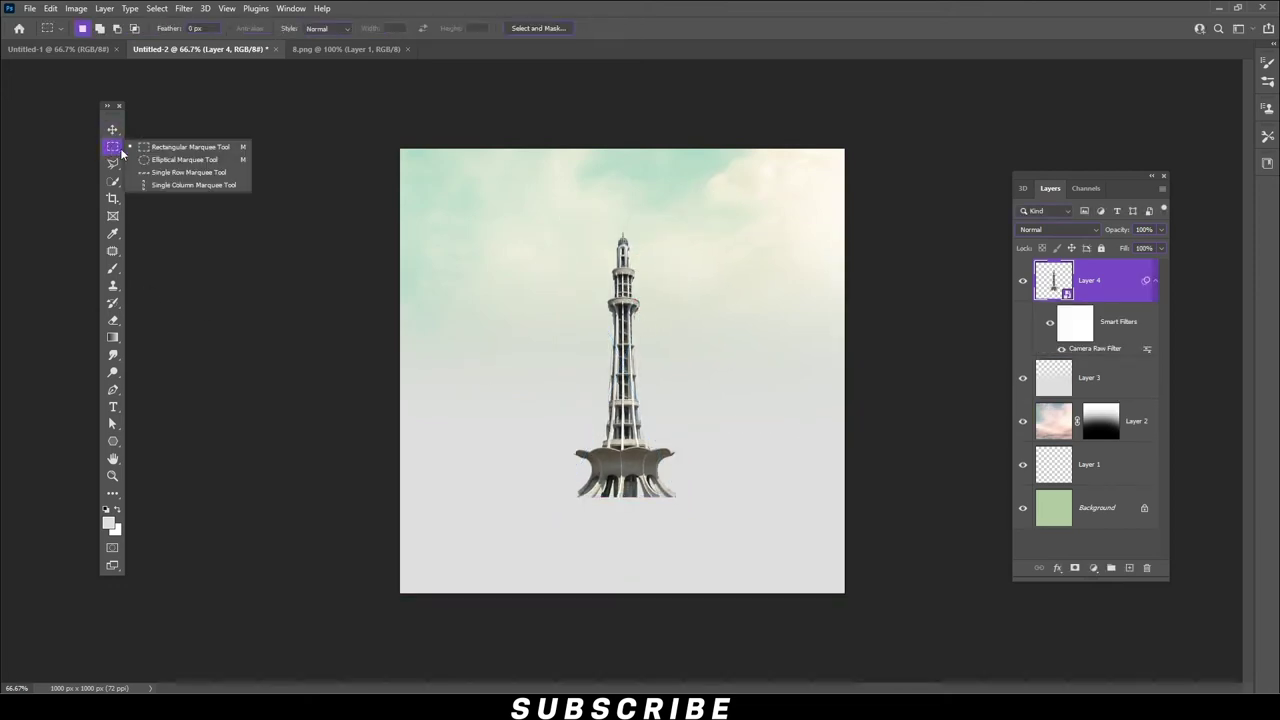
{"action": "left_click", "coordinate": [165, 158]}
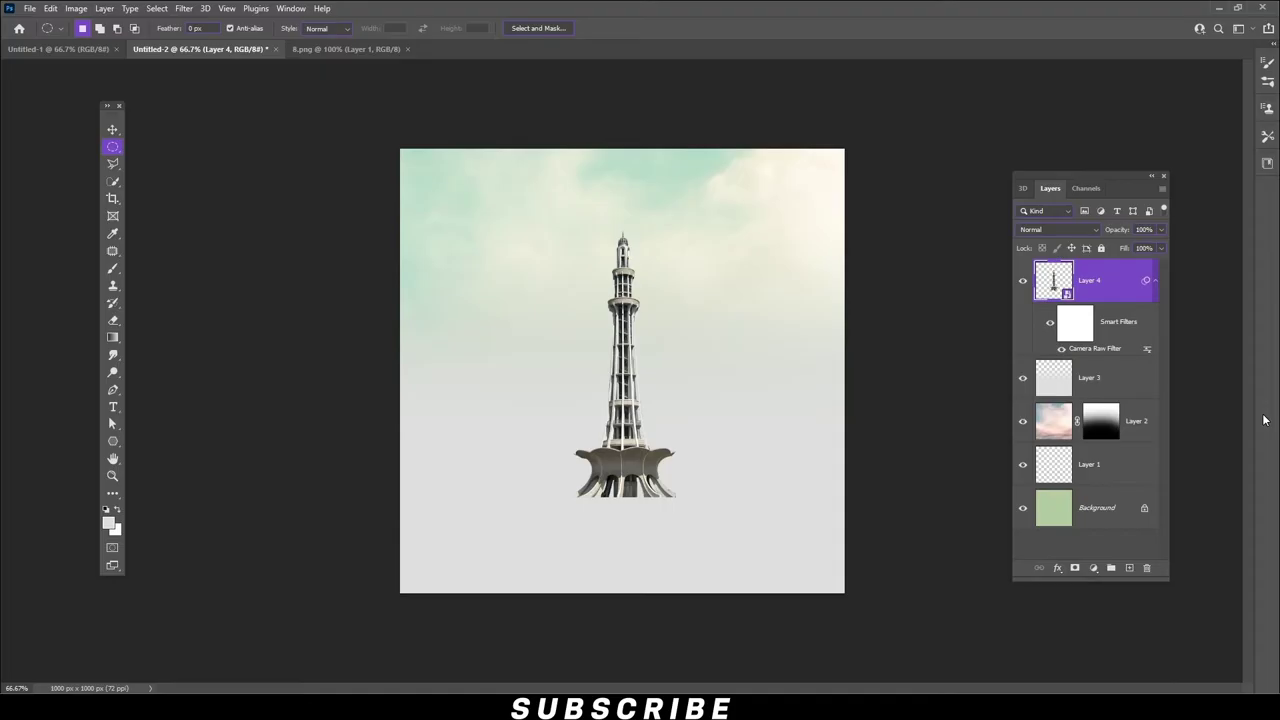
- On new Layer 5, fill a circular selection around the tower with green #3f8c1d
{"action": "left_click", "coordinate": [1130, 568]}
{"action": "left_click_drag", "start_coordinate": [510, 286], "coordinate": [740, 514]}
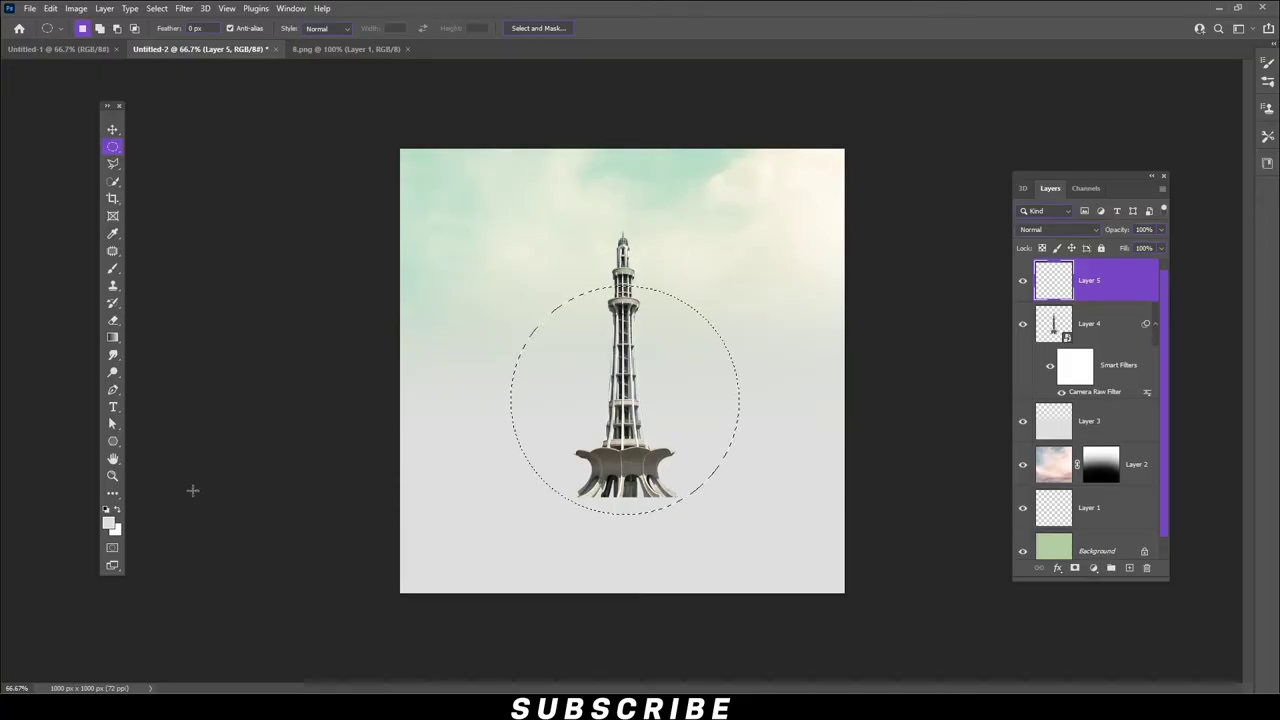
{"action": "left_click", "coordinate": [108, 522]}
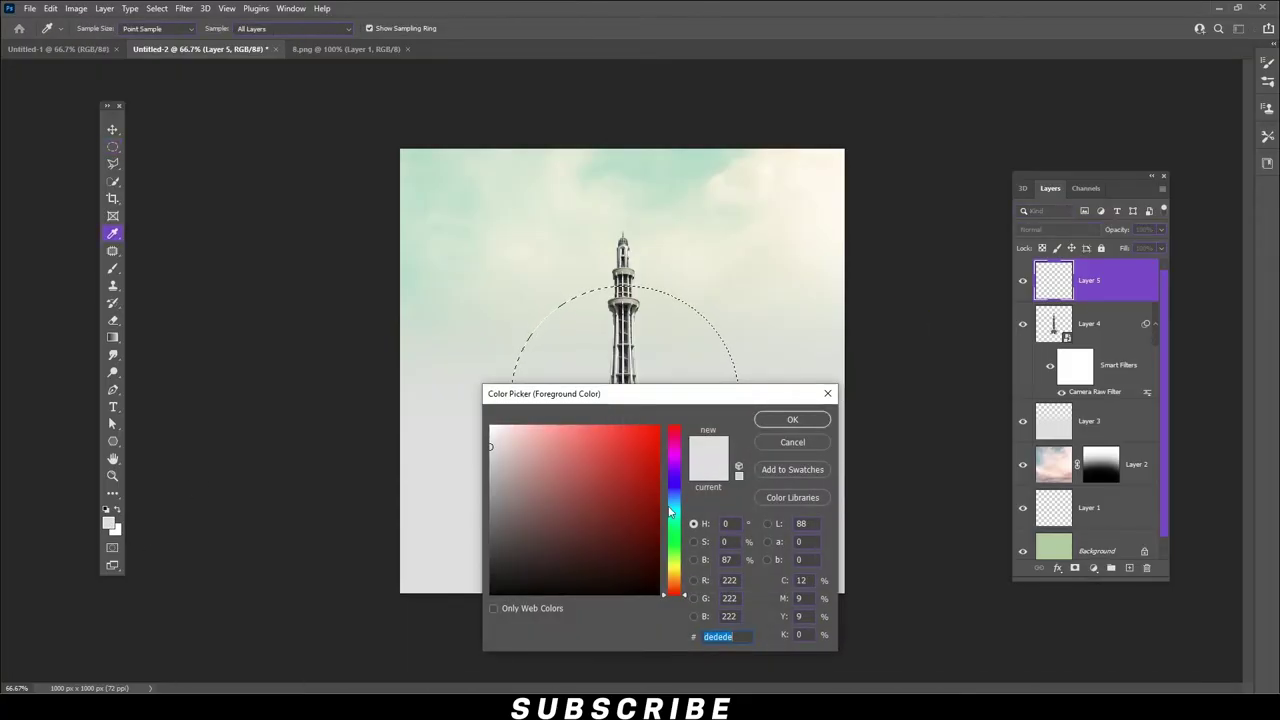
{"action": "left_click", "coordinate": [675, 549]}
{"action": "left_click", "coordinate": [626, 535]}
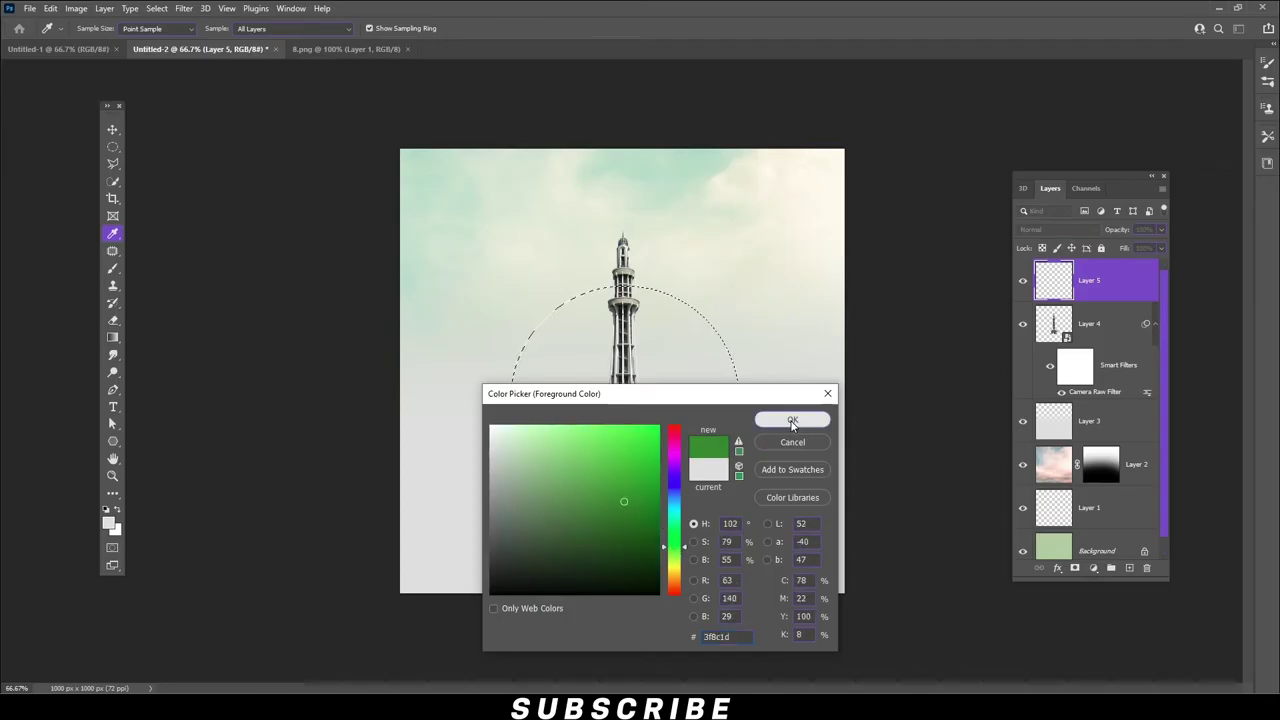
{"action": "left_click", "coordinate": [792, 419]}
{"action": "right_click", "coordinate": [116, 337]}
{"action": "left_click", "coordinate": [185, 350]}
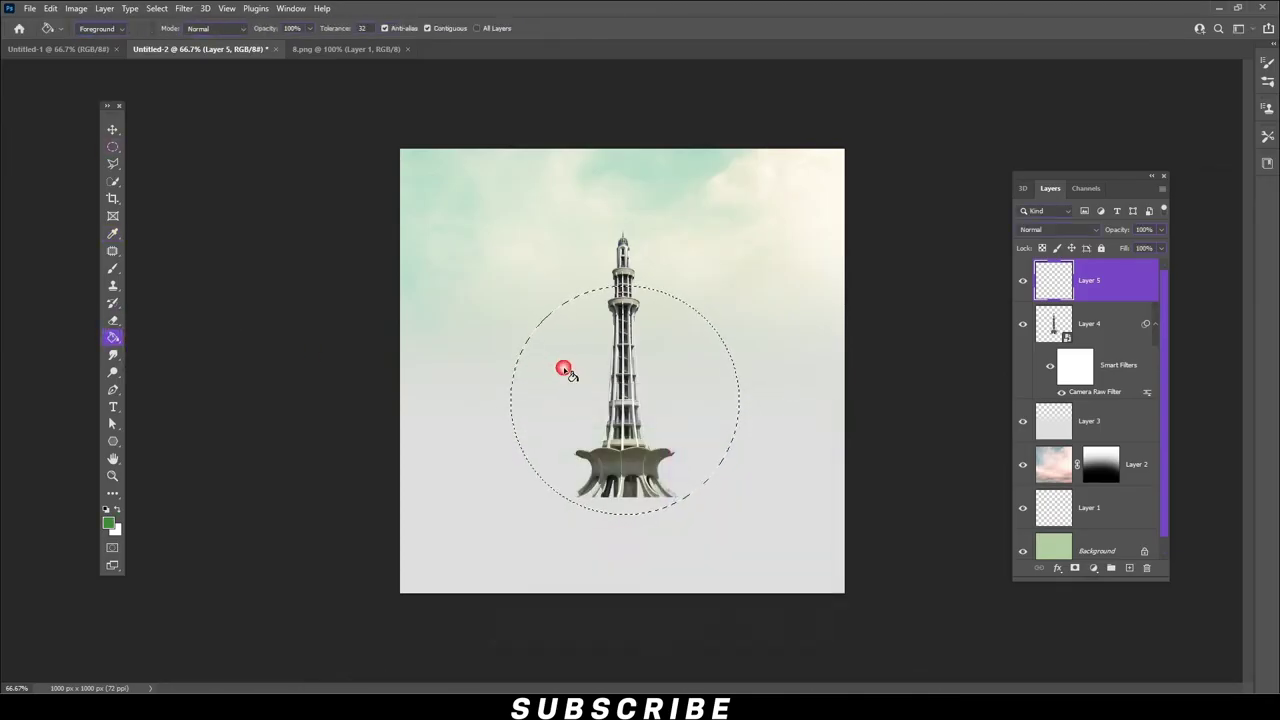
{"action": "left_click", "coordinate": [566, 372]}
- Offset and transform the selection up-right, then delete inside it to leave a crescent
{"action": "left_click", "coordinate": [112, 147]}
{"action": "left_click_drag", "start_coordinate": [620, 394], "coordinate": [649, 366]}
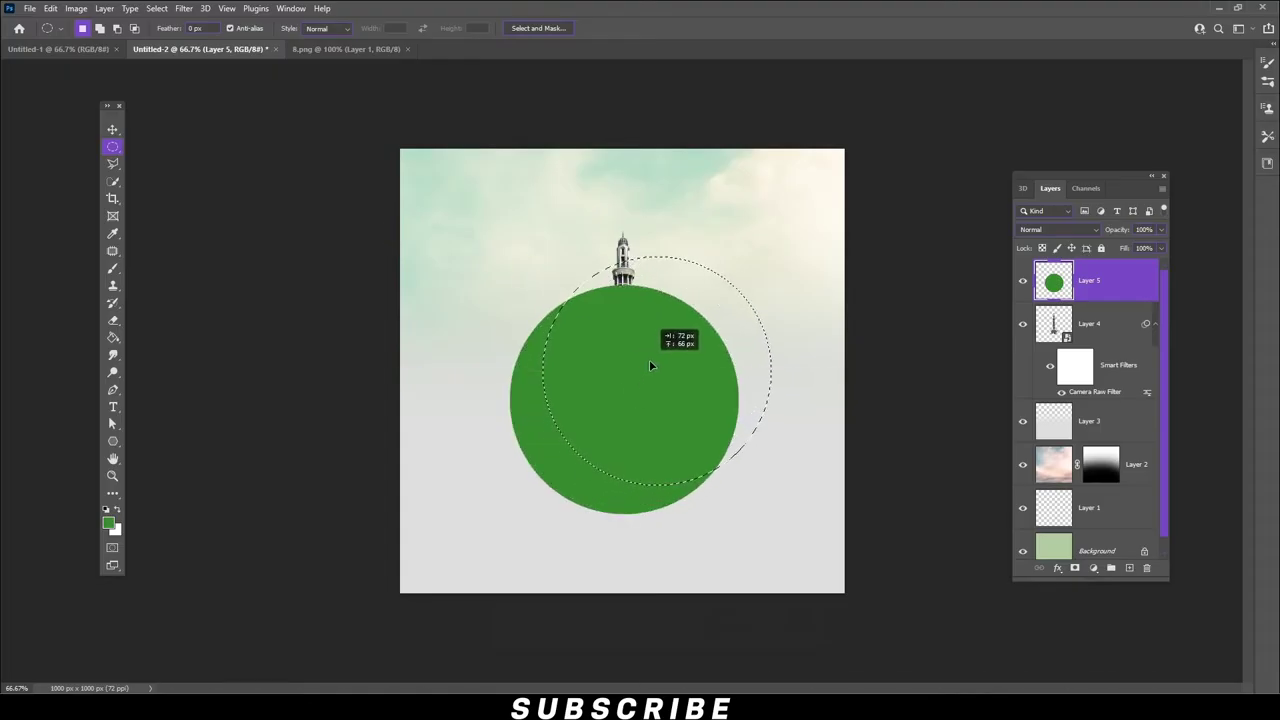
{"action": "left_click_drag", "start_coordinate": [649, 364], "coordinate": [652, 366]}
{"action": "right_click", "coordinate": [652, 366]}
{"action": "left_click", "coordinate": [717, 507]}
{"action": "mouse_move", "coordinate": [749, 366]}
{"action": "left_mouse_down"}
{"action": "mouse_move", "coordinate": [763, 263]}
{"action": "mouse_move", "coordinate": [743, 243]}
{"action": "mouse_move", "coordinate": [712, 258]}
{"action": "left_mouse_up"}
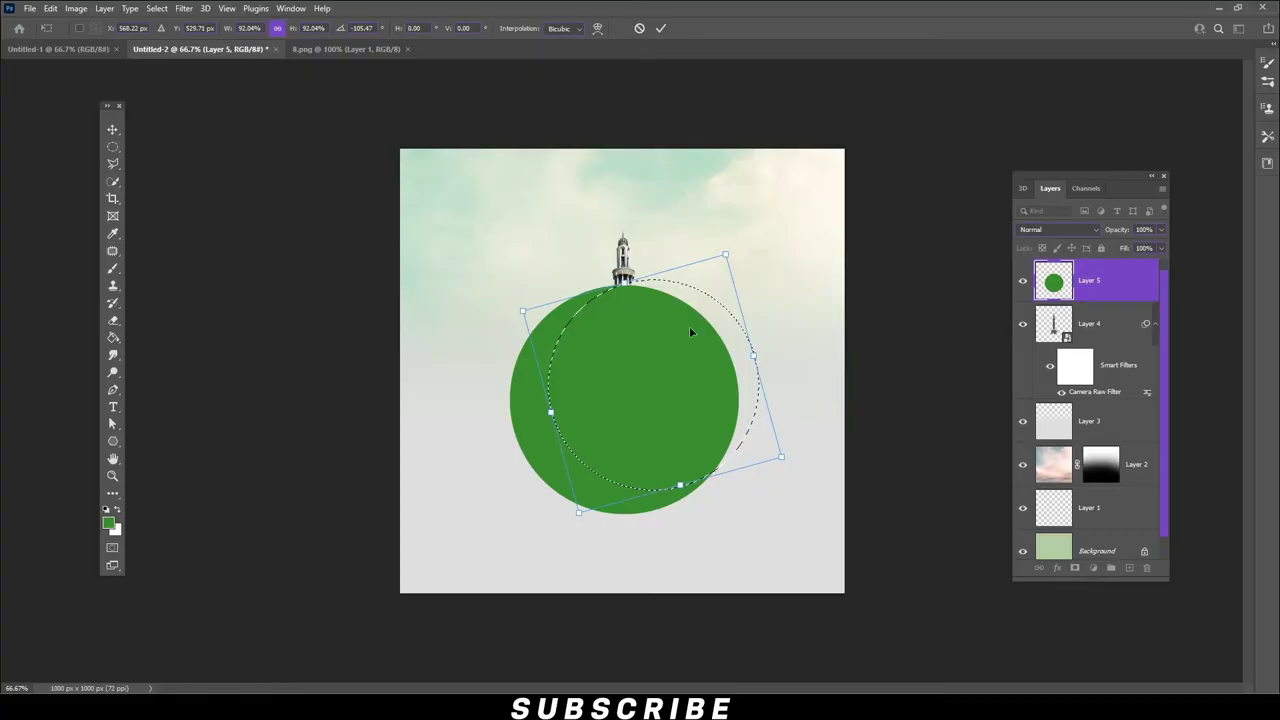
{"action": "left_click_drag", "start_coordinate": [684, 337], "coordinate": [685, 344]}
{"action": "key", "text": "Return"}
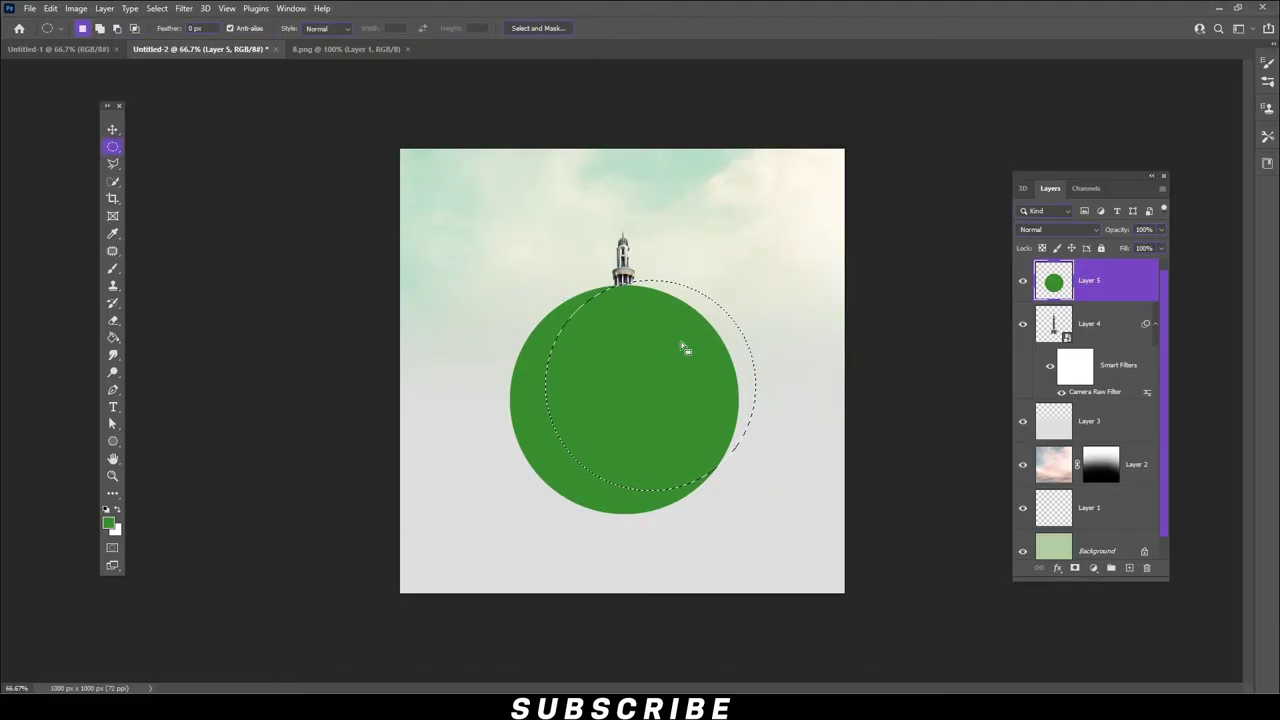
{"action": "key", "text": "Delete"}
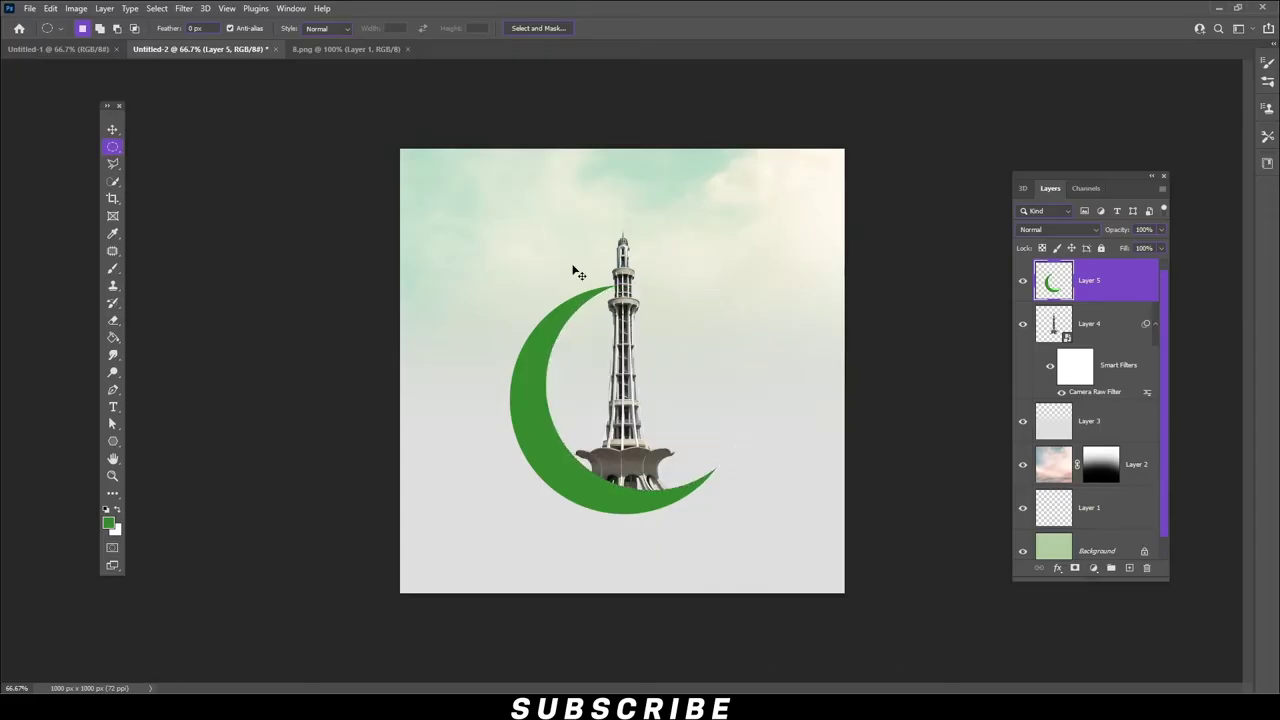
- Convert the crescent to a smart object, shrink it to about 66%, and move it over the tower
{"action": "right_click", "coordinate": [1120, 287]}
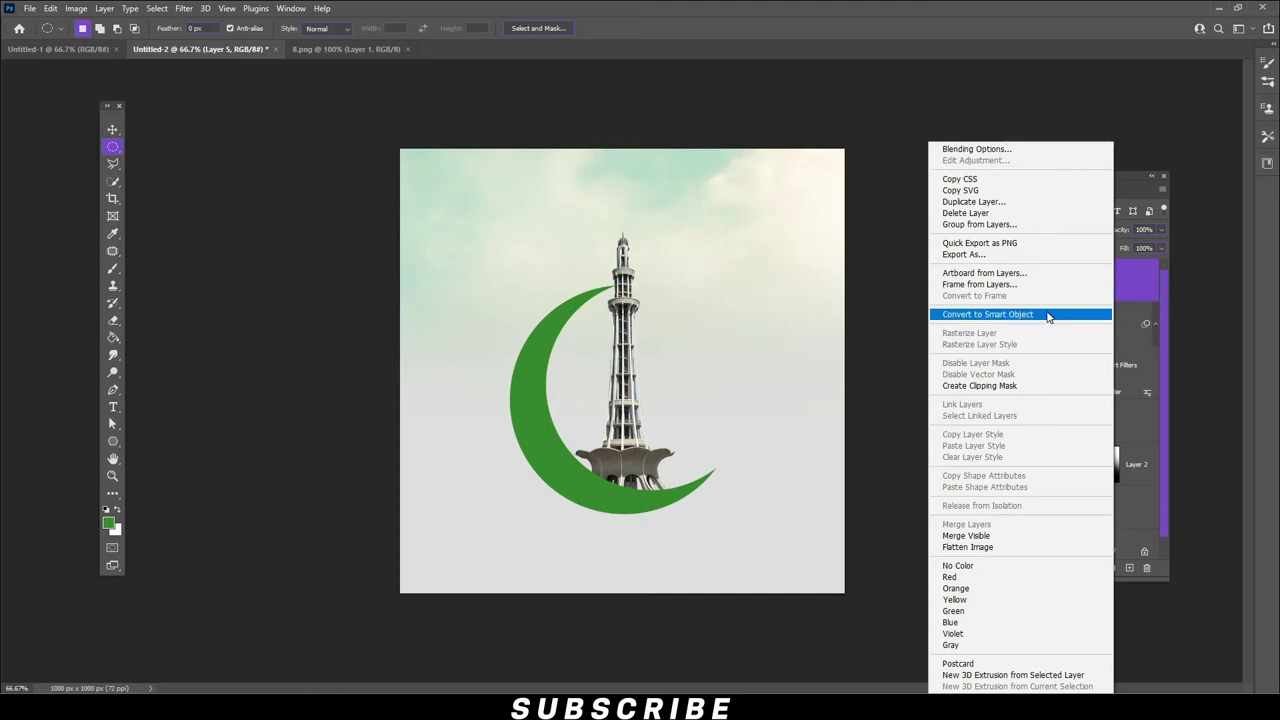
{"action": "left_click", "coordinate": [974, 320]}
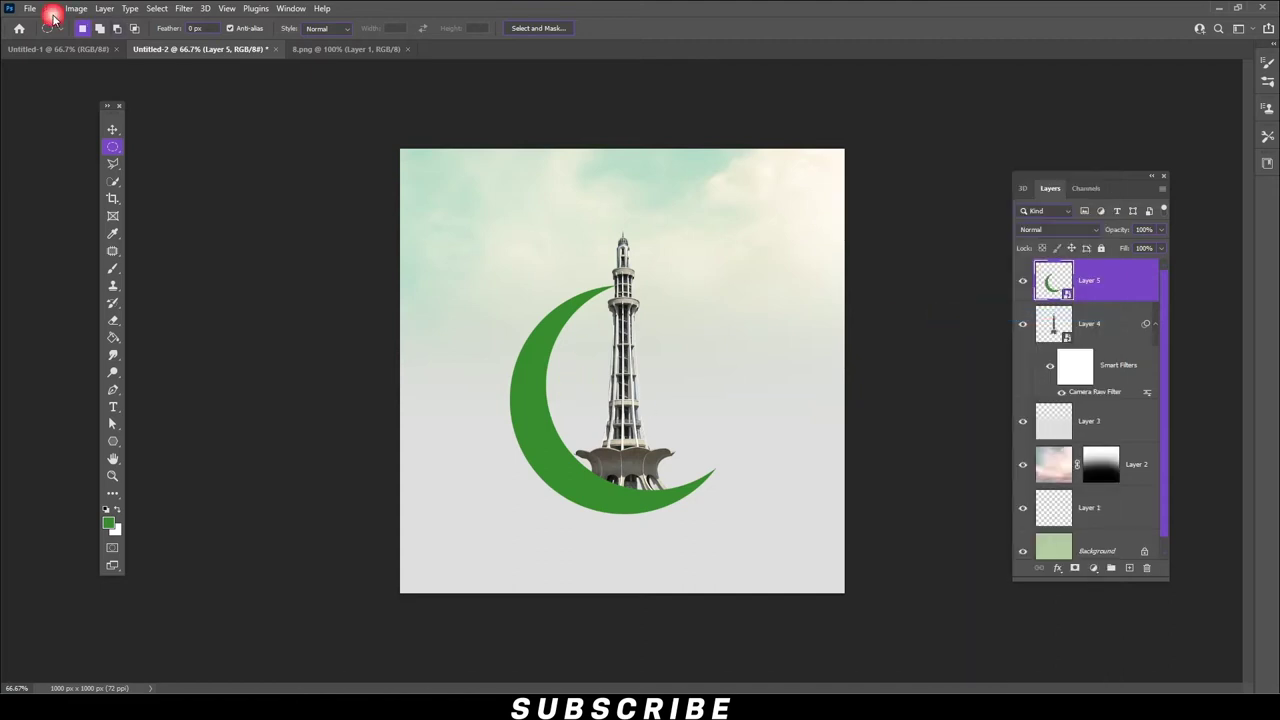
{"action": "left_click", "coordinate": [50, 8]}
{"action": "left_click", "coordinate": [101, 300]}
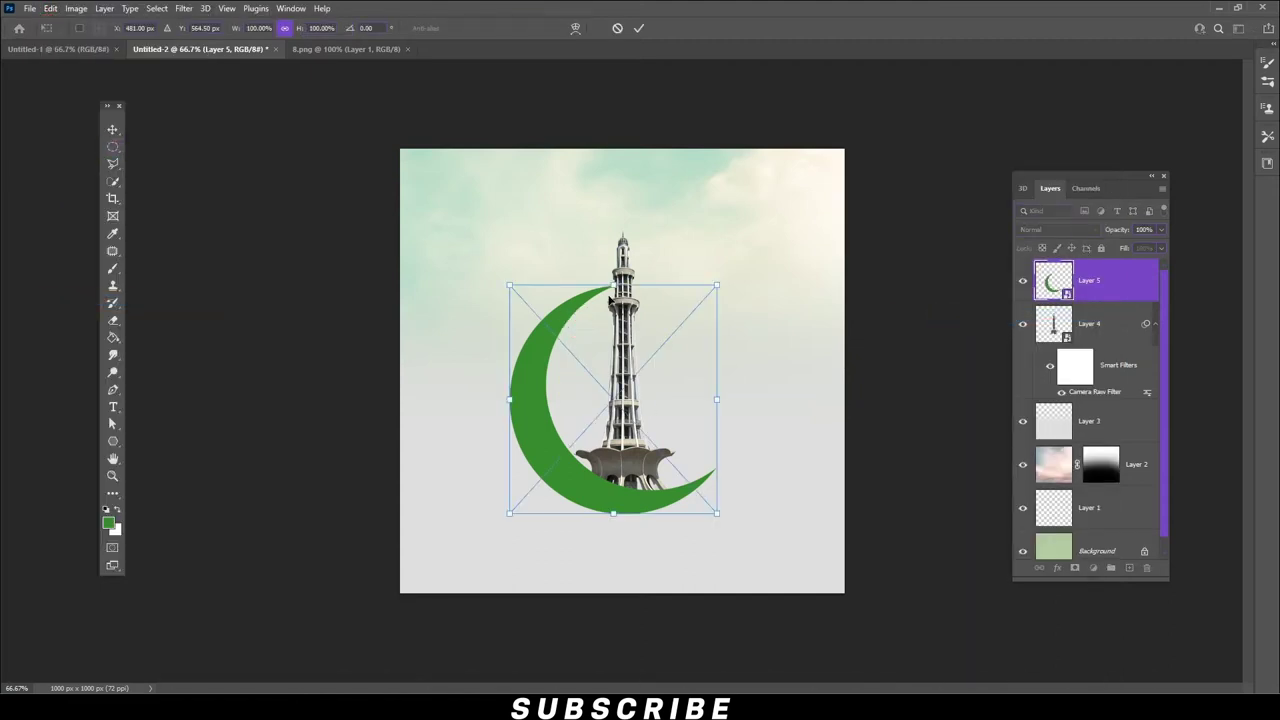
{"action": "left_click_drag", "start_coordinate": [716, 286], "coordinate": [655, 356]}
{"action": "left_click_drag", "start_coordinate": [569, 433], "coordinate": [614, 369]}
{"action": "left_click_drag", "start_coordinate": [691, 281], "coordinate": [688, 295]}
{"action": "left_click_drag", "start_coordinate": [652, 360], "coordinate": [642, 371]}
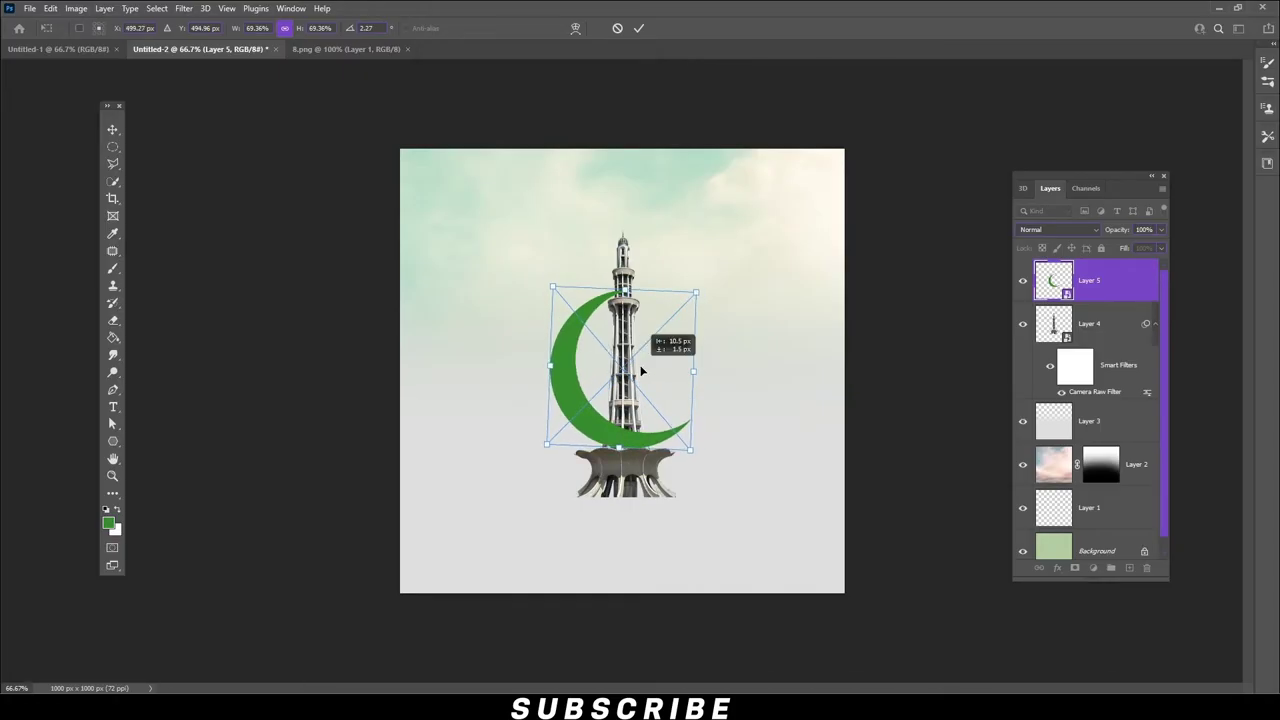
{"action": "left_click_drag", "start_coordinate": [696, 297], "coordinate": [640, 333]}
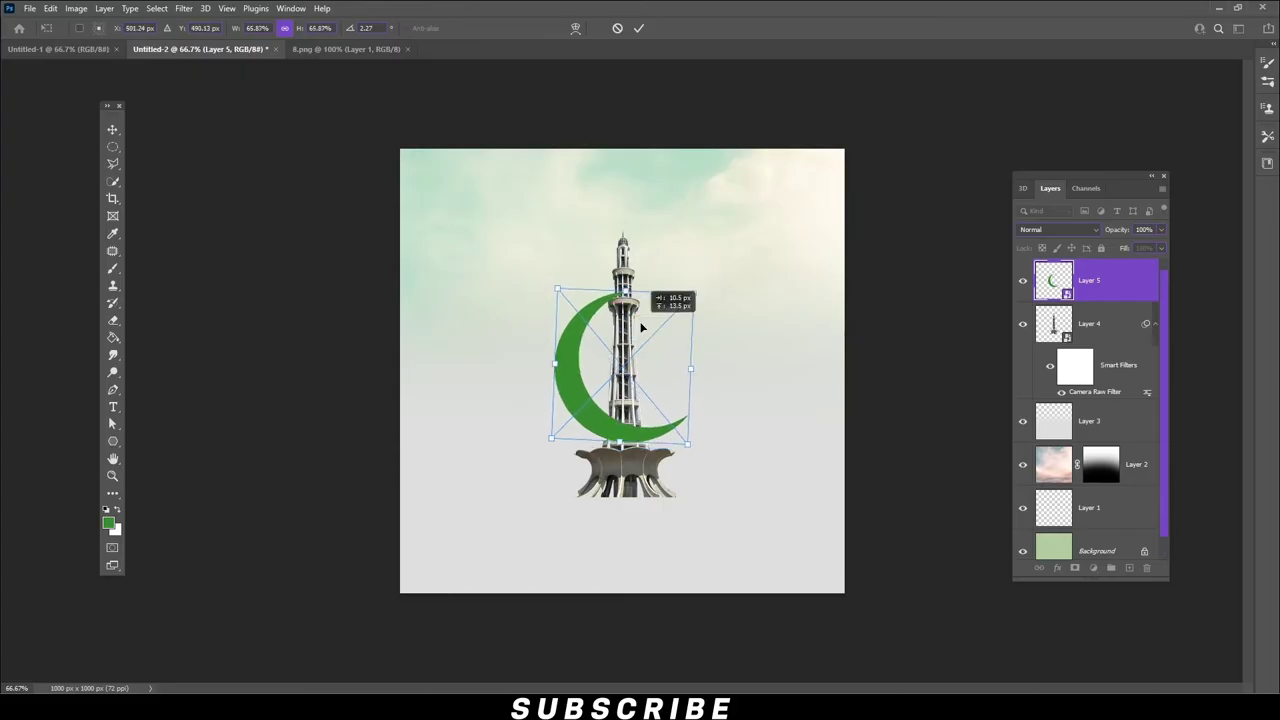
{"action": "key", "text": "Return"}
{"action": "key", "text": "m"}
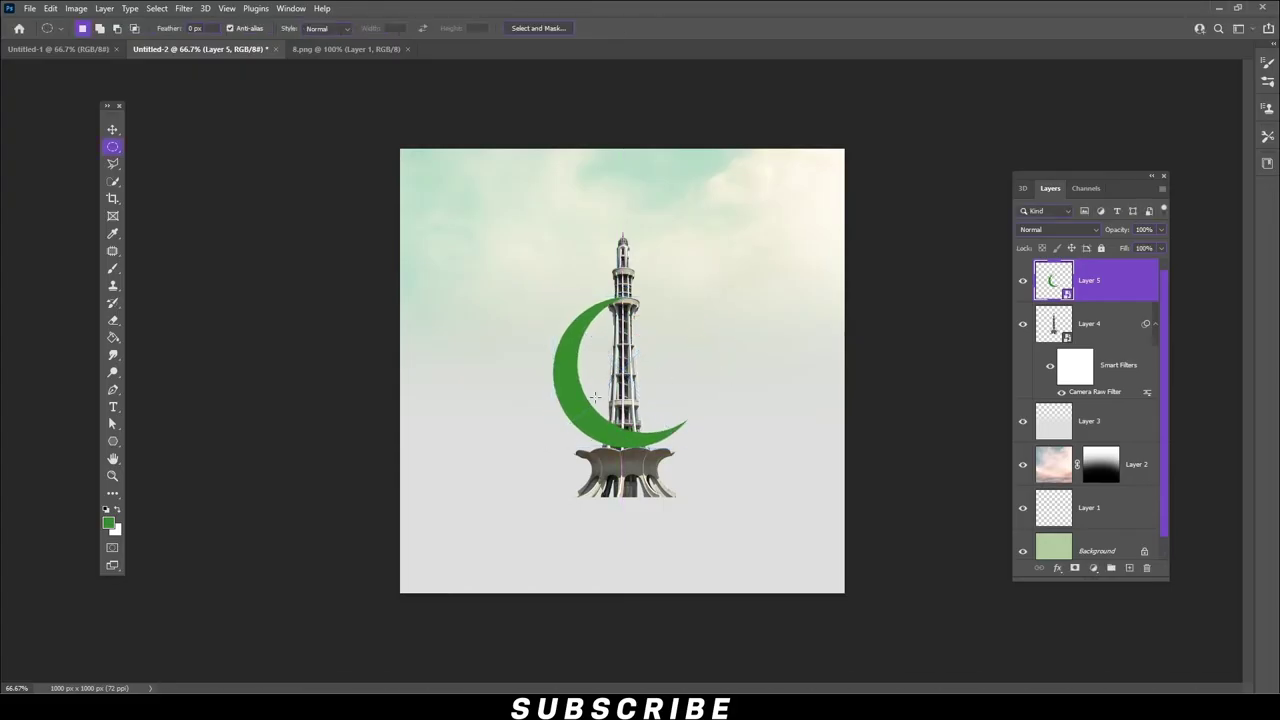
- Re-scale the crescent to about 71% and reduce its tilt to under 1°
{"action": "key", "text": "ctrl+t"}
{"action": "left_click_drag", "start_coordinate": [692, 299], "coordinate": [706, 286]}
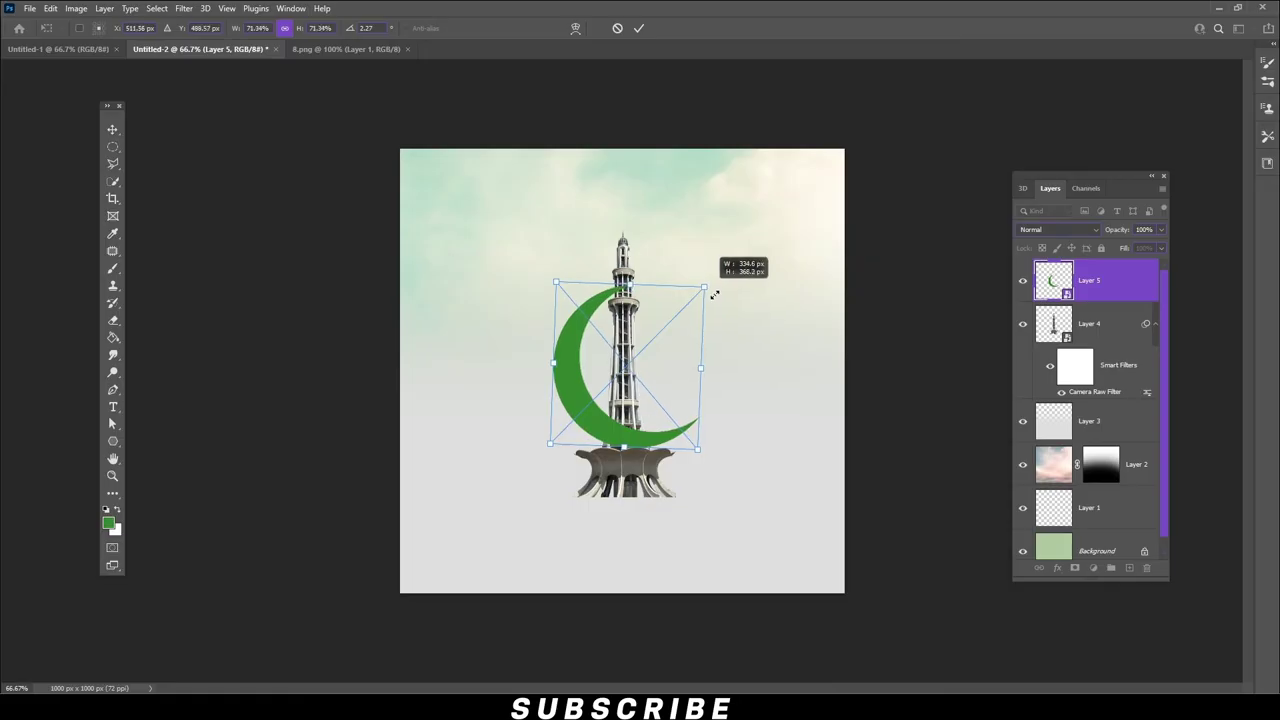
{"action": "left_click_drag", "start_coordinate": [622, 338], "coordinate": [634, 338]}
{"action": "left_click_drag", "start_coordinate": [655, 275], "coordinate": [648, 262]}
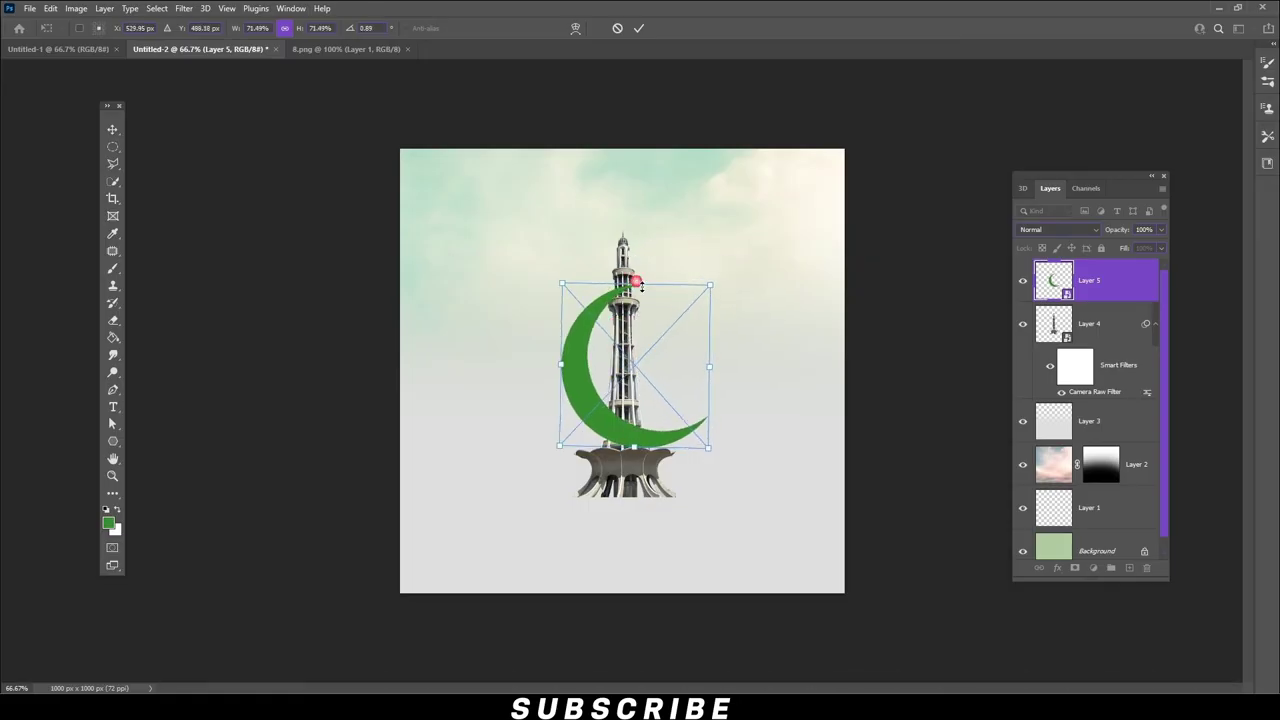
{"action": "left_click_drag", "start_coordinate": [614, 371], "coordinate": [610, 371]}
{"action": "double_click", "coordinate": [620, 368]}
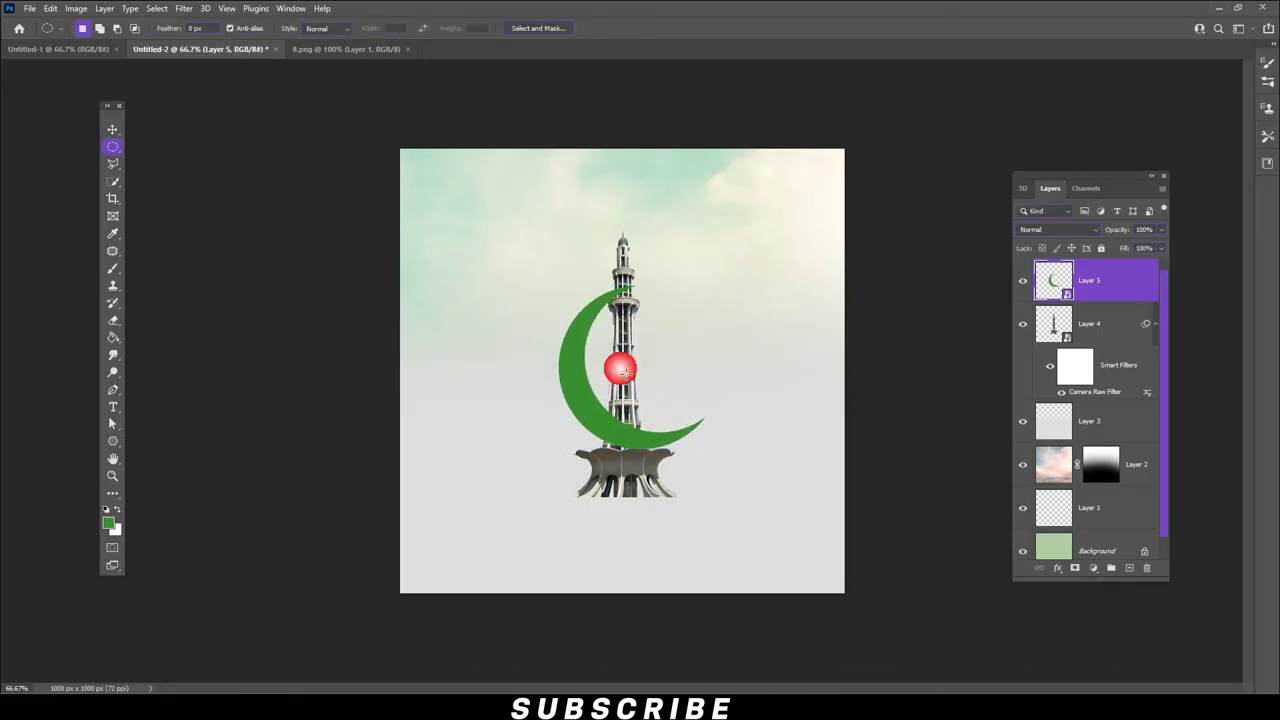
- Move the crescent about 8 px left and rotate it about 7°
{"action": "left_click", "coordinate": [112, 130]}
{"action": "left_click_drag", "start_coordinate": [636, 444], "coordinate": [640, 438]}
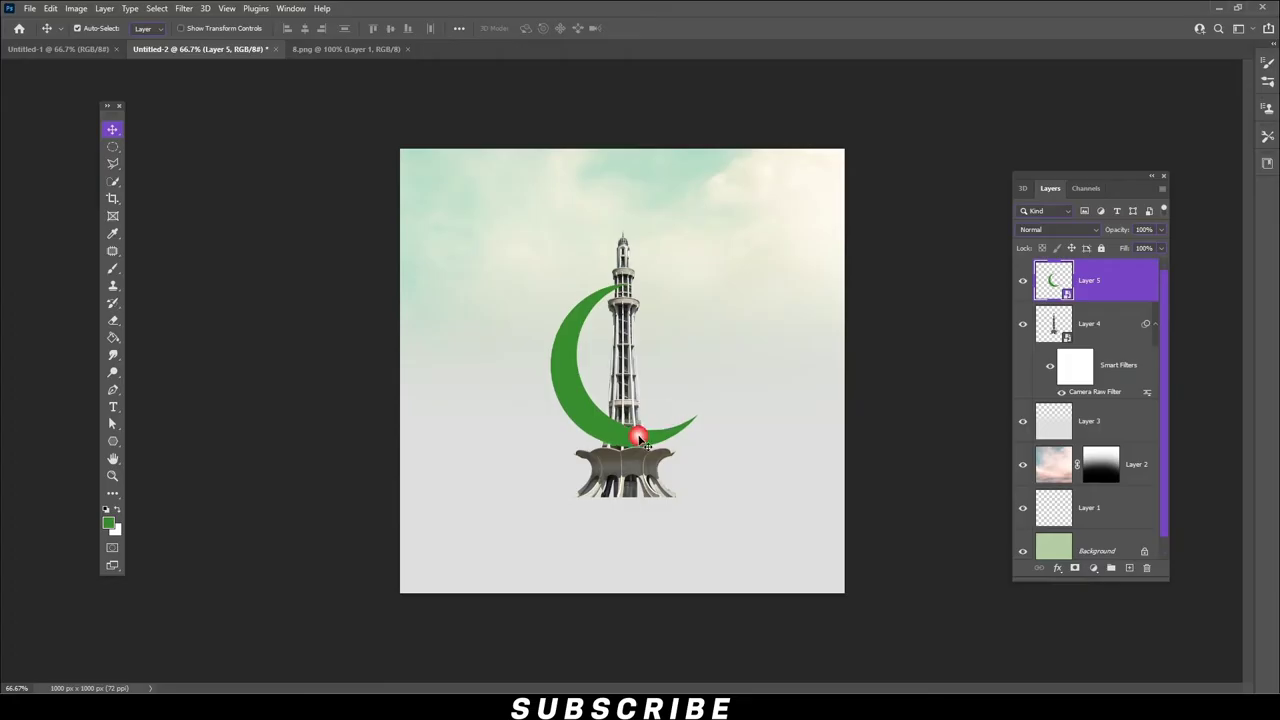
{"action": "key", "text": "ctrl+t"}
{"action": "left_click_drag", "start_coordinate": [657, 223], "coordinate": [667, 224]}
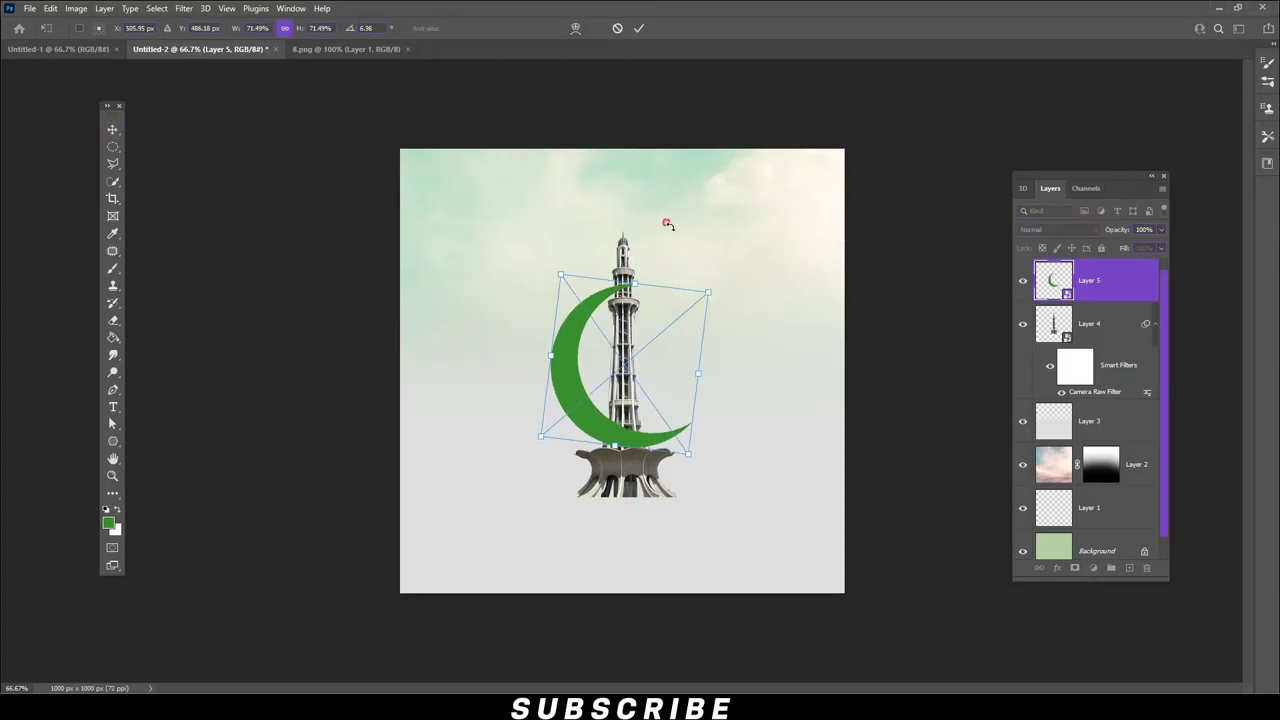
{"action": "double_click", "coordinate": [660, 434]}
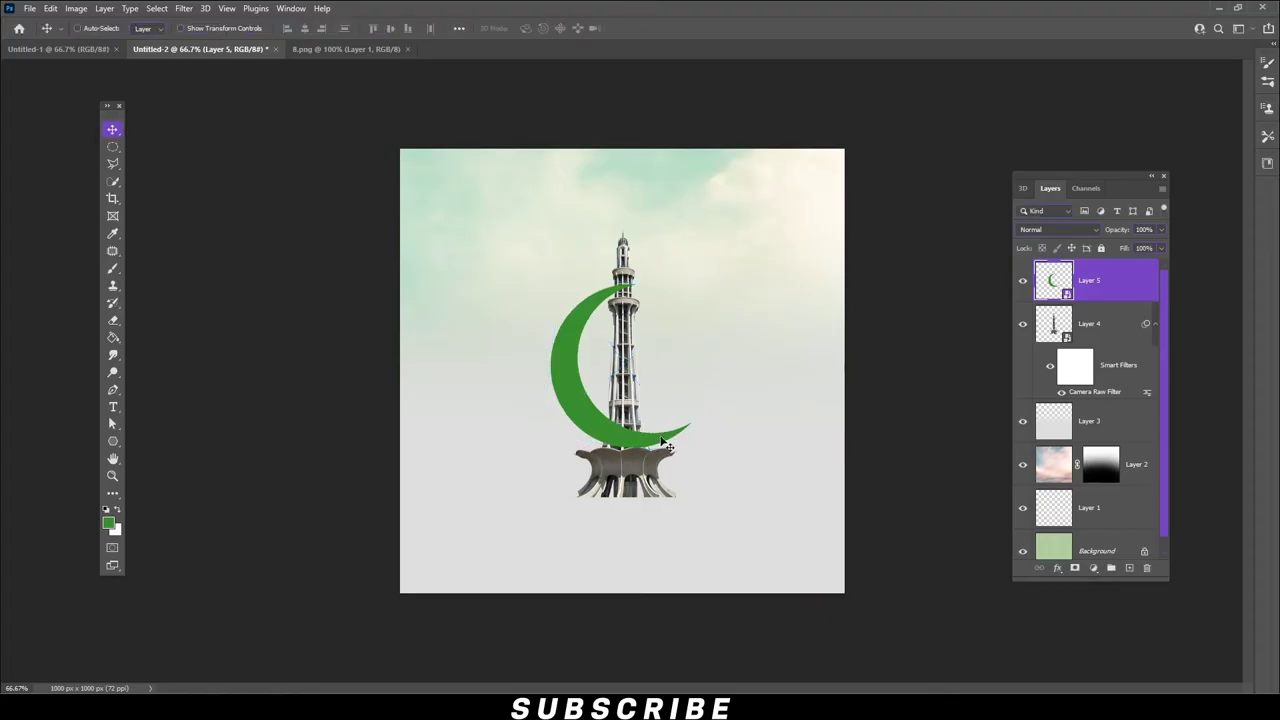
{"action": "left_click", "coordinate": [1110, 320]}
- Add a layer mask to Layer 5, zoom in on the crescent overlap, and set up the Brush
{"action": "left_click", "coordinate": [1075, 567]}
{"action": "left_click", "coordinate": [112, 476]}
{"action": "left_click_drag", "start_coordinate": [651, 463], "coordinate": [653, 362]}
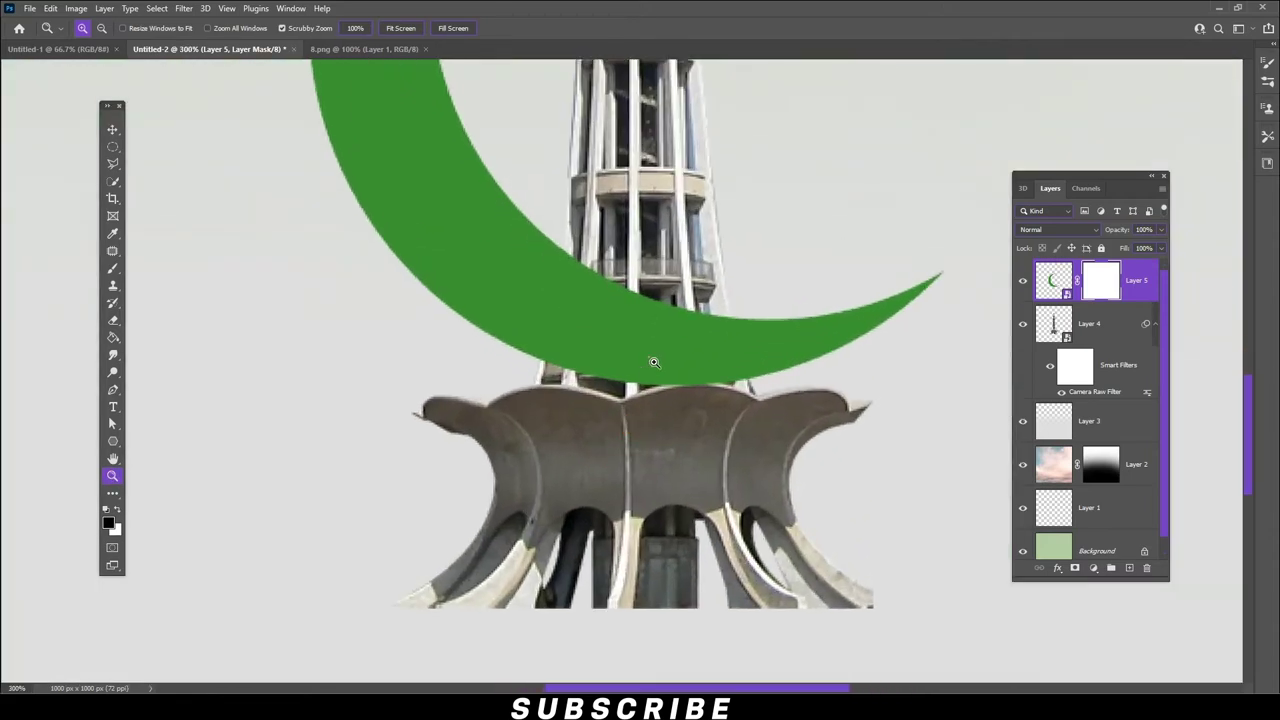
{"action": "left_click", "coordinate": [654, 362]}
{"action": "left_click", "coordinate": [114, 269]}
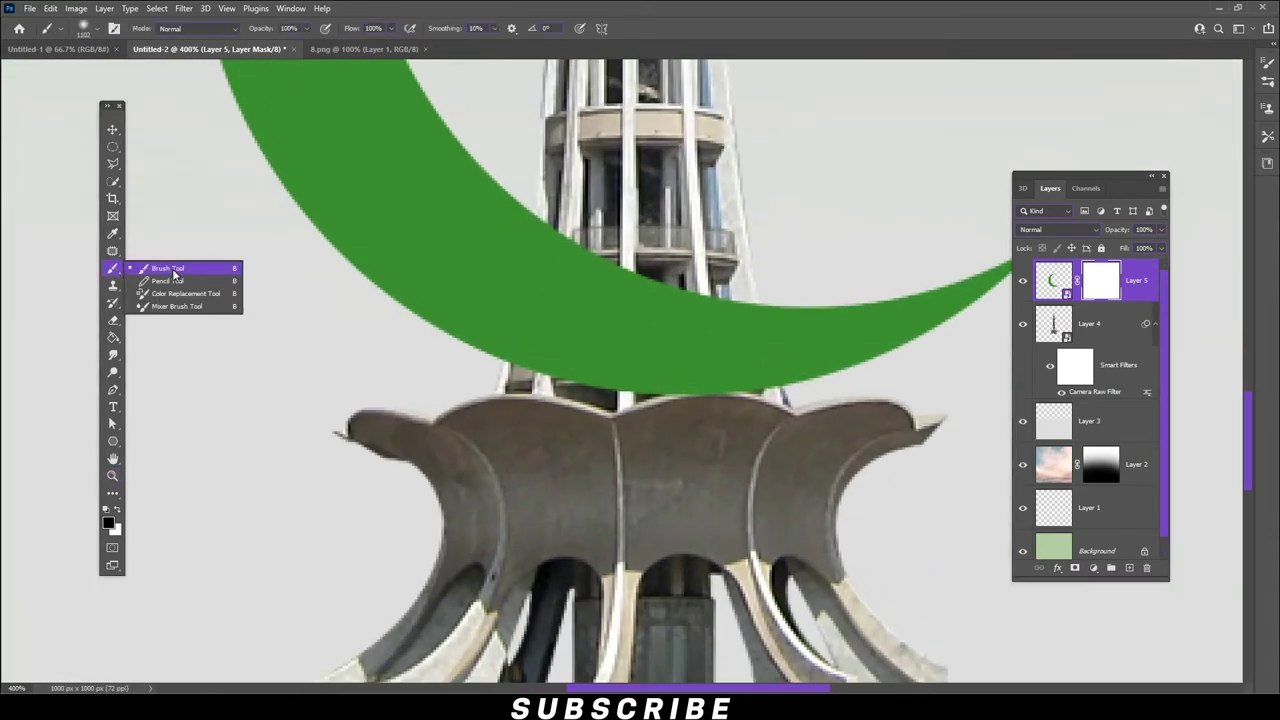
{"action": "left_click", "coordinate": [168, 268]}
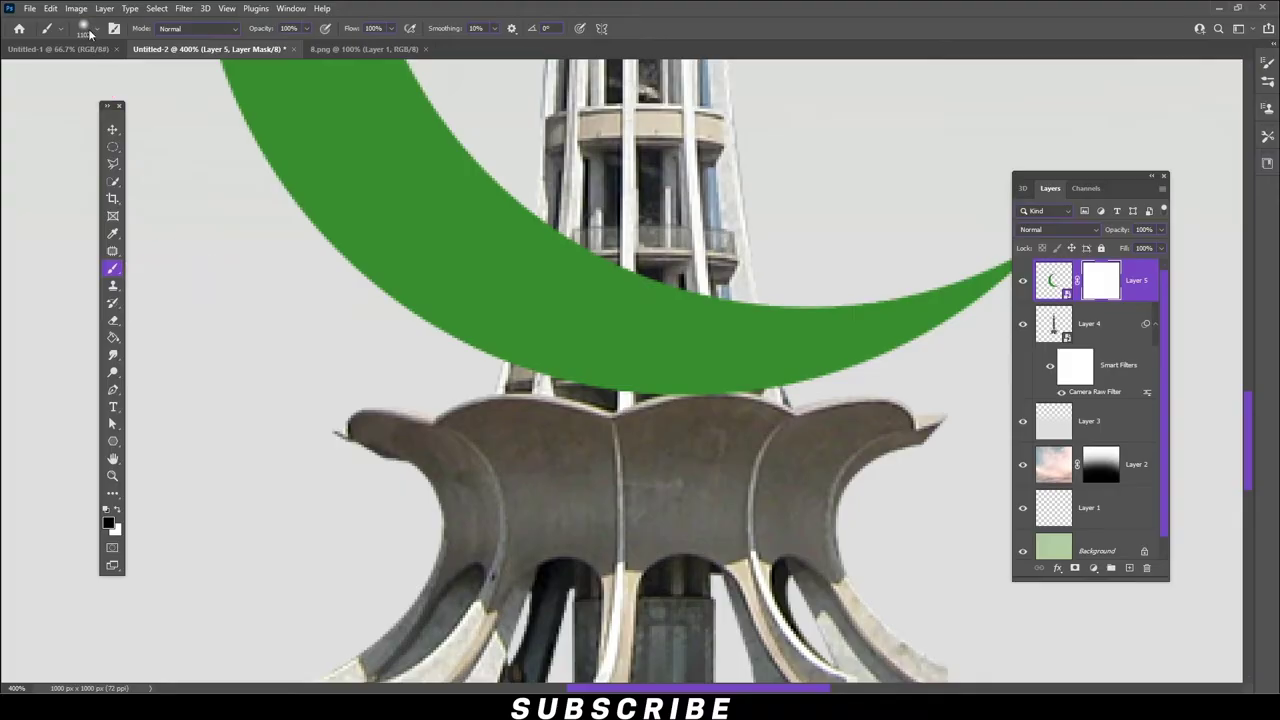
{"action": "left_click", "coordinate": [96, 28]}
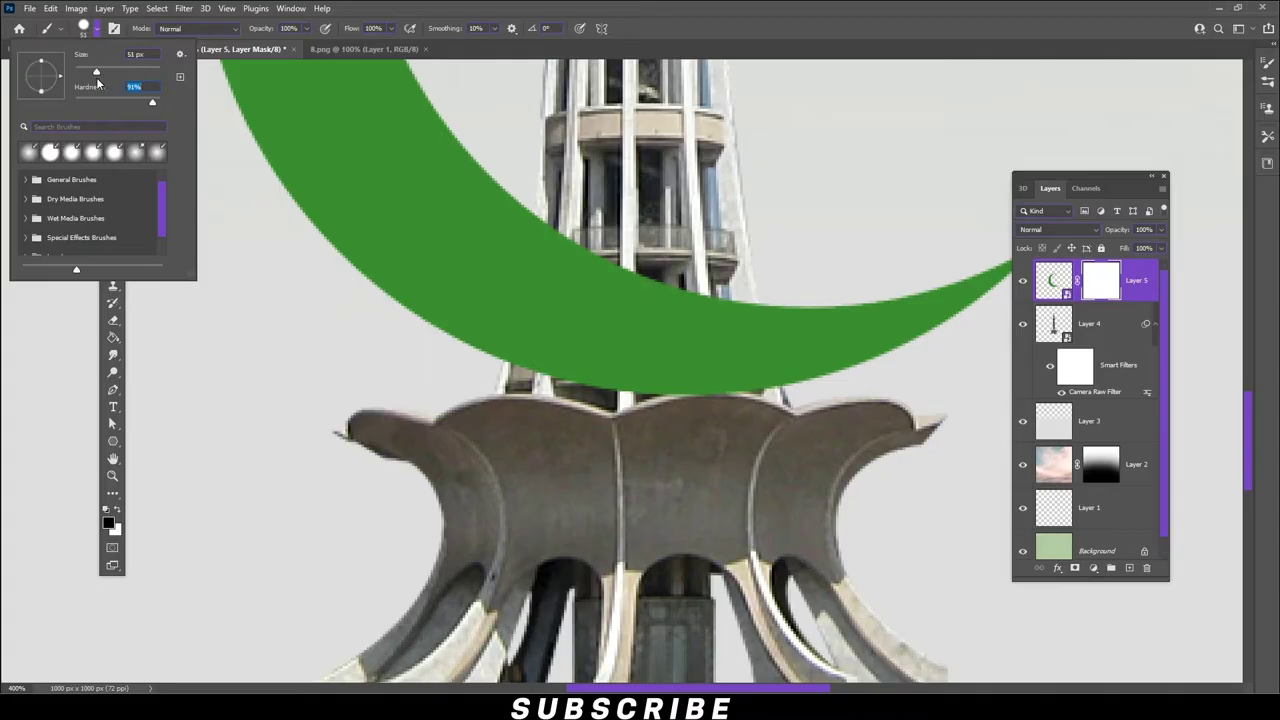
- Paint black on the mask to hide the crescent where it crosses the tower
{"action": "left_click", "coordinate": [600, 290]}
{"action": "left_click", "coordinate": [645, 305]}
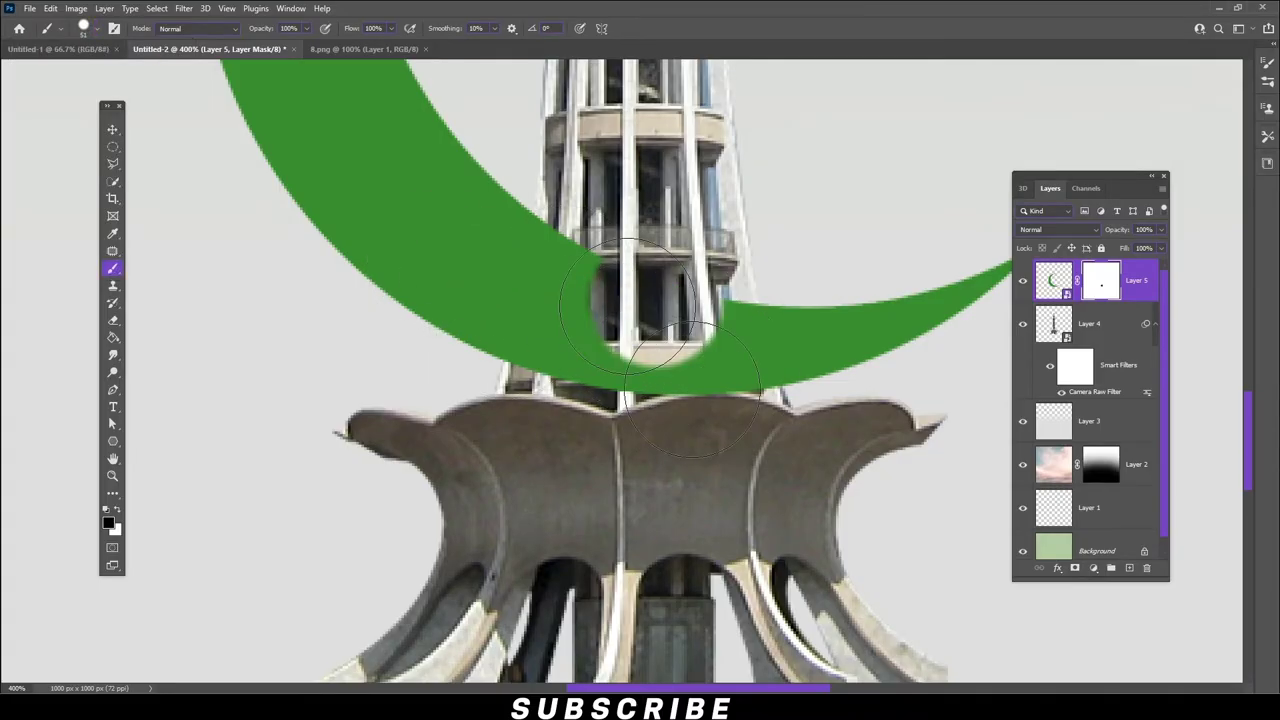
{"action": "left_click", "coordinate": [633, 320]}
{"action": "left_click", "coordinate": [560, 300]}
{"action": "left_click", "coordinate": [530, 355]}
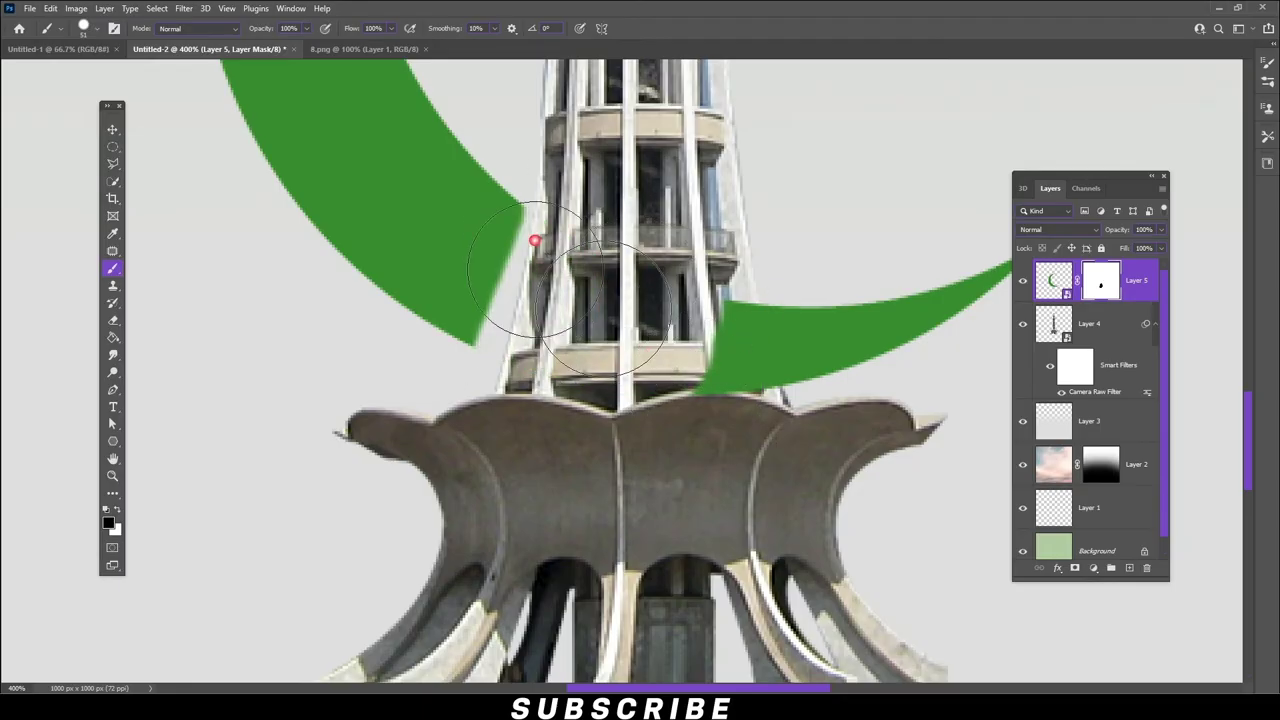
{"action": "left_click_drag", "start_coordinate": [530, 355], "coordinate": [490, 240]}
{"action": "left_click_drag", "start_coordinate": [737, 314], "coordinate": [750, 380]}
- Restore the crescent's left side down to the tower edge and trim its right end
{"action": "left_click", "coordinate": [117, 513]}
{"action": "left_click_drag", "start_coordinate": [457, 243], "coordinate": [466, 200]}
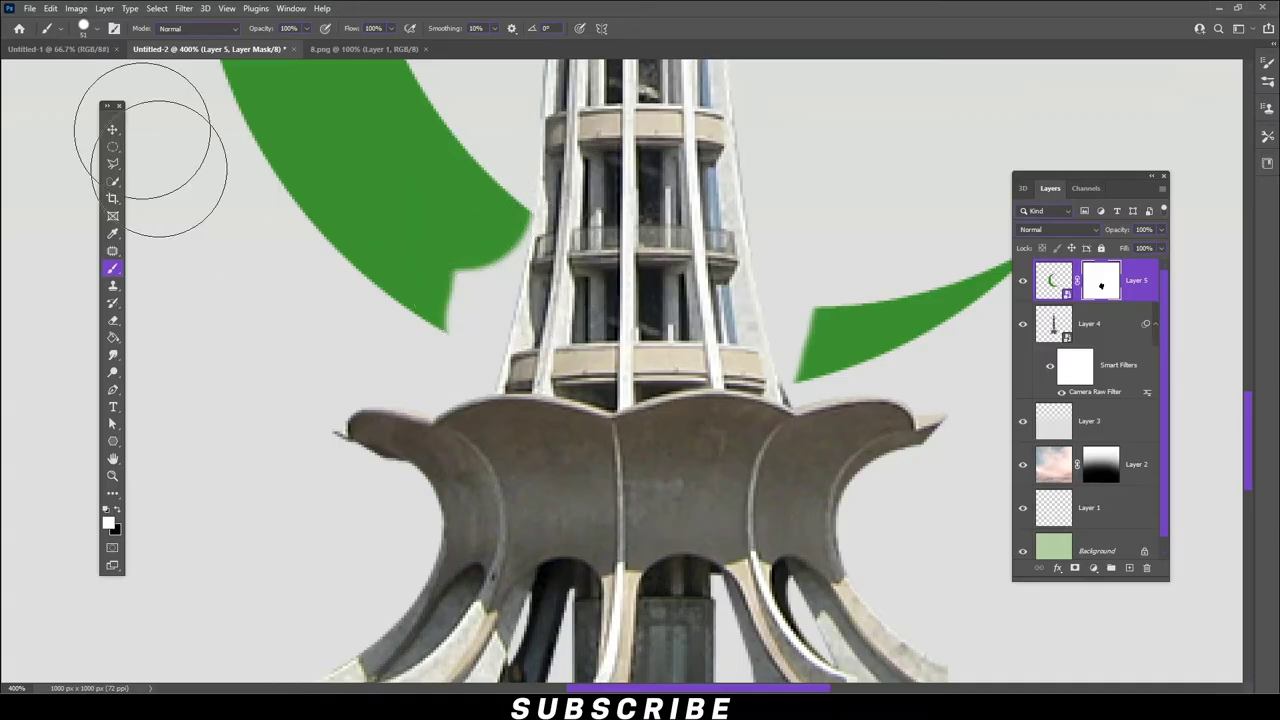
{"action": "left_click", "coordinate": [97, 28]}
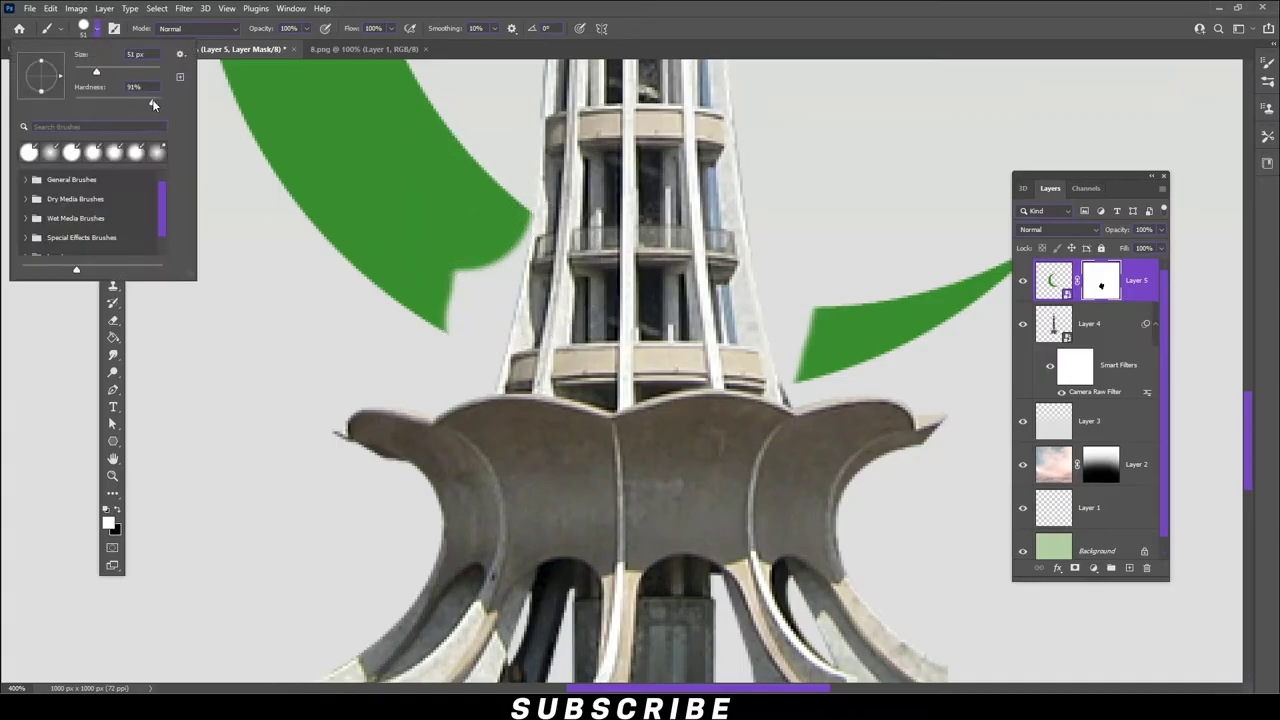
{"action": "left_click", "coordinate": [252, 98]}
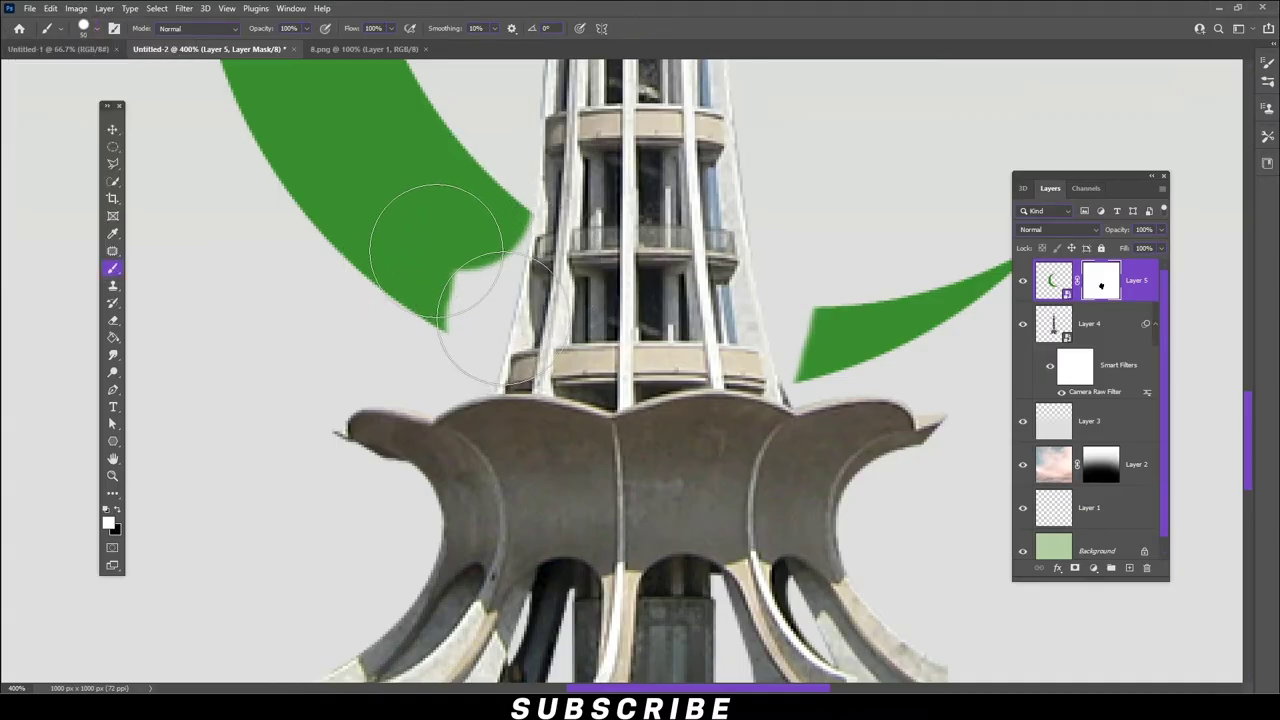
{"action": "mouse_move", "coordinate": [485, 238]}
{"action": "left_mouse_down"}
{"action": "mouse_move", "coordinate": [505, 383]}
{"action": "mouse_move", "coordinate": [530, 275]}
{"action": "left_mouse_up"}
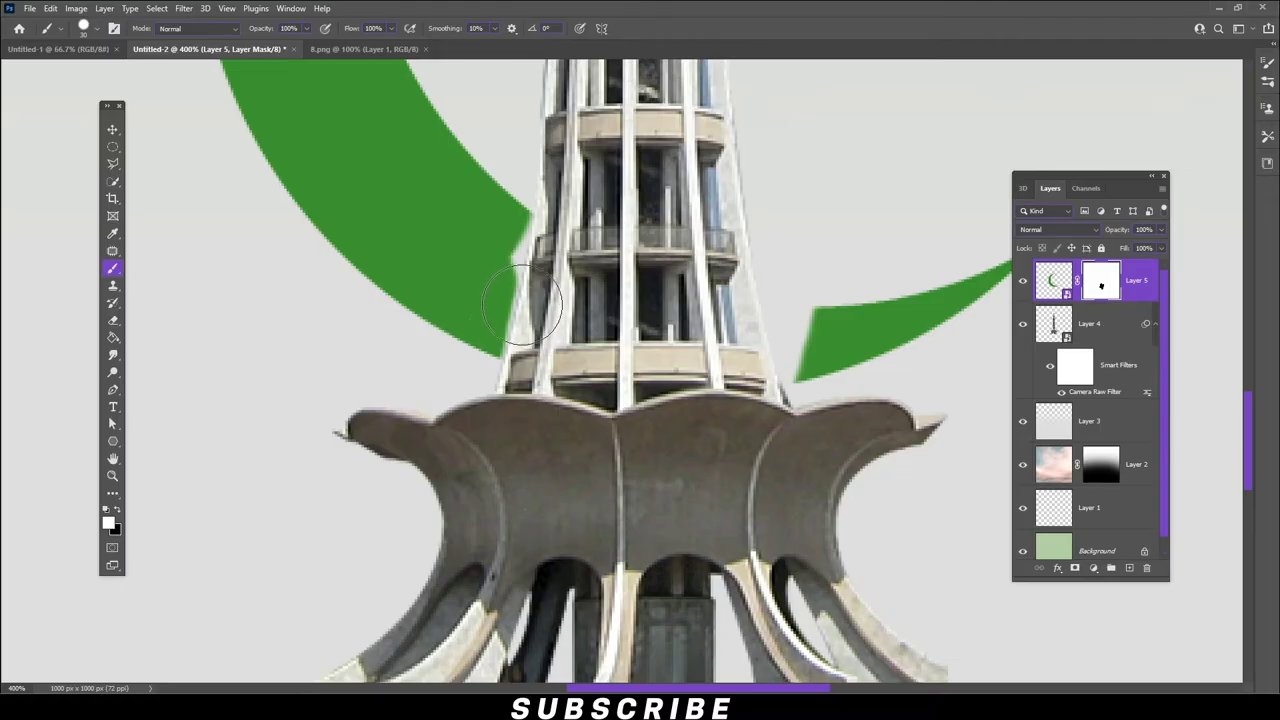
{"action": "mouse_move", "coordinate": [820, 322]}
{"action": "left_mouse_down"}
{"action": "mouse_move", "coordinate": [860, 355]}
{"action": "mouse_move", "coordinate": [780, 310]}
{"action": "mouse_move", "coordinate": [843, 349]}
{"action": "mouse_move", "coordinate": [860, 398]}
{"action": "mouse_move", "coordinate": [857, 380]}
{"action": "left_mouse_up"}
{"action": "left_click", "coordinate": [112, 129]}
- Fit the poster on screen and add a Gradient Overlay to the crescent layer's style
{"action": "key", "text": "ctrl+0"}
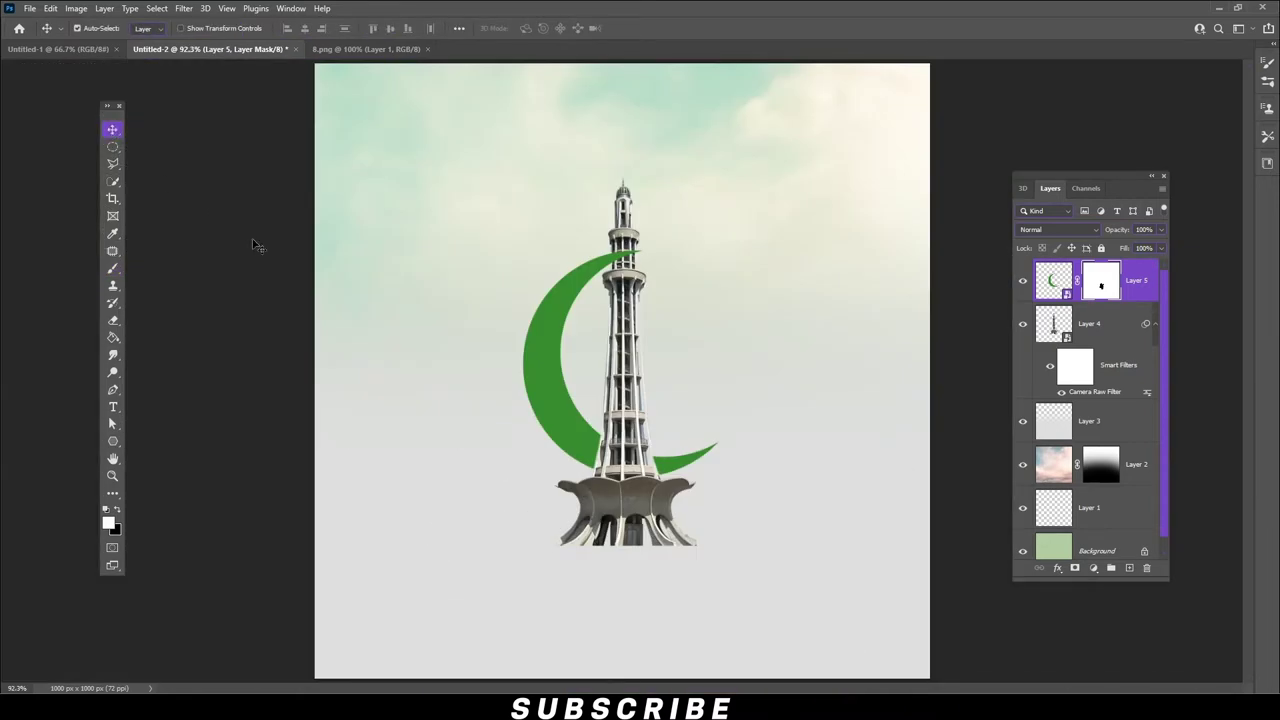
{"action": "key", "text": "ctrl"}
{"action": "right_click", "coordinate": [1140, 285]}
{"action": "left_click", "coordinate": [1016, 130]}
{"action": "right_click", "coordinate": [1137, 266]}
{"action": "left_click", "coordinate": [962, 130]}
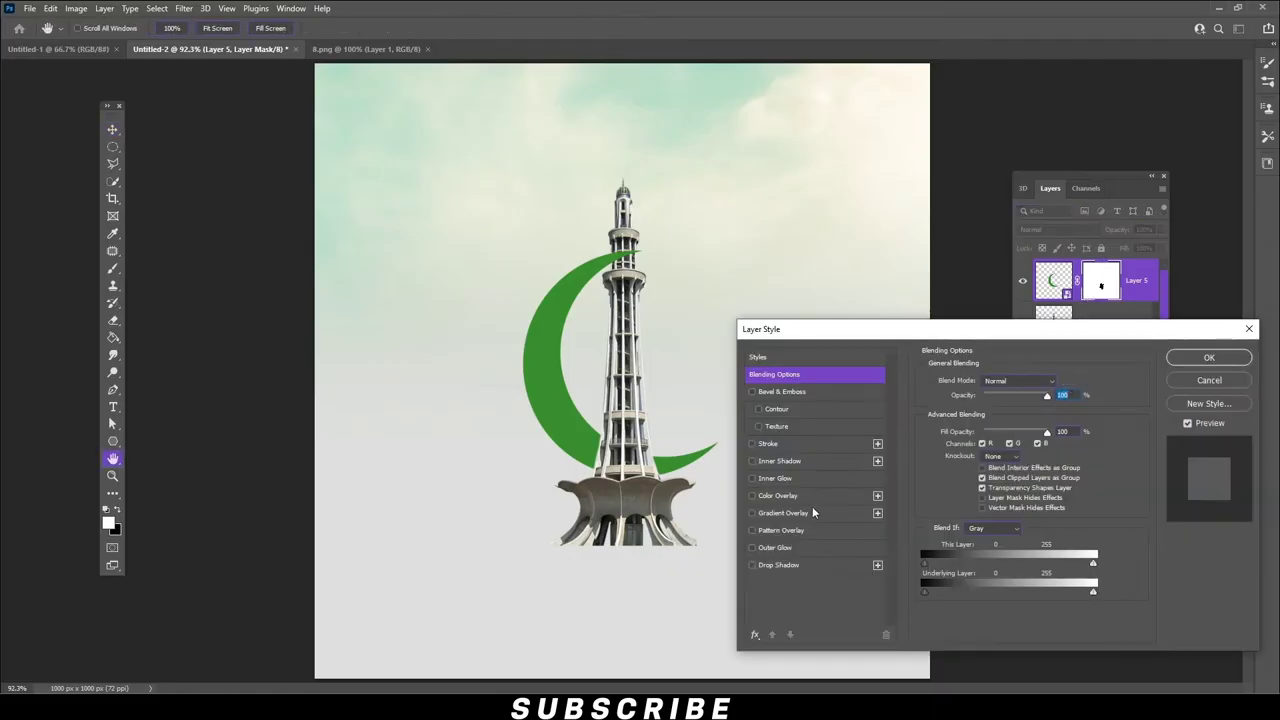
{"action": "left_click", "coordinate": [976, 500]}
{"action": "left_click", "coordinate": [1026, 414]}
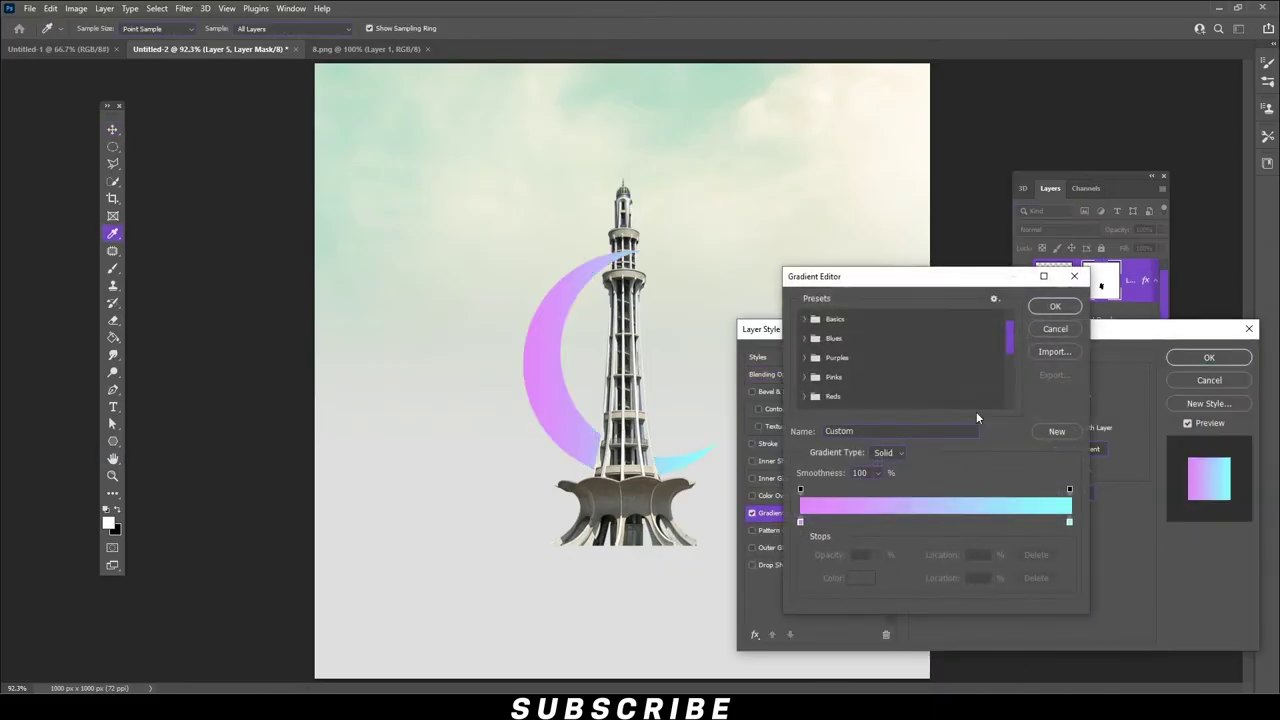
- Set the gradient's left stop to green #5d9101 and its right stop to another green
{"action": "left_click", "coordinate": [801, 521]}
{"action": "left_click", "coordinate": [870, 577]}
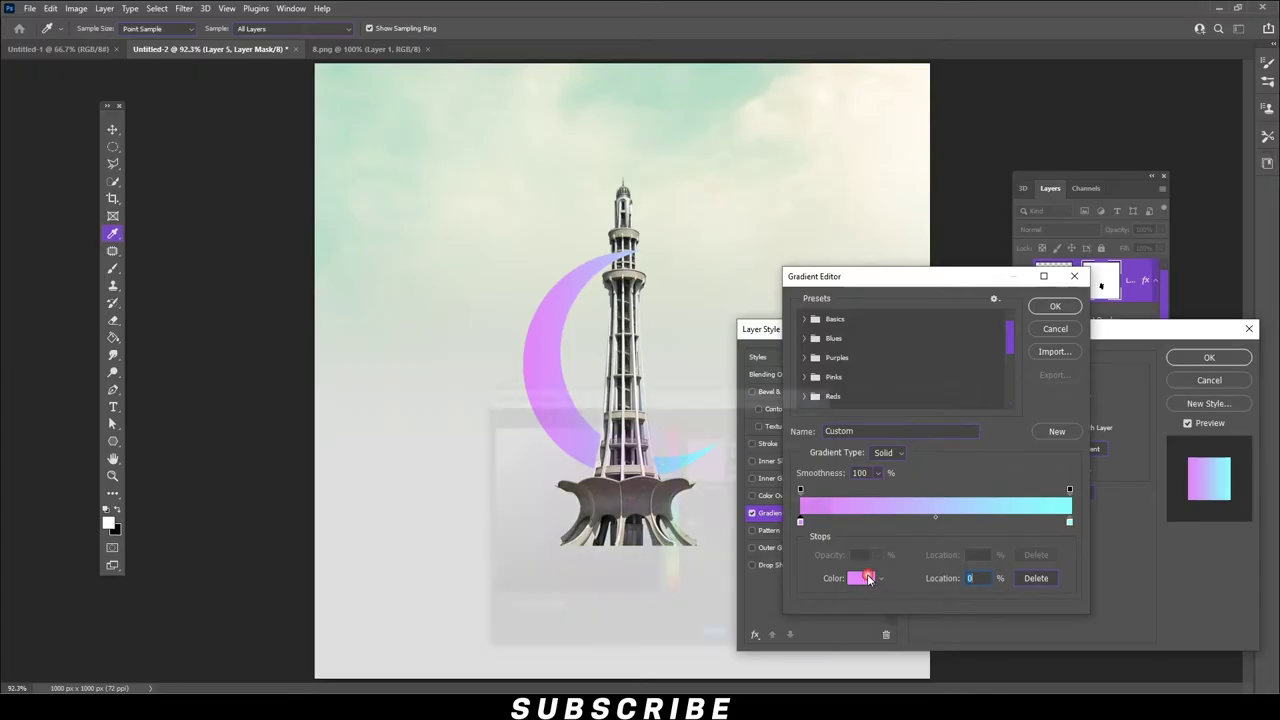
{"action": "type", "text": "5d9101"}
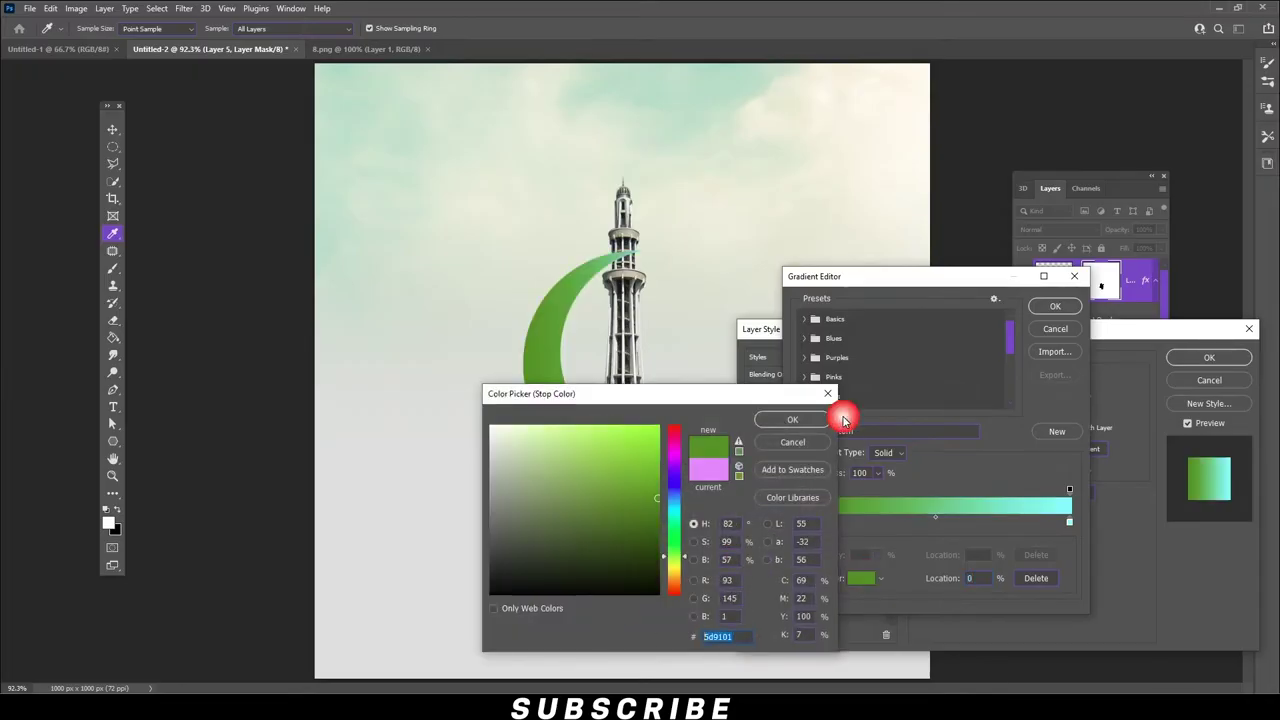
{"action": "left_click", "coordinate": [792, 419]}
{"action": "left_click", "coordinate": [1069, 522]}
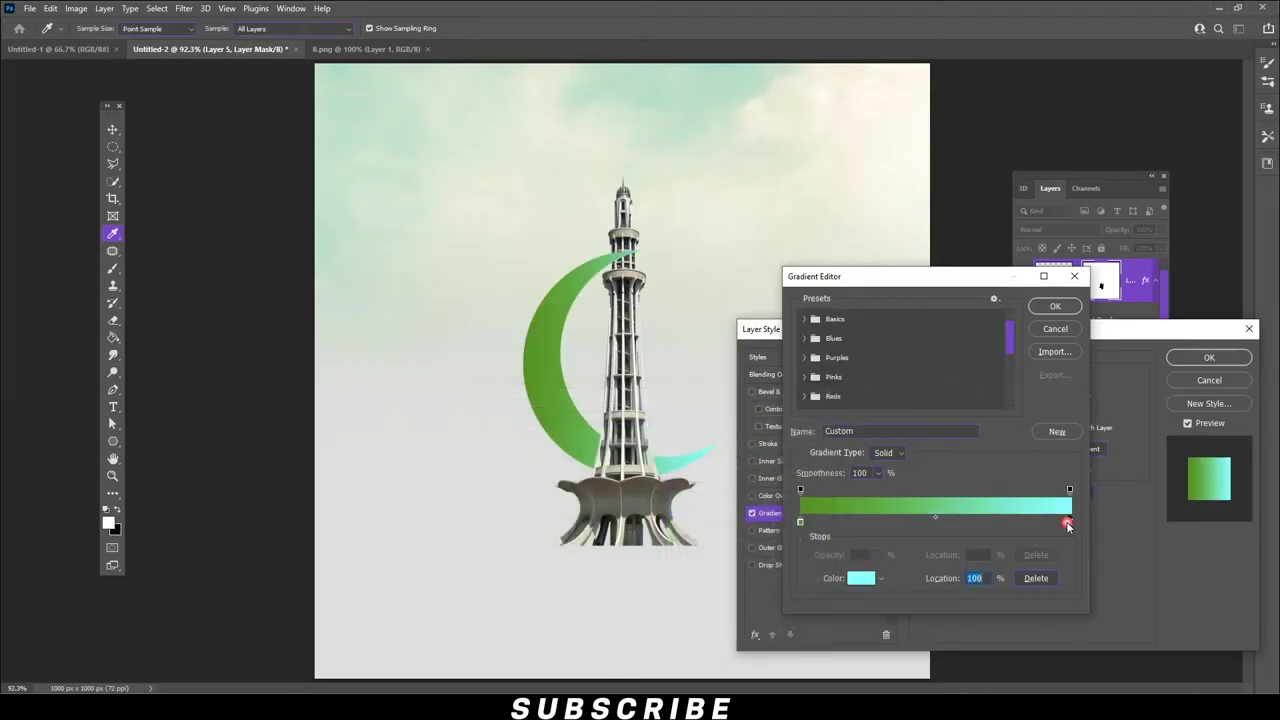
{"action": "left_click", "coordinate": [860, 579]}
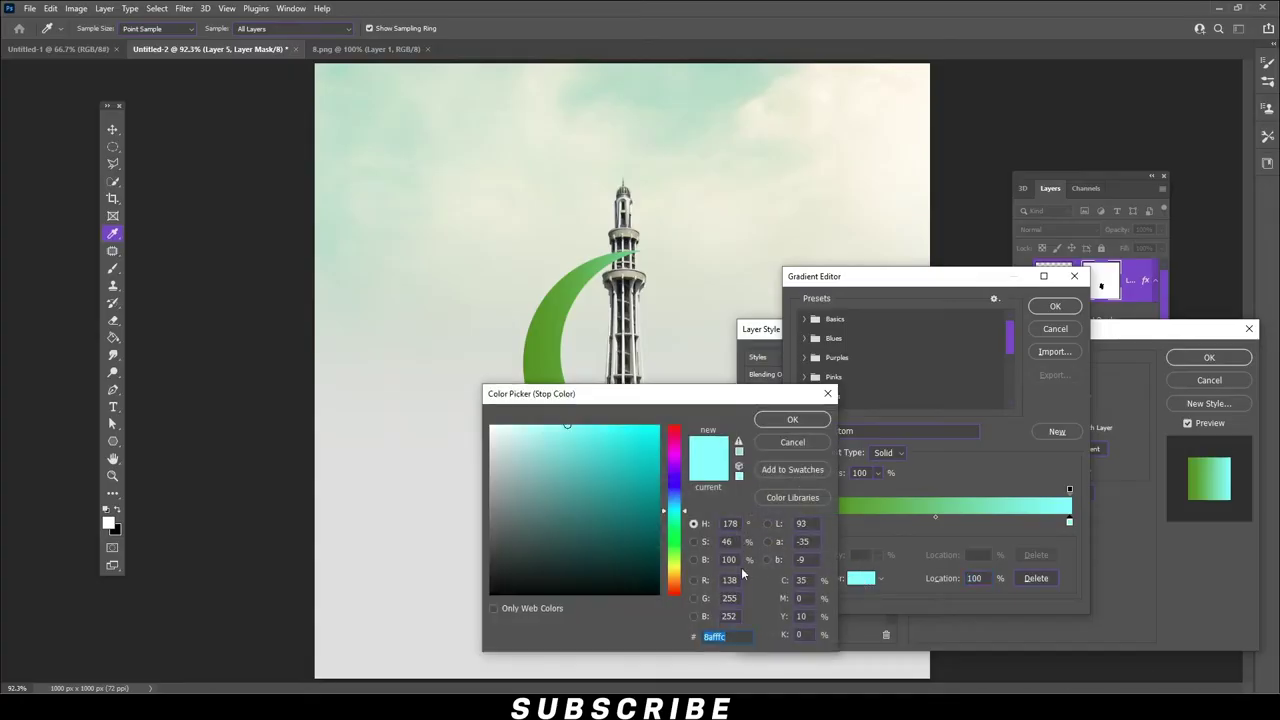
{"action": "left_click", "coordinate": [842, 506]}
{"action": "left_click", "coordinate": [792, 419]}
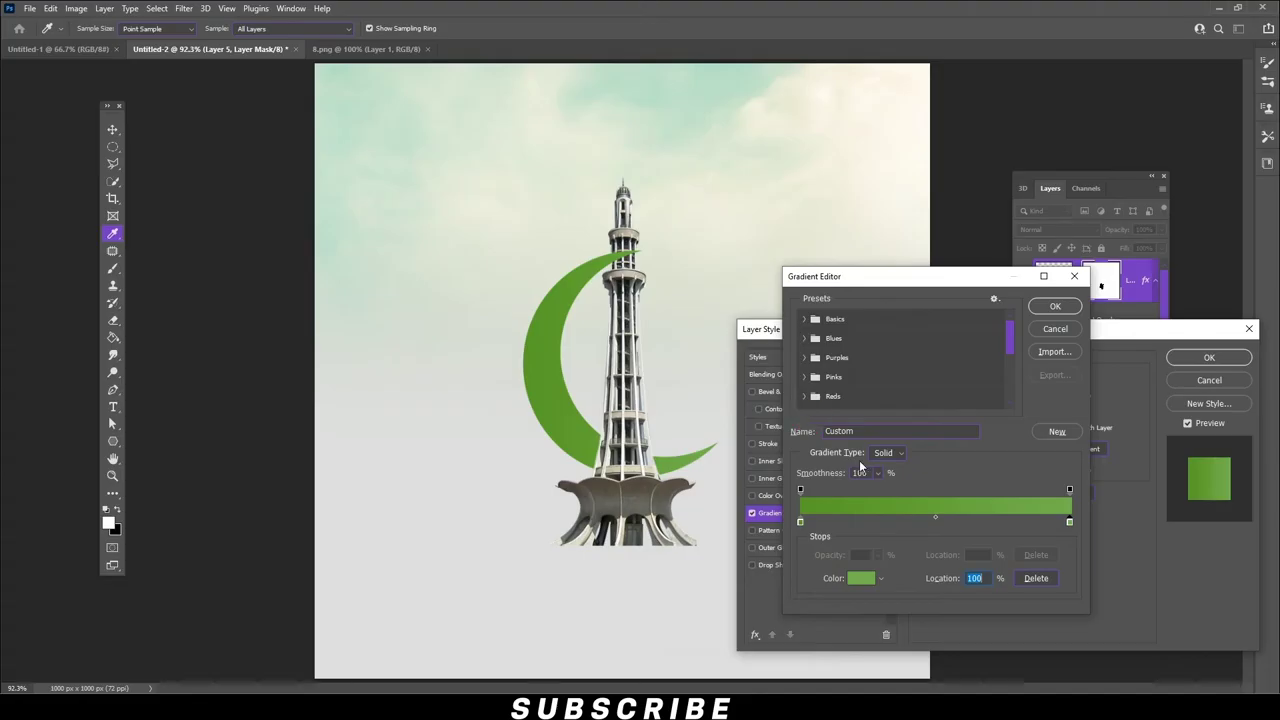
- Rearrange the gradient's colour stops into a multi-stop green gradient and confirm it
{"action": "left_click_drag", "start_coordinate": [802, 523], "coordinate": [885, 537]}
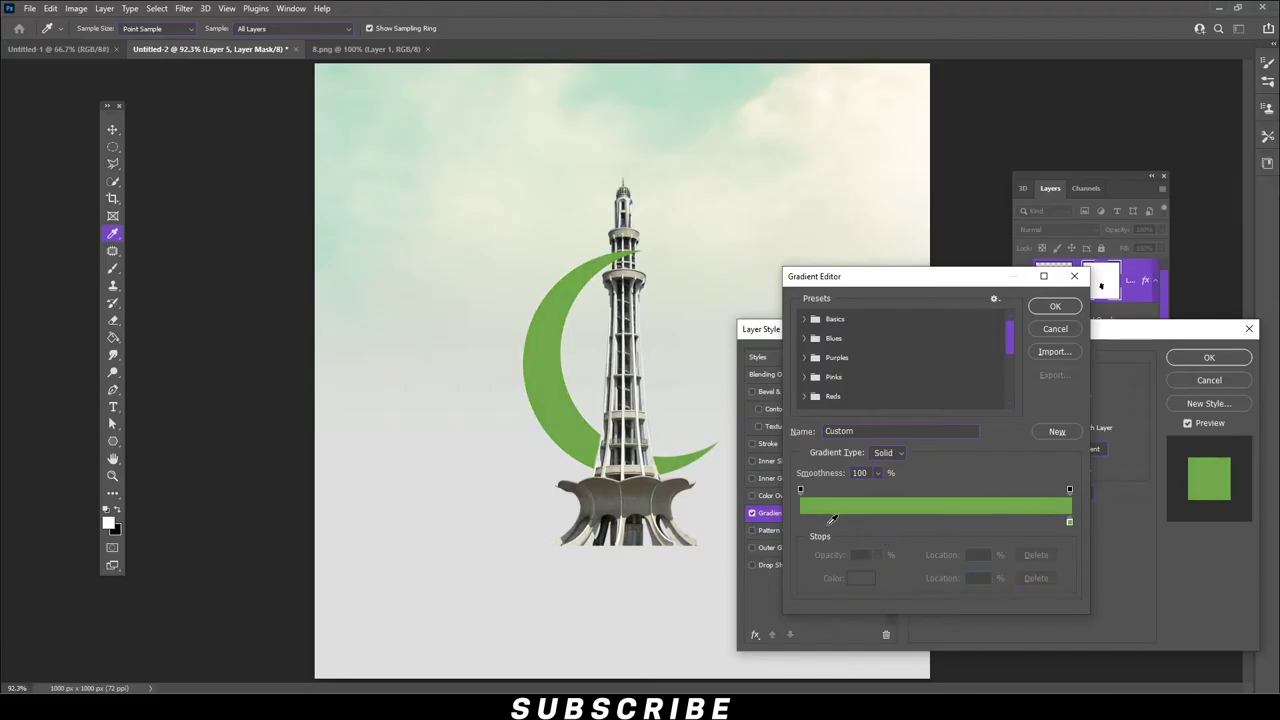
{"action": "left_click", "coordinate": [815, 522]}
{"action": "left_click_drag", "start_coordinate": [816, 524], "coordinate": [935, 538]}
{"action": "left_click_drag", "start_coordinate": [862, 524], "coordinate": [934, 528]}
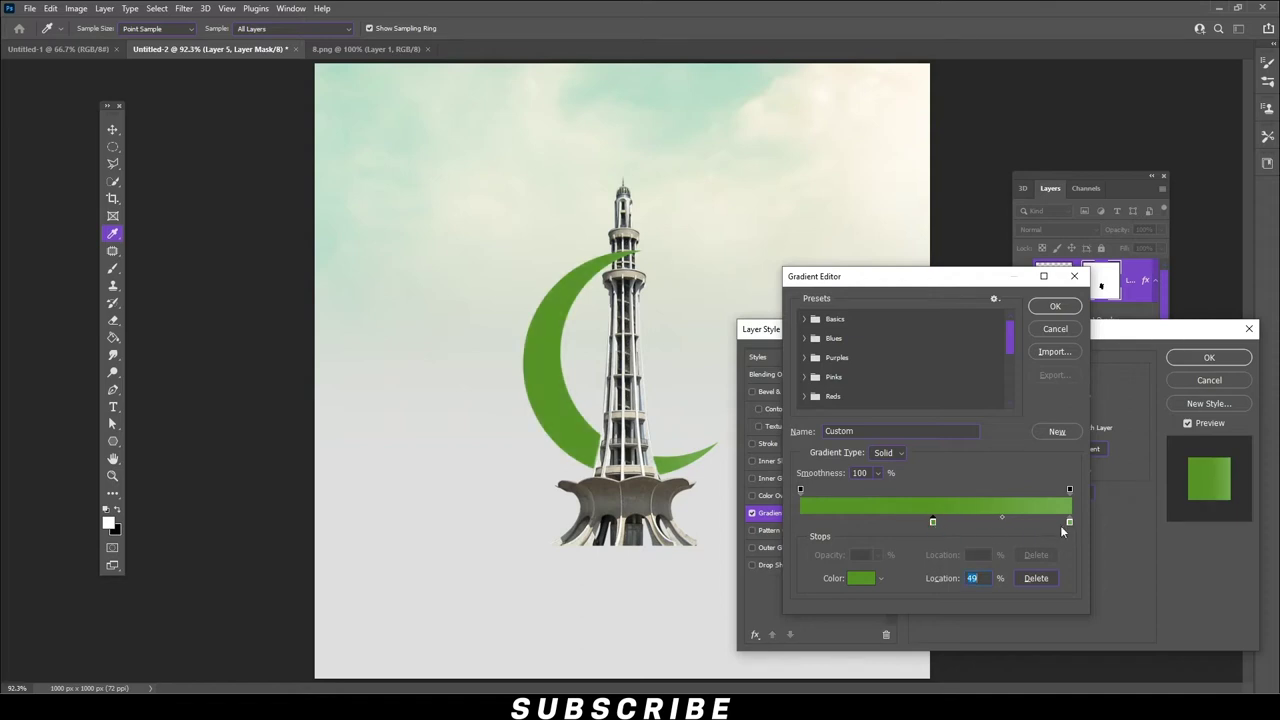
{"action": "left_click_drag", "start_coordinate": [1068, 521], "coordinate": [798, 521]}
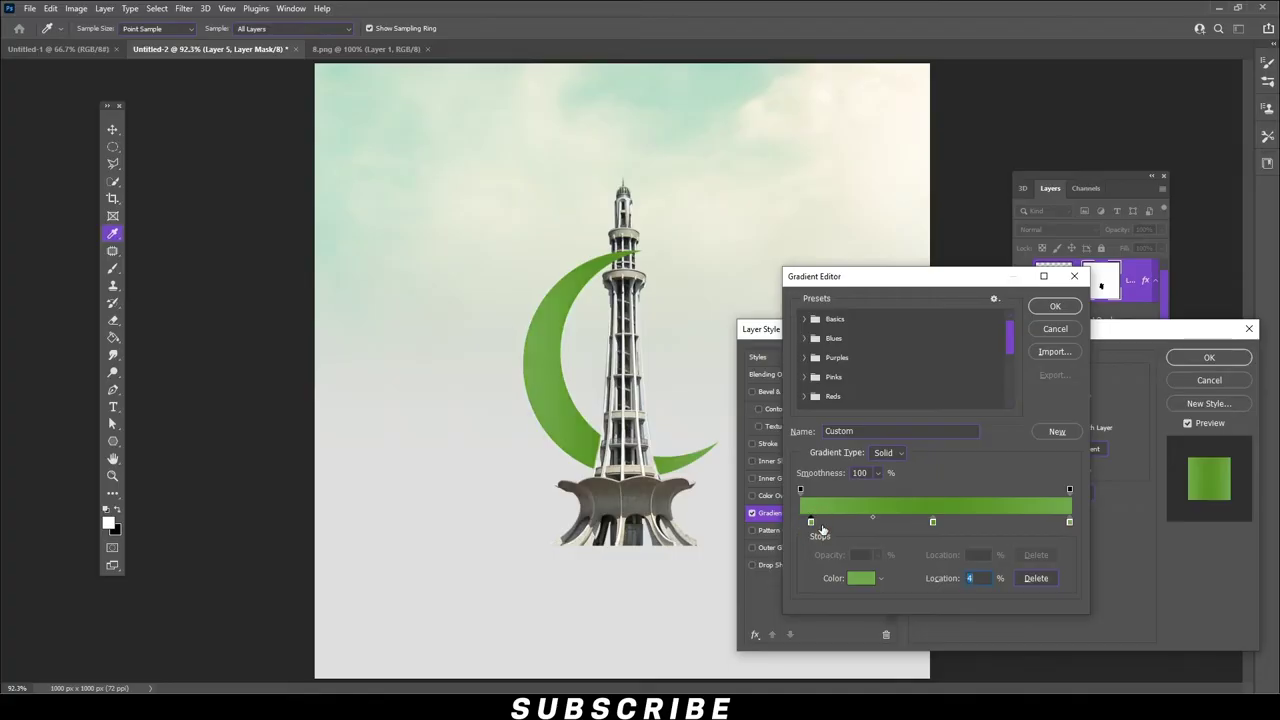
{"action": "left_click", "coordinate": [1053, 305]}
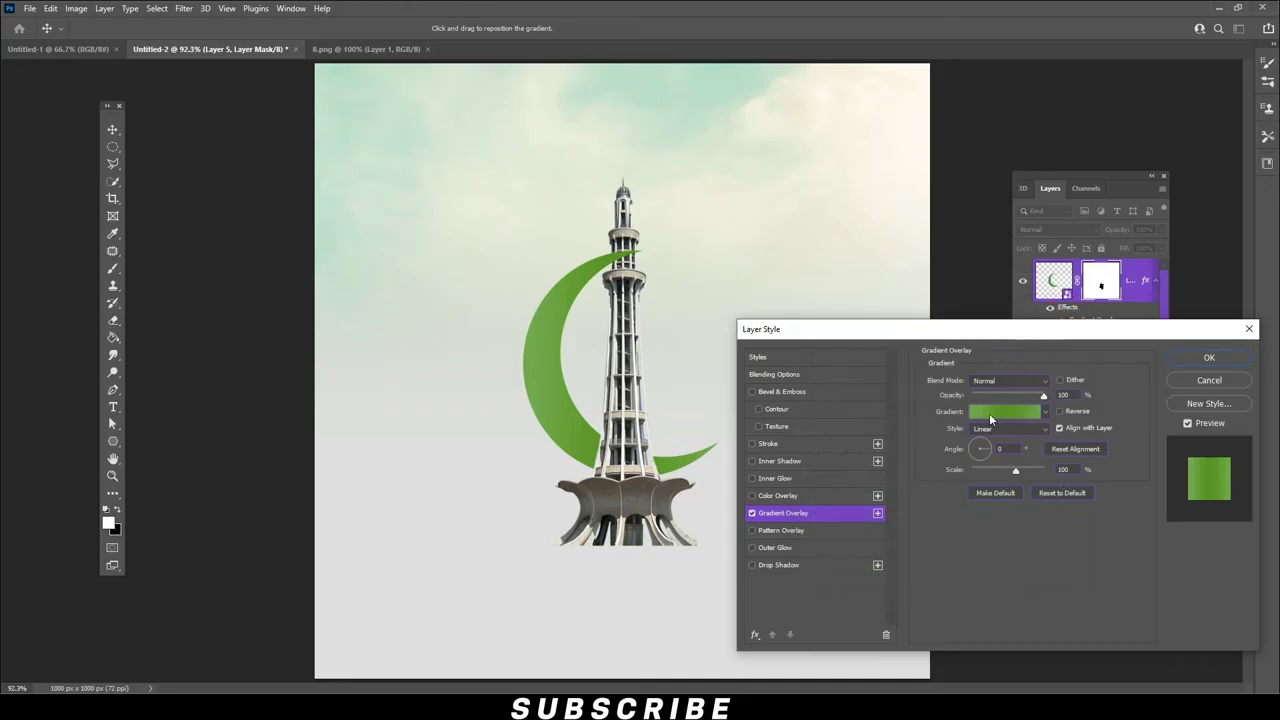
- Set the crescent's gradient angle to 119° and adjust the gradient scale
{"action": "left_click", "coordinate": [985, 450]}
{"action": "type", "text": "119"}
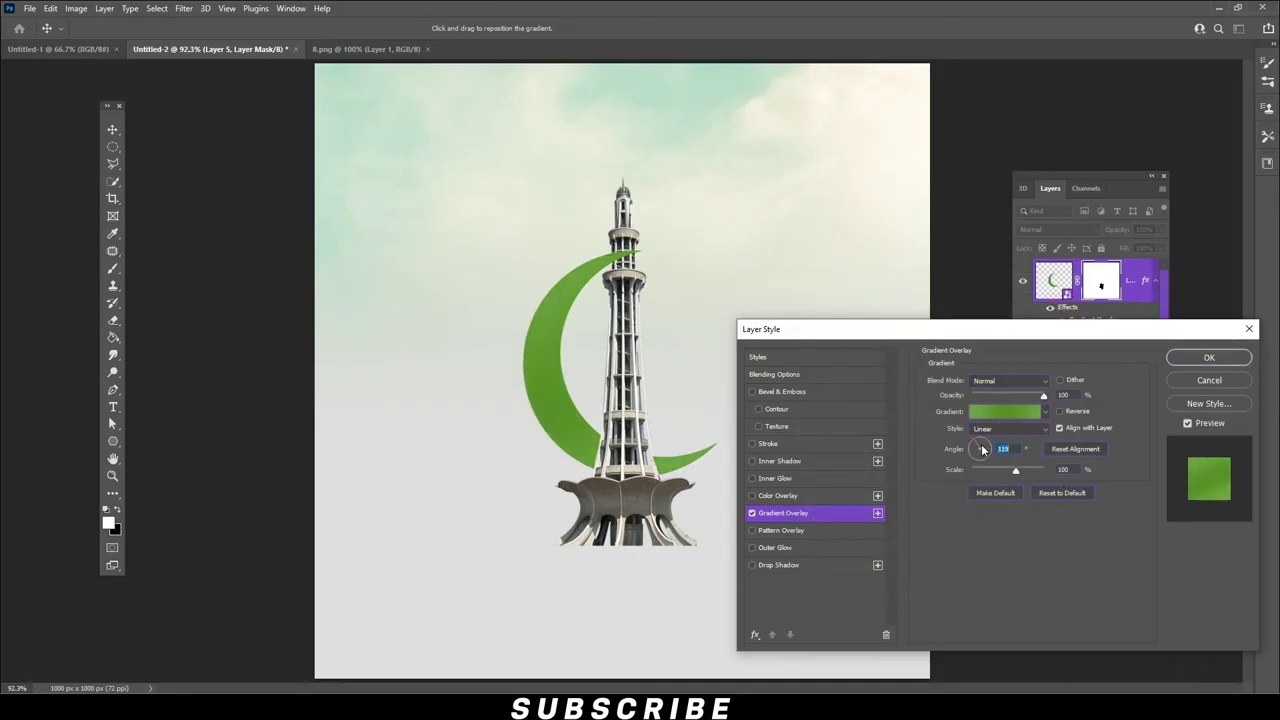
{"action": "left_click_drag", "start_coordinate": [1017, 472], "coordinate": [994, 472]}
{"action": "left_click_drag", "start_coordinate": [994, 473], "coordinate": [1006, 475]}
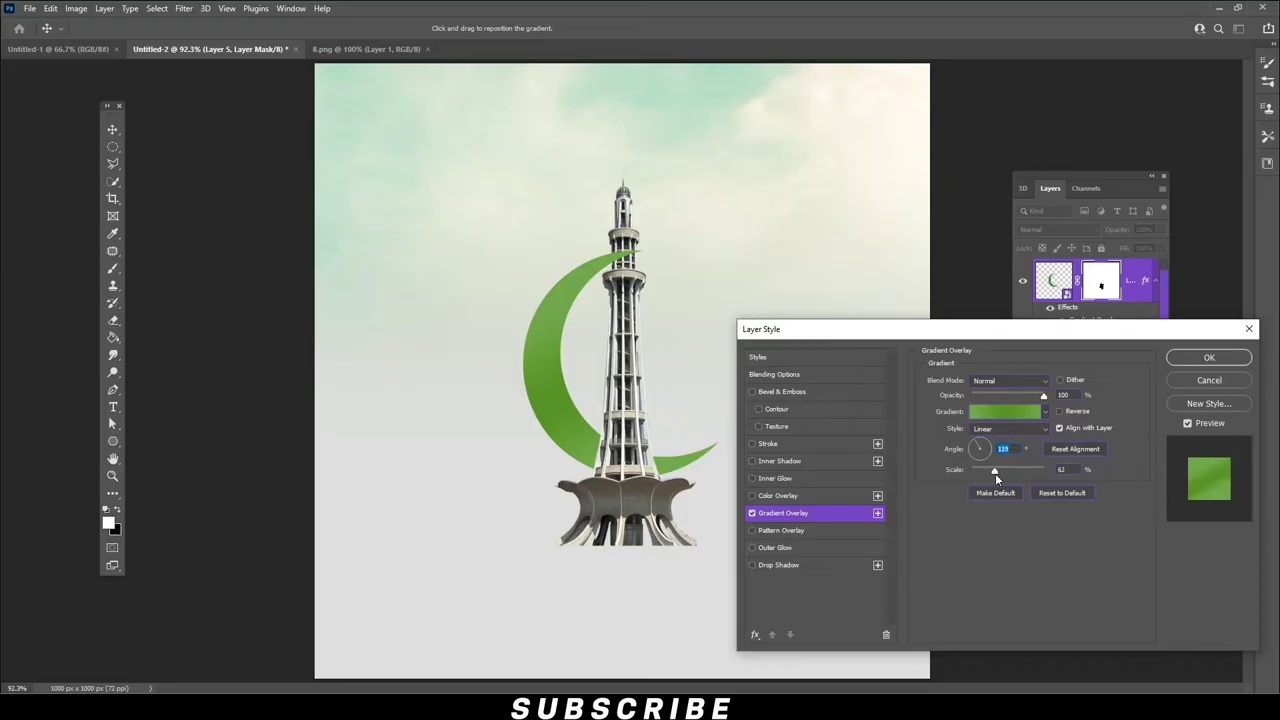
- Add a gradient stop near 44% and colour it dark green
{"action": "left_click", "coordinate": [1008, 411]}
{"action": "left_click", "coordinate": [934, 521]}
{"action": "left_click", "coordinate": [914, 521]}
{"action": "left_click_drag", "start_coordinate": [897, 524], "coordinate": [921, 523]}
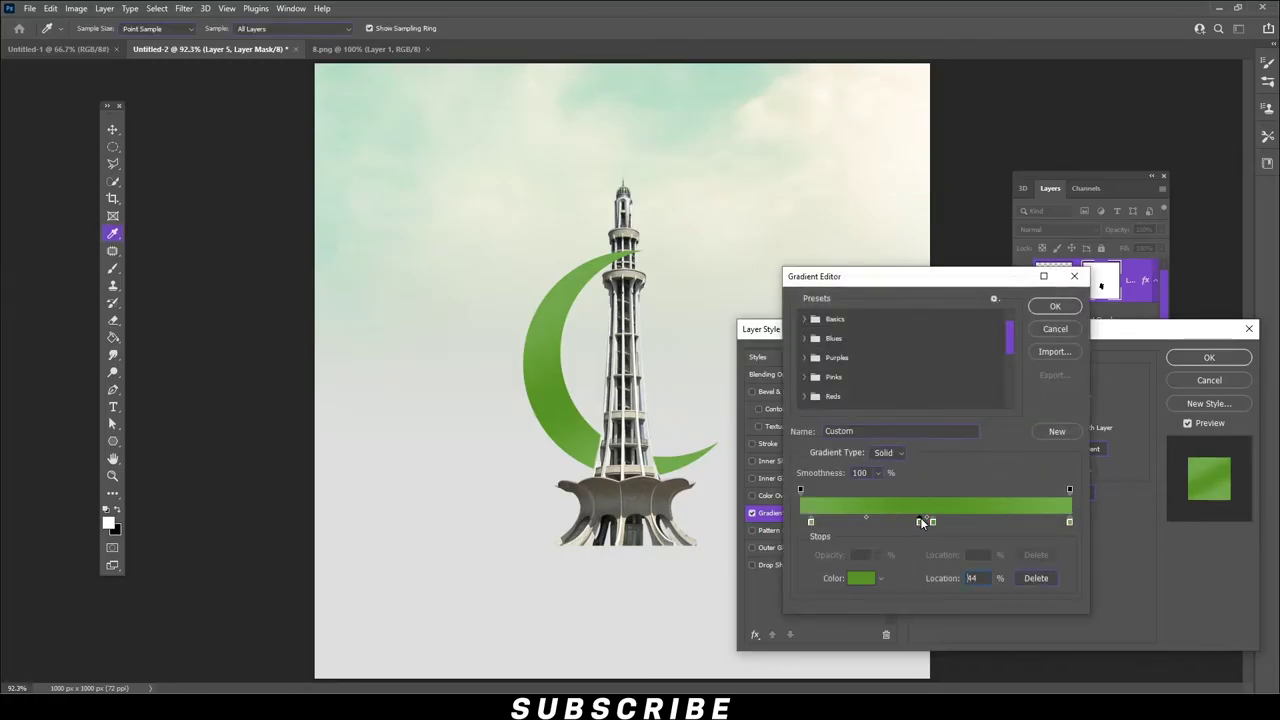
{"action": "left_click", "coordinate": [858, 576]}
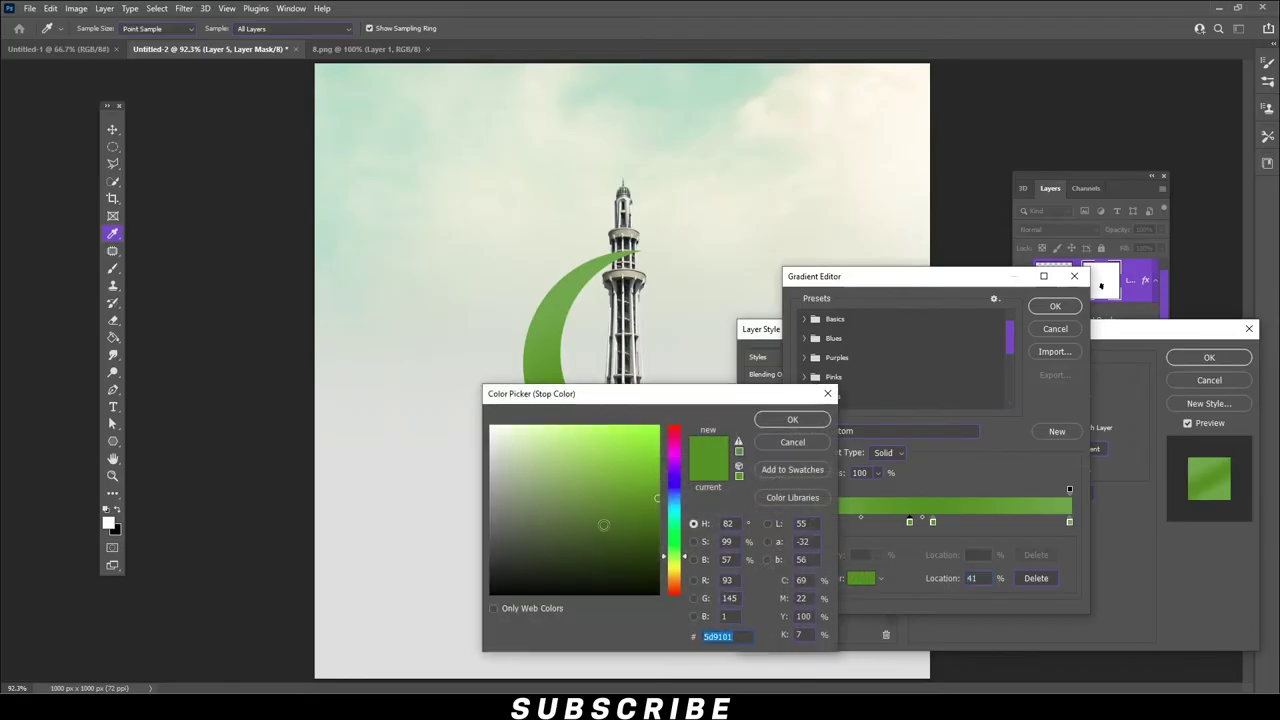
{"action": "left_click", "coordinate": [657, 529]}
{"action": "left_click", "coordinate": [658, 557]}
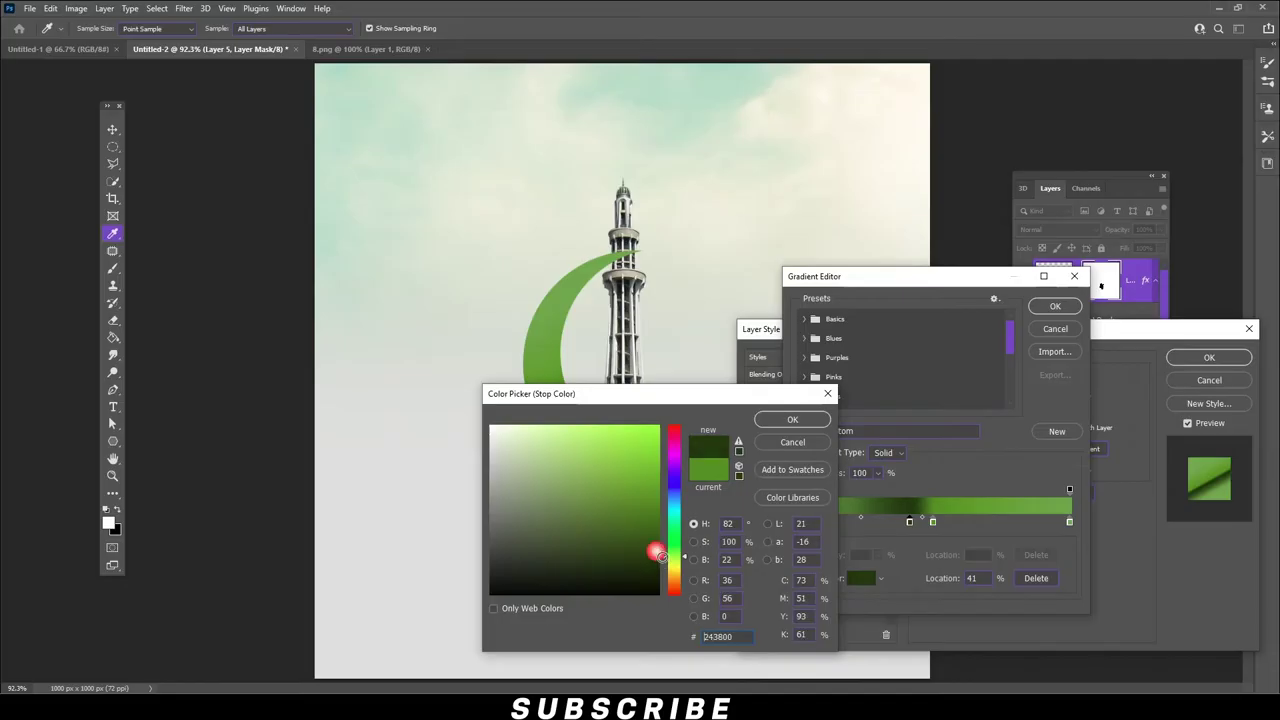
{"action": "left_click", "coordinate": [789, 420]}
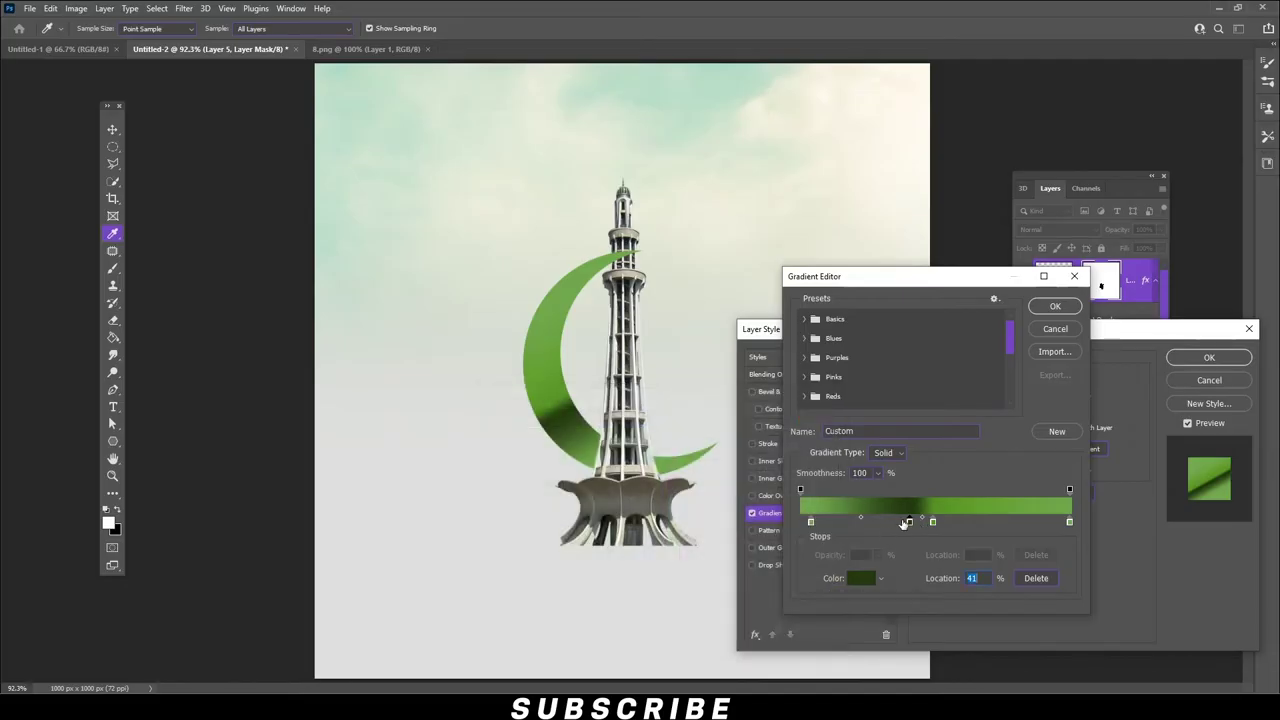
- Move a green stop to 65% and give it a mid-dark green
{"action": "mouse_move", "coordinate": [933, 522]}
{"action": "left_mouse_down"}
{"action": "mouse_move", "coordinate": [983, 522]}
{"action": "mouse_move", "coordinate": [903, 523]}
{"action": "left_mouse_up"}
{"action": "left_click", "coordinate": [860, 578]}
{"action": "left_click_drag", "start_coordinate": [560, 386], "coordinate": [870, 359]}
{"action": "left_click", "coordinate": [953, 488]}
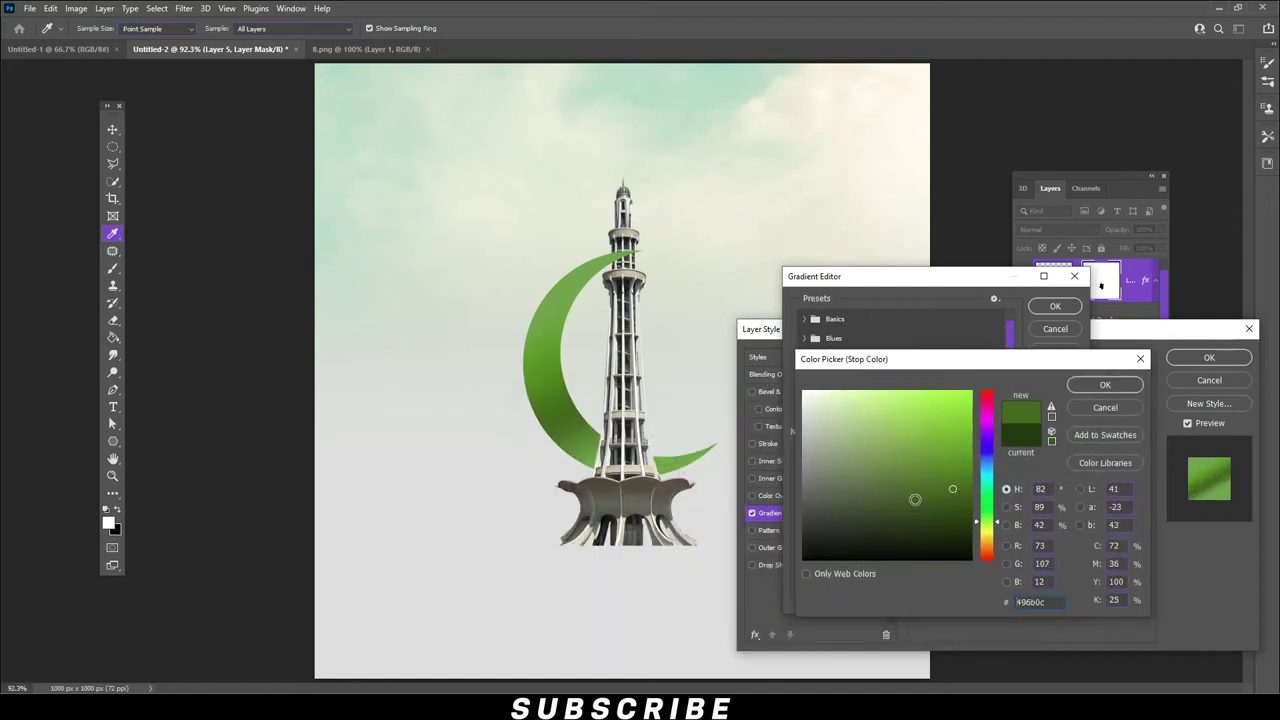
{"action": "left_click", "coordinate": [970, 486]}
{"action": "left_click", "coordinate": [963, 496]}
{"action": "left_click", "coordinate": [962, 466]}
{"action": "left_click", "coordinate": [960, 467]}
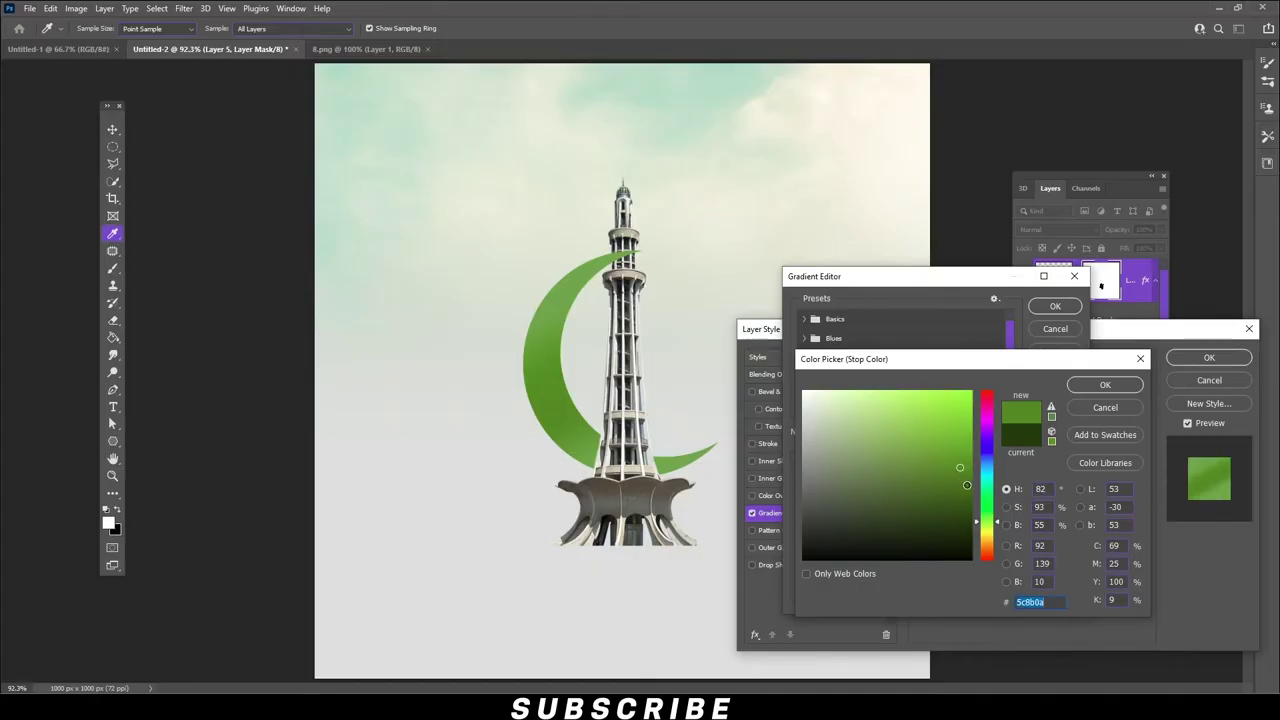
{"action": "left_click", "coordinate": [966, 482]}
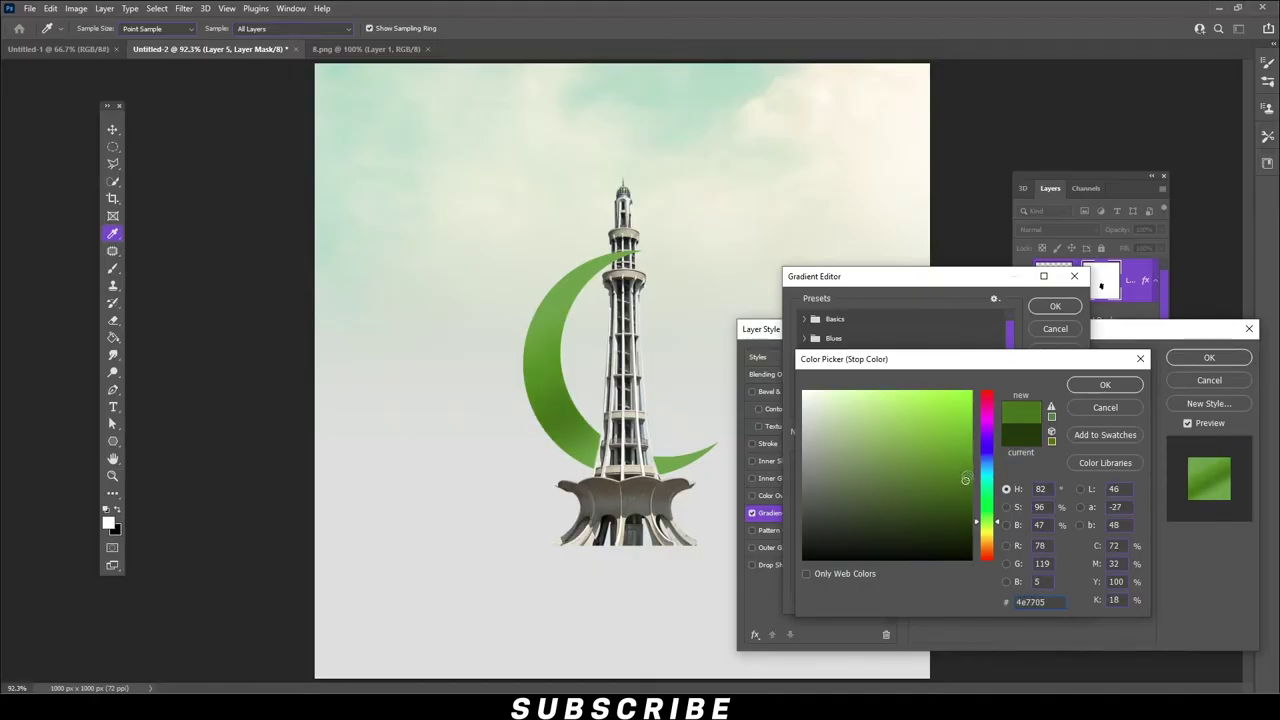
{"action": "left_click", "coordinate": [1098, 384]}
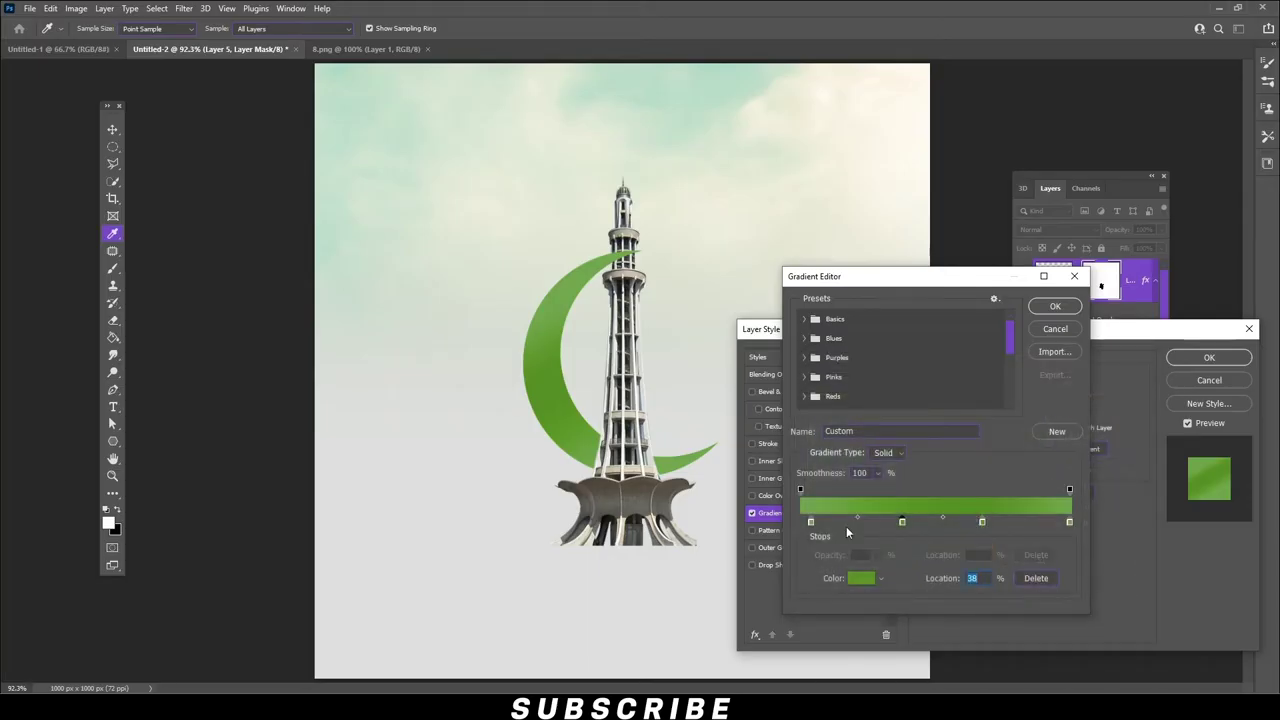
- Recolour the middle gradient stop a slightly brighter green
{"action": "left_click", "coordinate": [862, 578]}
{"action": "left_click", "coordinate": [914, 436]}
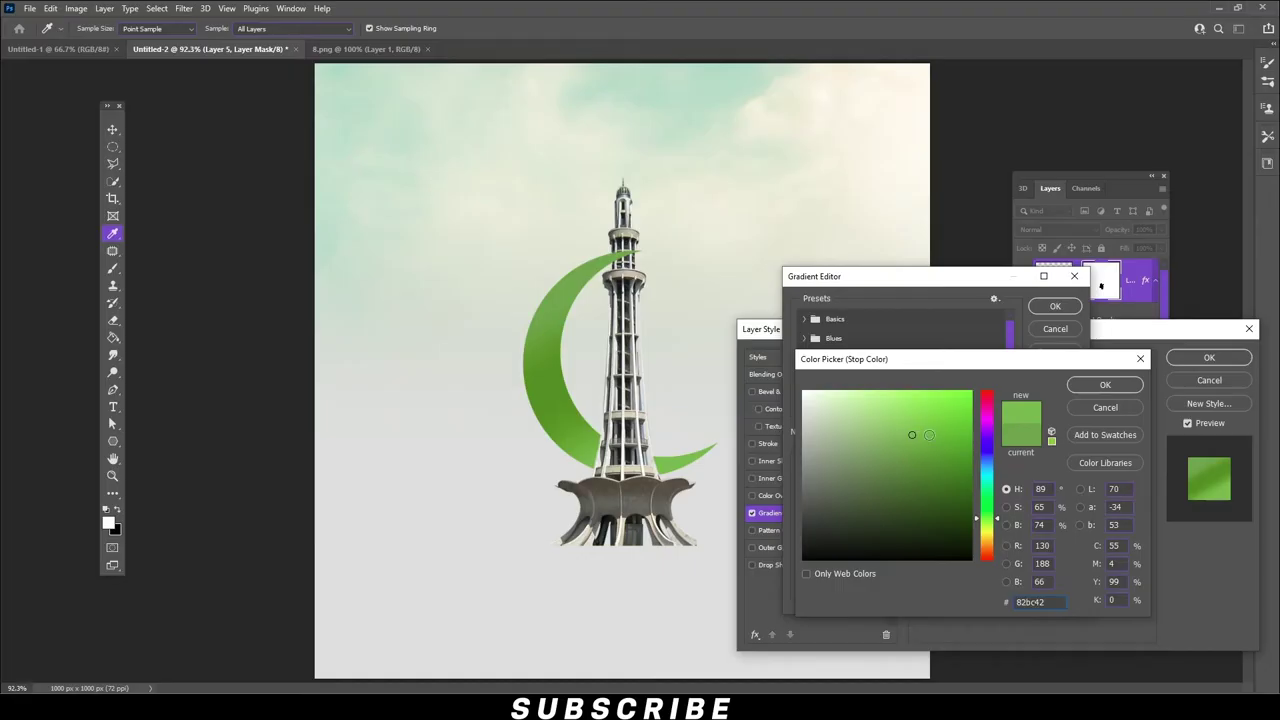
{"action": "left_click", "coordinate": [941, 424]}
{"action": "left_click", "coordinate": [929, 429]}
{"action": "left_click", "coordinate": [1068, 386]}
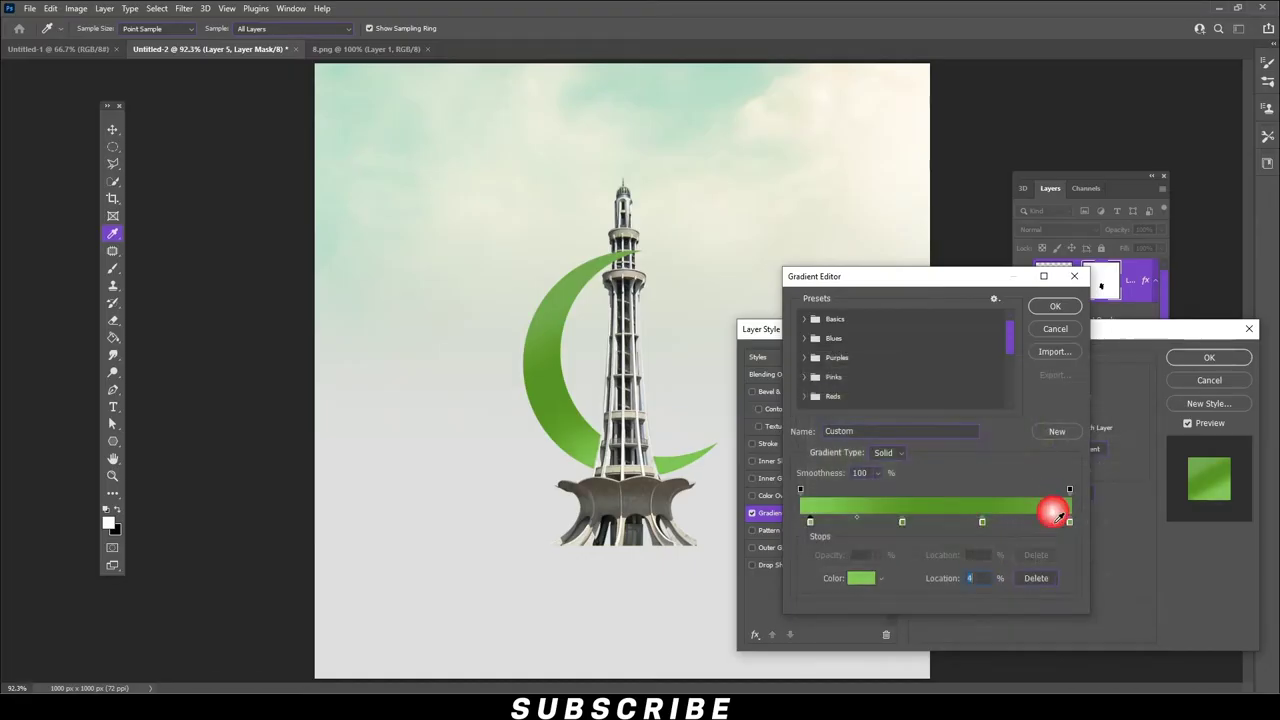
- Make the rightmost stop light green and apply the finished gradient overlay
{"action": "left_click", "coordinate": [1070, 522]}
{"action": "left_click", "coordinate": [862, 578]}
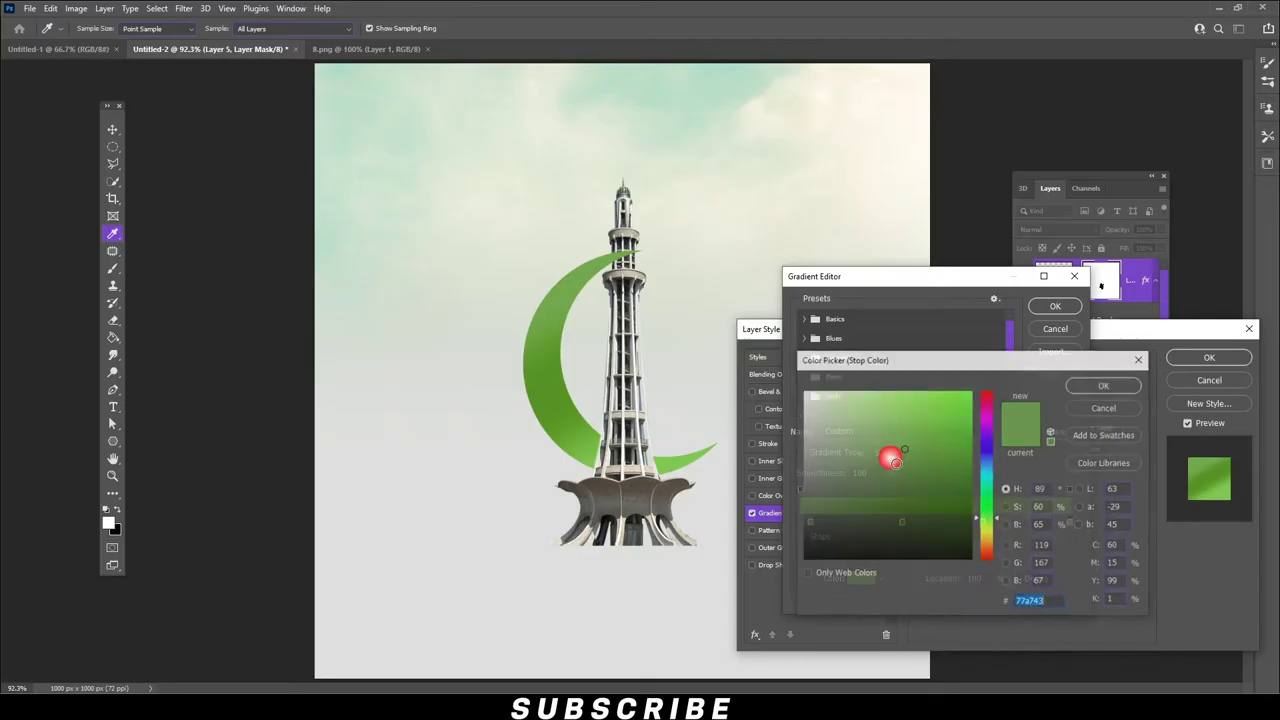
{"action": "left_click", "coordinate": [917, 432]}
{"action": "left_click", "coordinate": [904, 441]}
{"action": "left_click", "coordinate": [922, 430]}
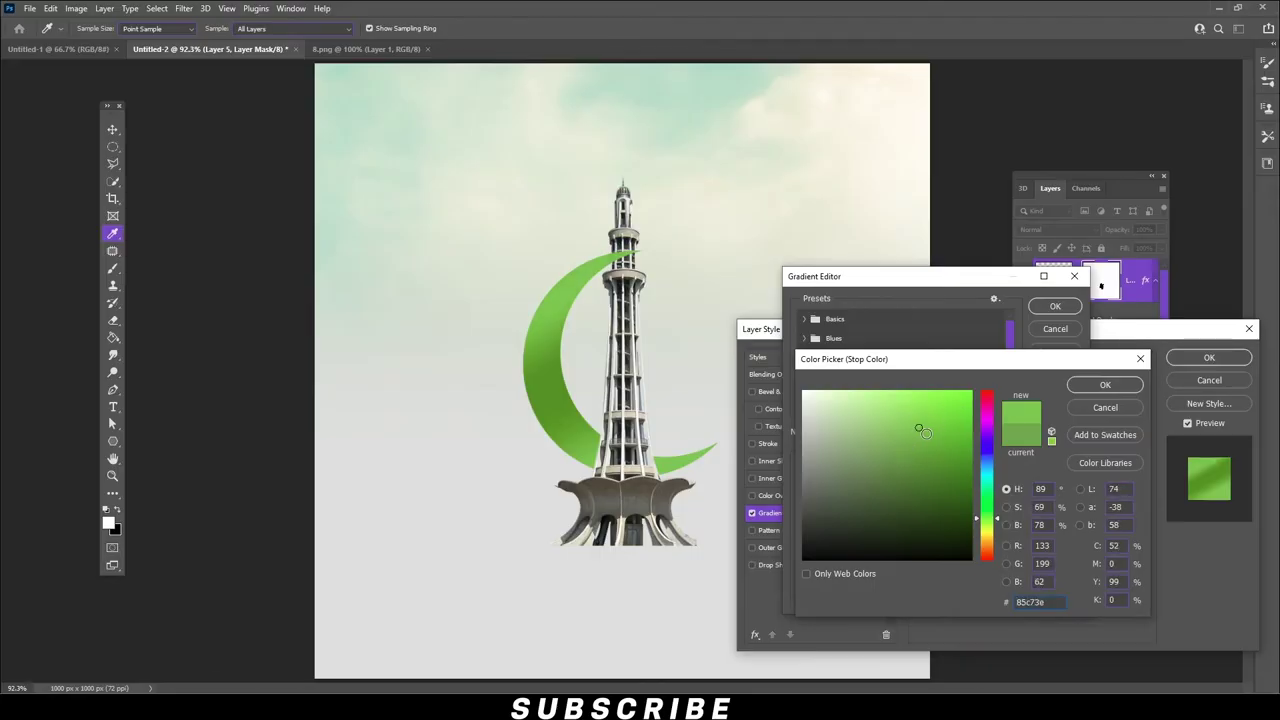
{"action": "left_click", "coordinate": [1105, 385]}
{"action": "left_click", "coordinate": [1055, 306]}
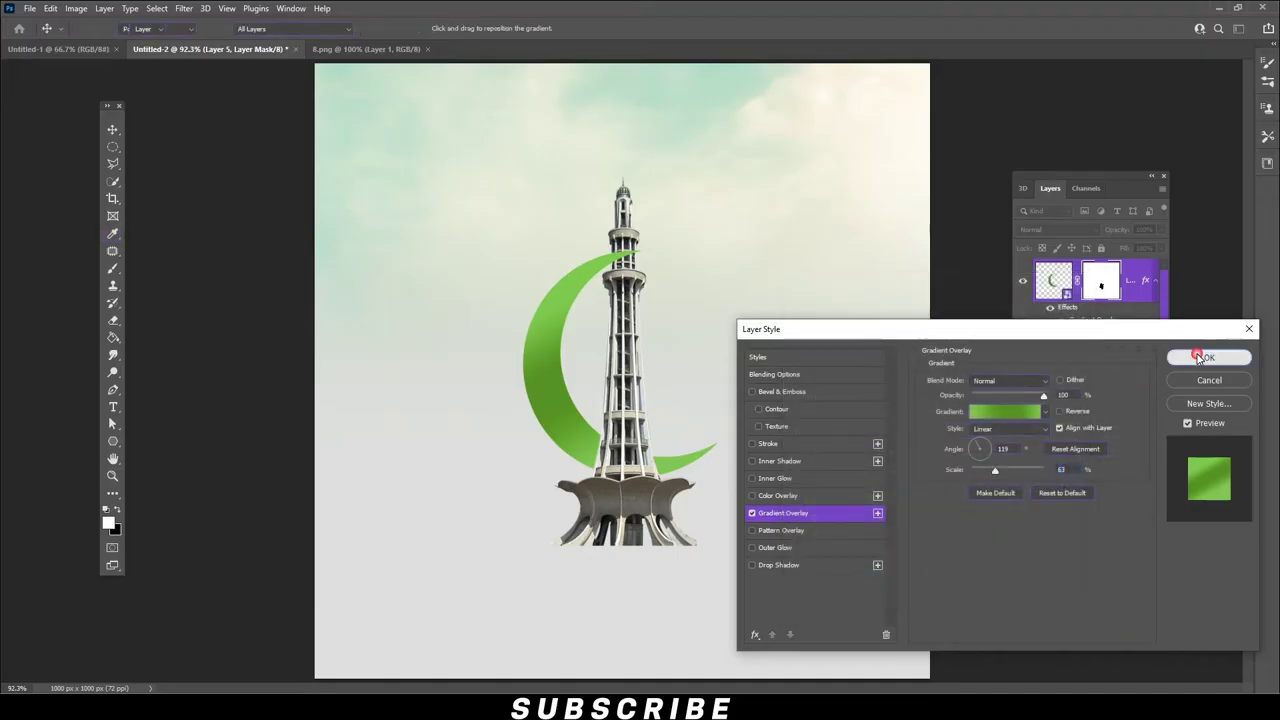
{"action": "left_click", "coordinate": [1209, 357]}
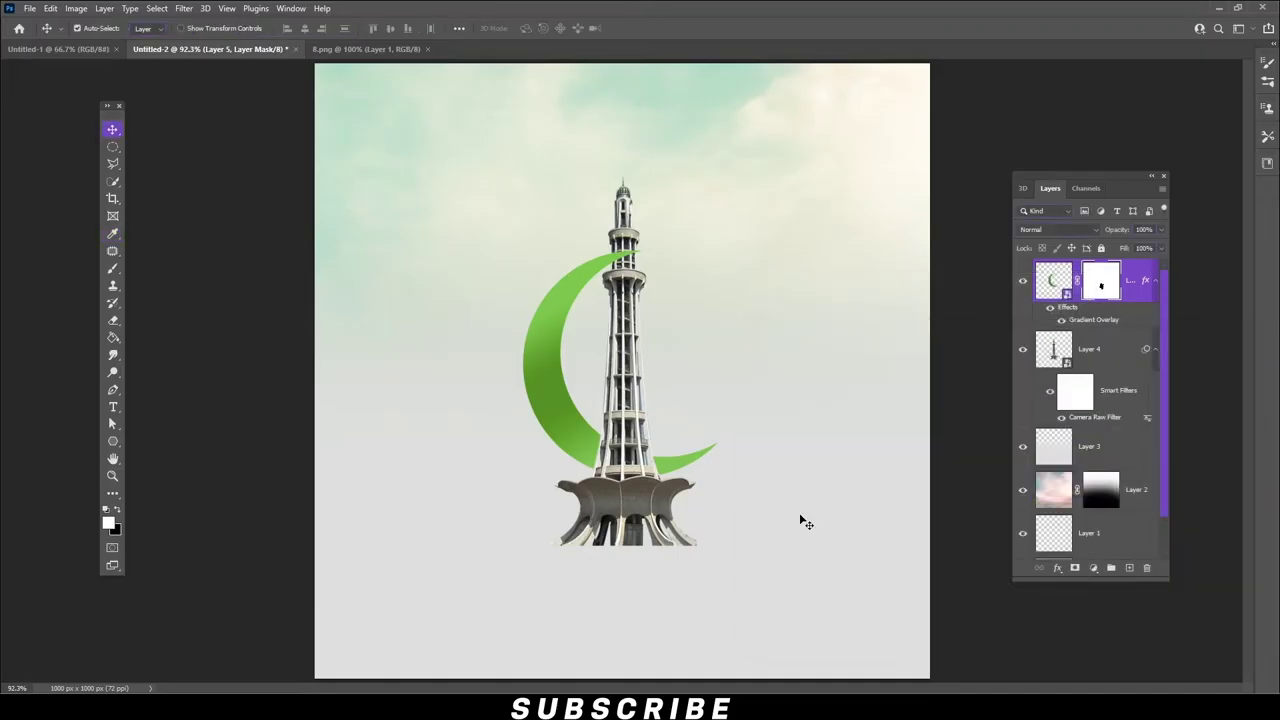
- Create a five-sided polygon shape with the Polygon Tool
{"action": "left_click", "coordinate": [114, 442]}
{"action": "left_click", "coordinate": [170, 479]}
{"action": "left_click", "coordinate": [116, 444]}
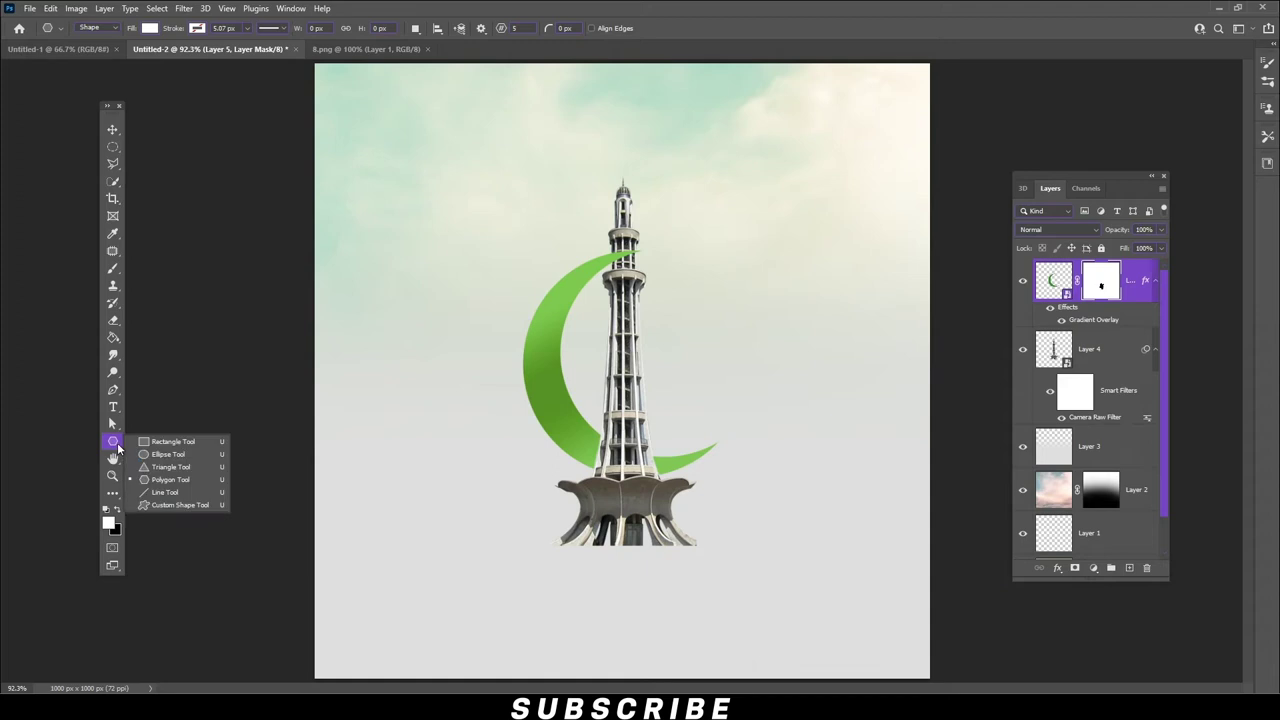
{"action": "left_click", "coordinate": [170, 479]}
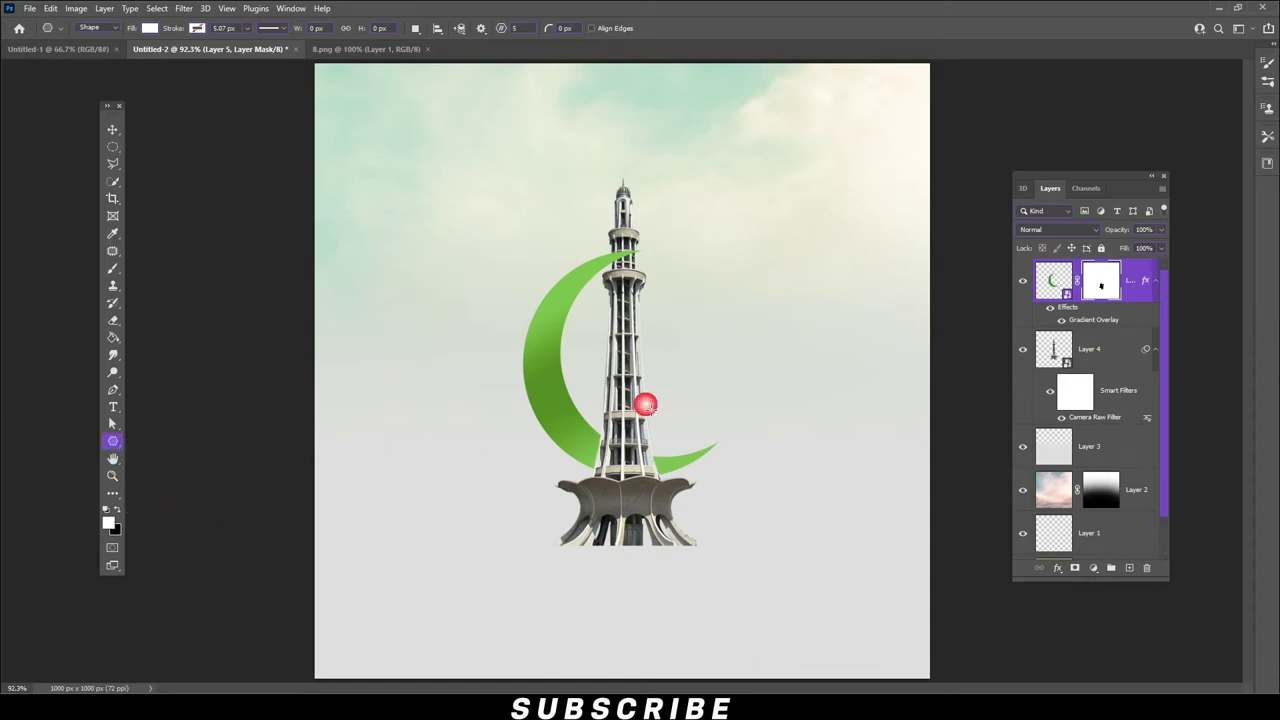
{"action": "left_click", "coordinate": [688, 329]}
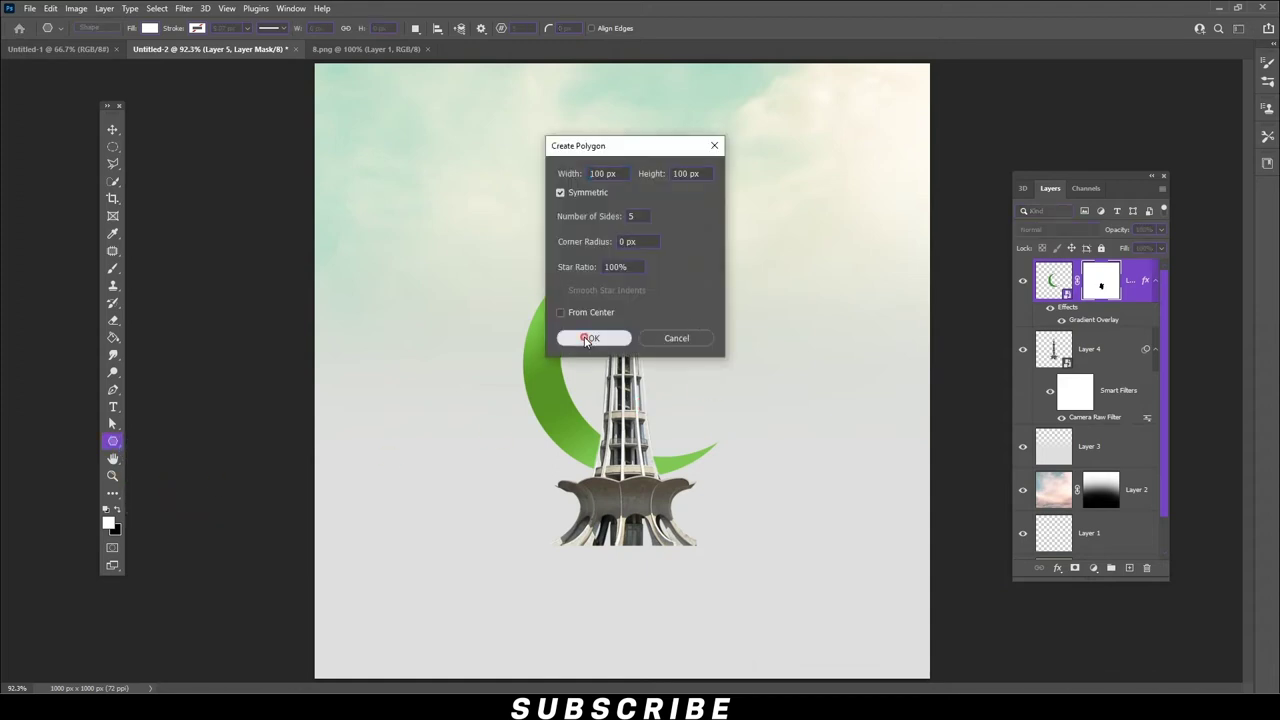
{"action": "left_click", "coordinate": [590, 338]}
- Lower the polygon's Star Ratio to turn the pentagon into a five-point star
{"action": "left_click_drag", "start_coordinate": [339, 365], "coordinate": [339, 425]}
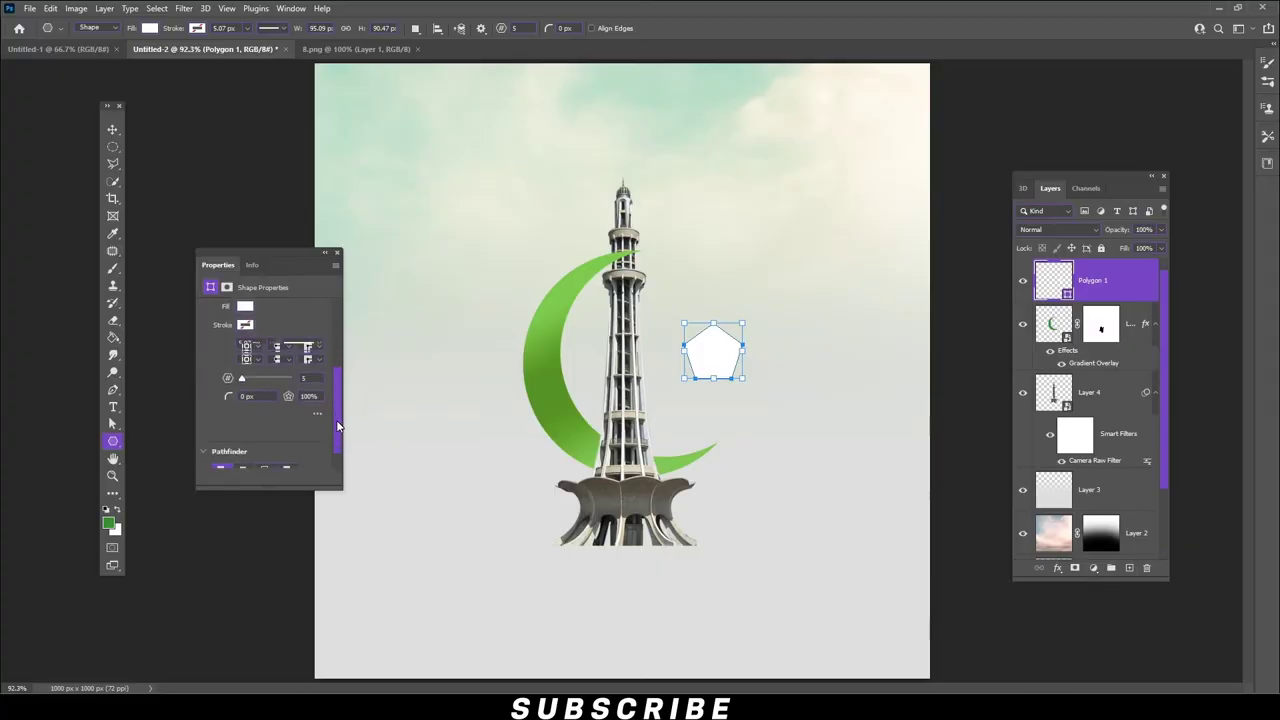
{"action": "left_click_drag", "start_coordinate": [289, 383], "coordinate": [266, 390]}
{"action": "left_click", "coordinate": [337, 371]}
{"action": "left_click", "coordinate": [110, 129]}
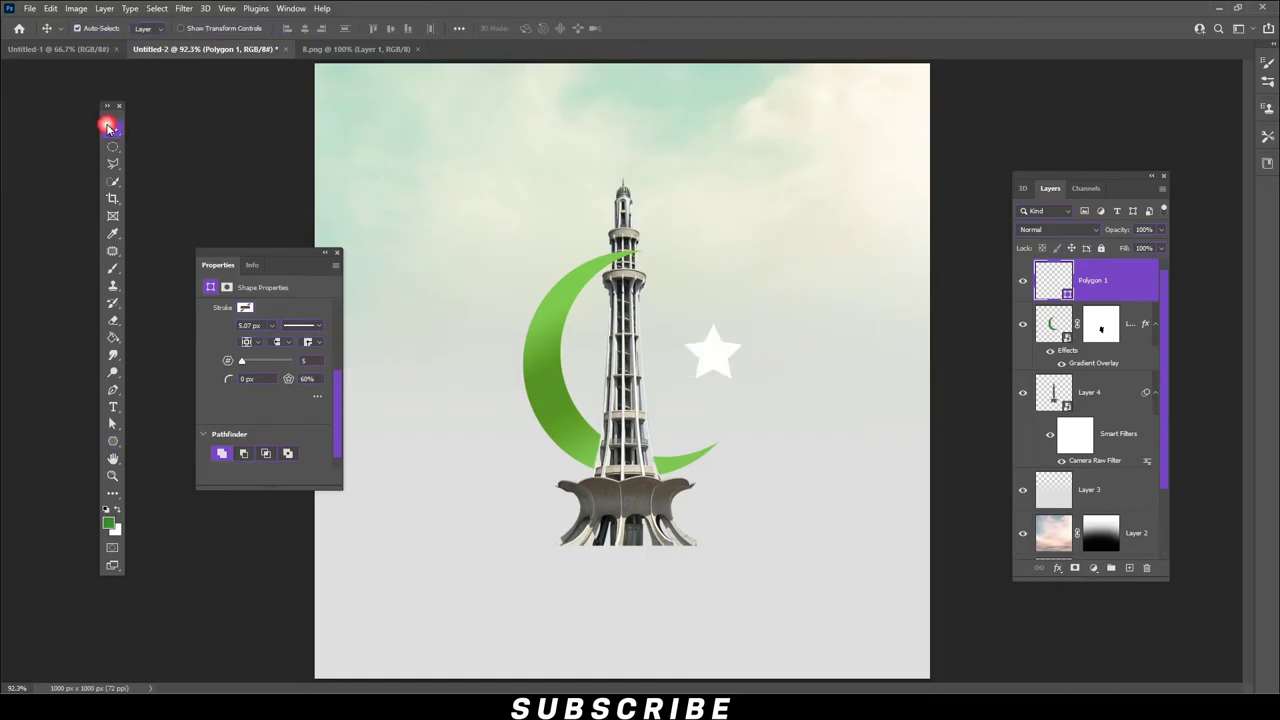
- Fill the star shape with green
{"action": "left_click", "coordinate": [113, 441]}
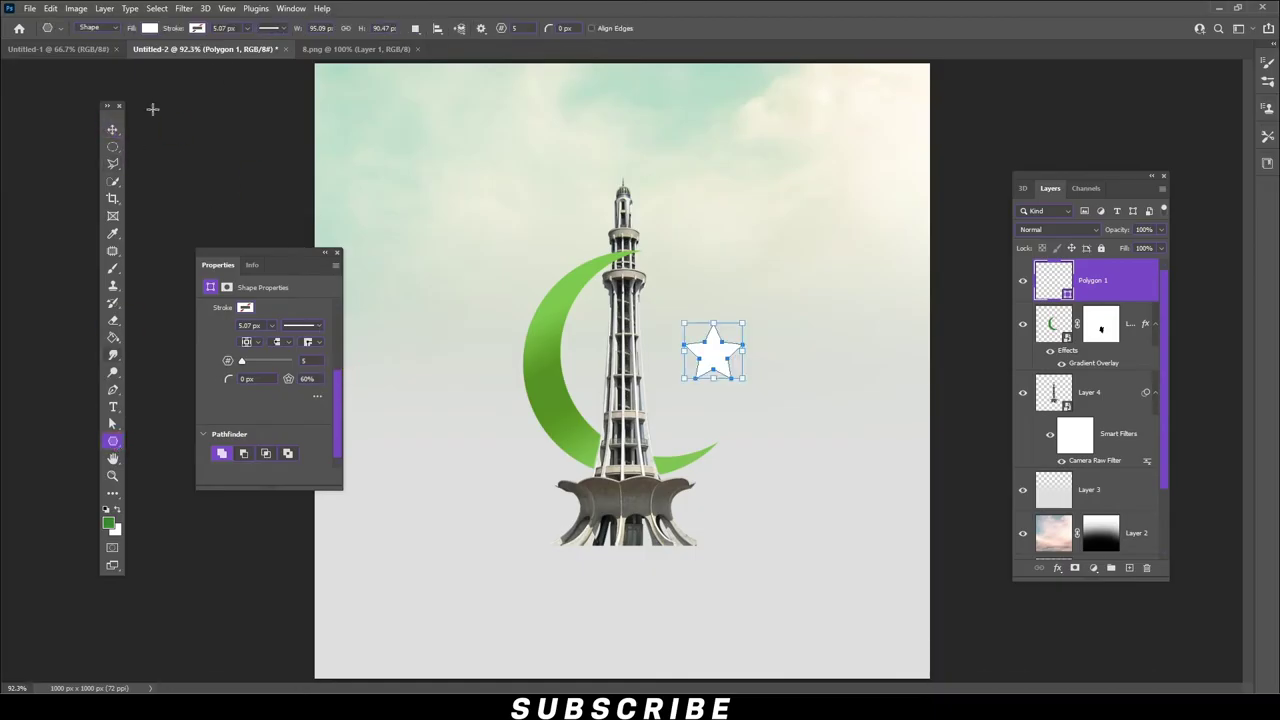
{"action": "left_click", "coordinate": [149, 28]}
{"action": "left_click", "coordinate": [72, 103]}
{"action": "key", "text": "s"}
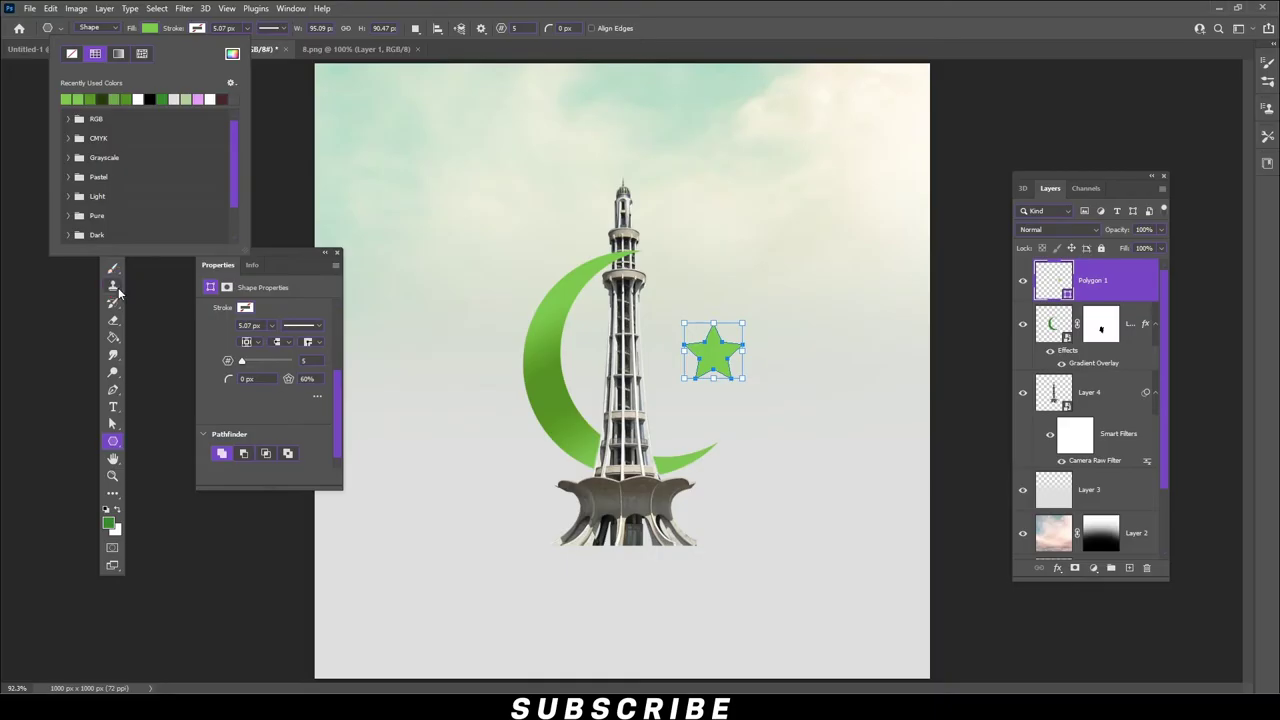
{"action": "left_click", "coordinate": [111, 131]}
- Place the star behind the minaret below Layer 4 and paste the crescent's layer style onto it
{"action": "left_click_drag", "start_coordinate": [722, 352], "coordinate": [641, 366]}
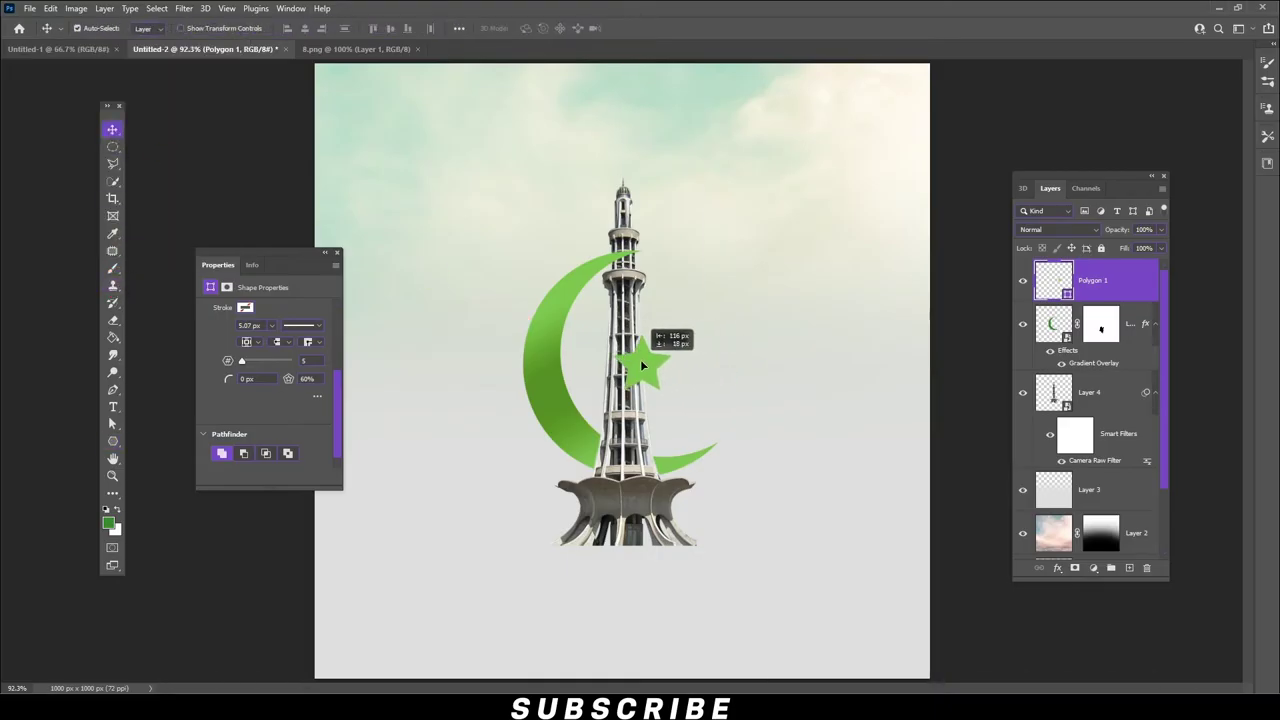
{"action": "left_click_drag", "start_coordinate": [1055, 285], "coordinate": [1086, 452]}
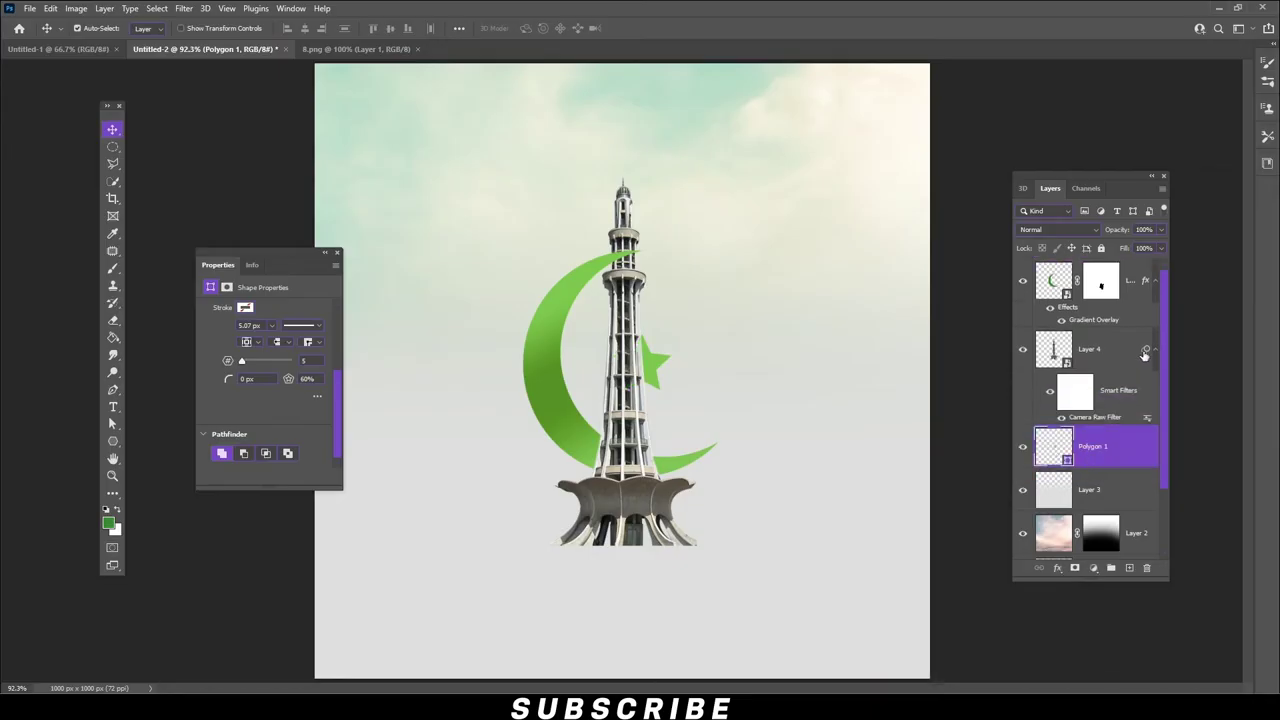
{"action": "right_click", "coordinate": [1130, 357]}
{"action": "left_click", "coordinate": [1147, 300]}
{"action": "right_click", "coordinate": [1136, 265]}
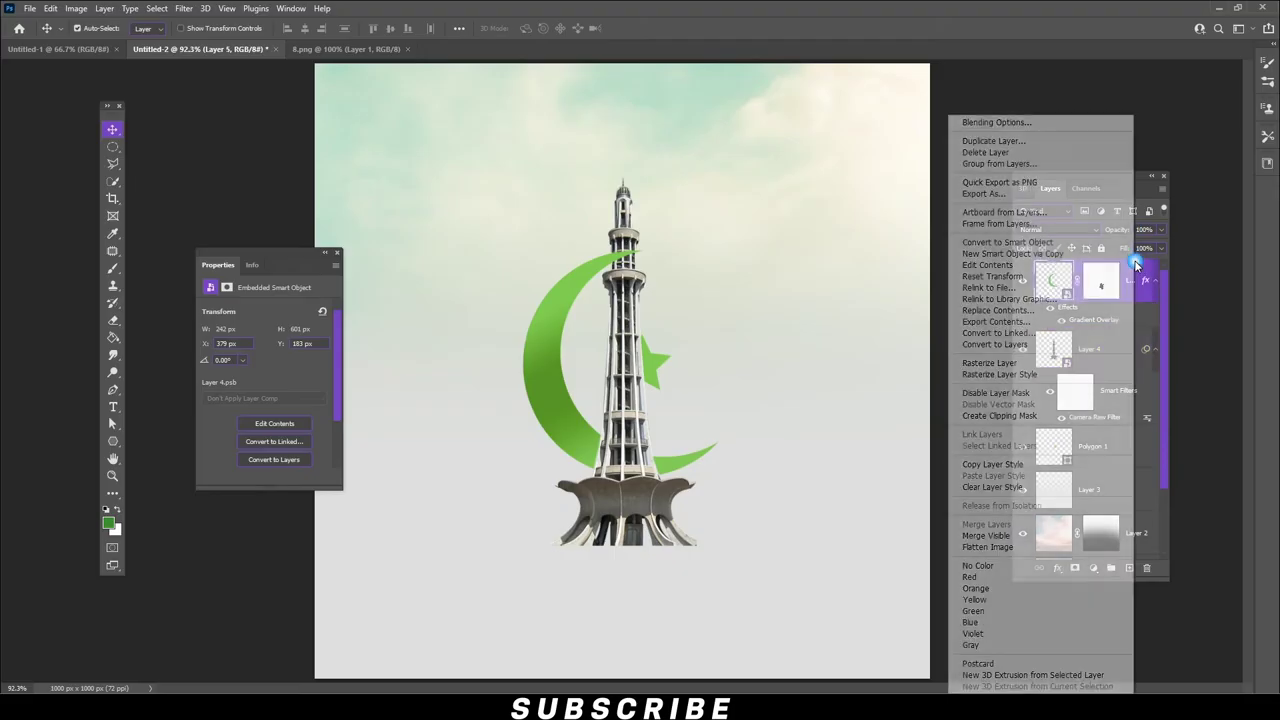
{"action": "left_click", "coordinate": [1110, 466]}
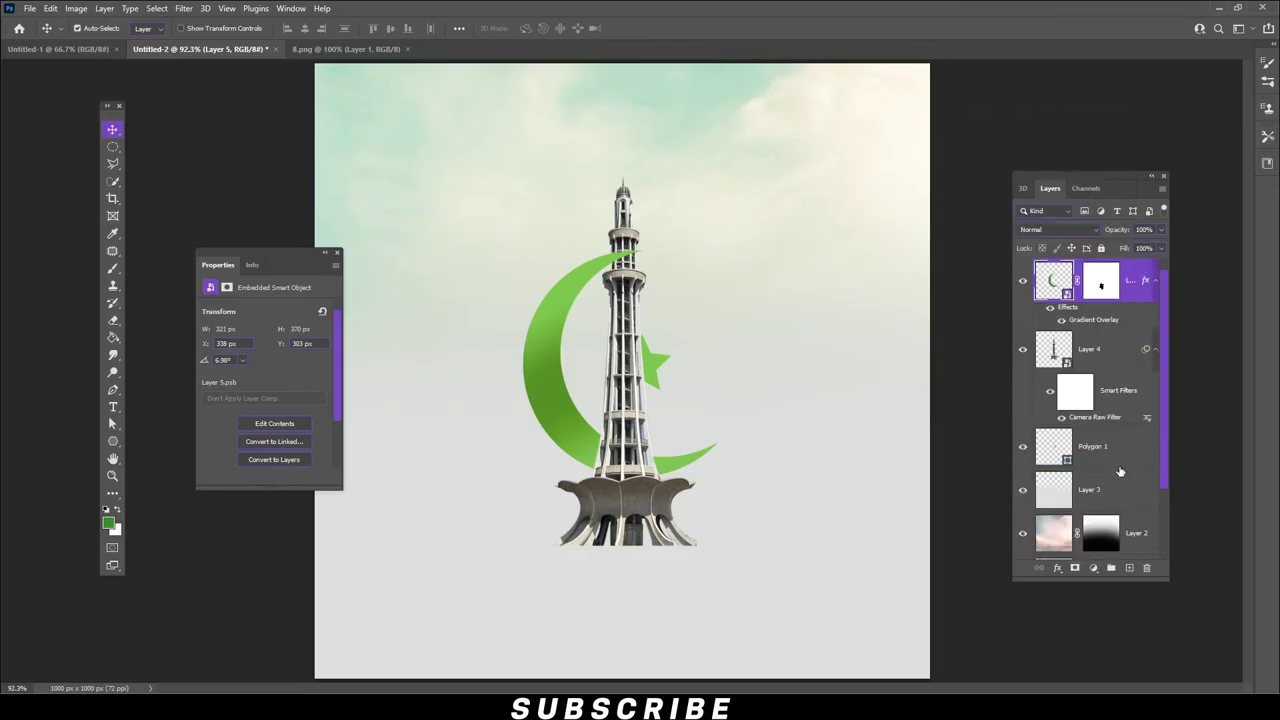
{"action": "right_click", "coordinate": [1136, 452]}
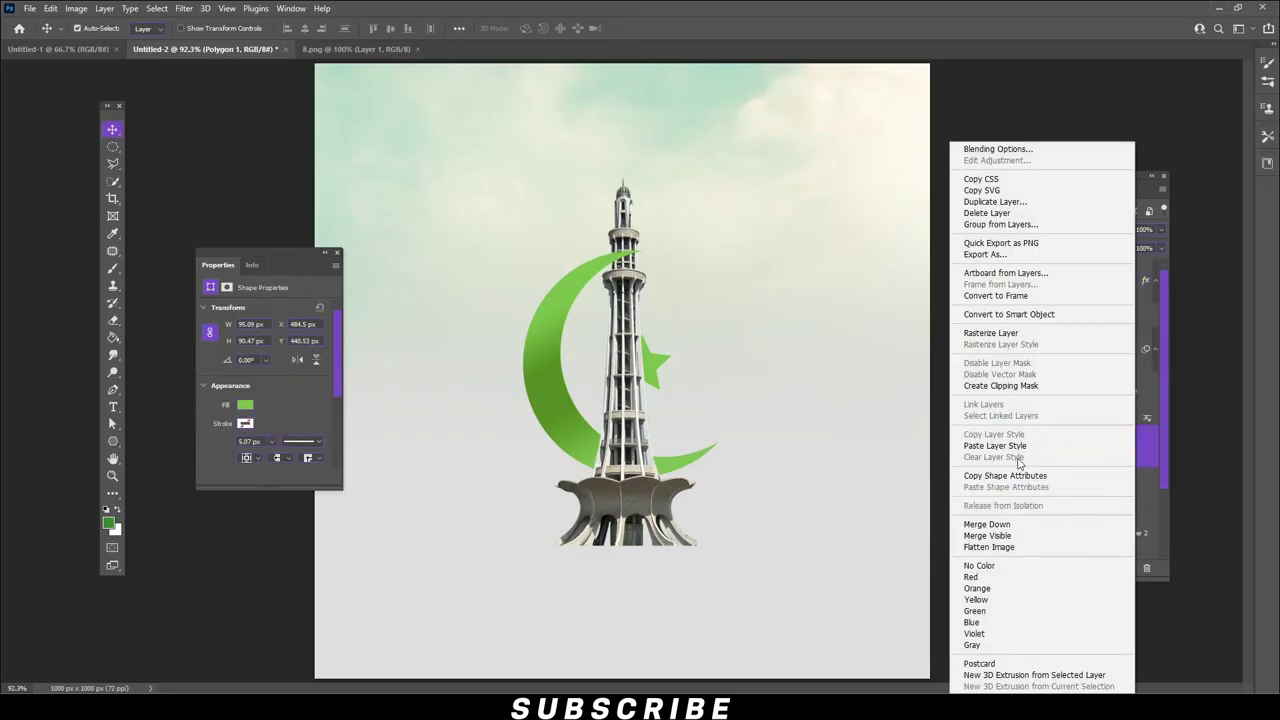
{"action": "left_click", "coordinate": [995, 445]}
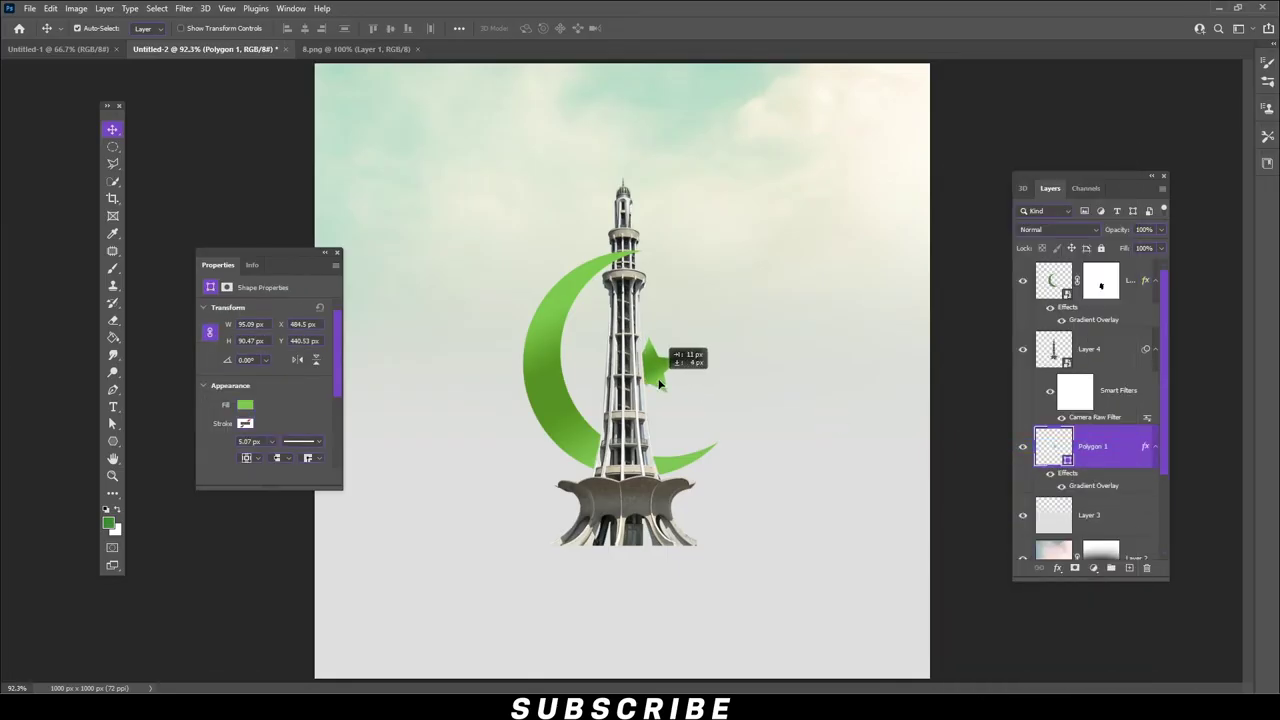
{"action": "left_click_drag", "start_coordinate": [659, 383], "coordinate": [652, 385]}
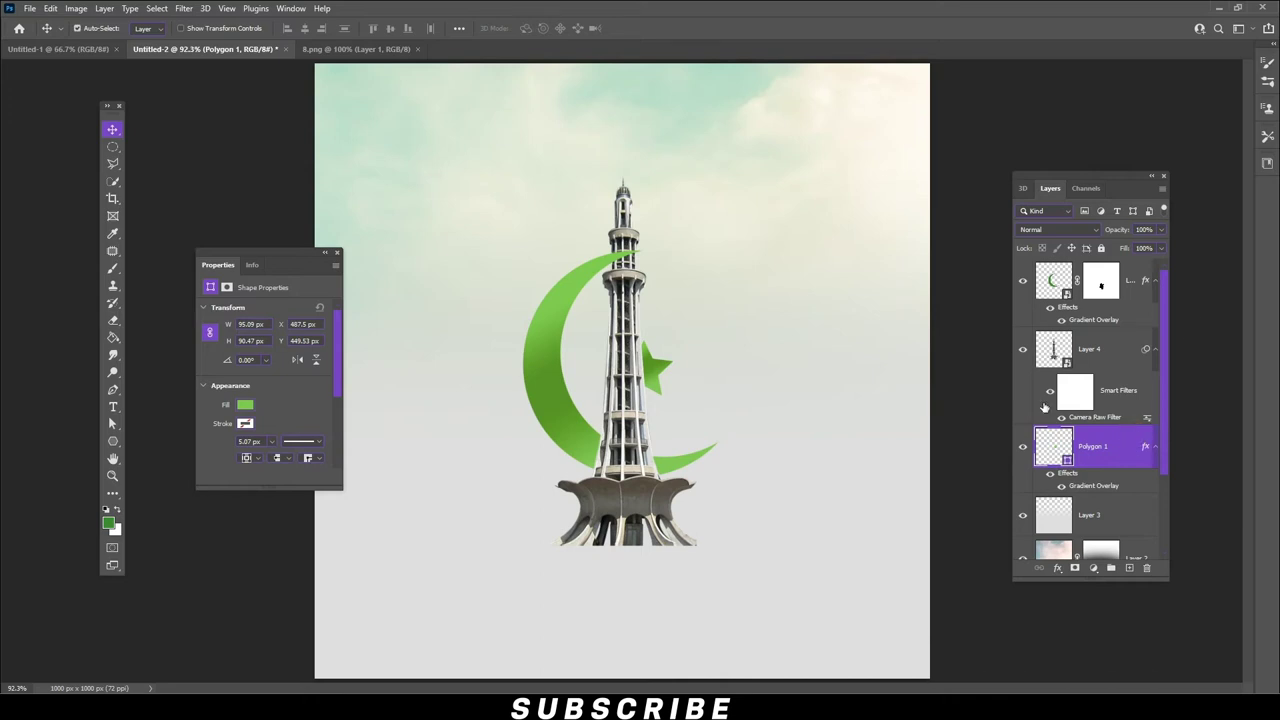
- Replace the star's gradient overlay with a dark green #407620 Color Overlay
{"action": "double_click", "coordinate": [1128, 440]}
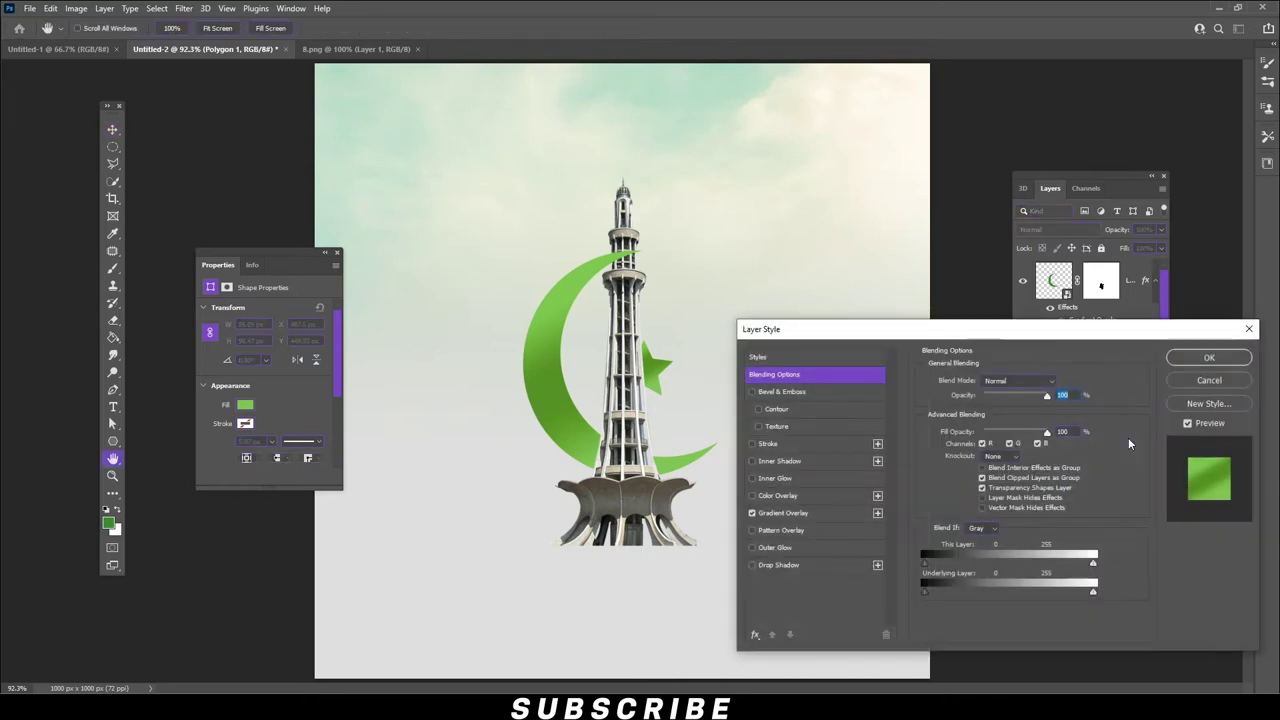
{"action": "left_click", "coordinate": [804, 512]}
{"action": "left_click", "coordinate": [752, 514]}
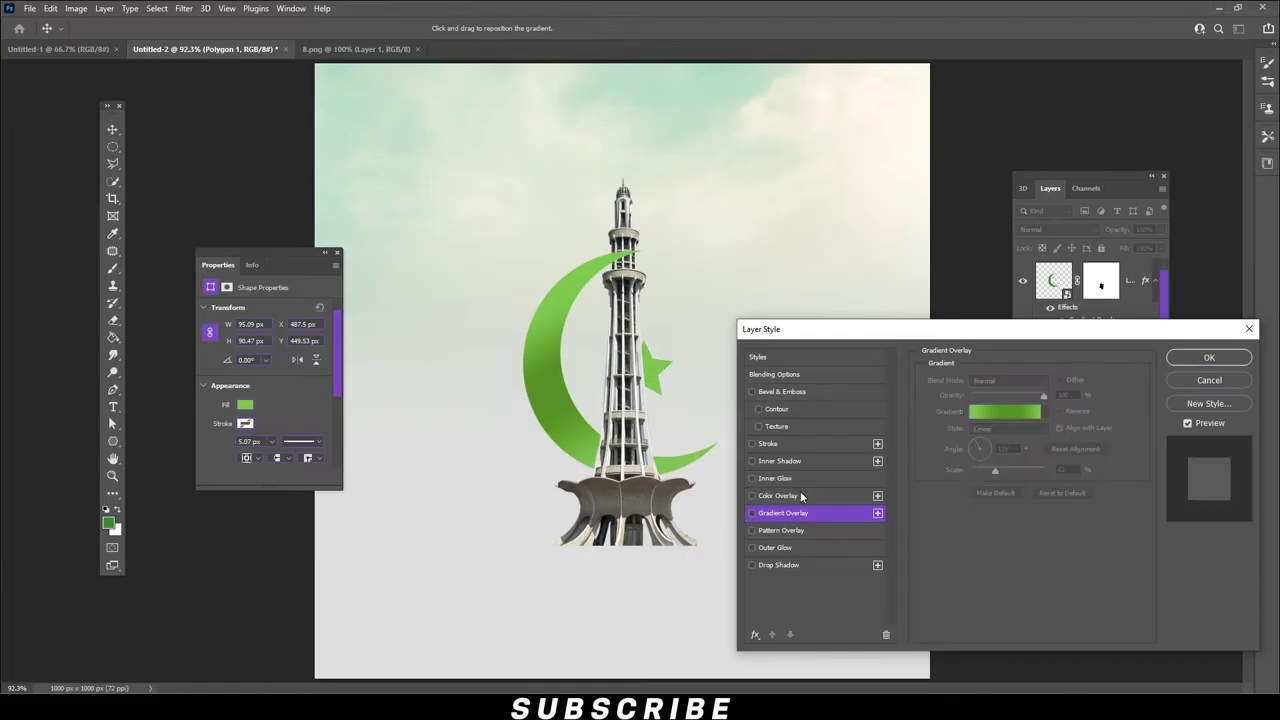
{"action": "left_click", "coordinate": [800, 492]}
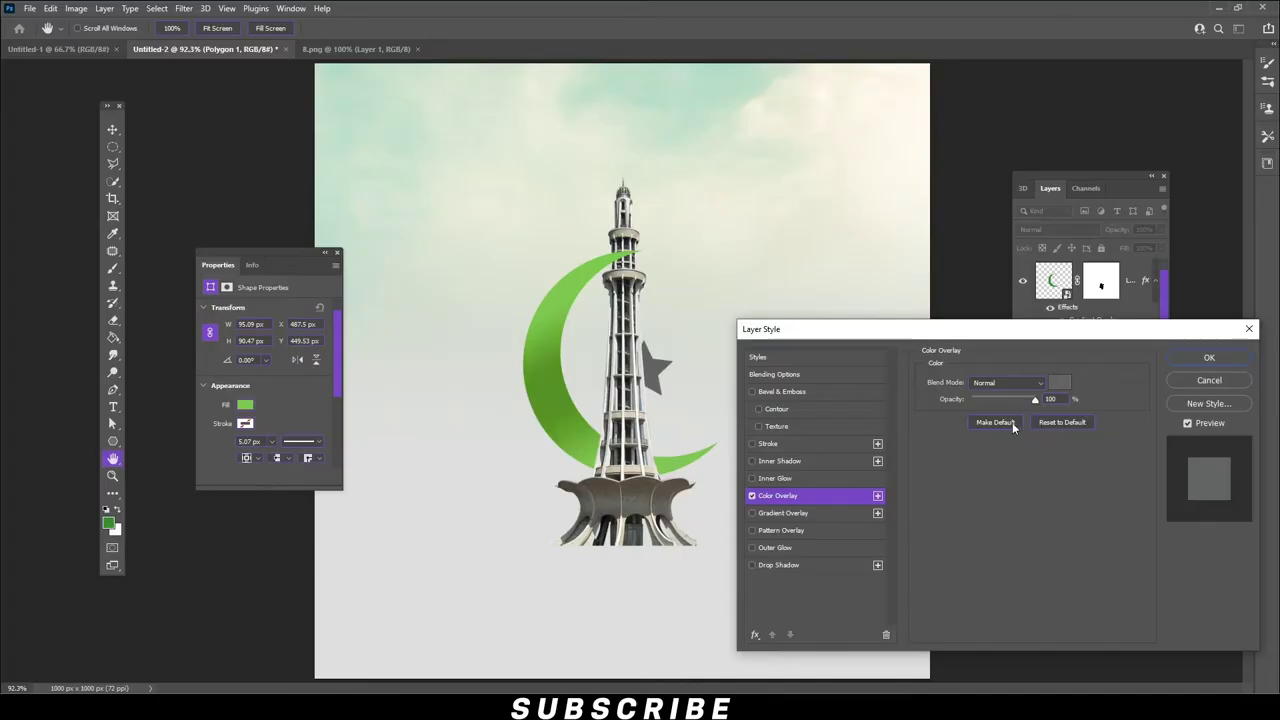
{"action": "left_click", "coordinate": [1062, 386]}
{"action": "type", "text": "407620"}
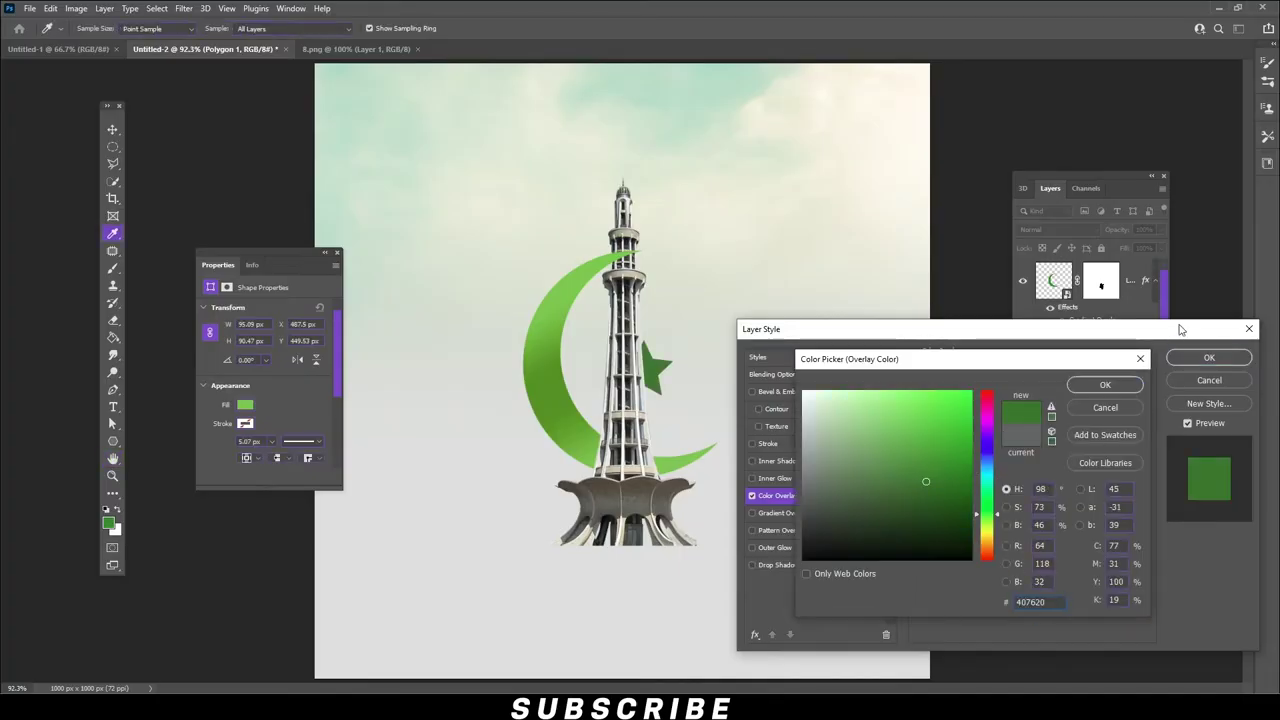
{"action": "left_click", "coordinate": [1105, 385]}
{"action": "left_click", "coordinate": [1209, 357]}
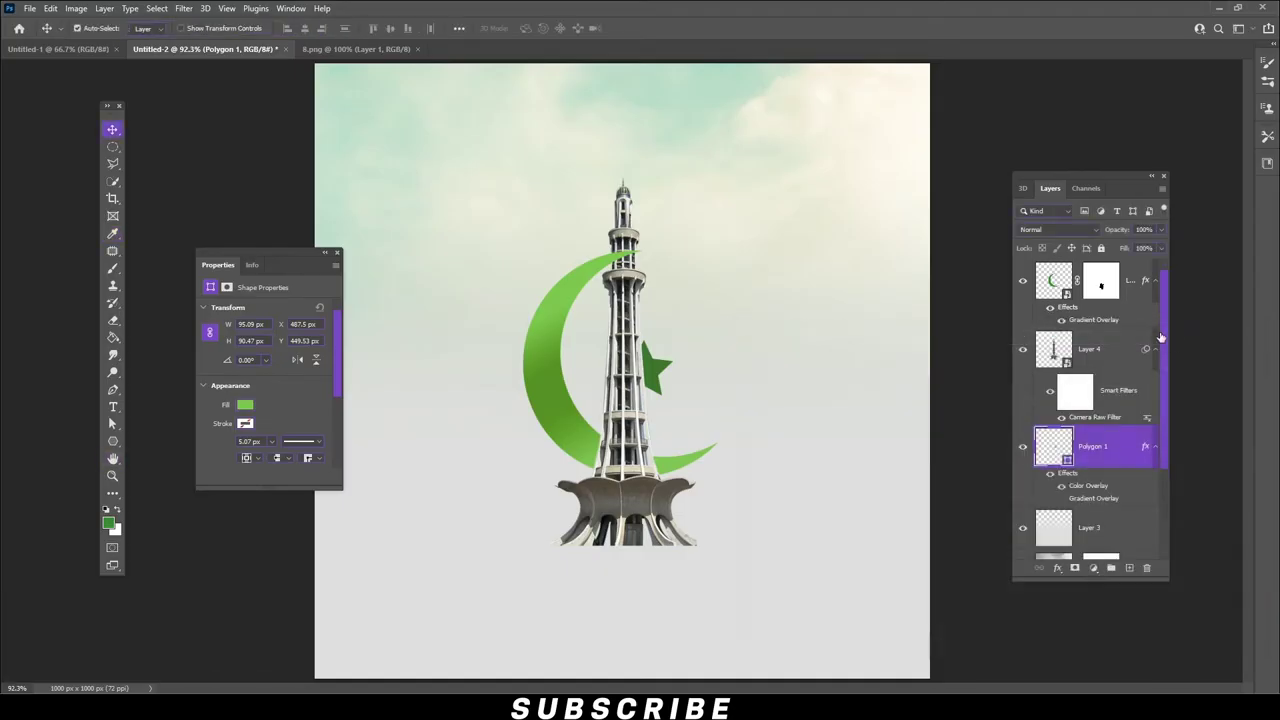
{"action": "right_click", "coordinate": [1145, 282]}
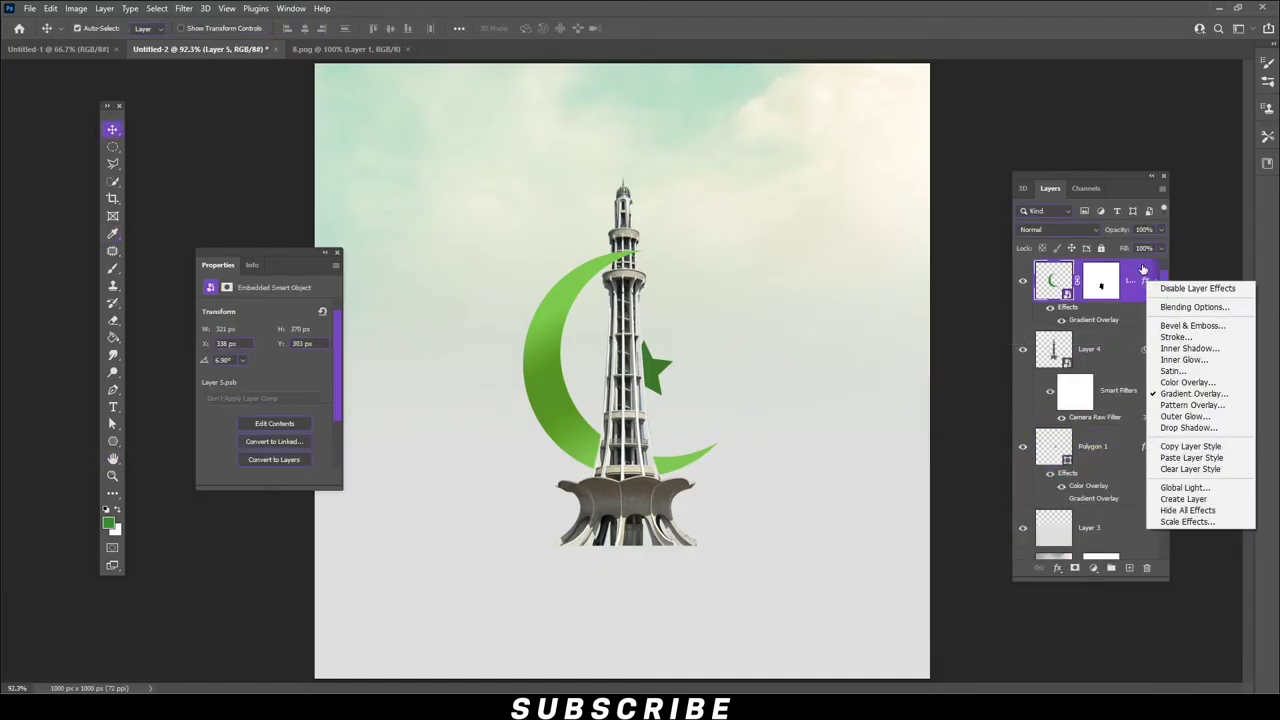
- Recolour one of the crescent's gradient stops to dark green
{"action": "right_click", "coordinate": [1143, 270]}
{"action": "left_click", "coordinate": [910, 310]}
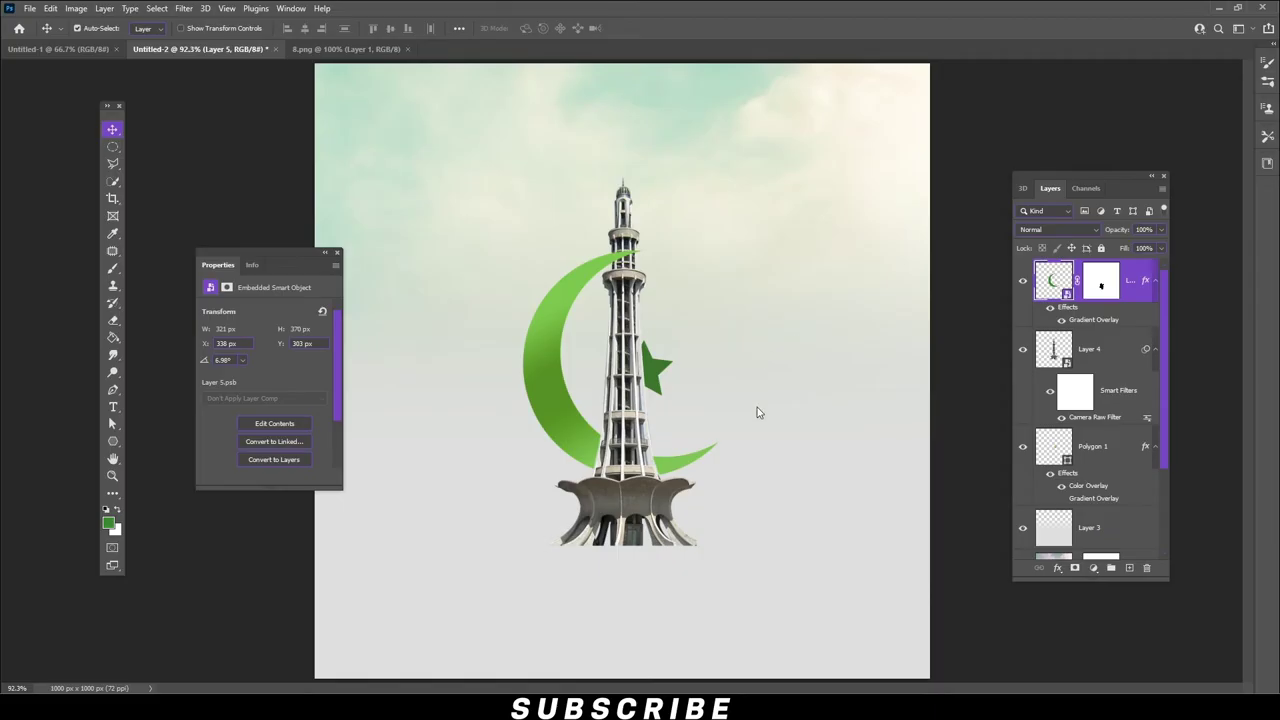
{"action": "left_click", "coordinate": [784, 512]}
{"action": "left_click", "coordinate": [1012, 414]}
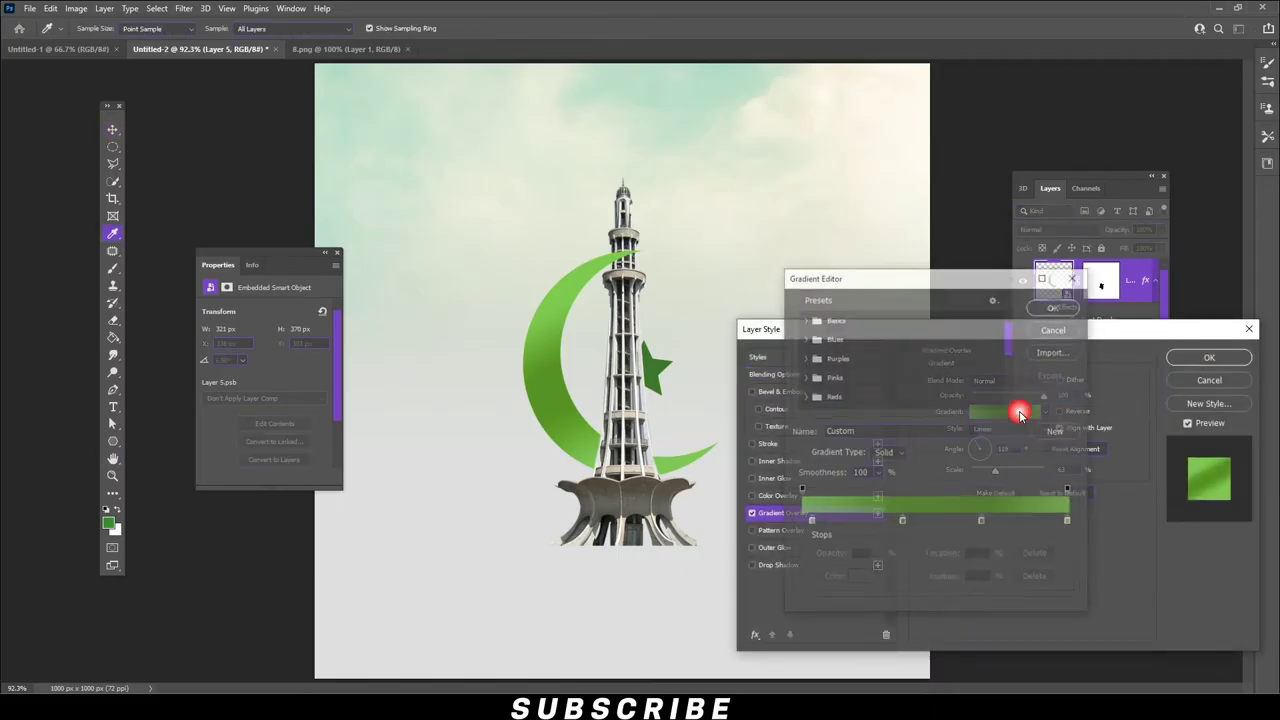
{"action": "left_click", "coordinate": [902, 522]}
{"action": "left_click", "coordinate": [862, 578]}
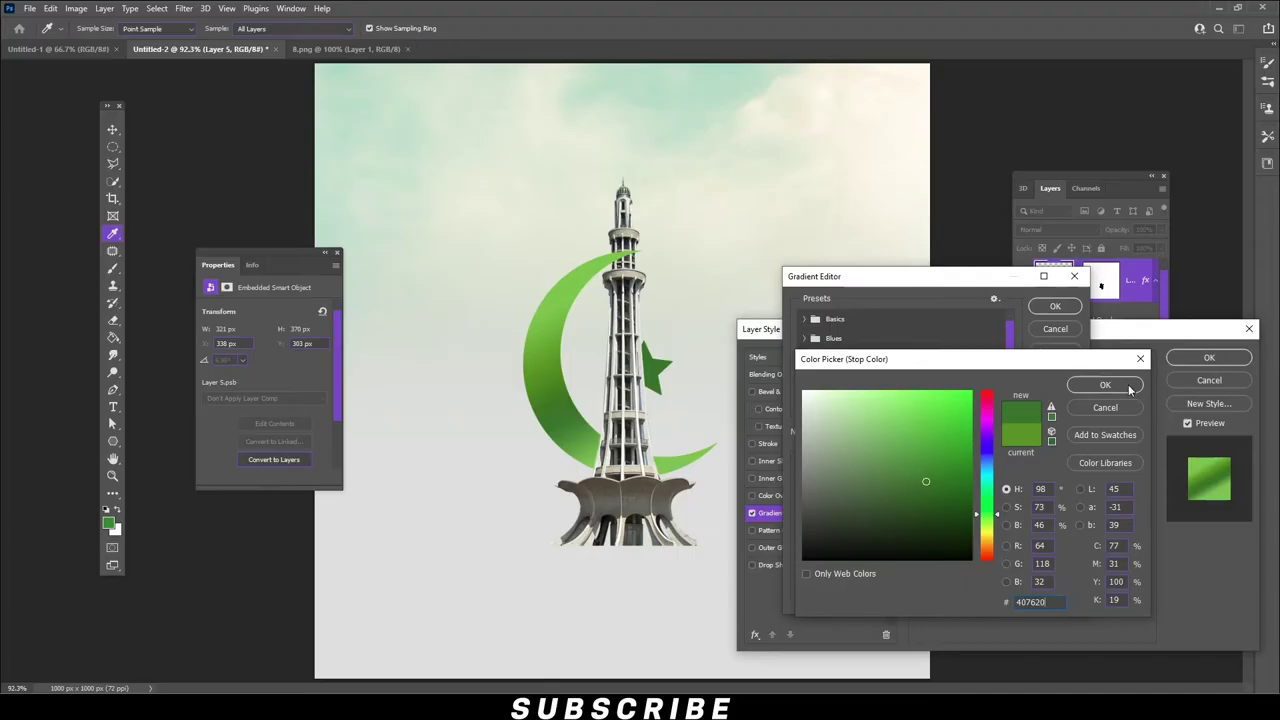
{"action": "left_click", "coordinate": [1105, 385]}
- Set another crescent gradient stop to #407620 and apply the overlay
{"action": "left_click", "coordinate": [982, 522]}
{"action": "left_click", "coordinate": [862, 578]}
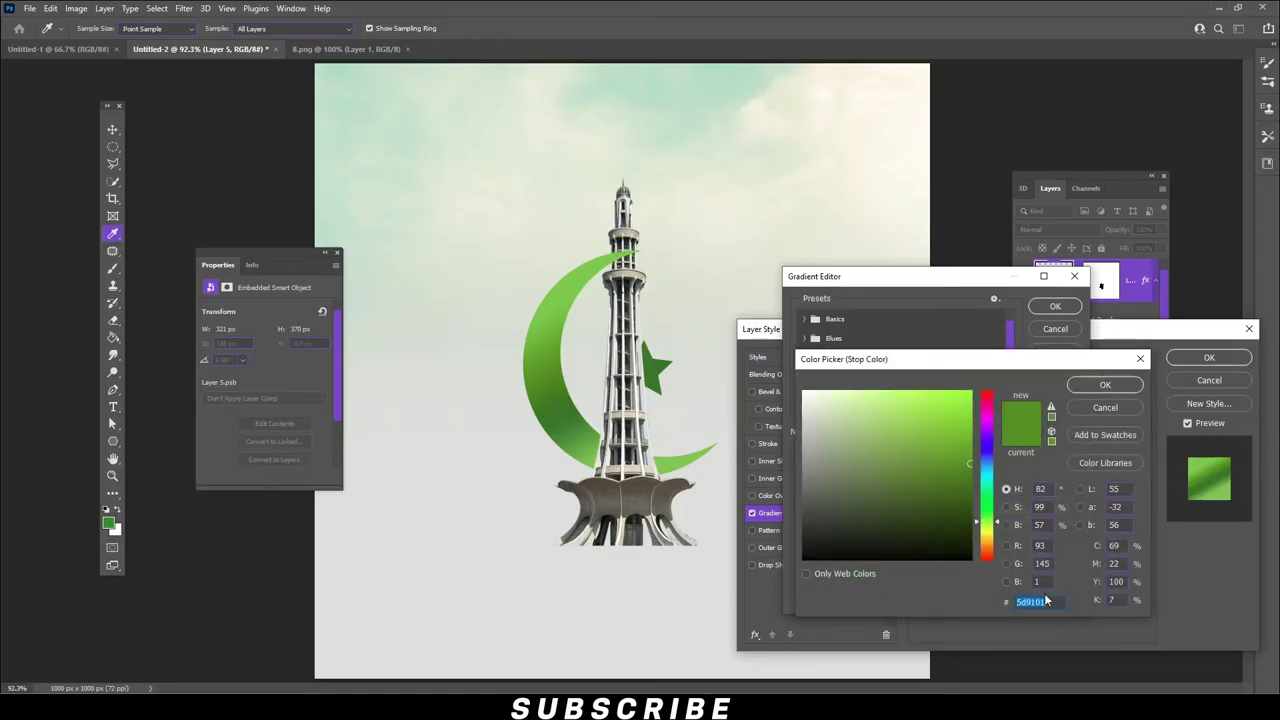
{"action": "type", "text": "407620"}
{"action": "left_click", "coordinate": [1113, 388]}
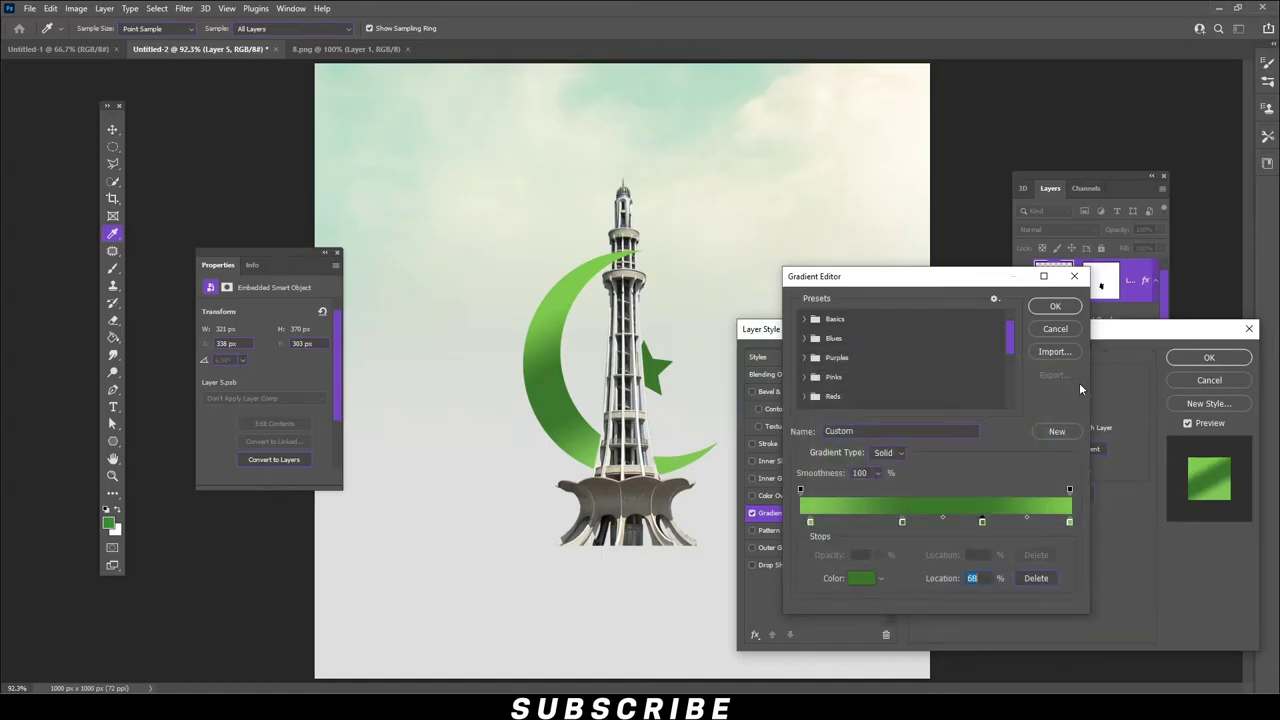
{"action": "left_click", "coordinate": [1066, 308]}
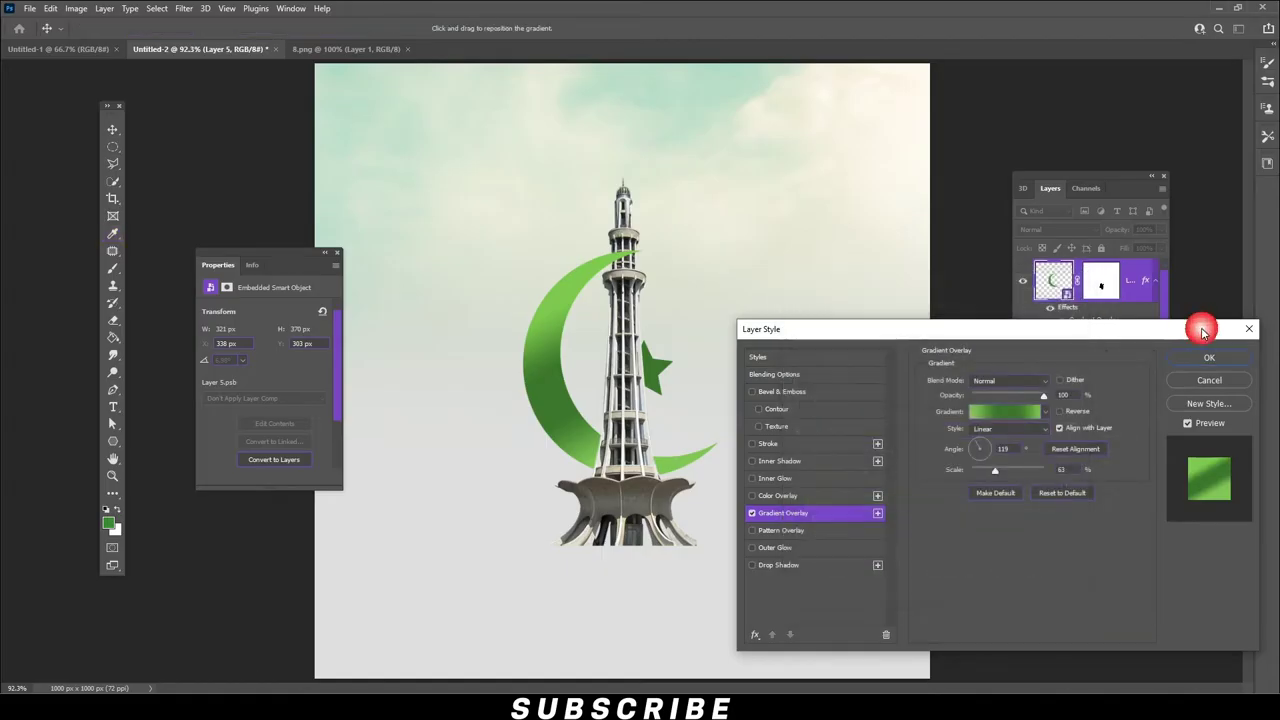
{"action": "left_click", "coordinate": [1209, 357]}
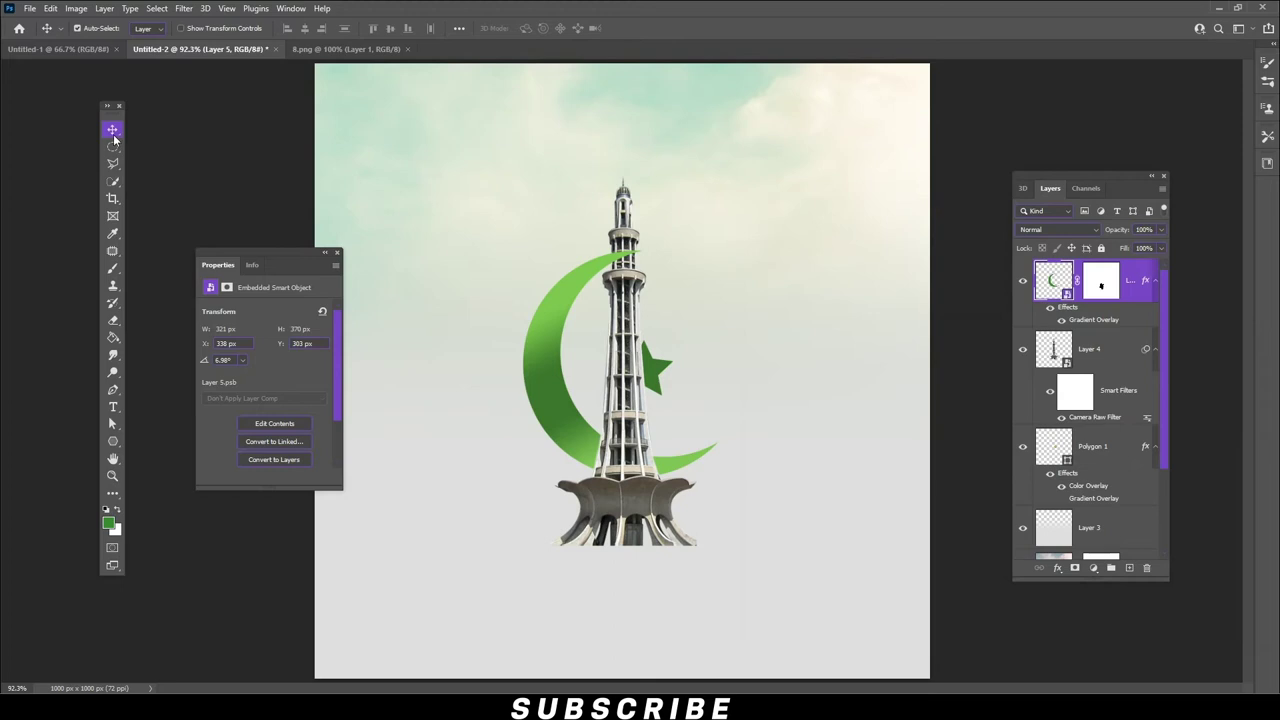
- Select the Brush at 111 px with black as the foreground colour
{"action": "right_click", "coordinate": [113, 271]}
{"action": "left_click", "coordinate": [149, 271]}
{"action": "left_click", "coordinate": [97, 28]}
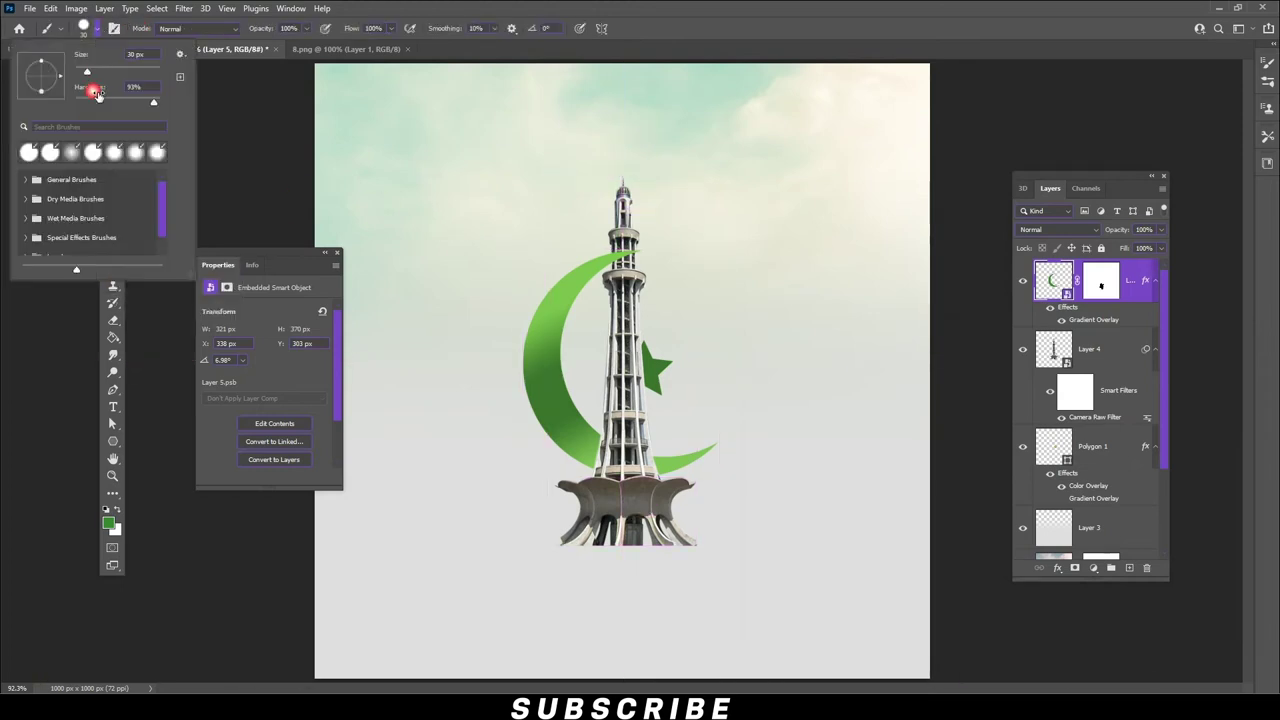
{"action": "left_click_drag", "start_coordinate": [87, 72], "coordinate": [121, 73]}
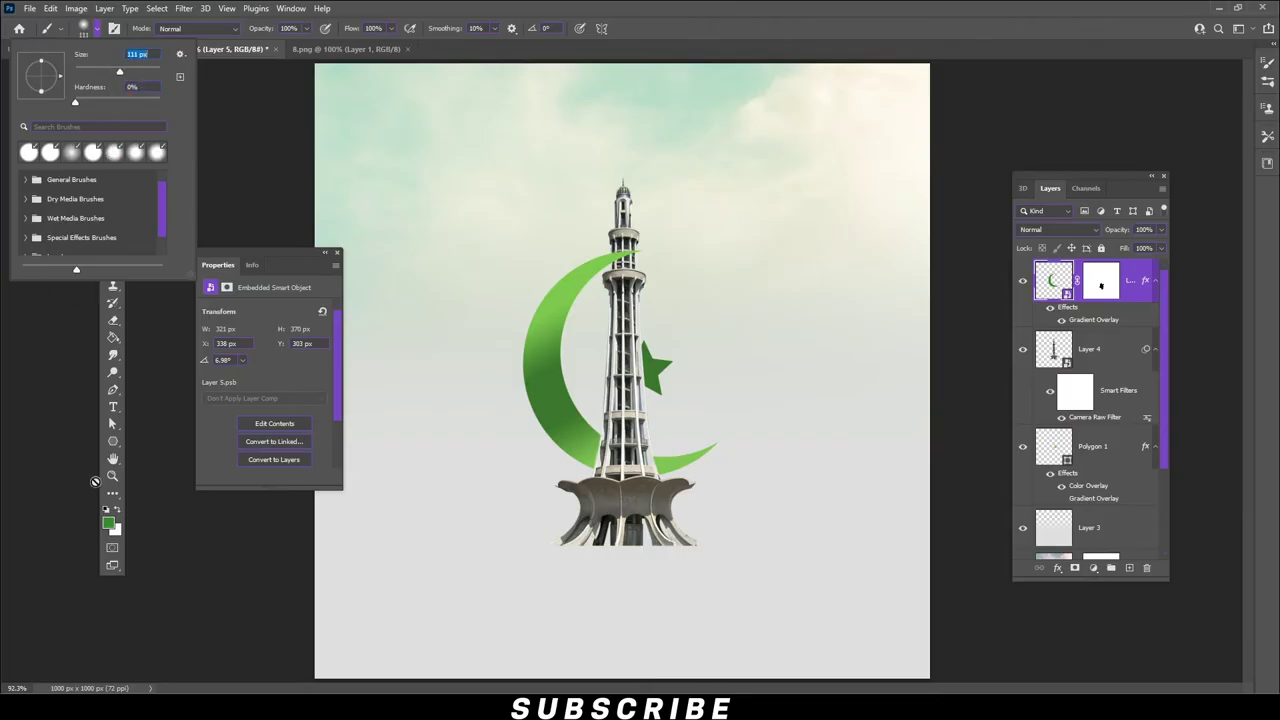
{"action": "left_click", "coordinate": [110, 523]}
{"action": "left_click", "coordinate": [1115, 490]}
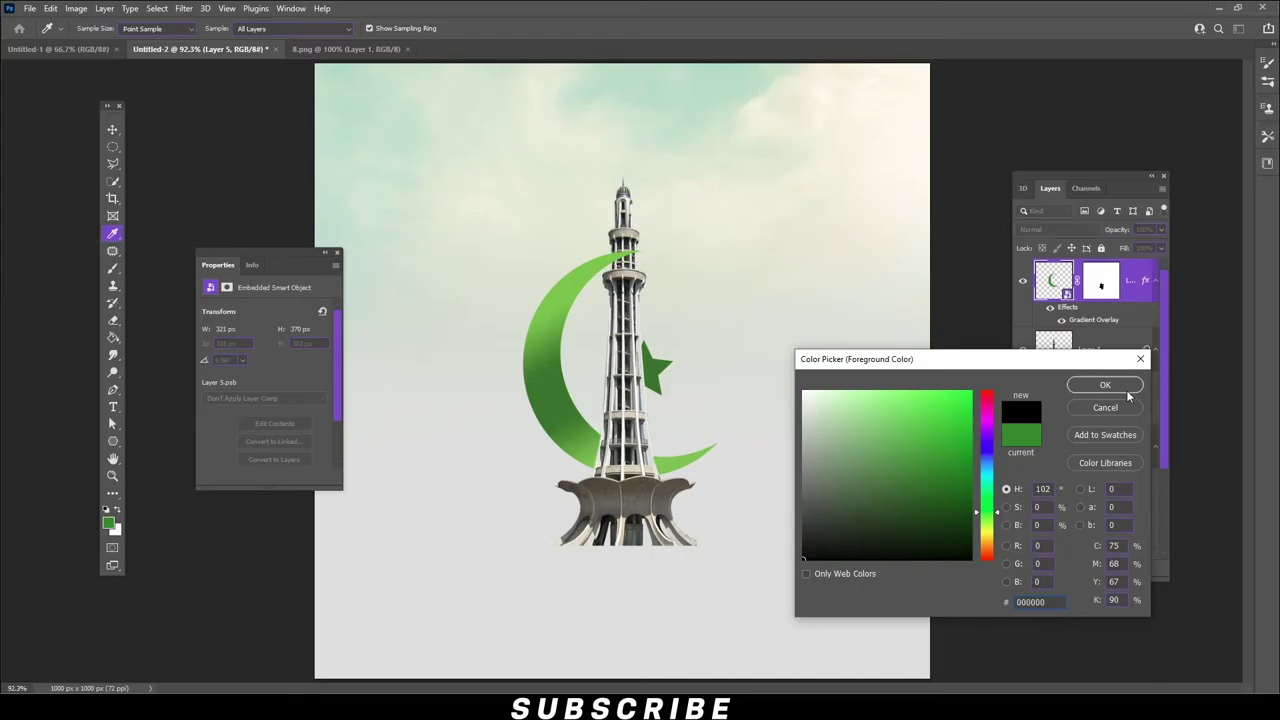
{"action": "left_click", "coordinate": [1126, 392]}
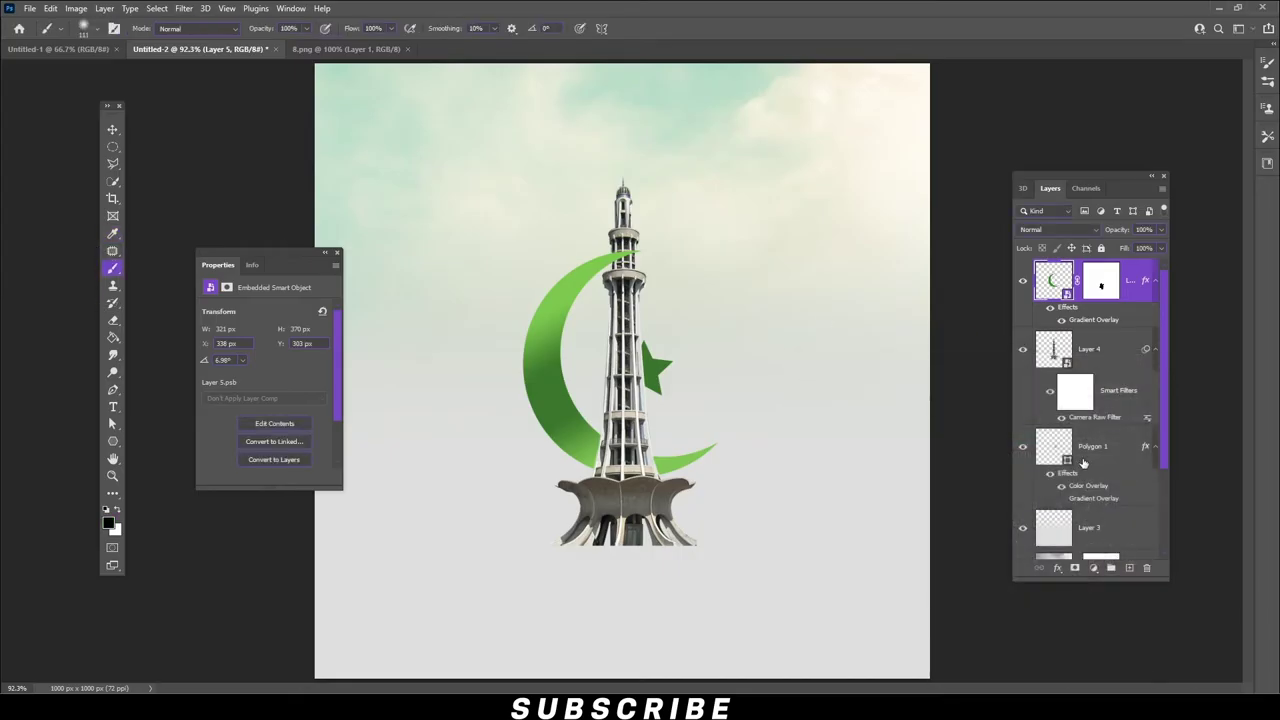
- Add a new layer for the shadow and enlarge the brush to 417 px
{"action": "left_click", "coordinate": [1128, 568]}
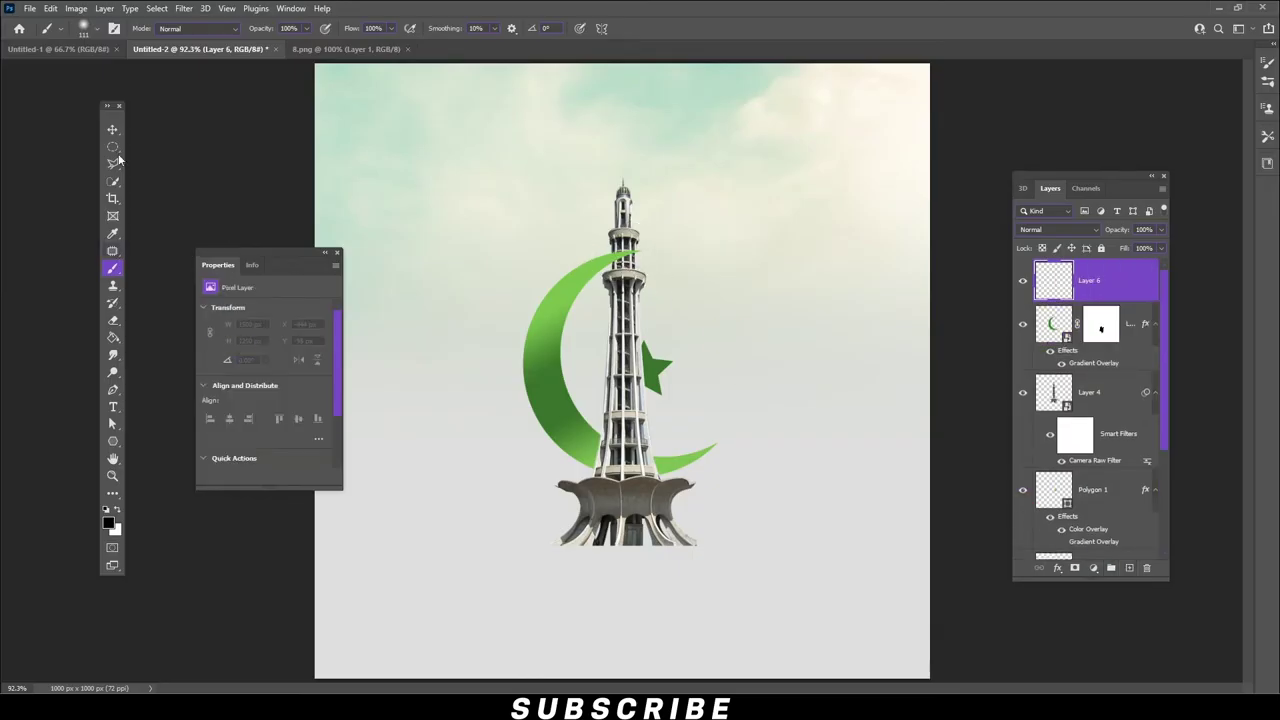
{"action": "left_click", "coordinate": [88, 30]}
{"action": "left_click_drag", "start_coordinate": [124, 71], "coordinate": [148, 72]}
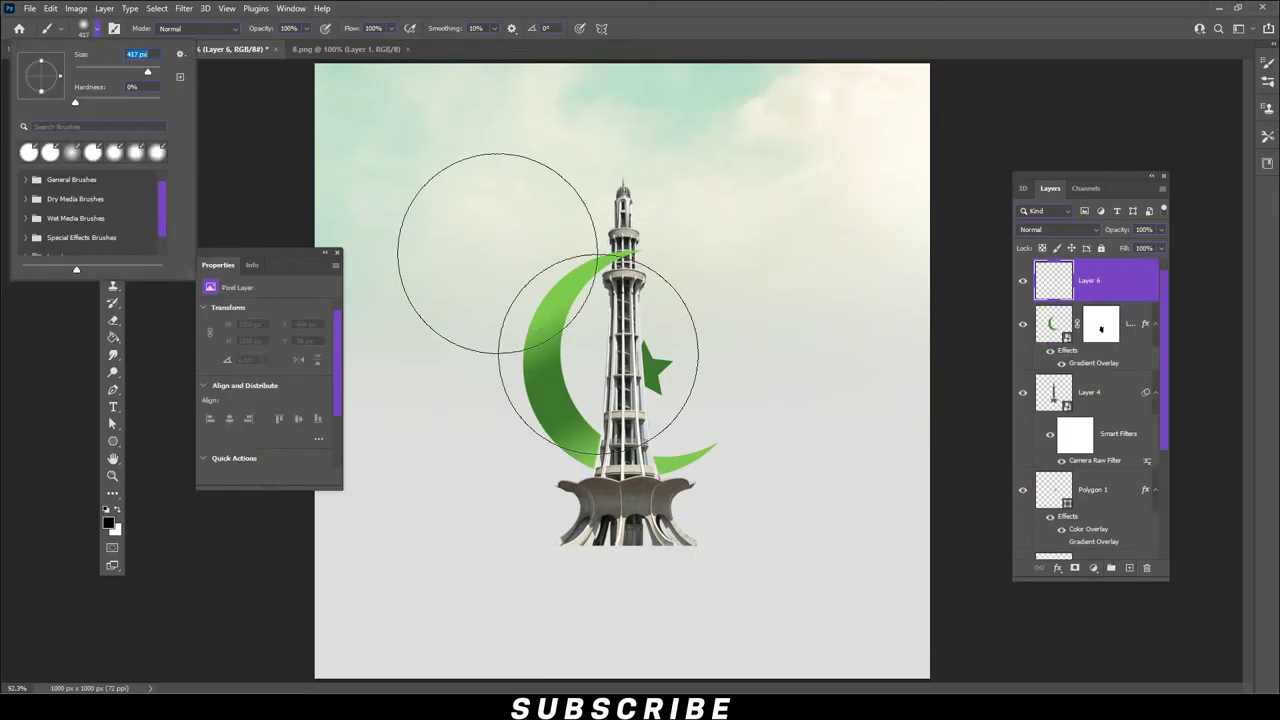
{"action": "left_click", "coordinate": [804, 36]}
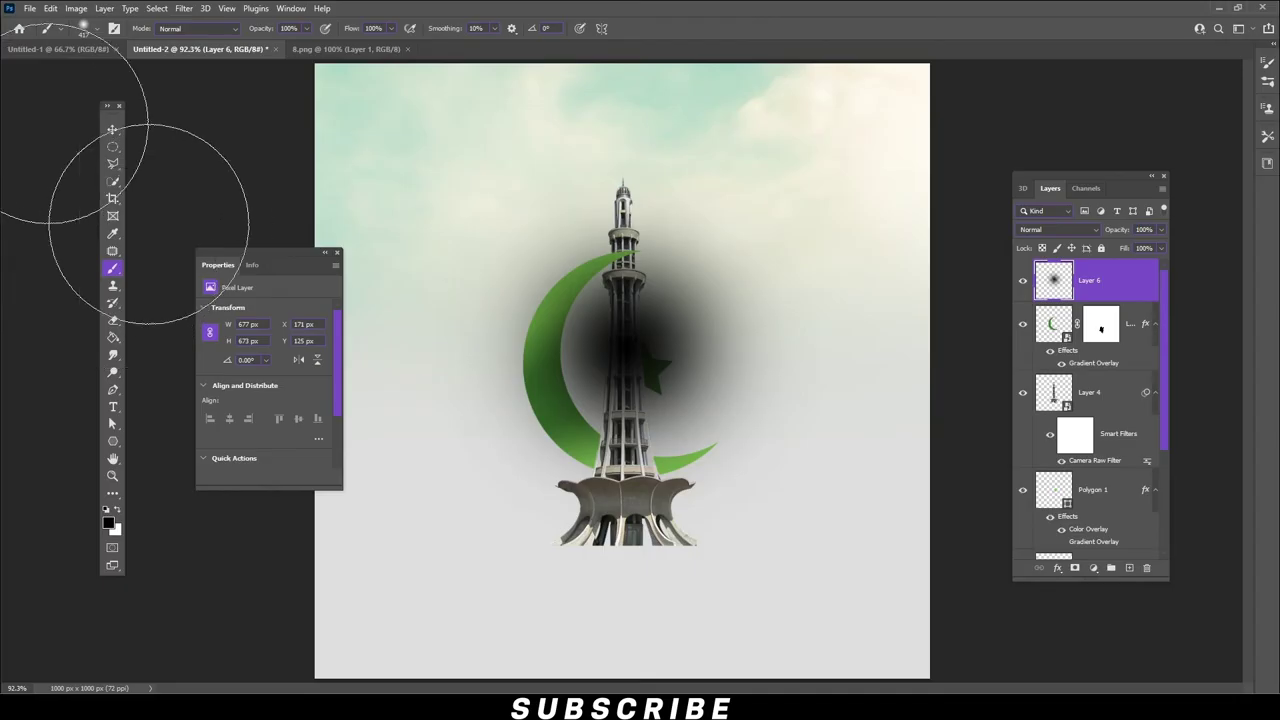
- Flatten the black blob into a shadow under the tower base, below Layer 4
{"action": "key", "text": "v"}
{"action": "left_click", "coordinate": [50, 9]}
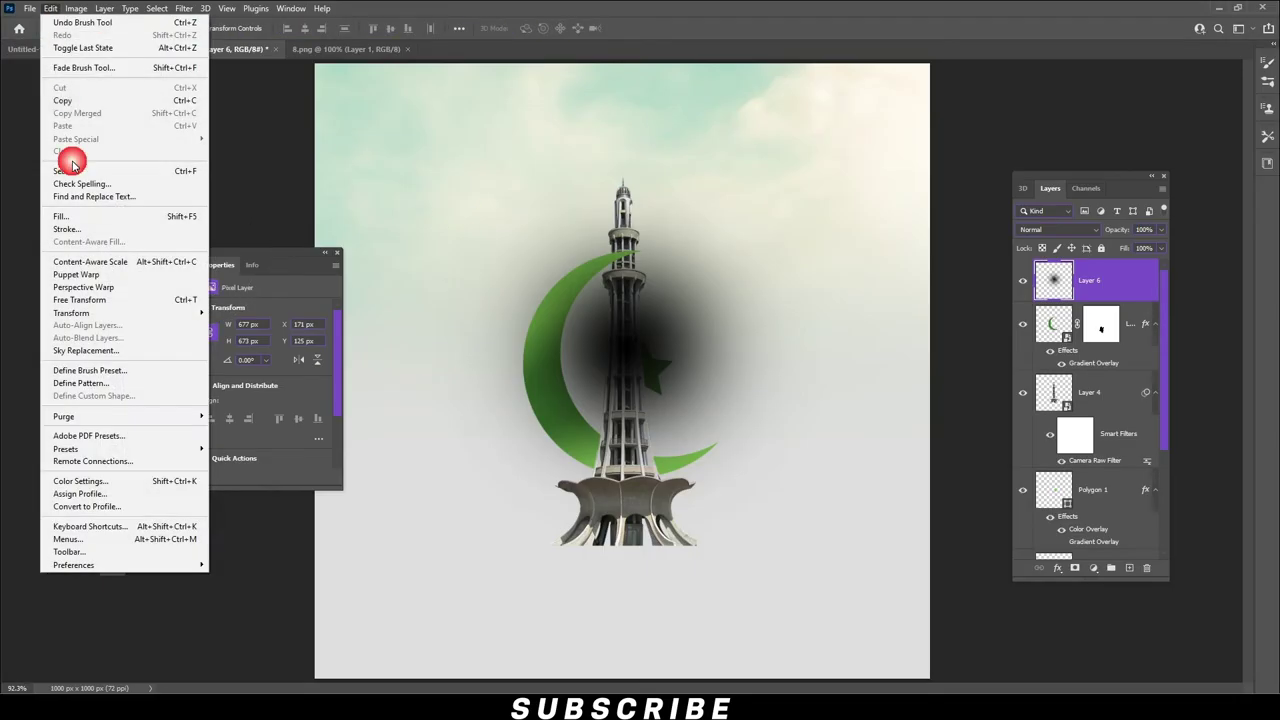
{"action": "left_click", "coordinate": [95, 300]}
{"action": "left_click_drag", "start_coordinate": [627, 141], "coordinate": [617, 545]}
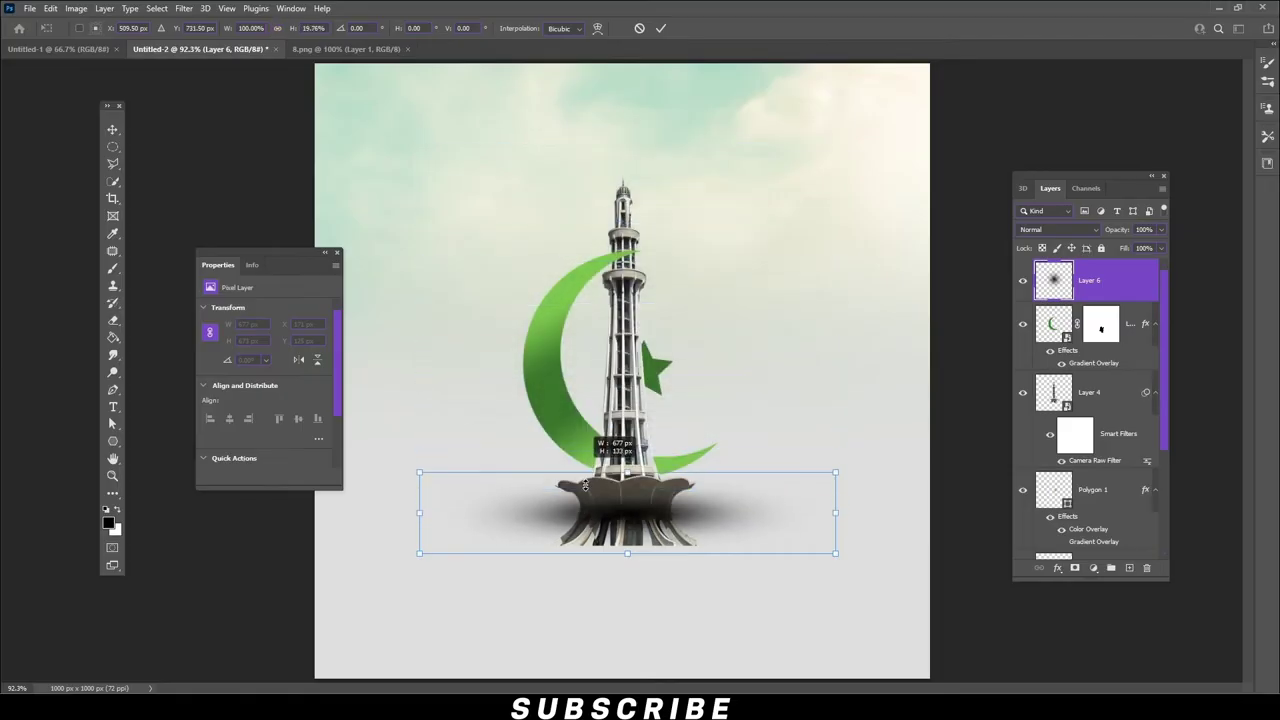
{"action": "left_click_drag", "start_coordinate": [617, 545], "coordinate": [628, 565]}
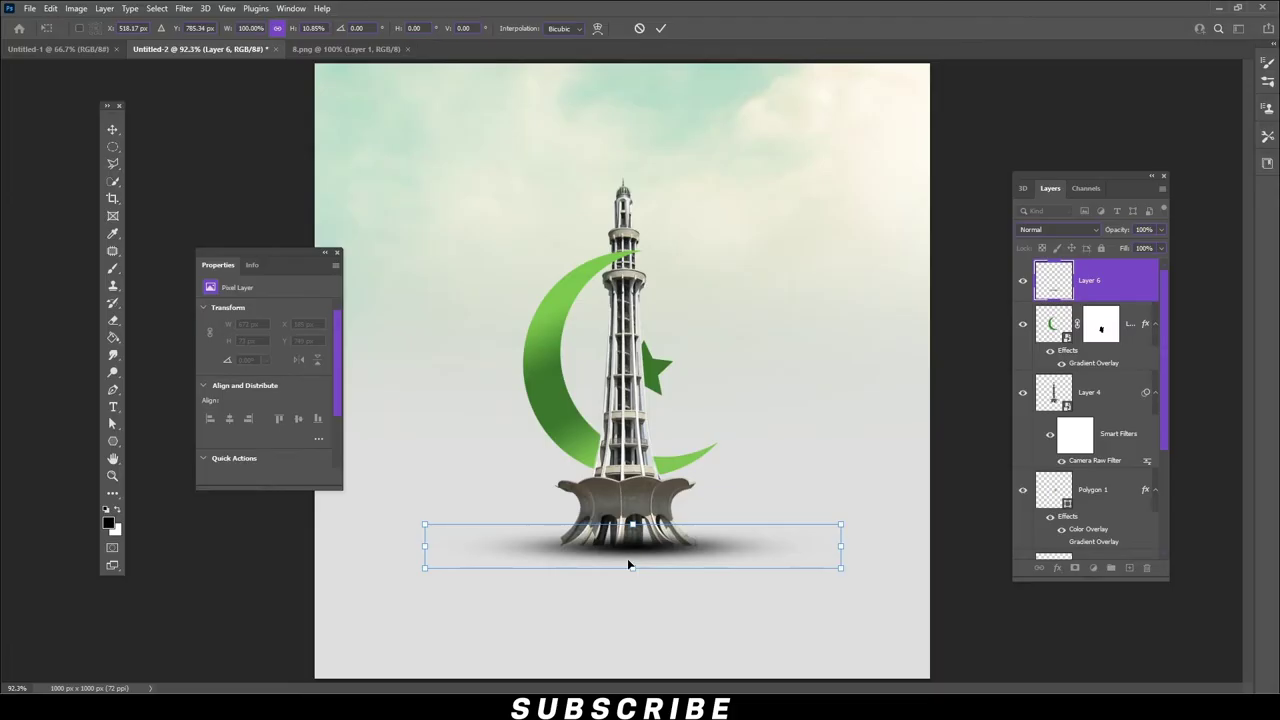
{"action": "key", "text": "Return"}
{"action": "left_click_drag", "start_coordinate": [1090, 280], "coordinate": [1090, 470]}
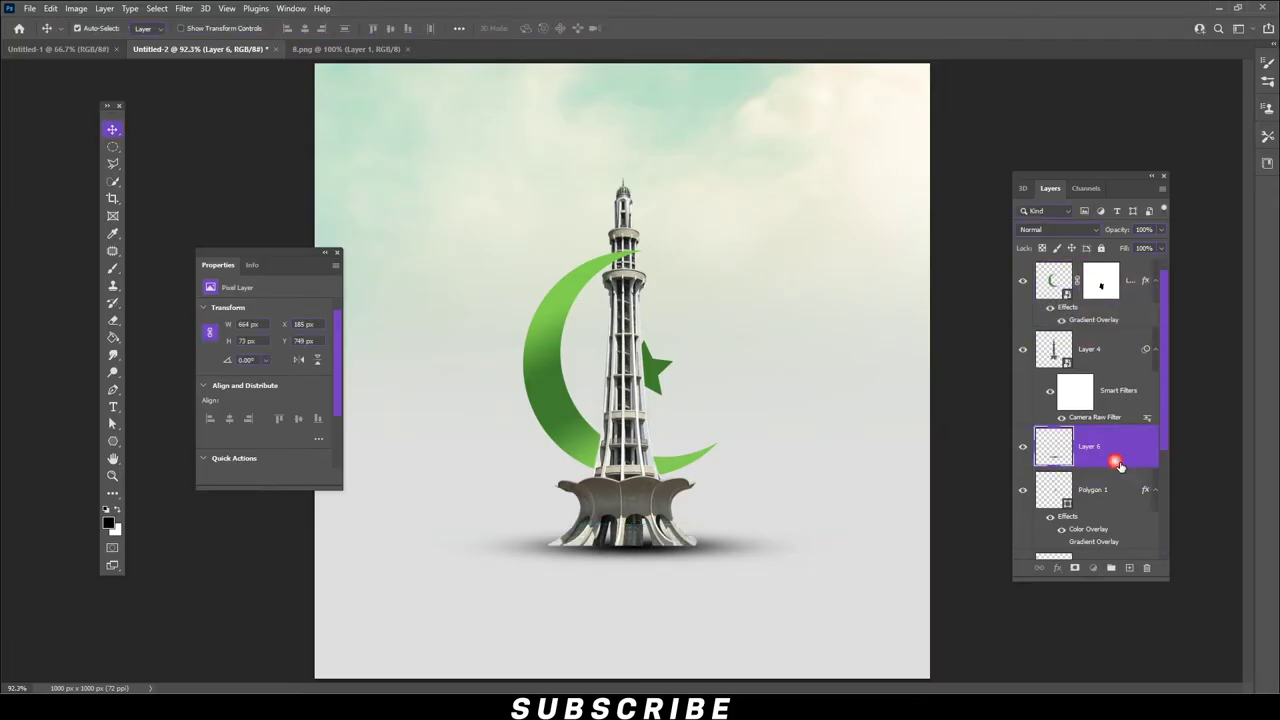
{"action": "left_click_drag", "start_coordinate": [660, 558], "coordinate": [657, 548]}
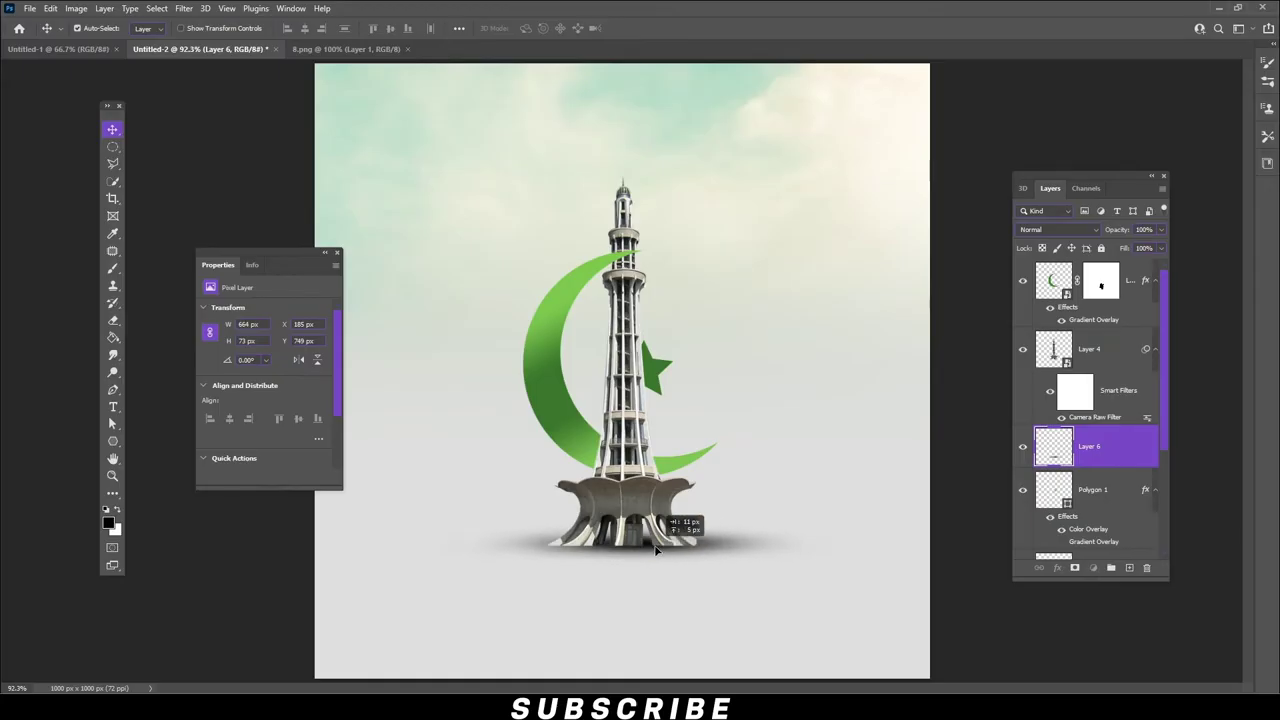
{"action": "left_click_drag", "start_coordinate": [657, 548], "coordinate": [688, 539]}
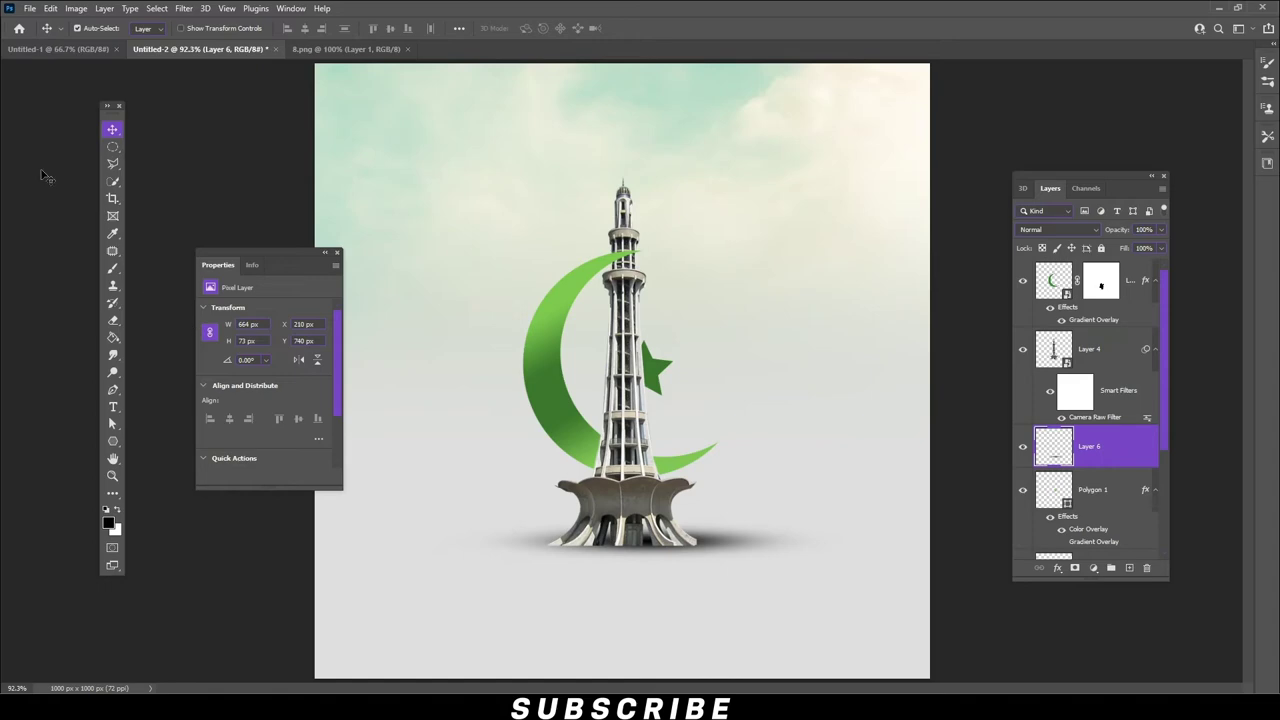
- Close 8.png and open the tree image 4.png
{"action": "left_click", "coordinate": [408, 49]}
{"action": "left_click", "coordinate": [30, 8]}
{"action": "left_click", "coordinate": [35, 40]}
{"action": "left_click", "coordinate": [287, 117]}
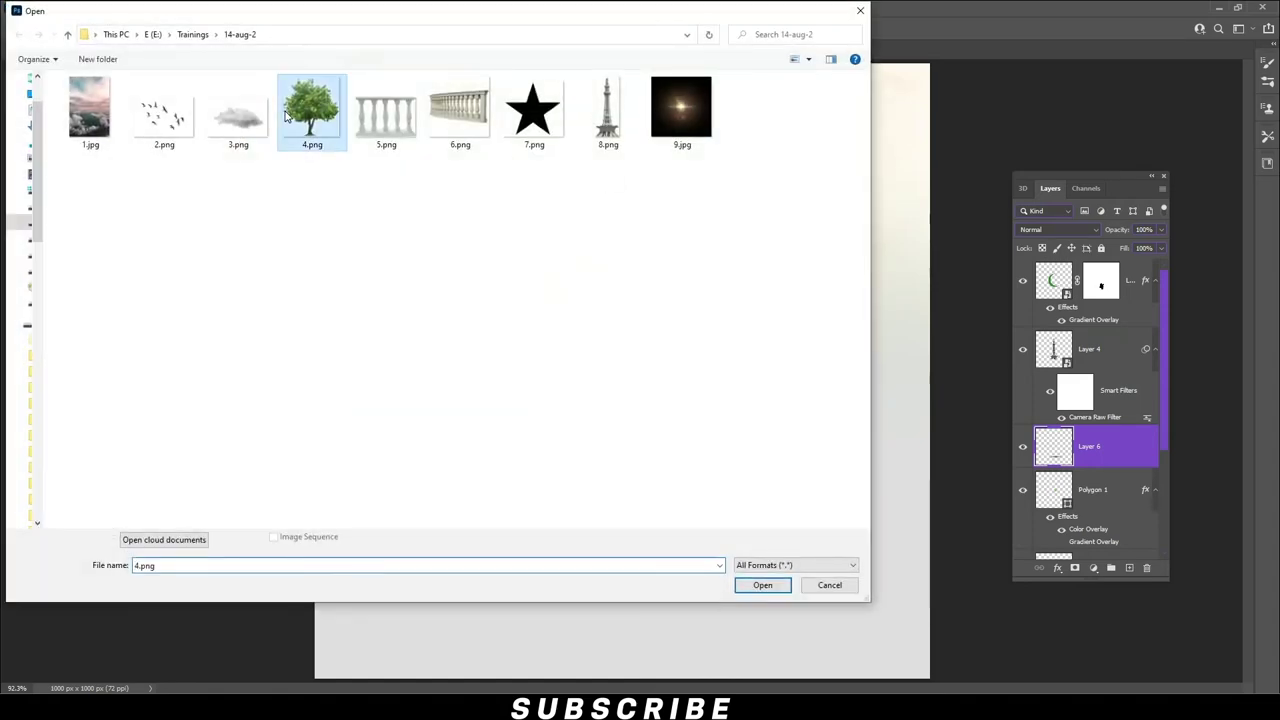
{"action": "double_click", "coordinate": [287, 117]}
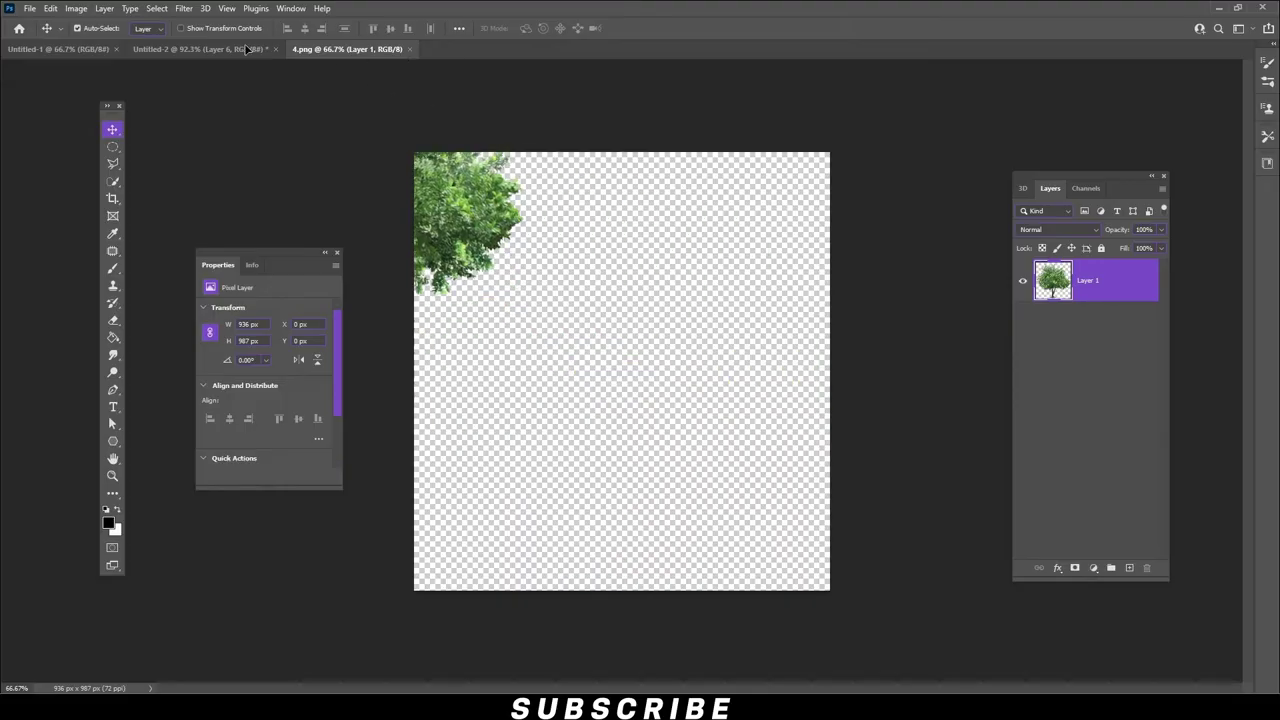
- Bring the tree from 4.png into Untitled-2 and convert it to a smart object
{"action": "left_click", "coordinate": [246, 49]}
{"action": "left_click_drag", "start_coordinate": [753, 497], "coordinate": [756, 499]}
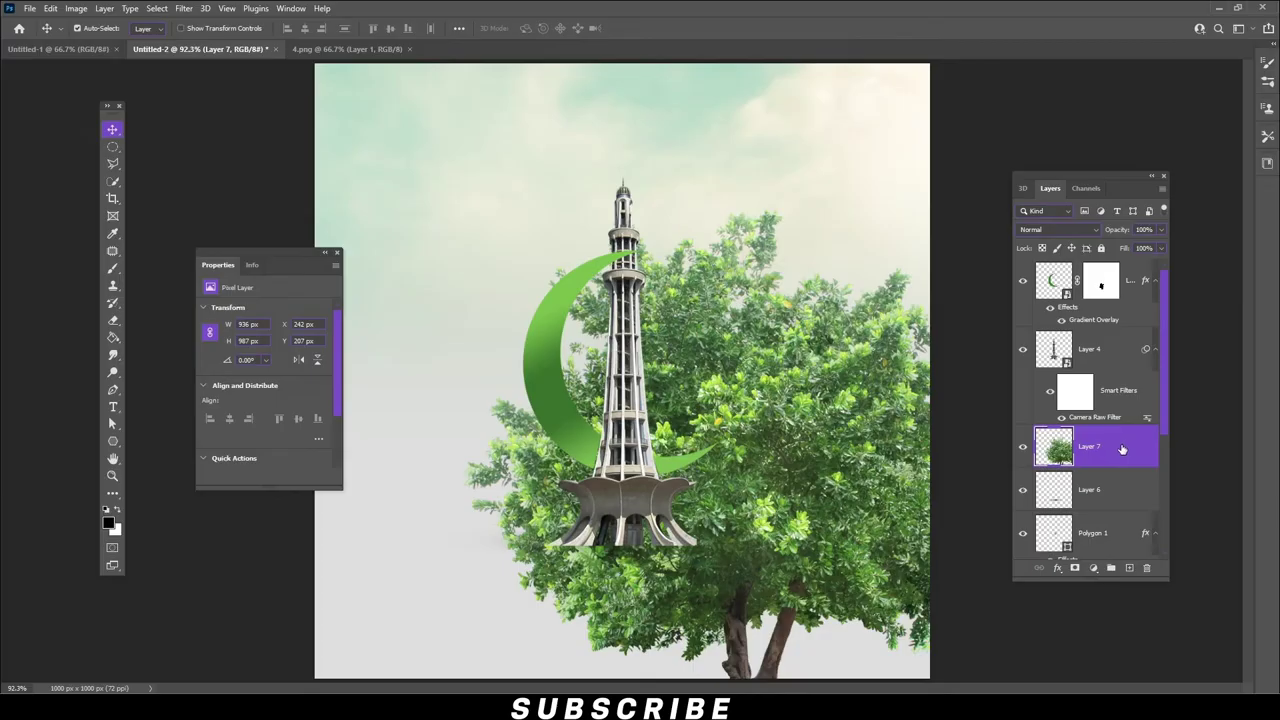
{"action": "right_click", "coordinate": [1122, 449]}
{"action": "left_click", "coordinate": [1054, 323]}
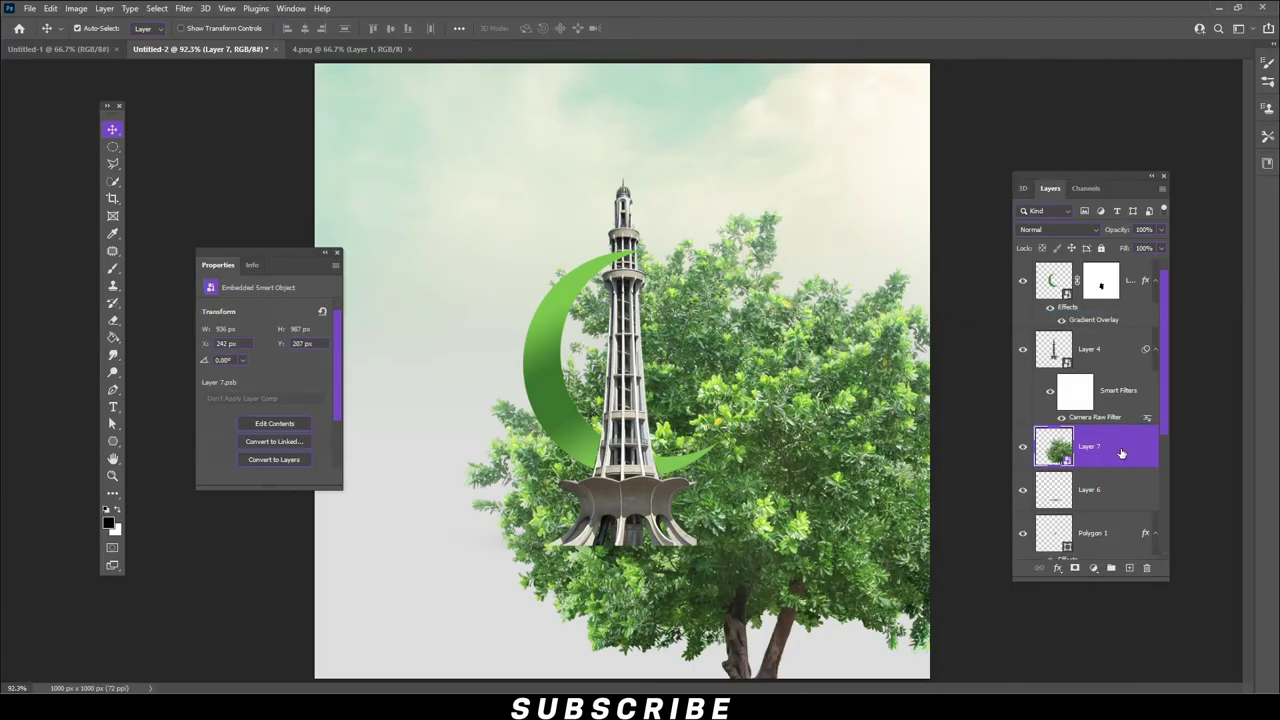
- Shrink the tree with Free Transform and place it beside the tower's left base
{"action": "left_click", "coordinate": [57, 14]}
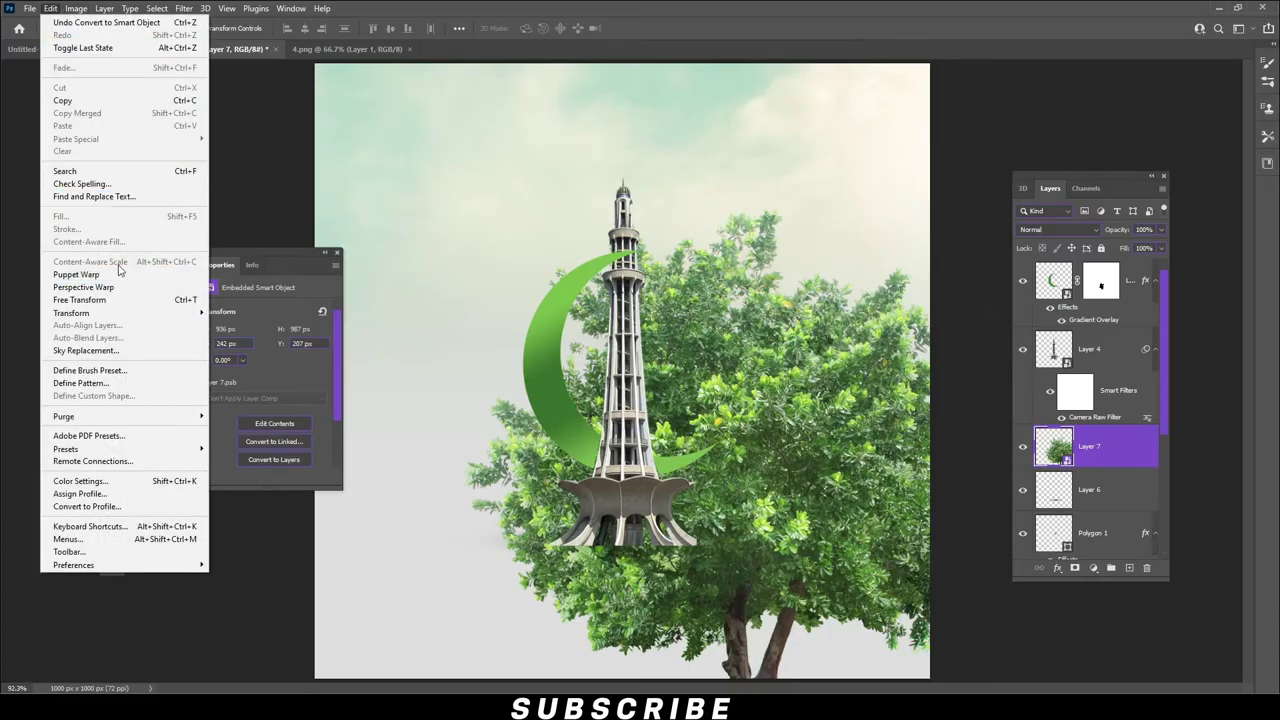
{"action": "left_click", "coordinate": [90, 300]}
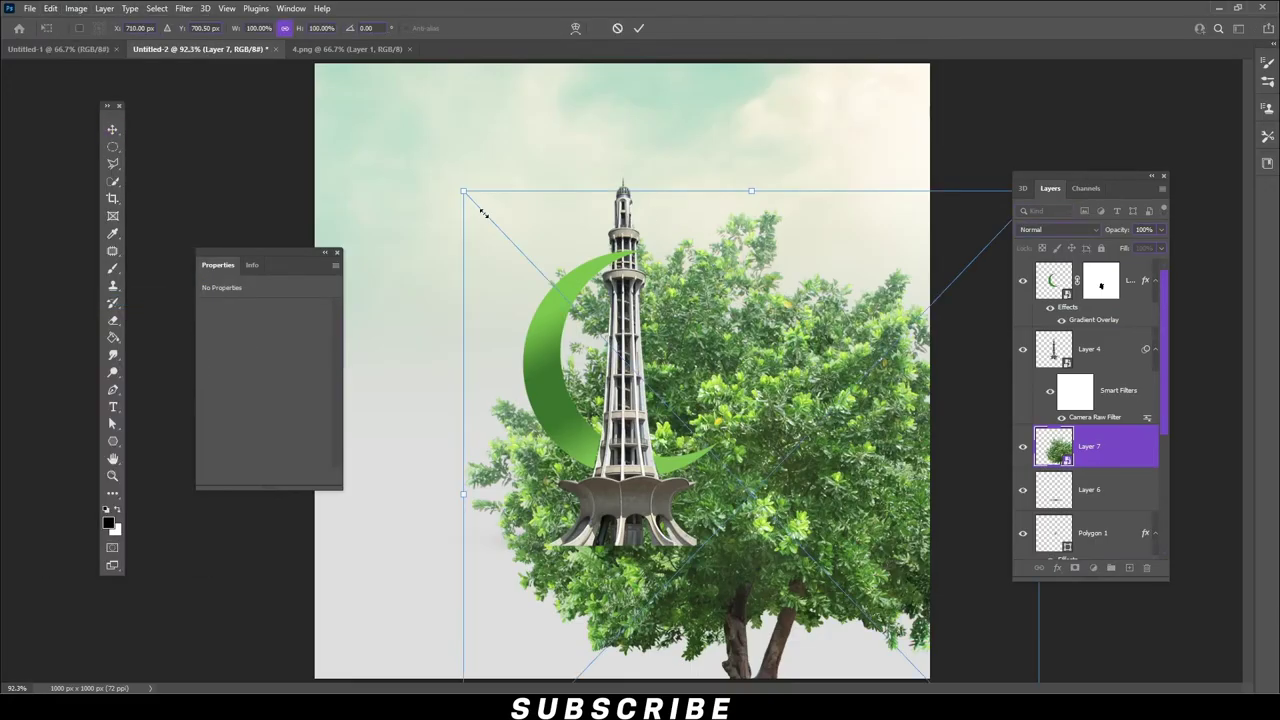
{"action": "left_click_drag", "start_coordinate": [482, 213], "coordinate": [686, 417]}
{"action": "left_click_drag", "start_coordinate": [760, 440], "coordinate": [560, 430]}
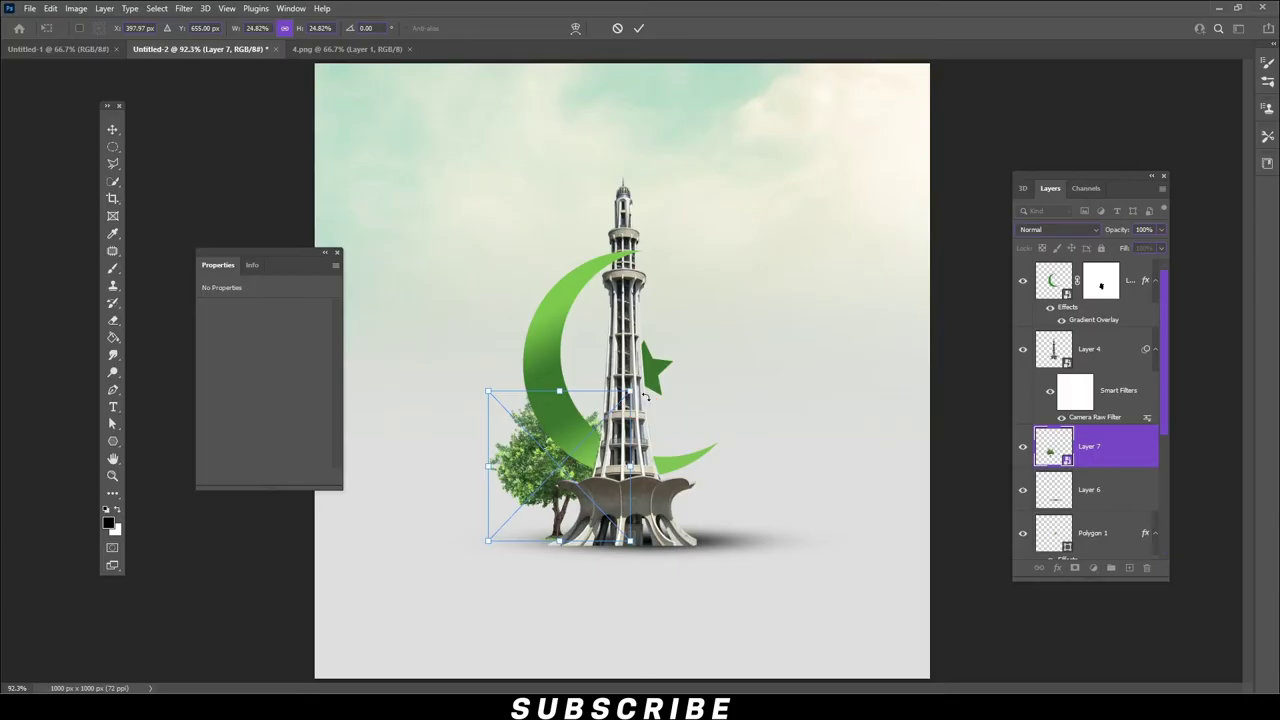
{"action": "mouse_move", "coordinate": [630, 391]}
{"action": "left_mouse_down"}
{"action": "mouse_move", "coordinate": [557, 460]}
{"action": "mouse_move", "coordinate": [565, 468]}
{"action": "left_mouse_up"}
{"action": "key", "text": "Return"}
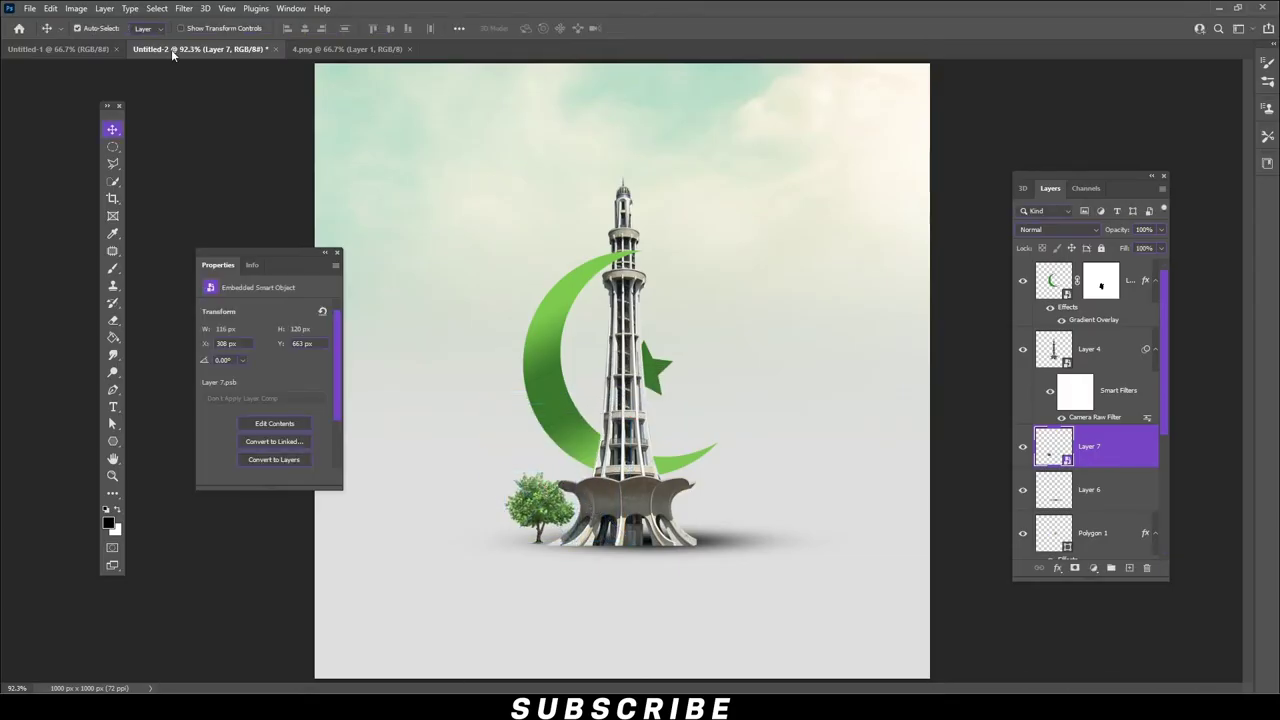
{"action": "left_click", "coordinate": [76, 8]}
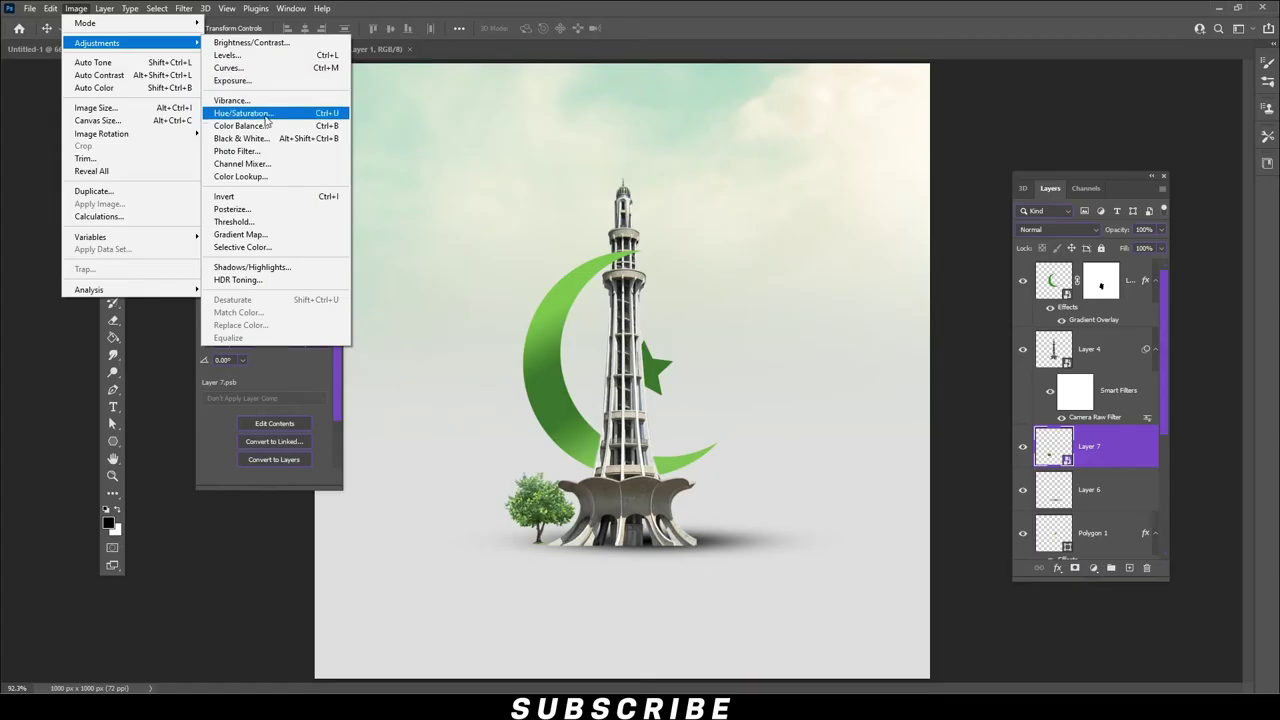
- Give the tree a greener Color Balance and Alt-drag a copy right of the tower
{"action": "left_click", "coordinate": [262, 125]}
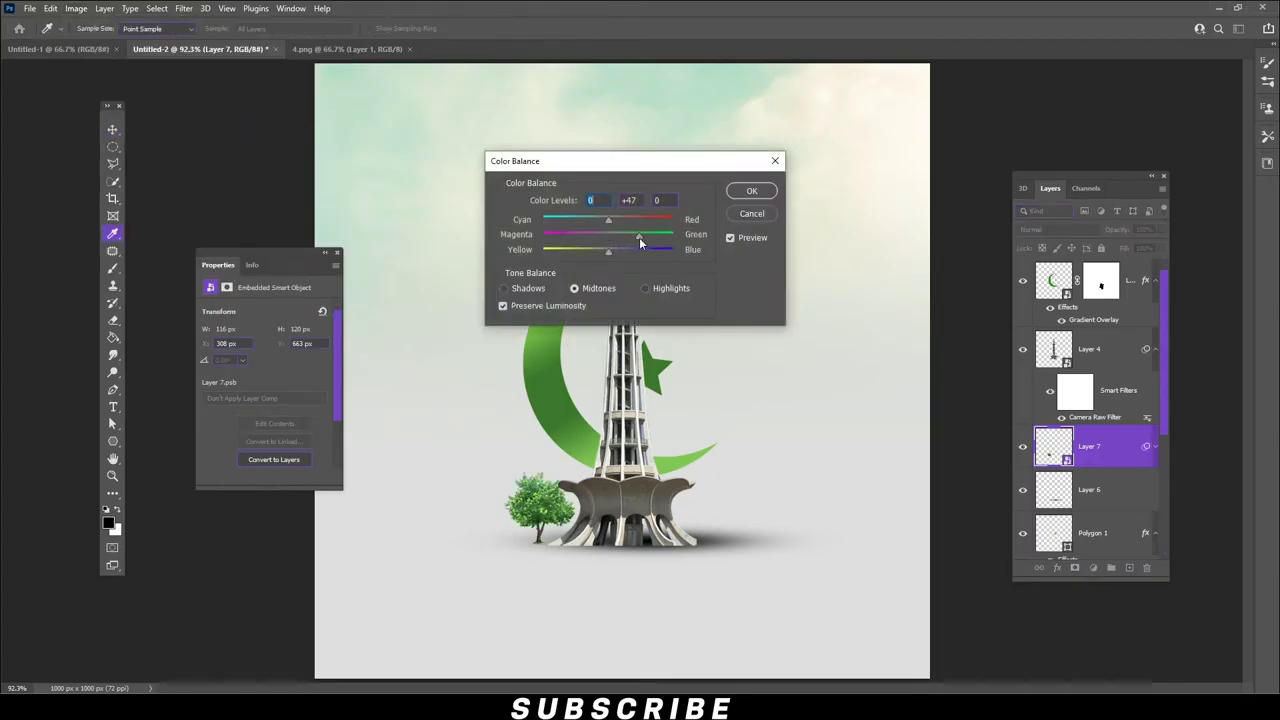
{"action": "left_click", "coordinate": [766, 191]}
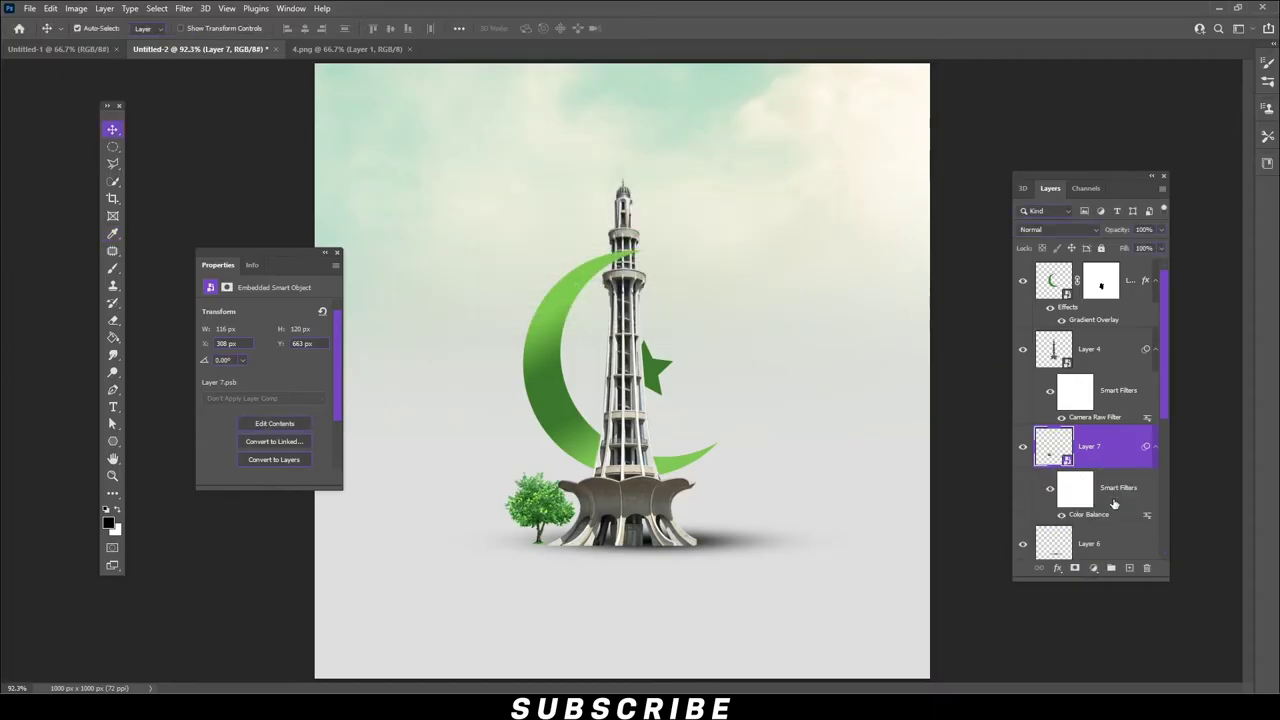
{"action": "left_click_drag", "start_coordinate": [1136, 450], "coordinate": [1130, 568]}
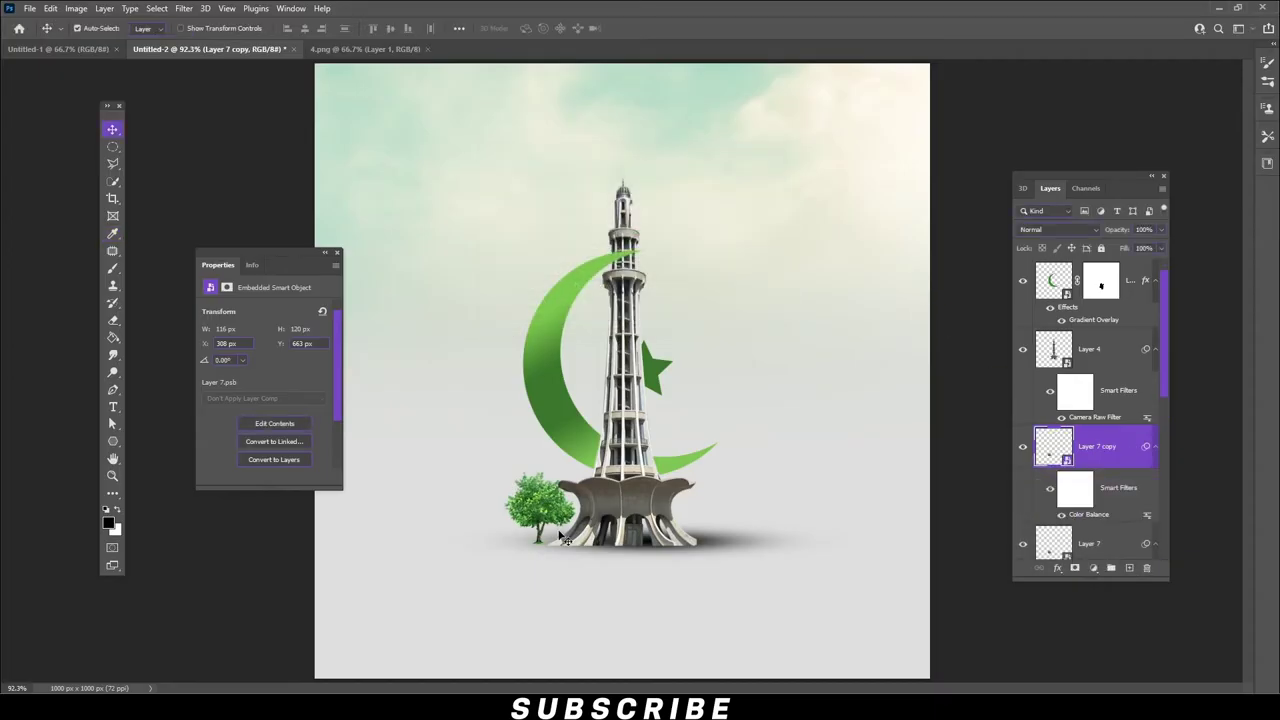
{"action": "left_click_drag", "start_coordinate": [530, 508], "coordinate": [704, 511]}
- Raise the tree copy's layer to the top, nudge it beside the tower base, and add a new layer
{"action": "left_click", "coordinate": [1116, 488]}
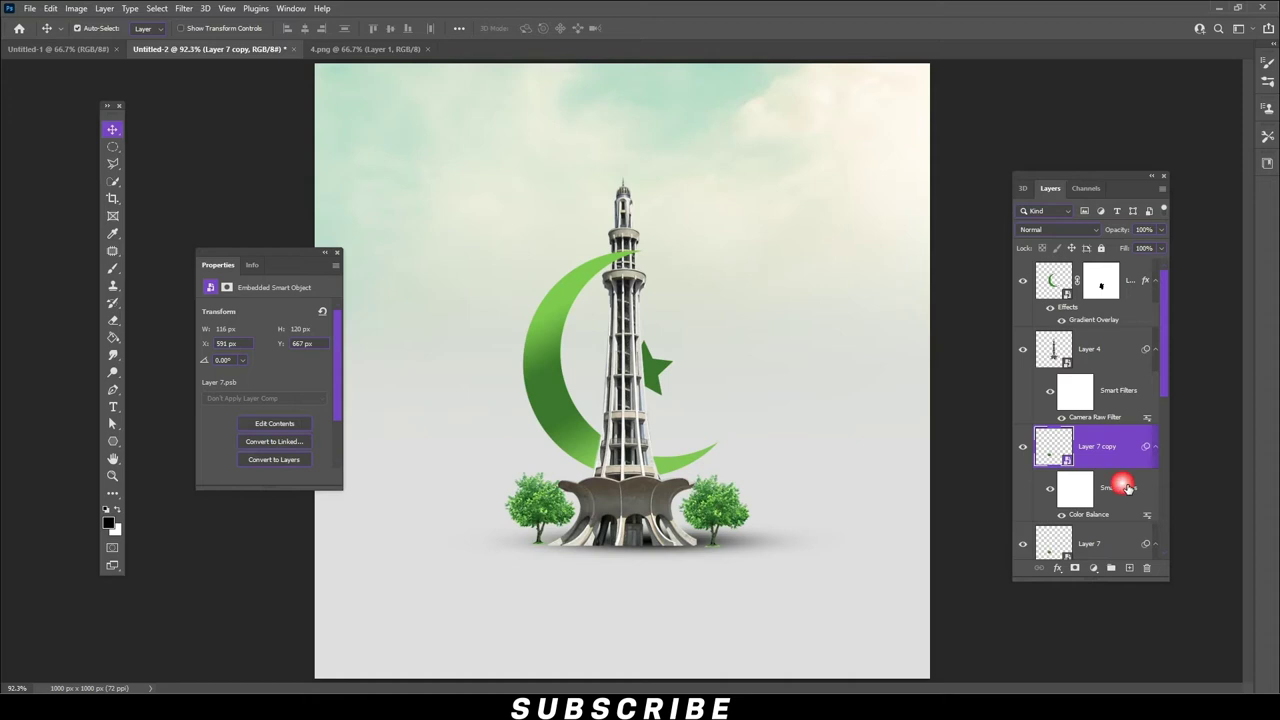
{"action": "left_click_drag", "start_coordinate": [1118, 445], "coordinate": [1112, 280]}
{"action": "left_click_drag", "start_coordinate": [732, 500], "coordinate": [708, 510]}
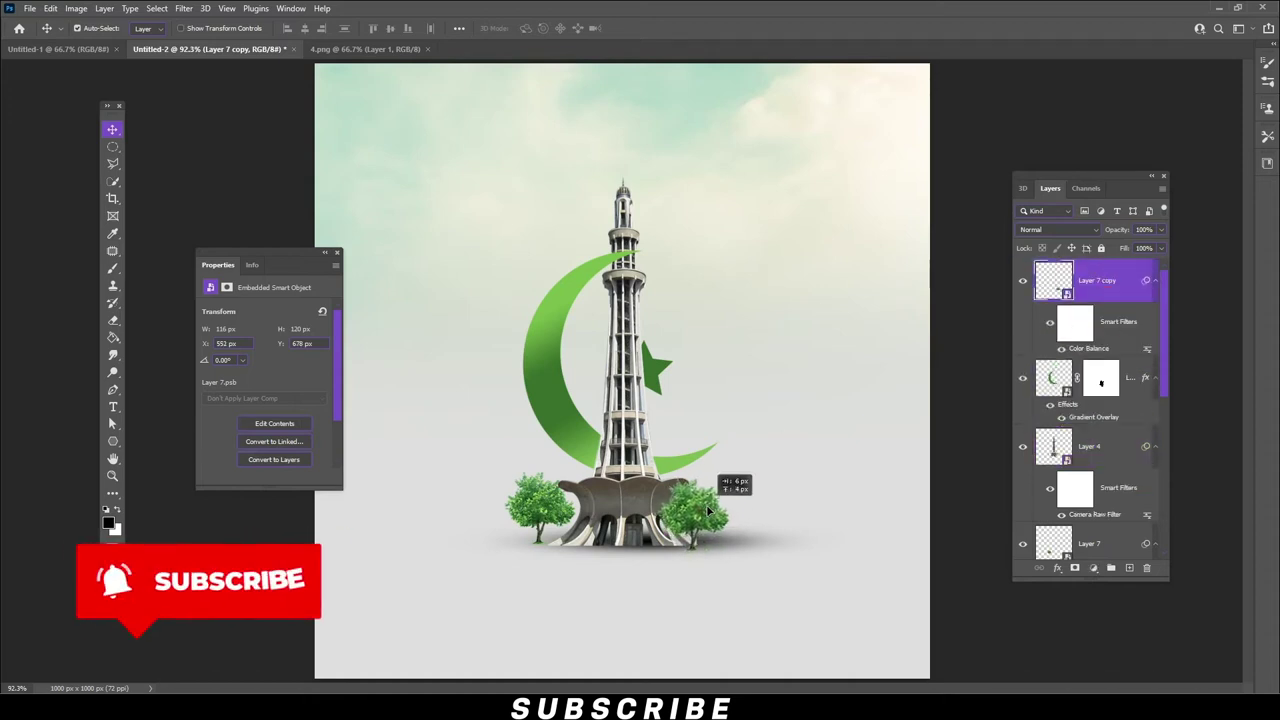
{"action": "left_click_drag", "start_coordinate": [708, 510], "coordinate": [718, 511]}
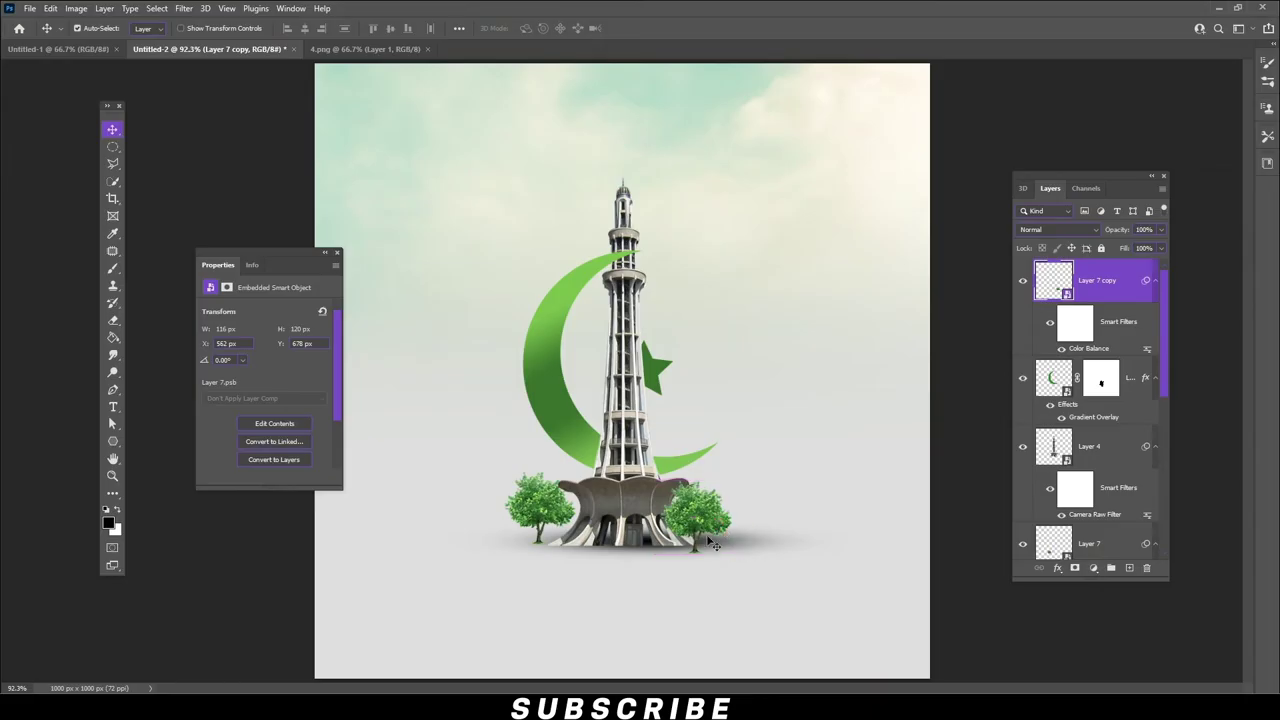
{"action": "left_click", "coordinate": [113, 270]}
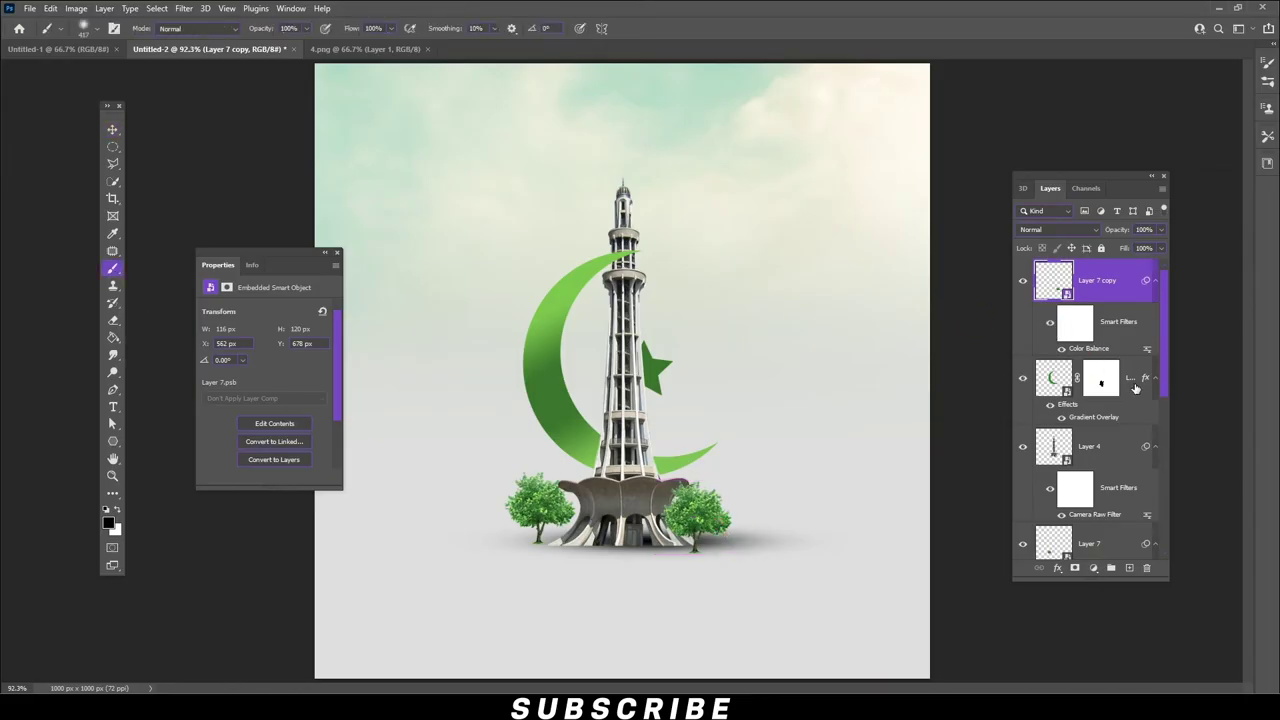
- Paint a soft black 200 px dab and transform it into a thin shadow under the right tree
{"action": "left_click", "coordinate": [1129, 567]}
{"action": "key", "text": "bracketleft"}
{"action": "key", "text": "bracketleft"}
{"action": "key", "text": "bracketleft"}
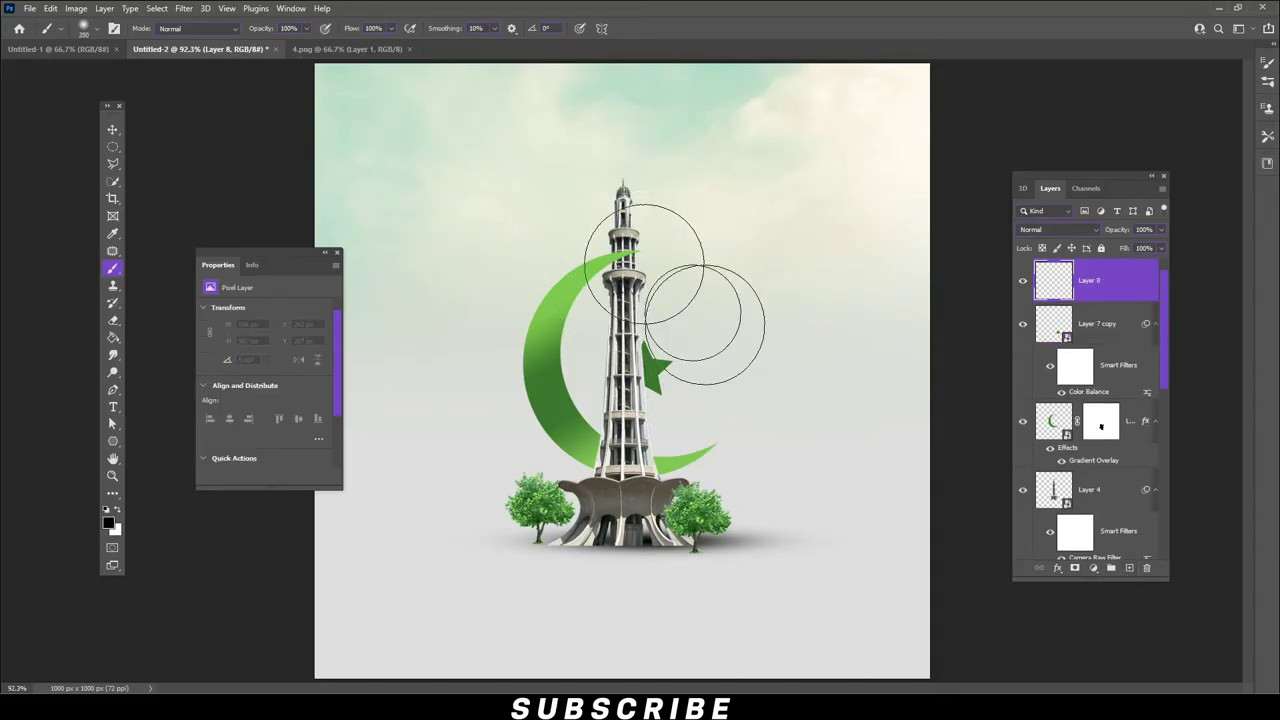
{"action": "left_click", "coordinate": [643, 264]}
{"action": "key", "text": "ctrl+t"}
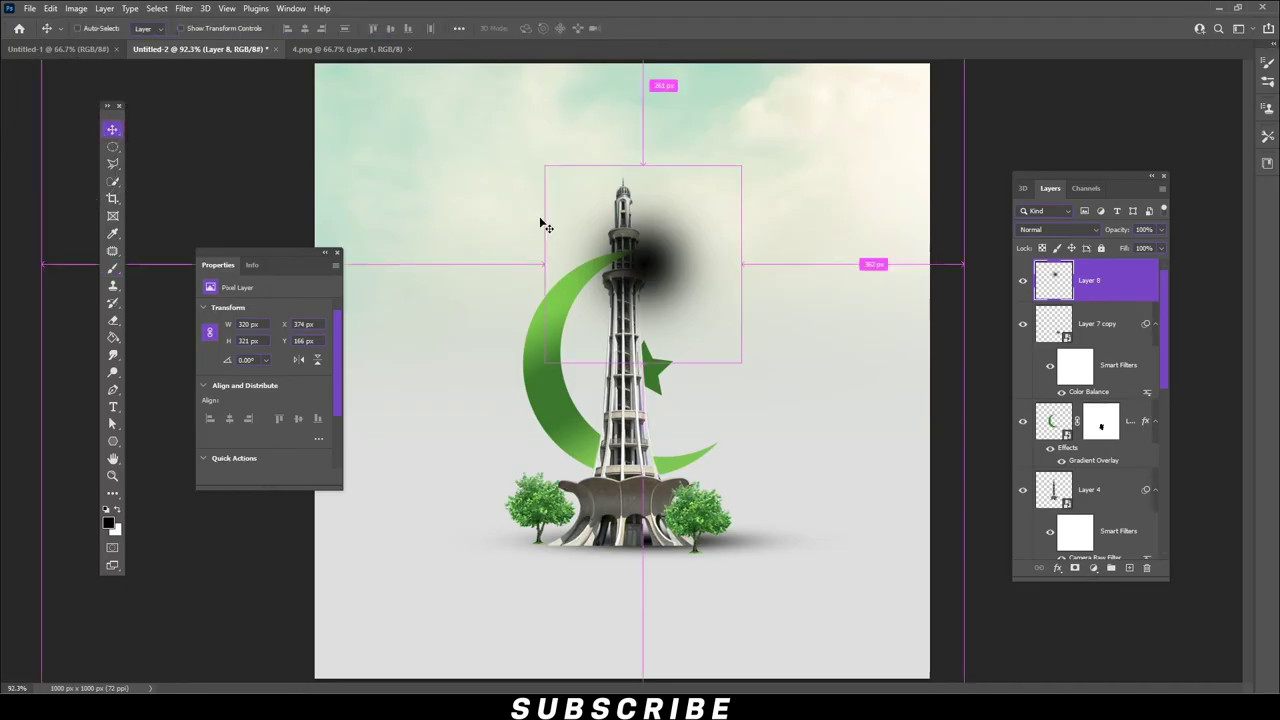
{"action": "mouse_move", "coordinate": [651, 173]}
{"action": "left_mouse_down"}
{"action": "mouse_move", "coordinate": [651, 322]}
{"action": "mouse_move", "coordinate": [716, 551]}
{"action": "left_mouse_up"}
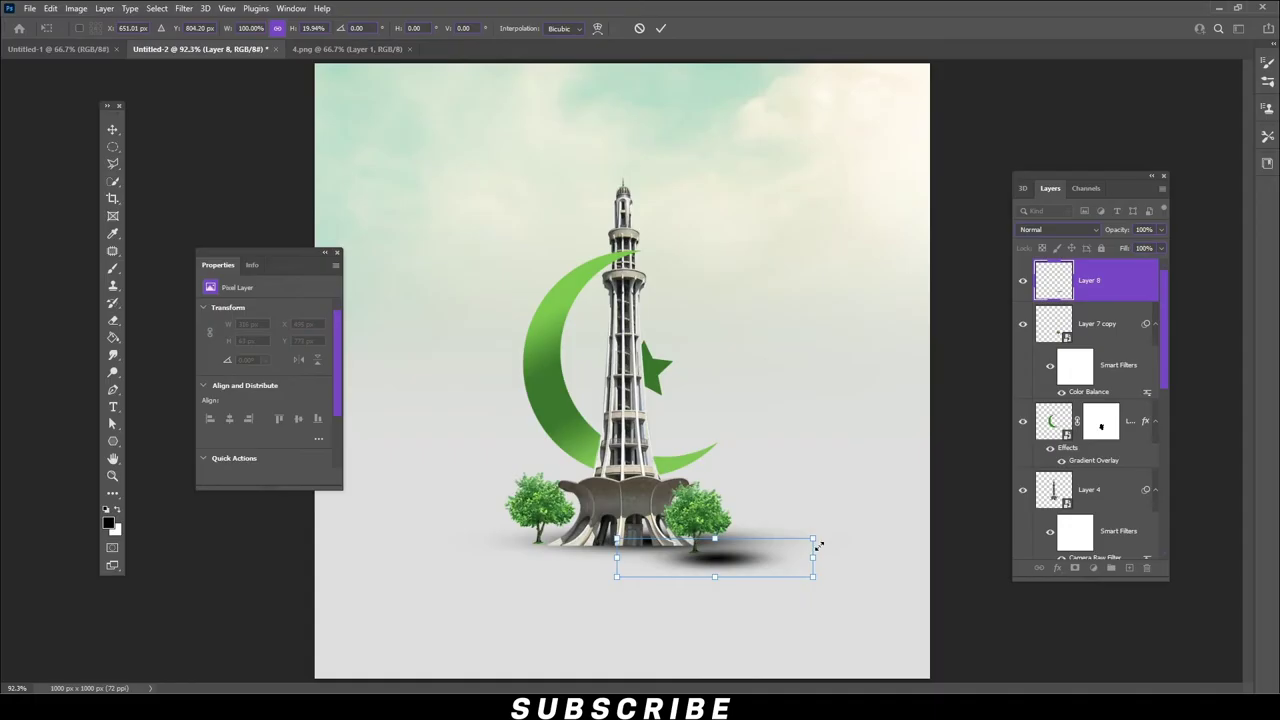
{"action": "left_click_drag", "start_coordinate": [812, 534], "coordinate": [688, 566]}
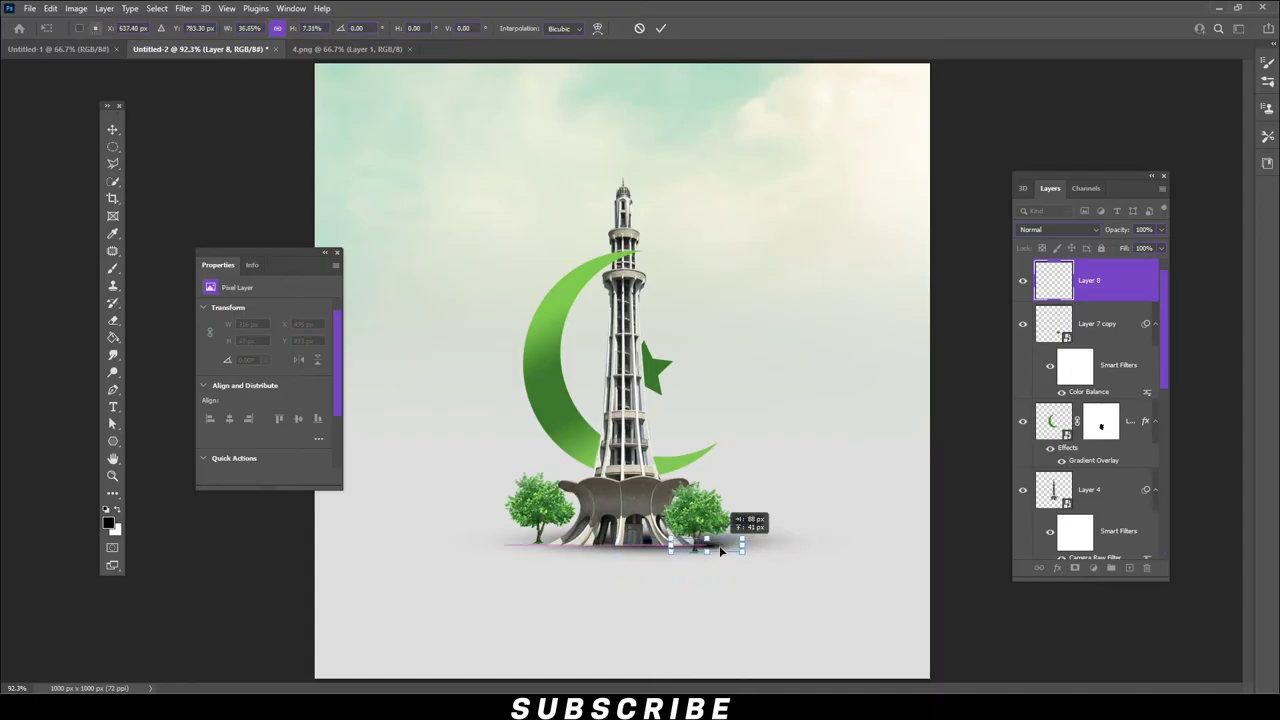
{"action": "left_click_drag", "start_coordinate": [672, 570], "coordinate": [728, 548]}
{"action": "left_click", "coordinate": [1047, 443]}
- Nudge the right tree into place with the arrow keys, then reselect the shadow layer
{"action": "left_click", "coordinate": [1109, 385]}
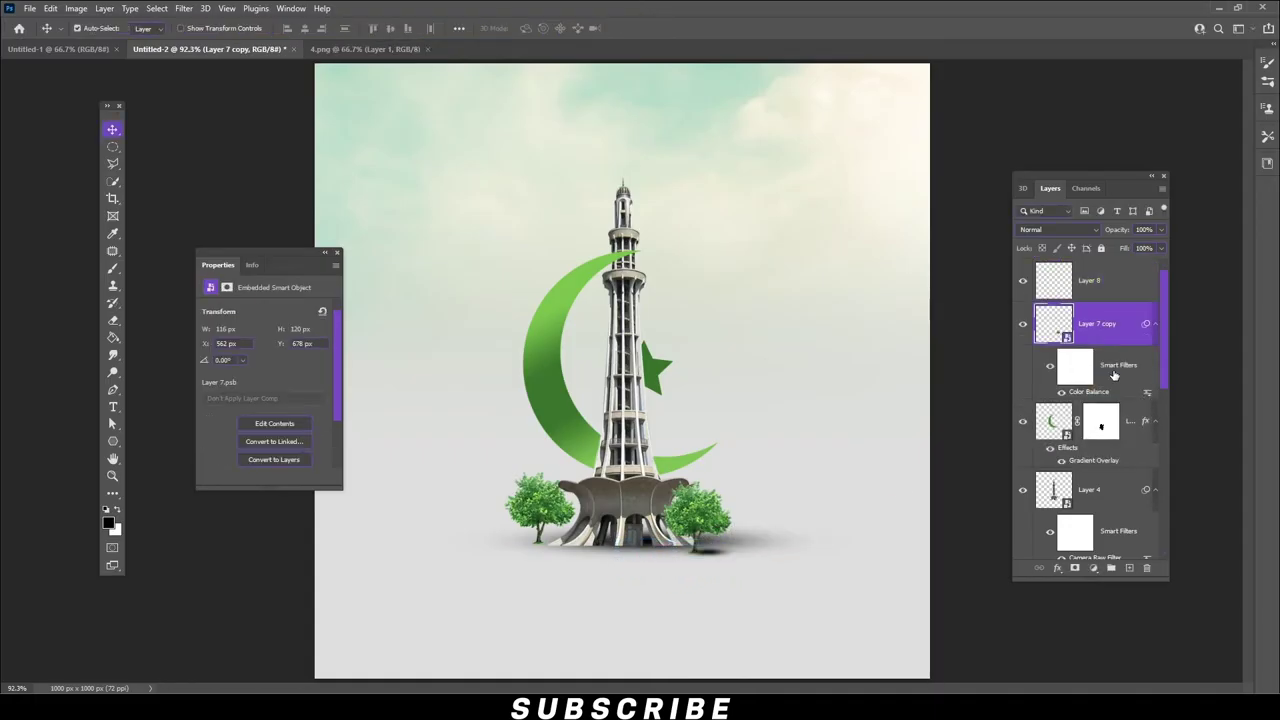
{"action": "key", "text": "Right"}
{"action": "key", "text": "Right"}
{"action": "key", "text": "Right"}
{"action": "key", "text": "Right"}
{"action": "key", "text": "Right"}
{"action": "key", "text": "Right"}
{"action": "key", "text": "Right"}
{"action": "key", "text": "Right"}
{"action": "key", "text": "Right"}
{"action": "key", "text": "shift+Left"}
{"action": "key", "text": "shift+Left"}
{"action": "key", "text": "Down"}
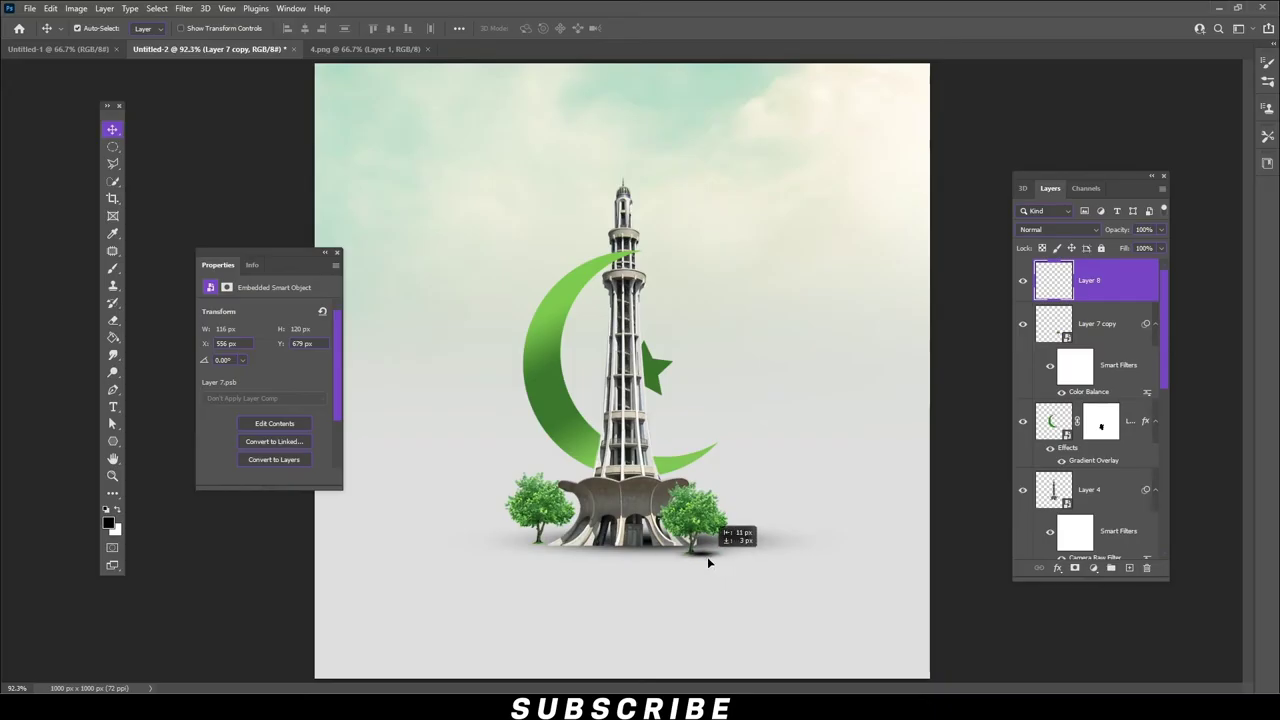
{"action": "left_click", "coordinate": [1110, 290]}
- Put the shadow layer below the tree copy, set its fill to 54%, and shift it left
{"action": "left_click_drag", "start_coordinate": [1110, 310], "coordinate": [1110, 400]}
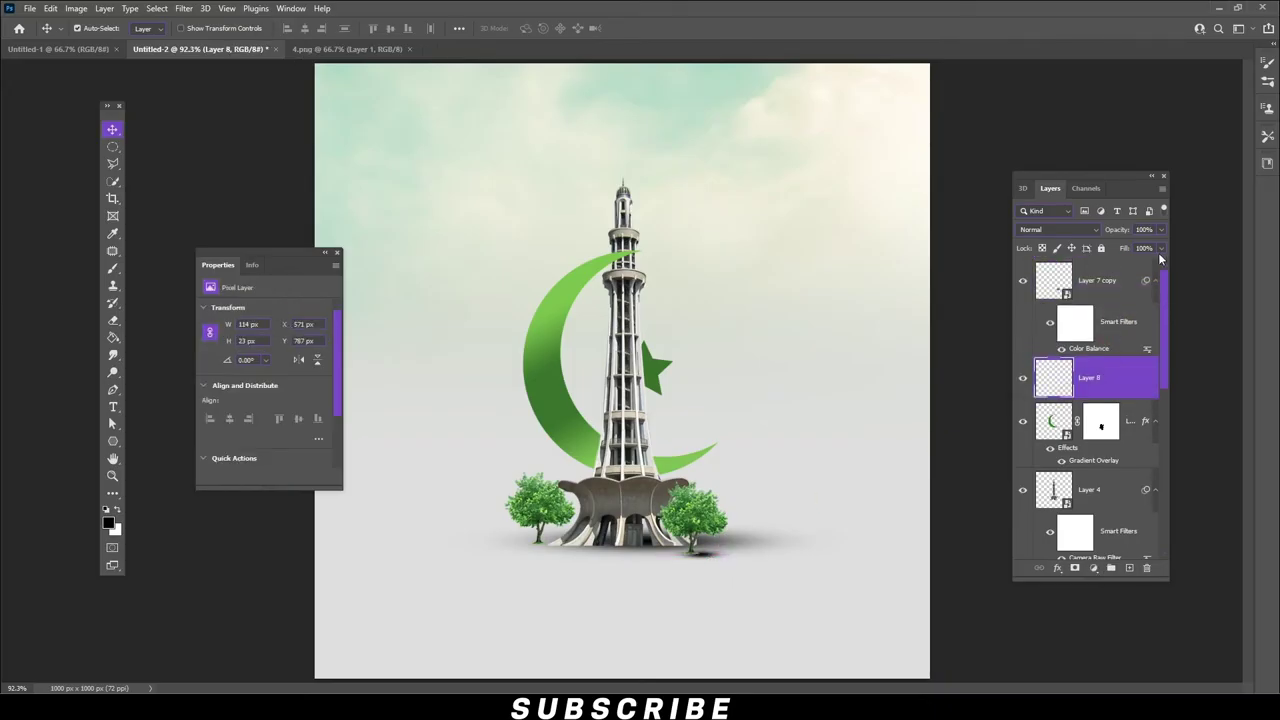
{"action": "left_click_drag", "start_coordinate": [1158, 262], "coordinate": [1131, 262]}
{"action": "left_click_drag", "start_coordinate": [729, 561], "coordinate": [697, 558]}
- Alt-drag a duplicate of the shadow and position it under the right tree
{"action": "left_click_drag", "start_coordinate": [1116, 390], "coordinate": [1129, 567]}
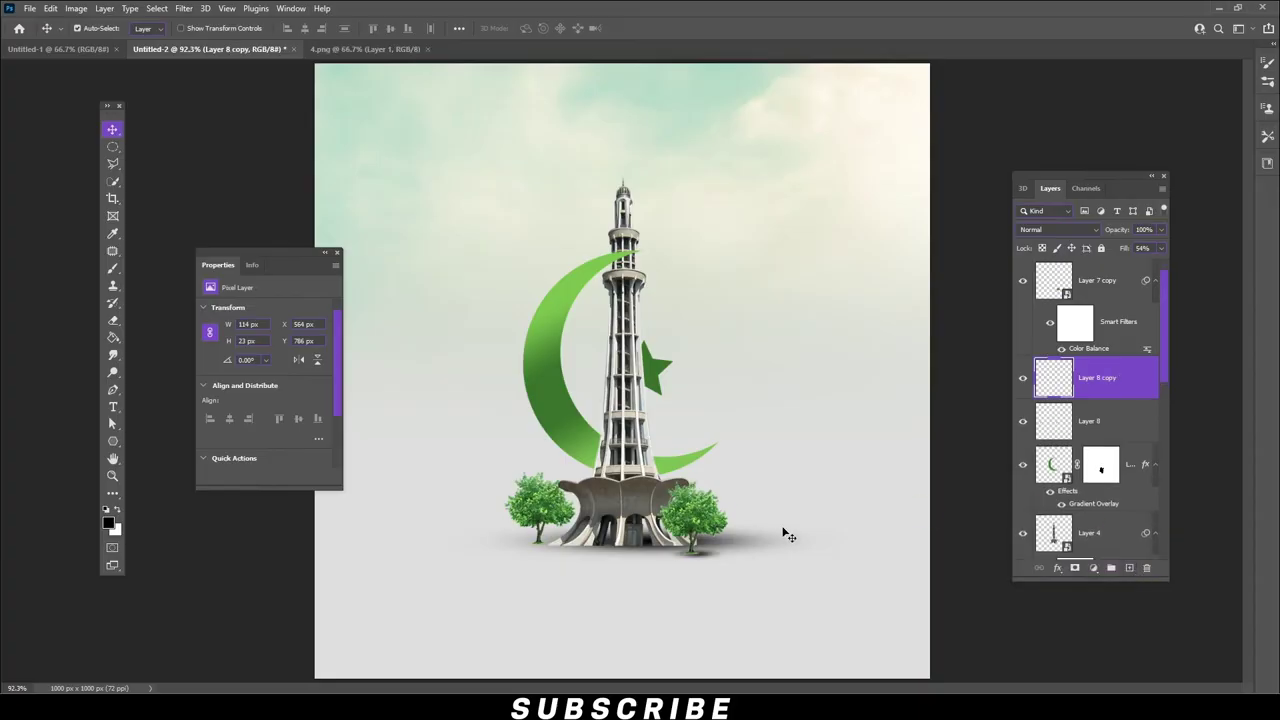
{"action": "scroll", "coordinate": [1134, 427], "scroll_direction": "down", "scroll_amount": 5}
{"action": "scroll", "coordinate": [1127, 383], "scroll_direction": "up", "scroll_amount": 3}
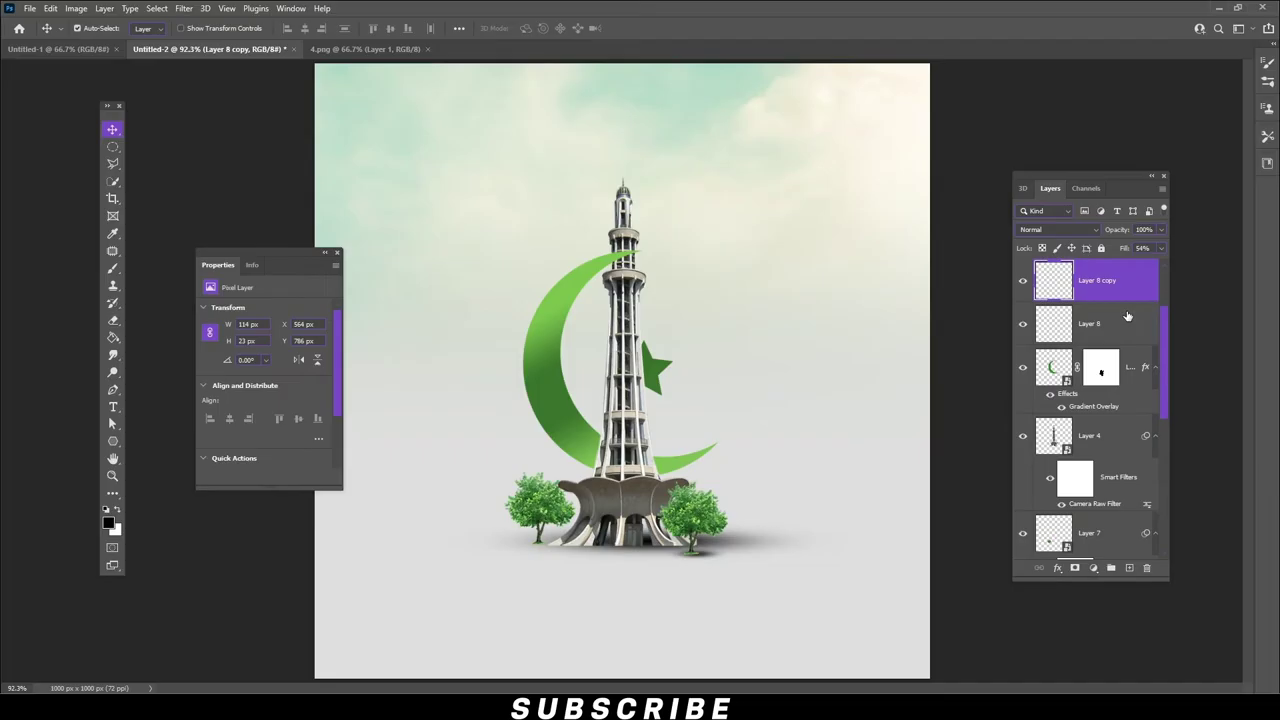
{"action": "mouse_move", "coordinate": [1107, 539]}
{"action": "left_mouse_down"}
{"action": "mouse_move", "coordinate": [1128, 426]}
{"action": "mouse_move", "coordinate": [1117, 482]}
{"action": "left_mouse_up"}
{"action": "left_click_drag", "start_coordinate": [714, 564], "coordinate": [537, 545]}
{"action": "left_click", "coordinate": [701, 557]}
{"action": "left_click_drag", "start_coordinate": [766, 568], "coordinate": [733, 536]}
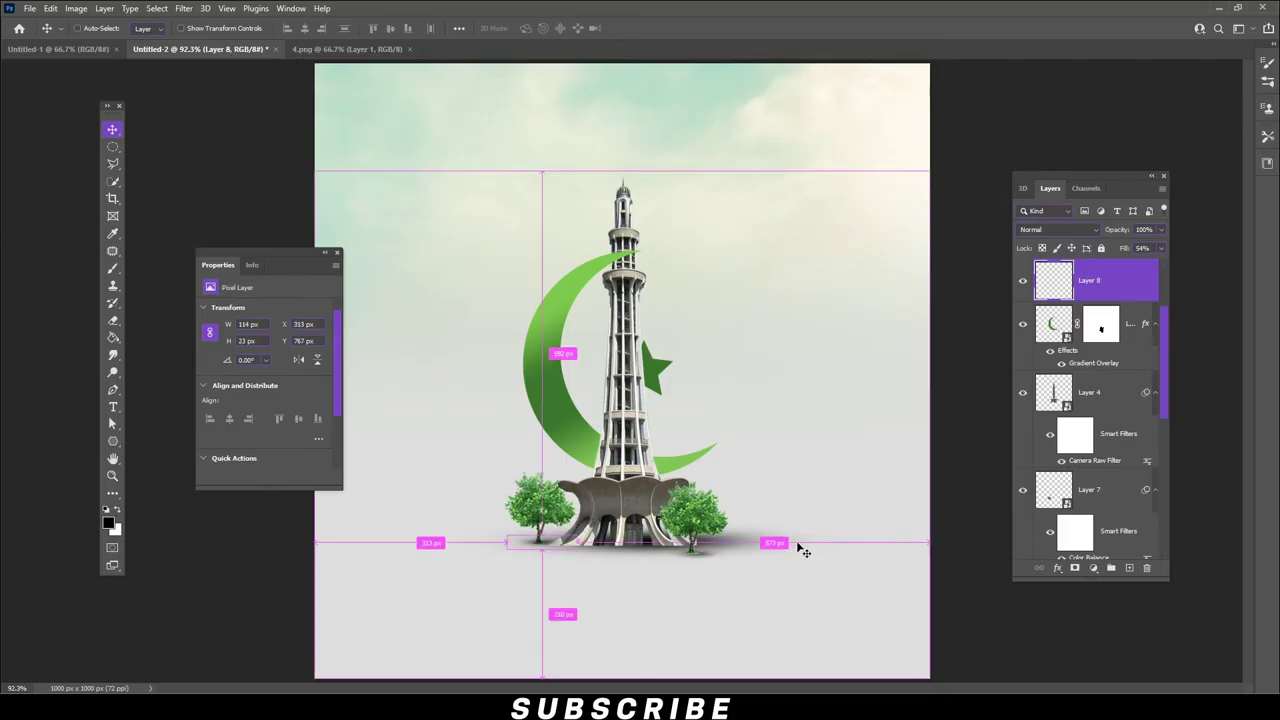
- Make another shadow copy (Ctrl+J) and shrink it to about 87% with Free Transform
{"action": "key", "text": "ctrl+j"}
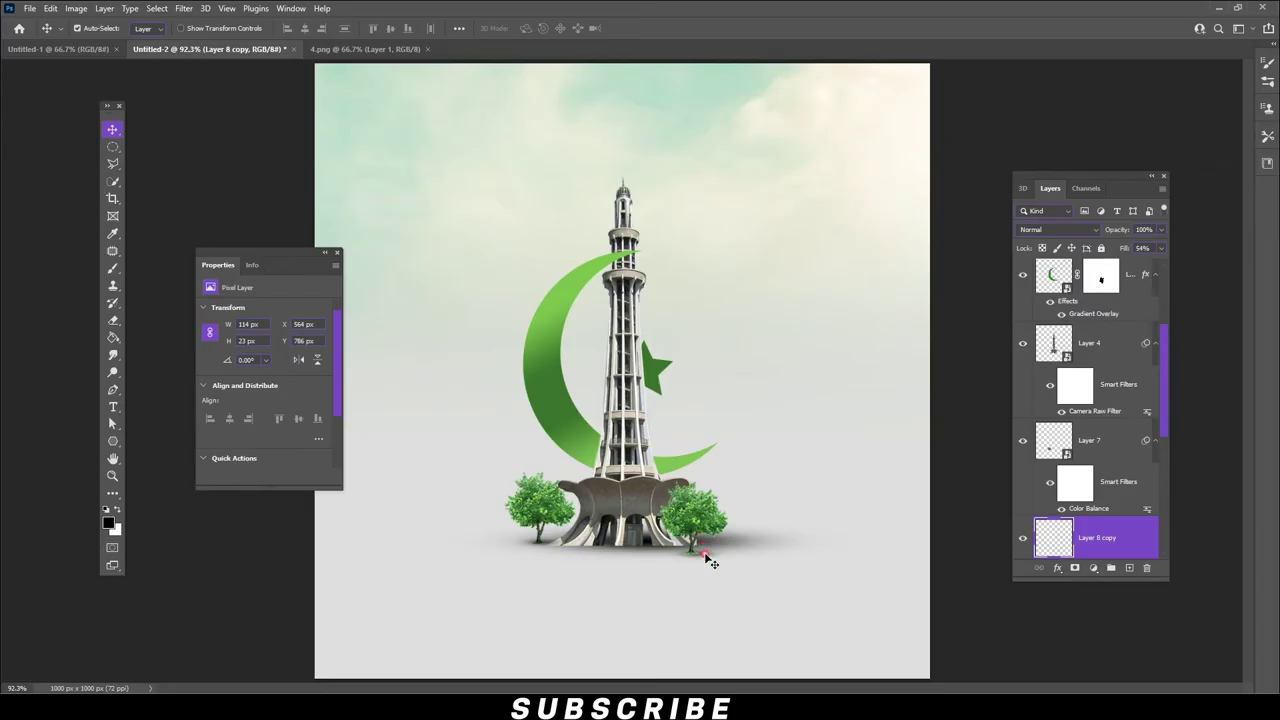
{"action": "left_click", "coordinate": [50, 8]}
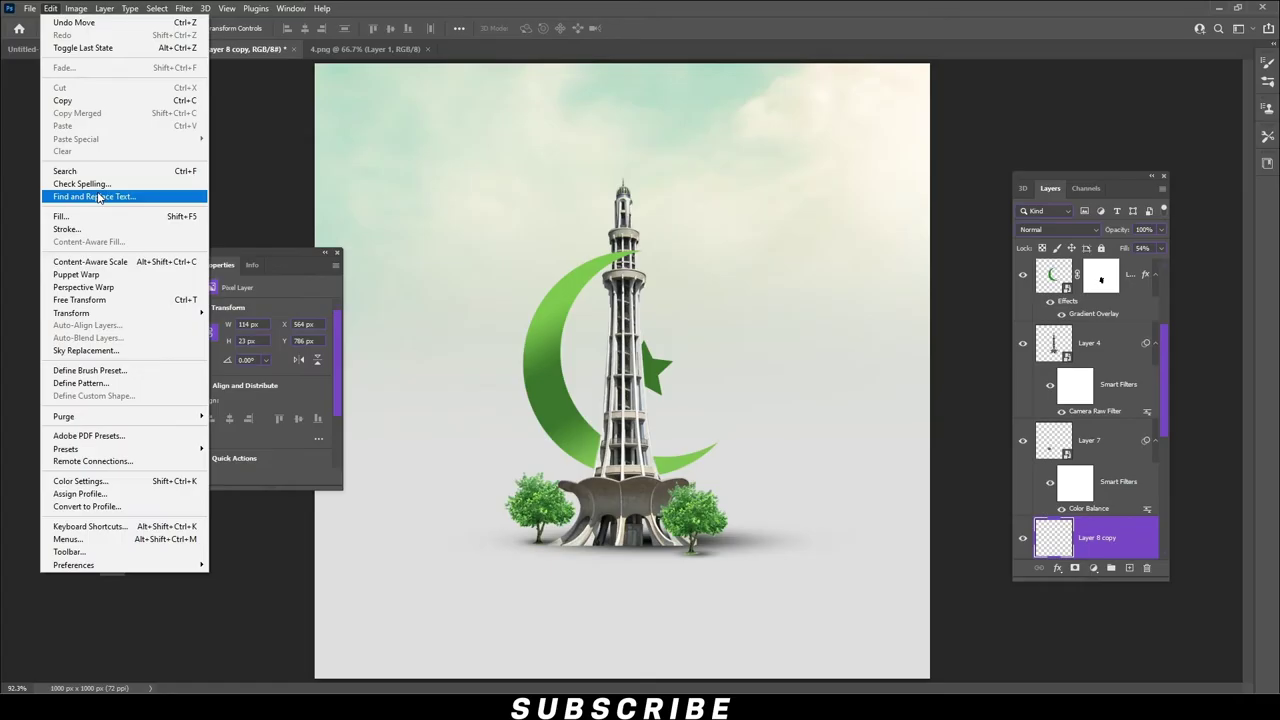
{"action": "left_click", "coordinate": [100, 296]}
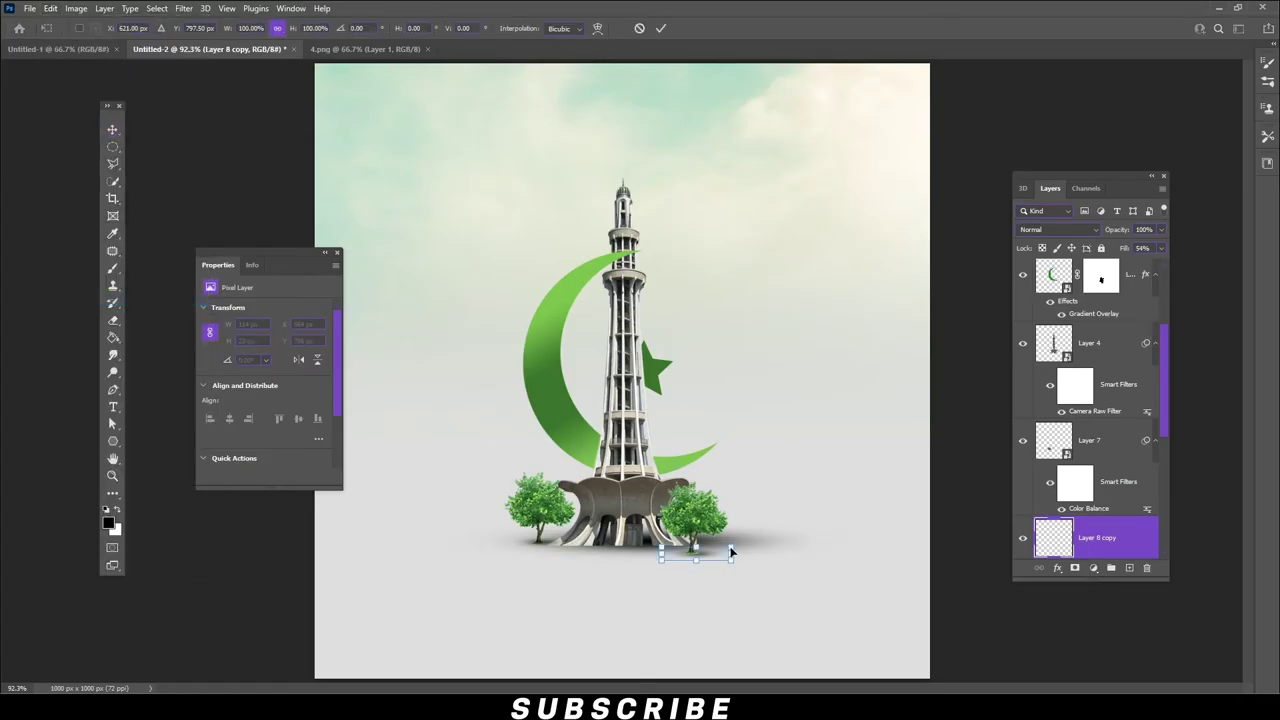
{"action": "left_click_drag", "start_coordinate": [729, 551], "coordinate": [717, 556]}
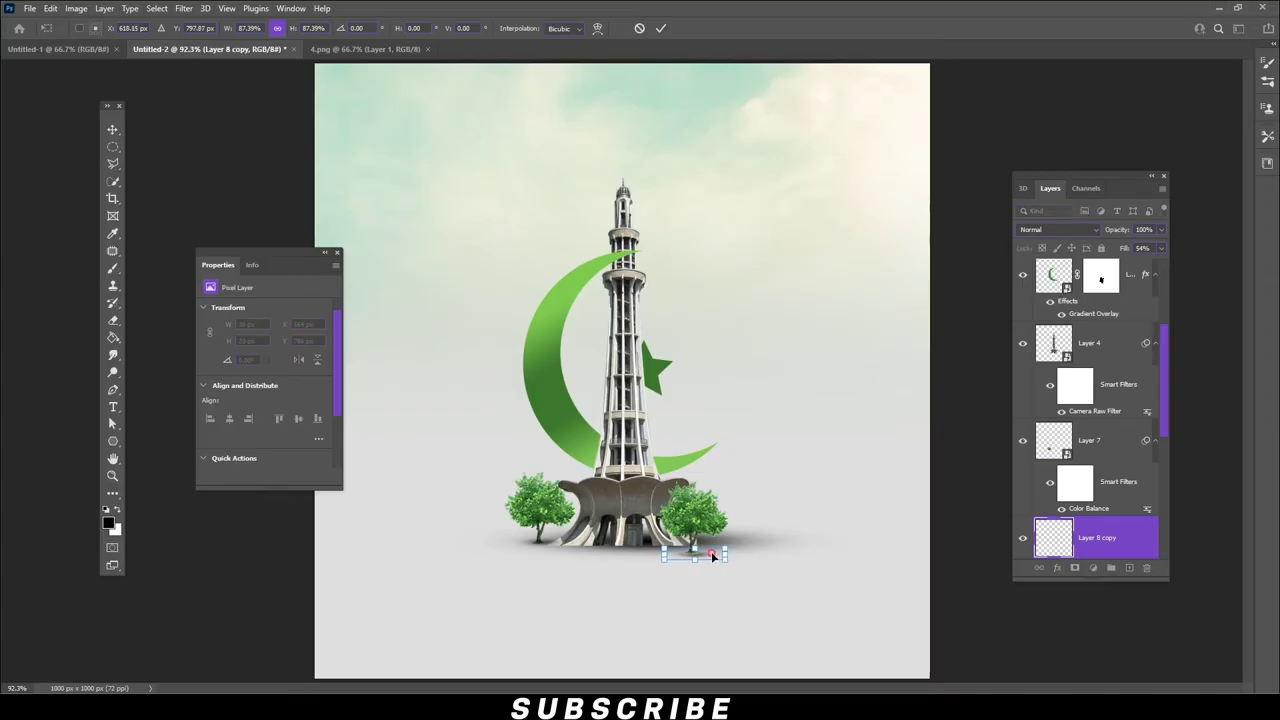
{"action": "key", "text": "Return"}
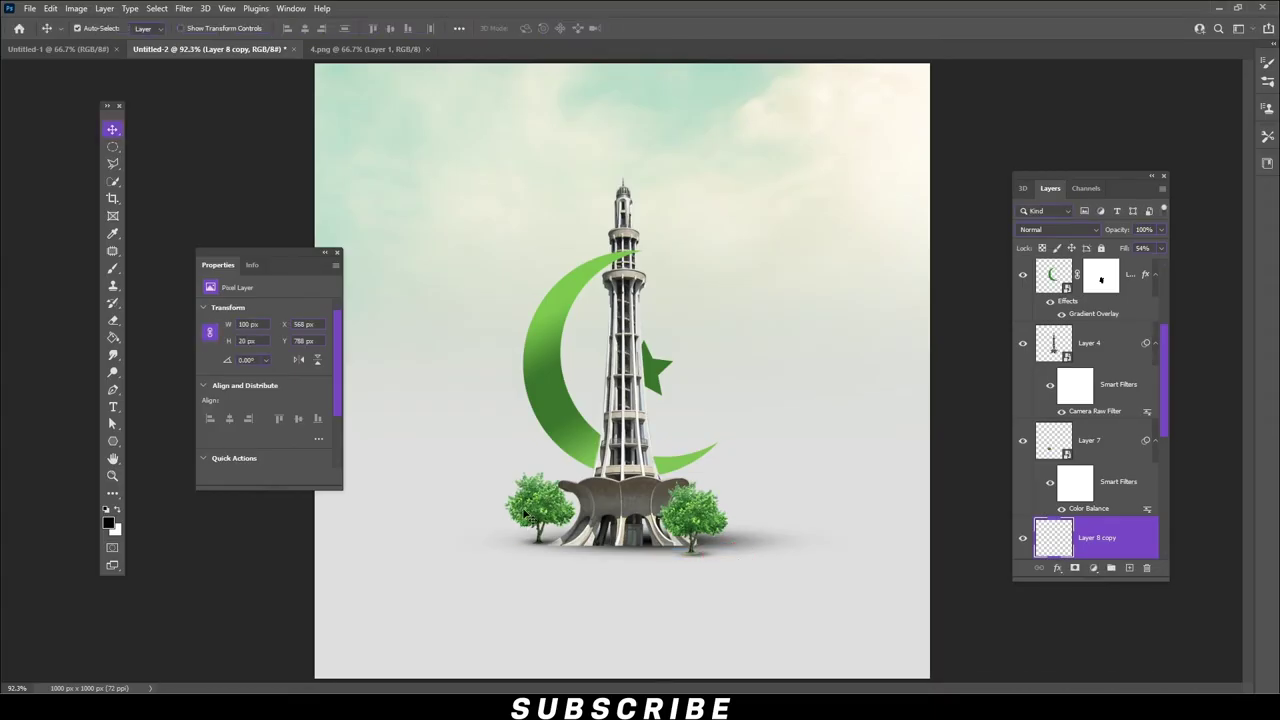
{"action": "left_click", "coordinate": [530, 512]}
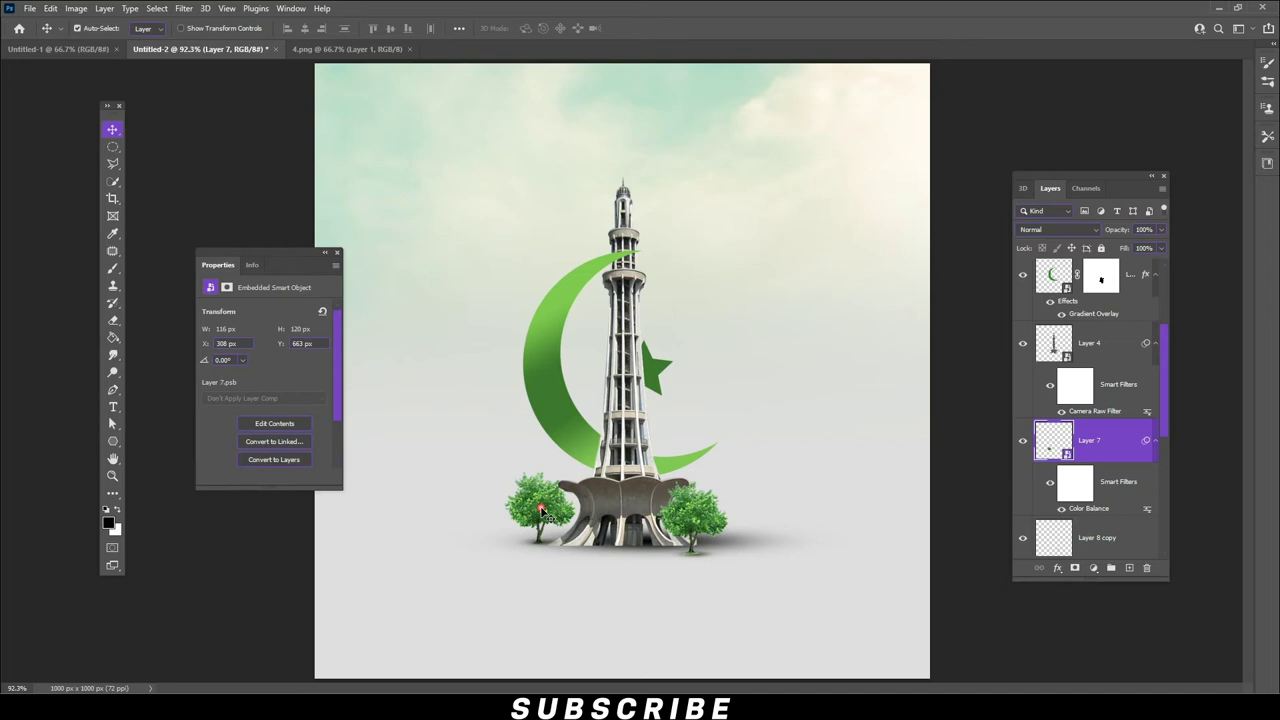
- Add a mask to the left tree and set up a 100 px harder black brush
{"action": "left_click", "coordinate": [1075, 568]}
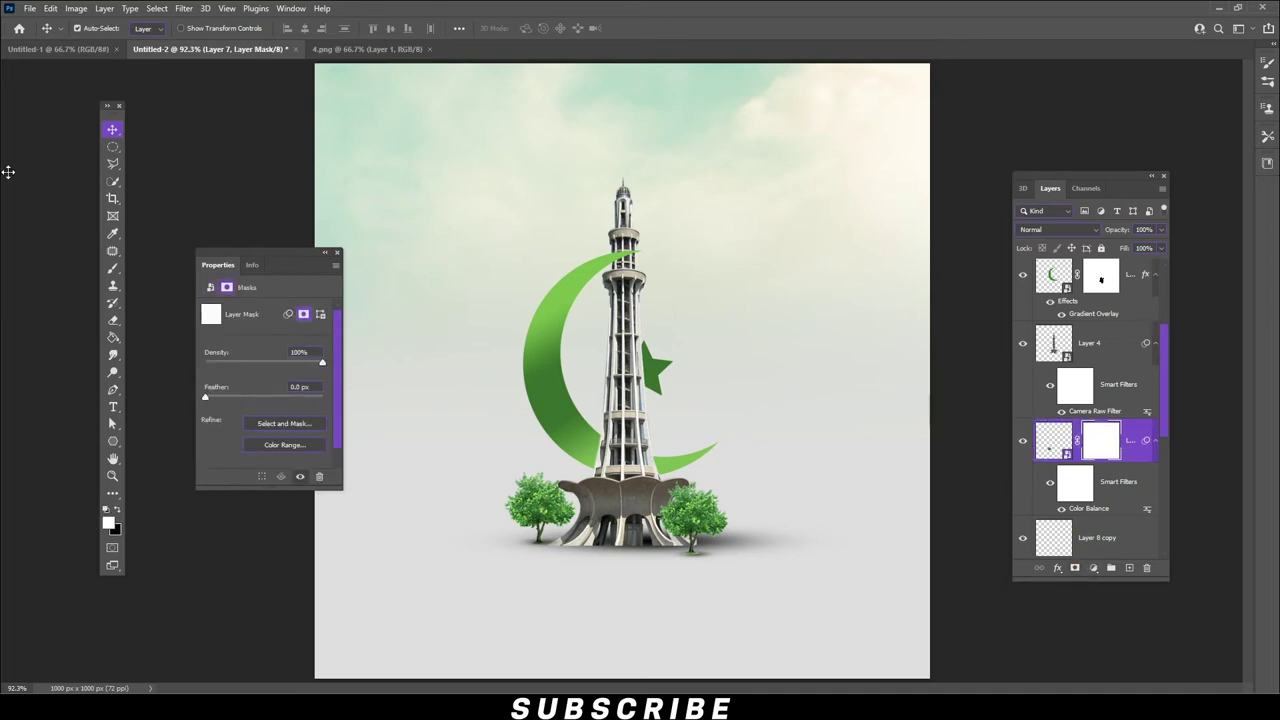
{"action": "left_click", "coordinate": [112, 268]}
{"action": "left_click", "coordinate": [92, 29]}
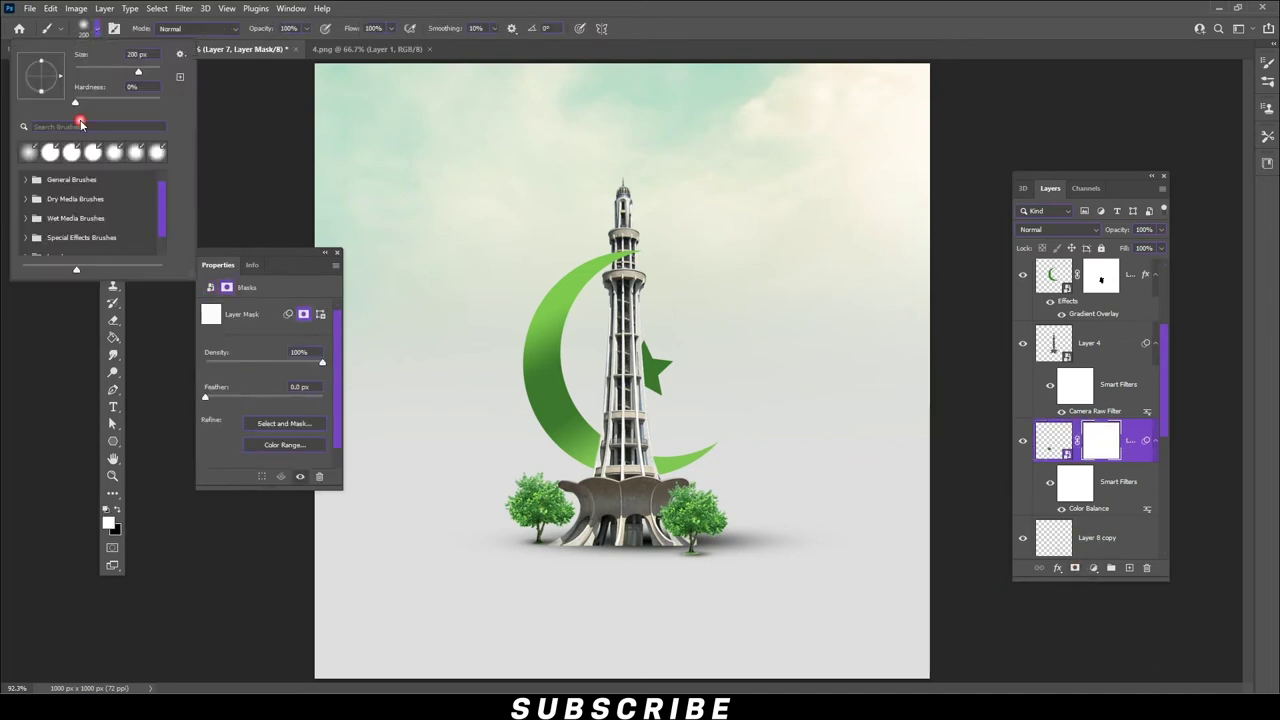
{"action": "left_click_drag", "start_coordinate": [117, 99], "coordinate": [117, 76]}
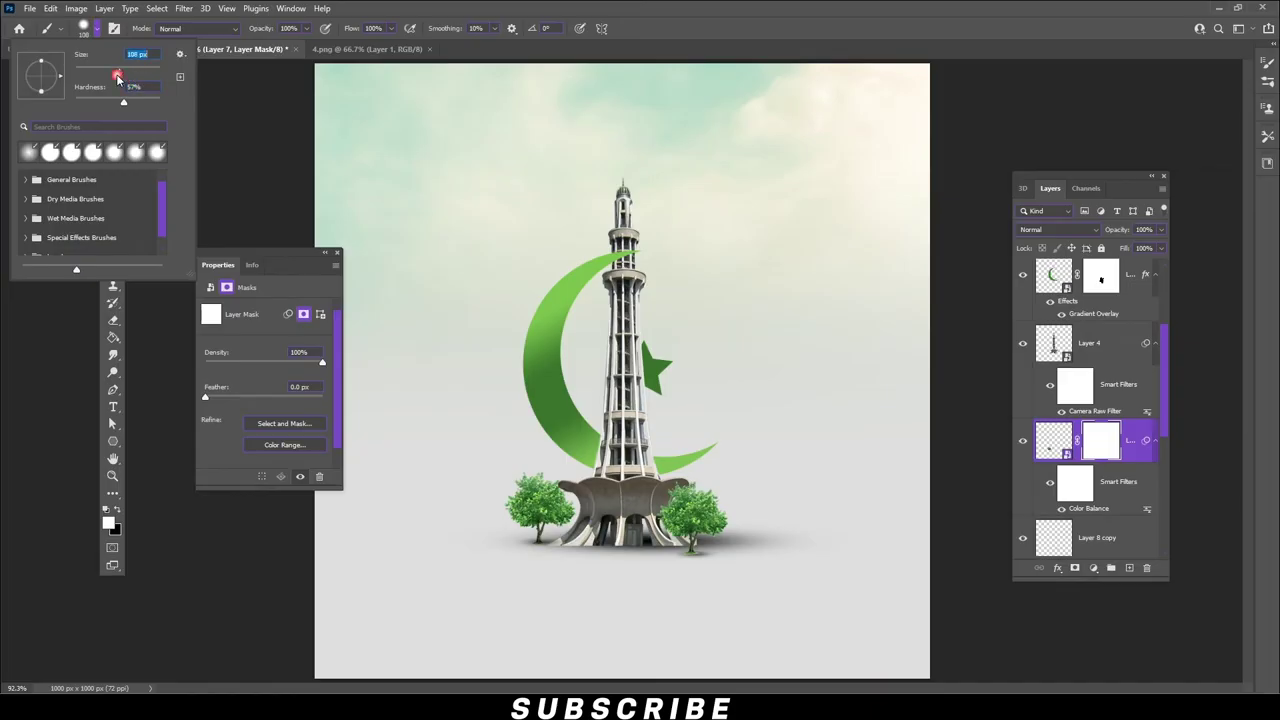
{"action": "left_click", "coordinate": [762, 33]}
{"action": "left_click", "coordinate": [114, 512]}
- Paint black on the mask to hide the left tree's base into the monument
{"action": "left_click", "coordinate": [600, 557]}
{"action": "left_click", "coordinate": [543, 563]}
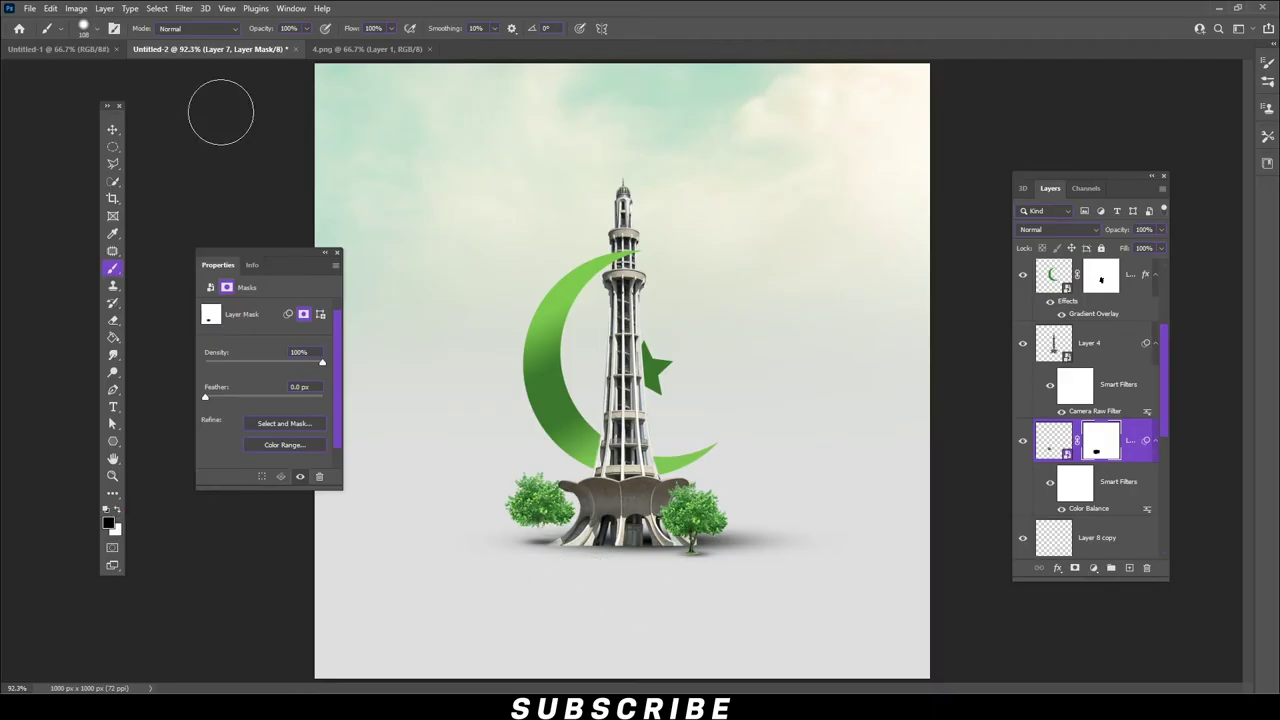
{"action": "left_click", "coordinate": [90, 32]}
{"action": "left_click", "coordinate": [674, 94]}
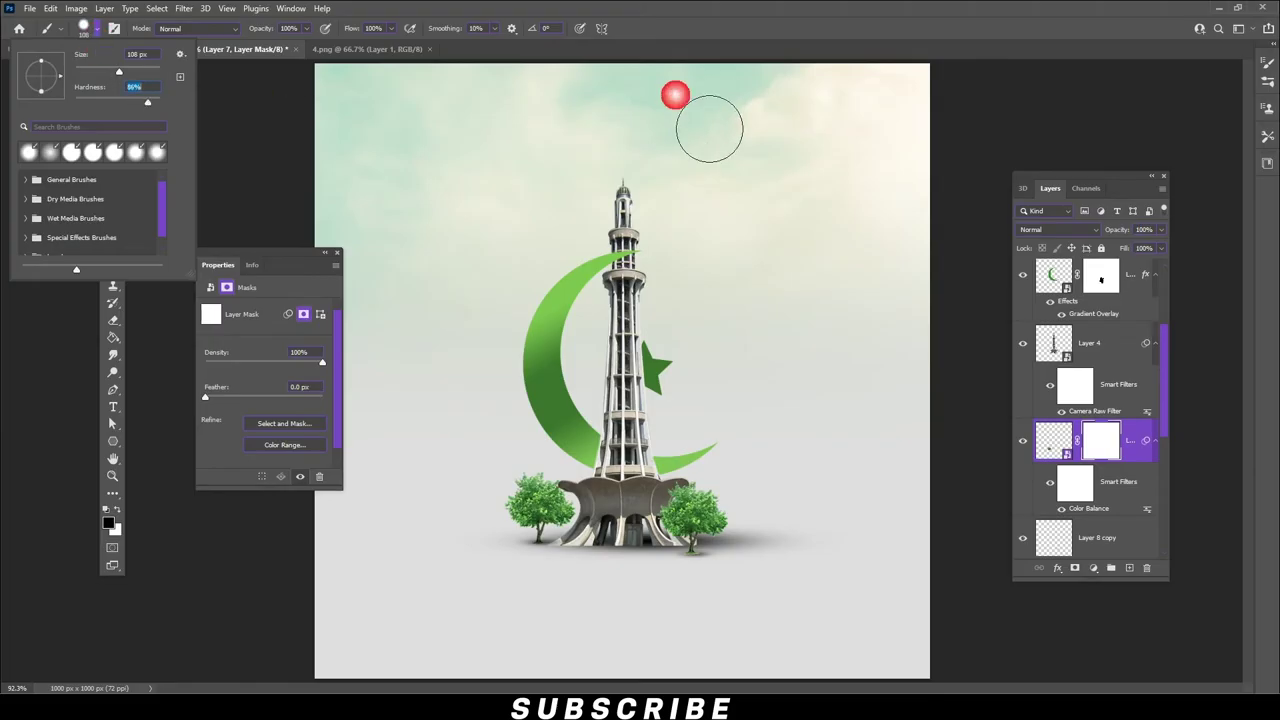
{"action": "left_click", "coordinate": [609, 509]}
{"action": "left_click", "coordinate": [543, 561]}
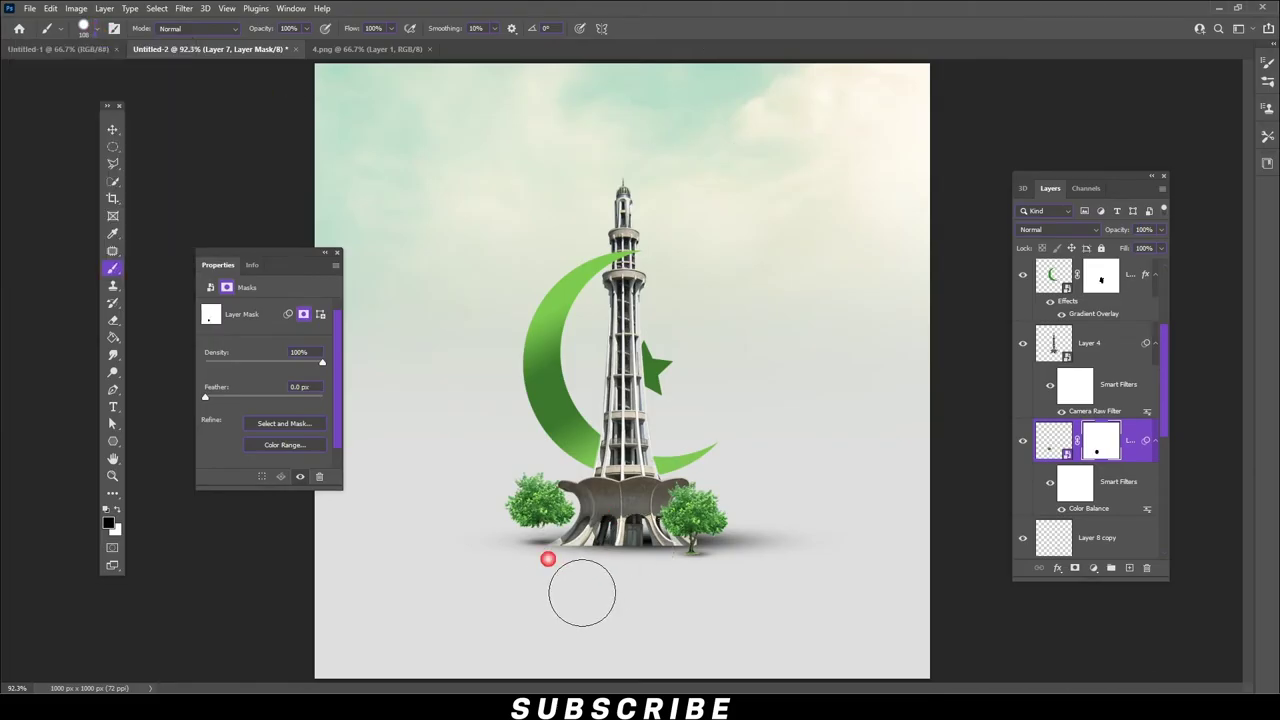
{"action": "left_click", "coordinate": [545, 554]}
- Lower the left tree about 28 px and place a duplicate of it slightly left
{"action": "key", "text": "v"}
{"action": "left_click_drag", "start_coordinate": [537, 494], "coordinate": [542, 515]}
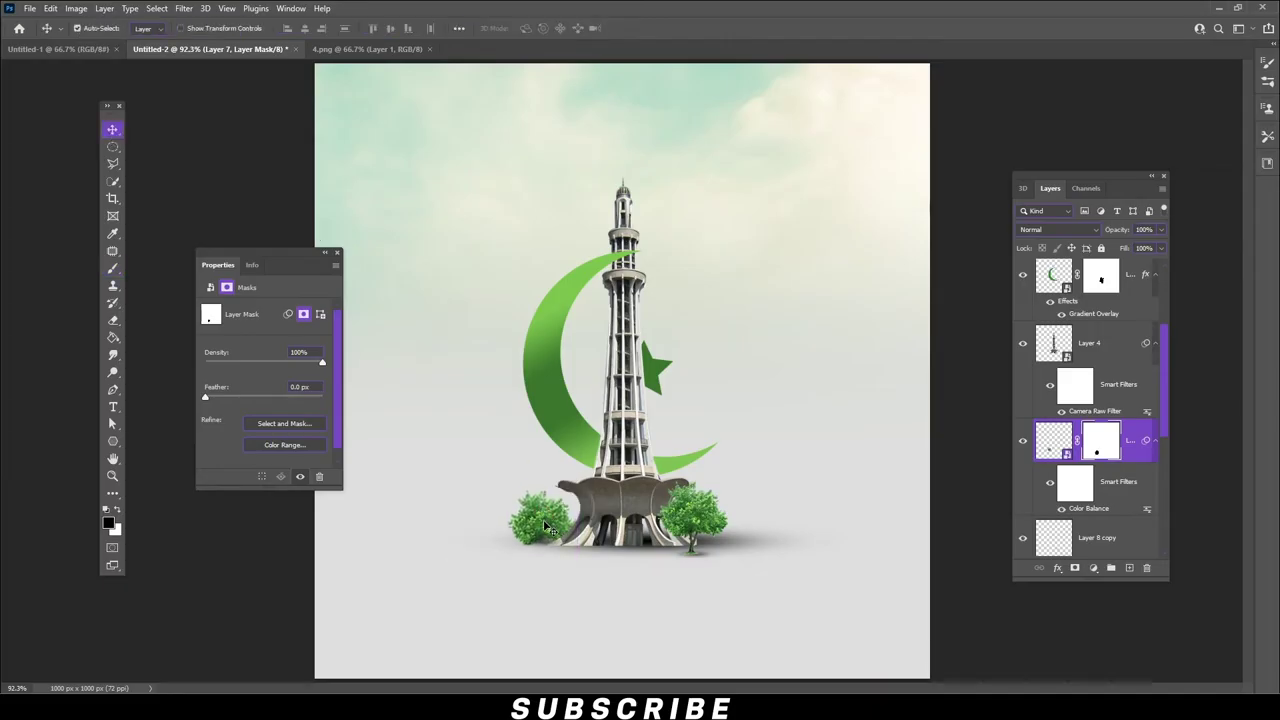
{"action": "left_click_drag", "start_coordinate": [1143, 434], "coordinate": [1138, 511]}
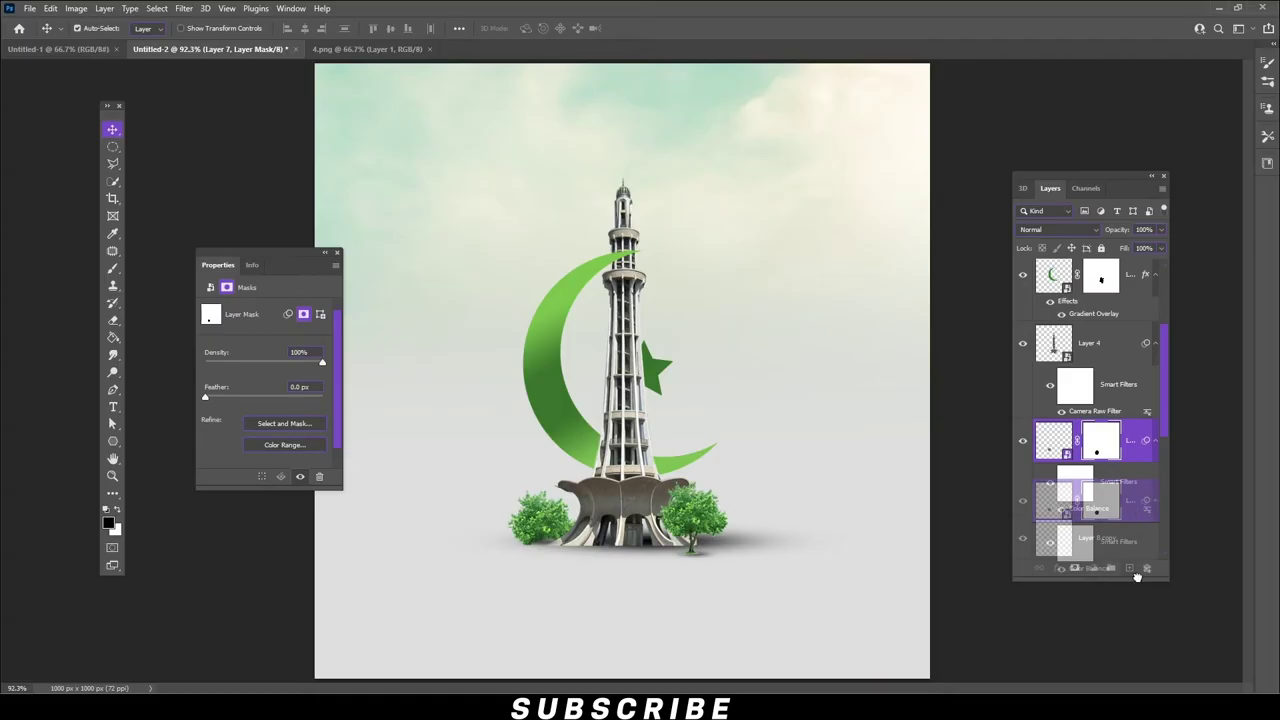
{"action": "left_click_drag", "start_coordinate": [1143, 568], "coordinate": [1143, 568]}
{"action": "mouse_move", "coordinate": [556, 526]}
{"action": "left_mouse_down"}
{"action": "mouse_move", "coordinate": [570, 540]}
{"action": "mouse_move", "coordinate": [553, 521]}
{"action": "left_mouse_up"}
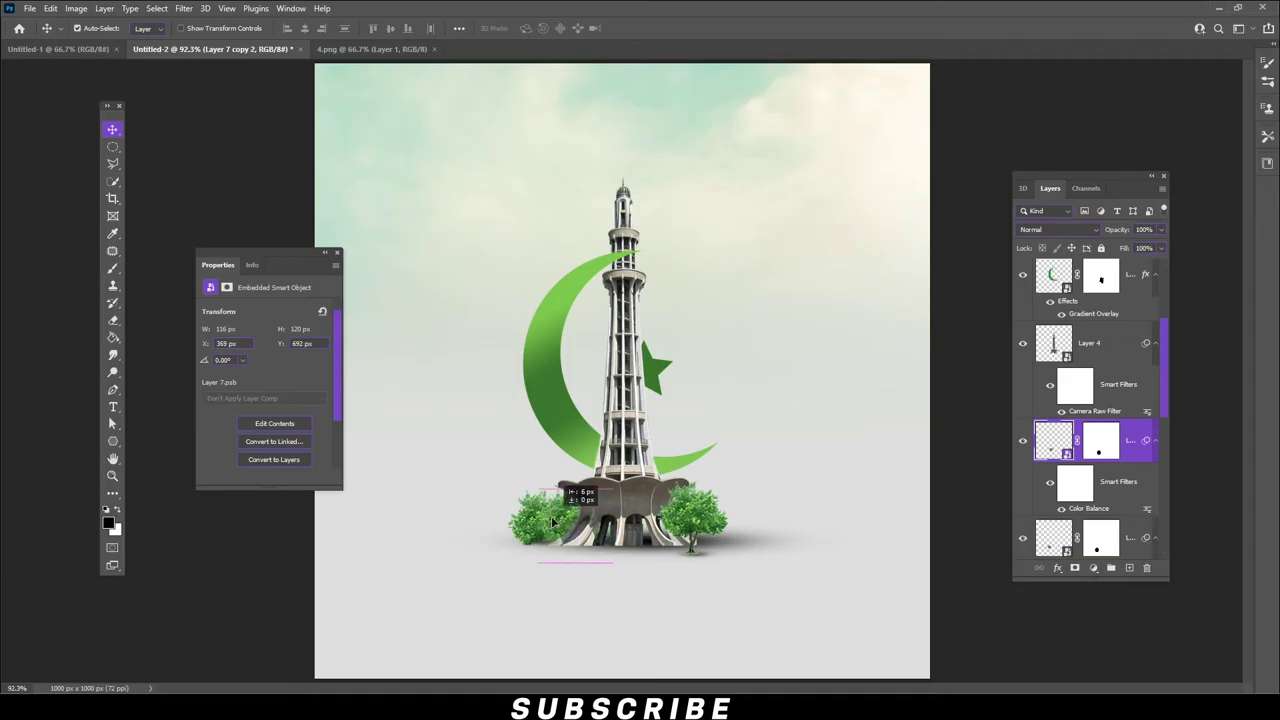
{"action": "left_click_drag", "start_coordinate": [553, 521], "coordinate": [530, 533]}
{"action": "left_click", "coordinate": [565, 545]}
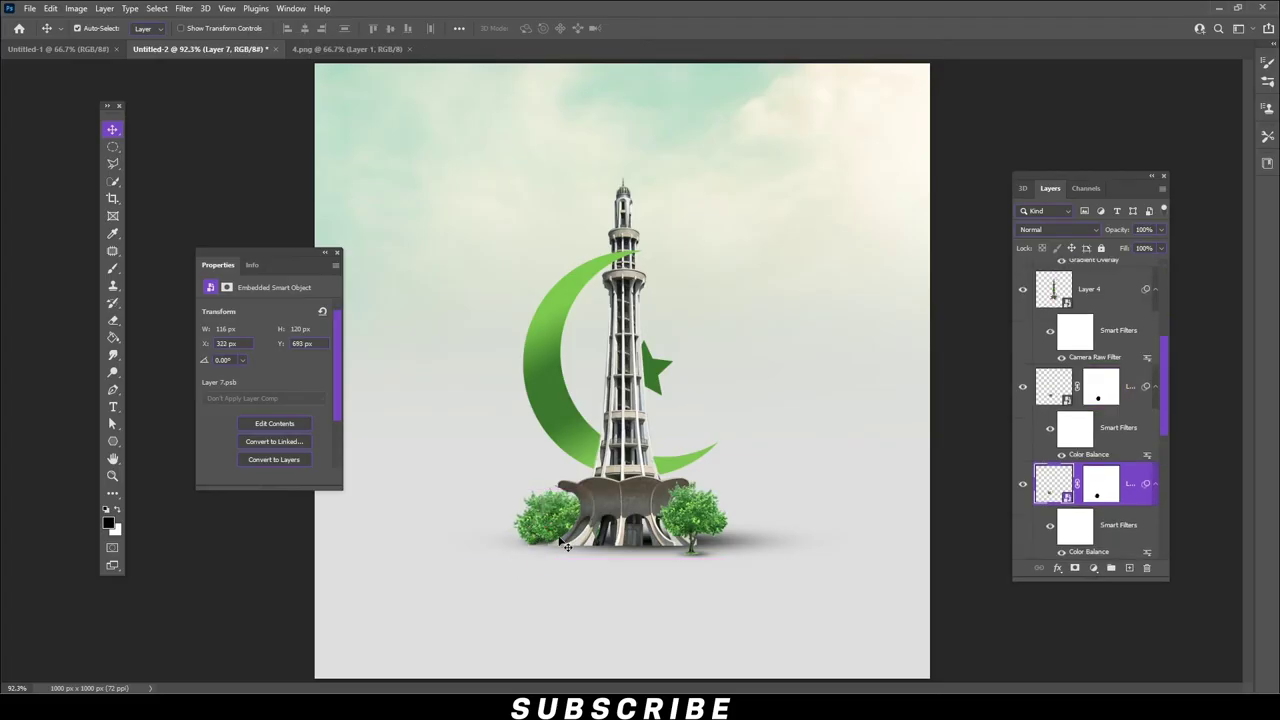
- Close 4.png, open 6.png, and drag the balustrade into the poster as a new layer
{"action": "left_click", "coordinate": [409, 49]}
{"action": "left_click", "coordinate": [30, 8]}
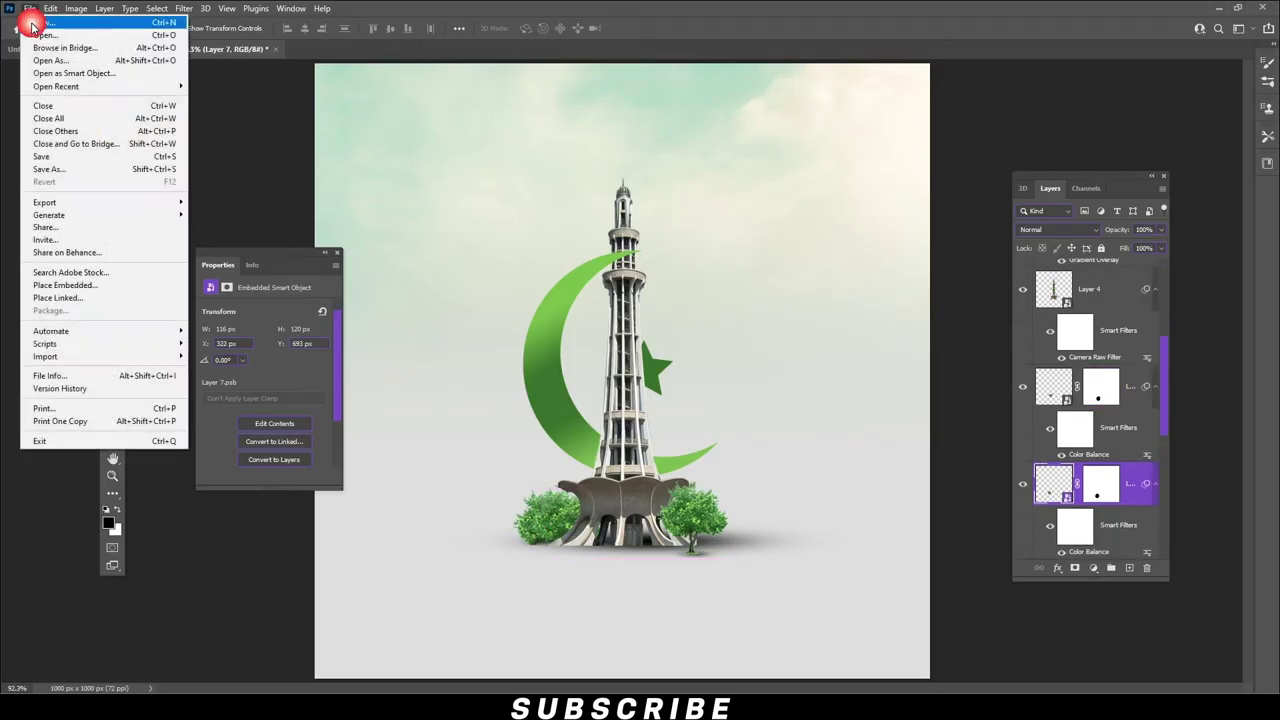
{"action": "left_click", "coordinate": [36, 32]}
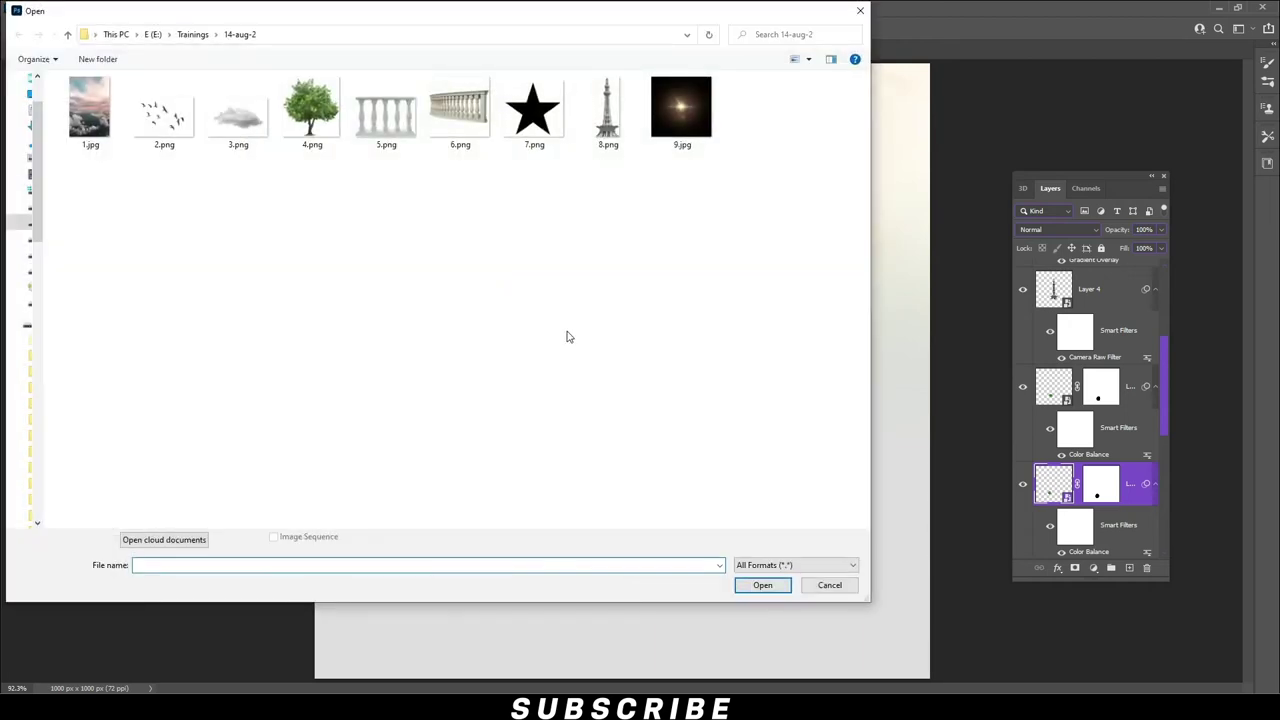
{"action": "left_click", "coordinate": [463, 124]}
{"action": "double_click", "coordinate": [463, 124]}
{"action": "mouse_move", "coordinate": [604, 291]}
{"action": "left_mouse_down"}
{"action": "mouse_move", "coordinate": [202, 50]}
{"action": "mouse_move", "coordinate": [386, 251]}
{"action": "mouse_move", "coordinate": [664, 408]}
{"action": "left_mouse_up"}
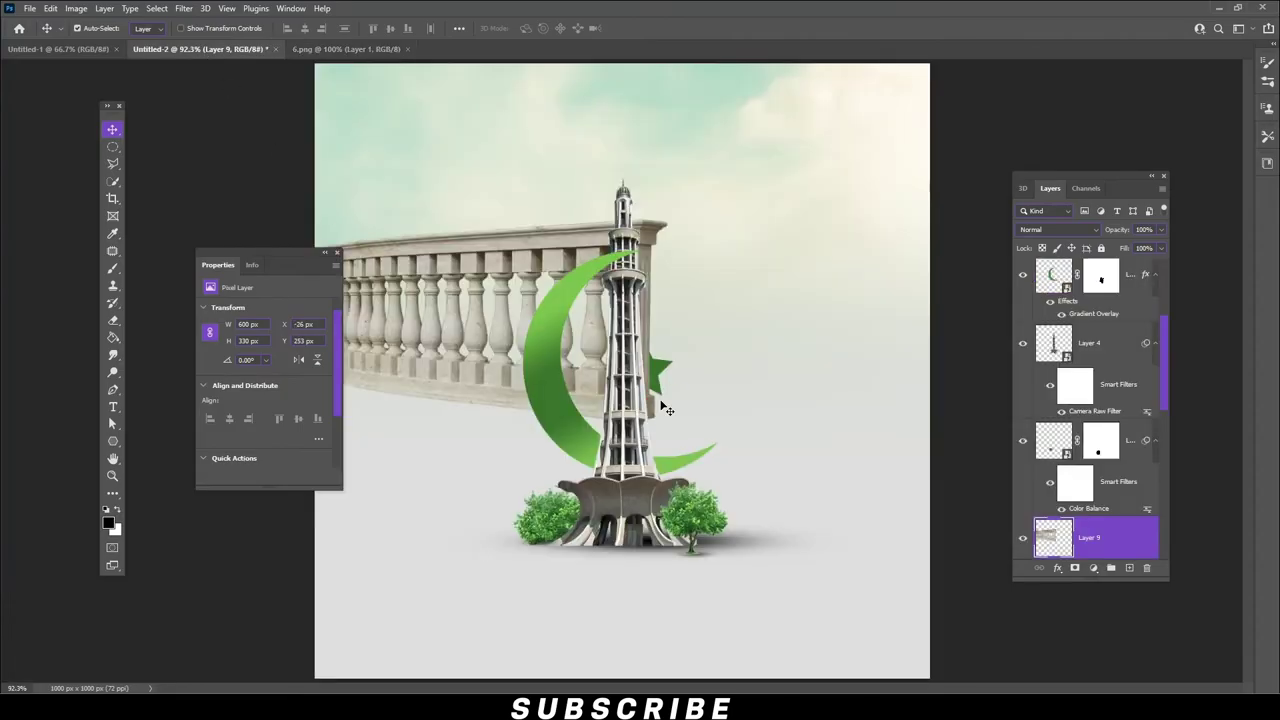
- Convert the balustrade to a smart object and scale it to about 35% beside the tower base
{"action": "scroll", "coordinate": [1108, 468], "scroll_direction": "down", "scroll_amount": 2}
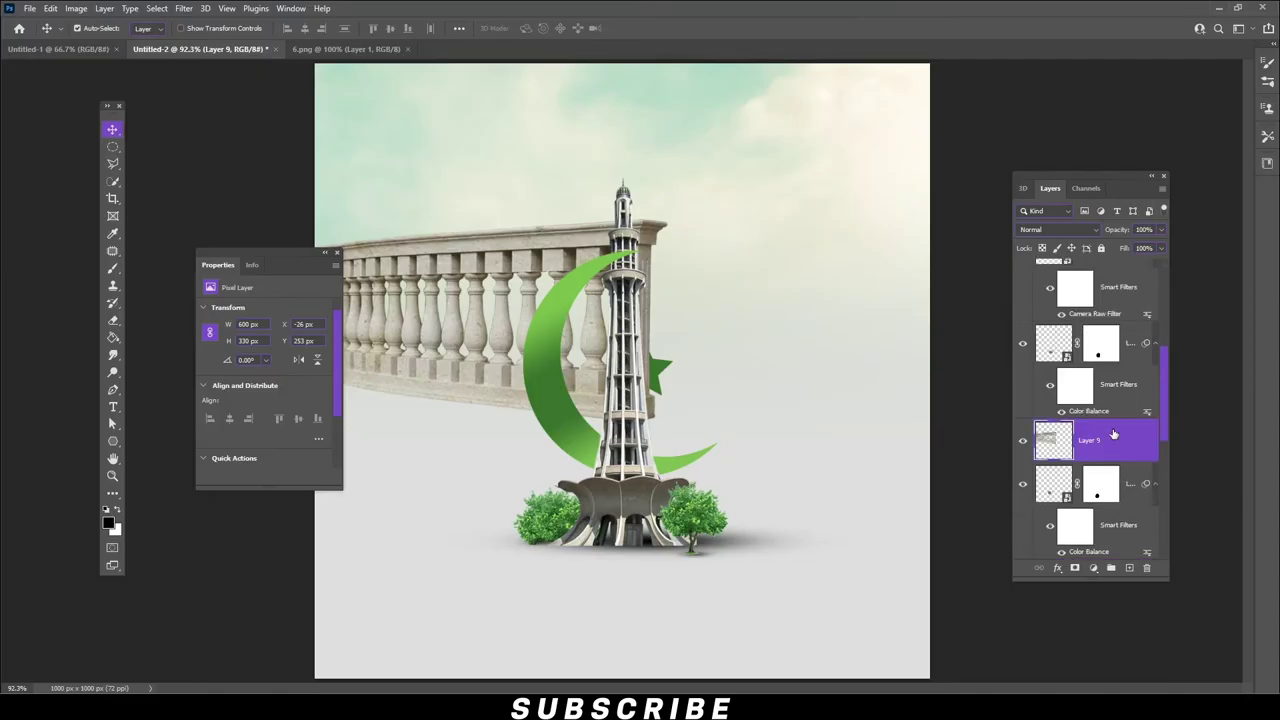
{"action": "right_click", "coordinate": [1136, 452]}
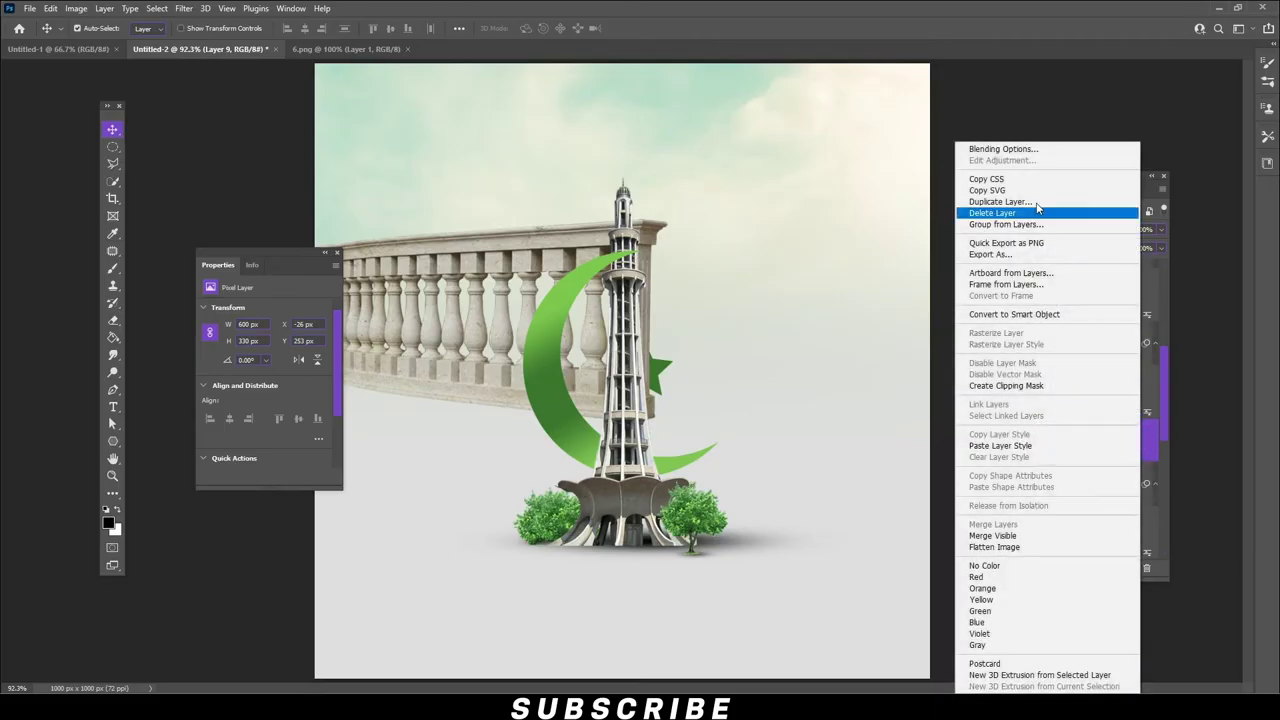
{"action": "left_click", "coordinate": [1035, 317]}
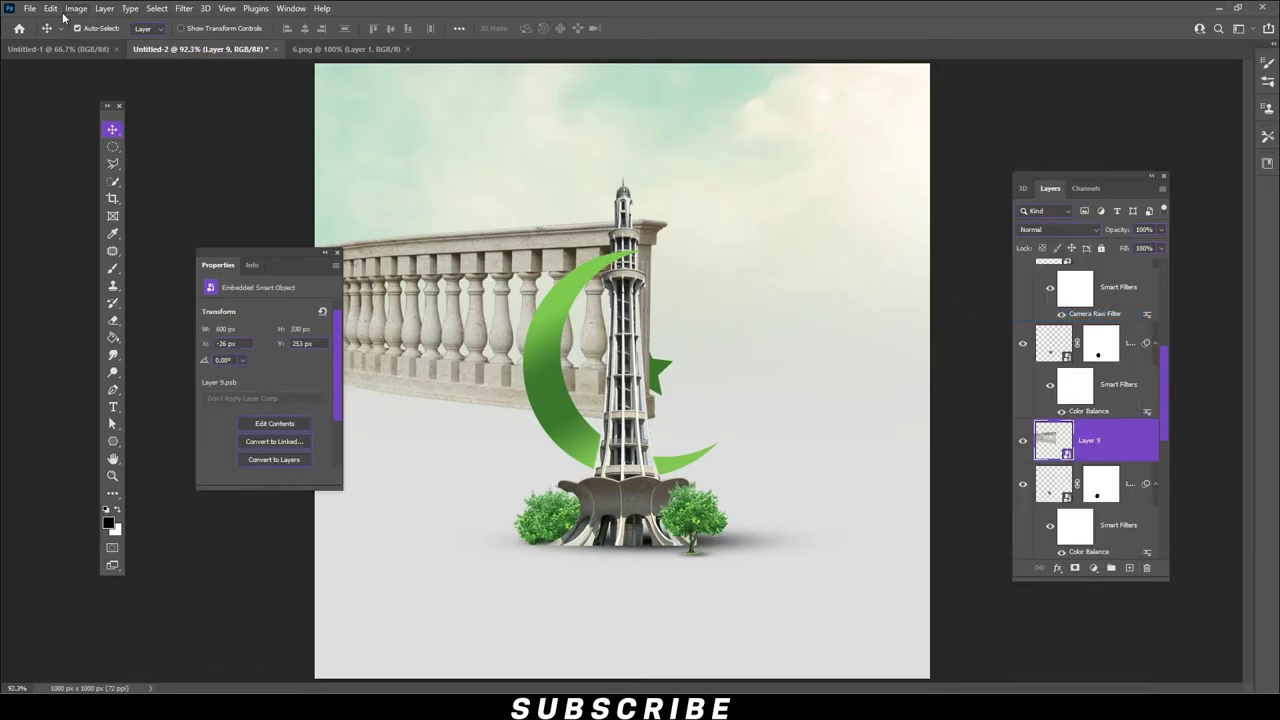
{"action": "left_click", "coordinate": [50, 9]}
{"action": "left_click", "coordinate": [140, 300]}
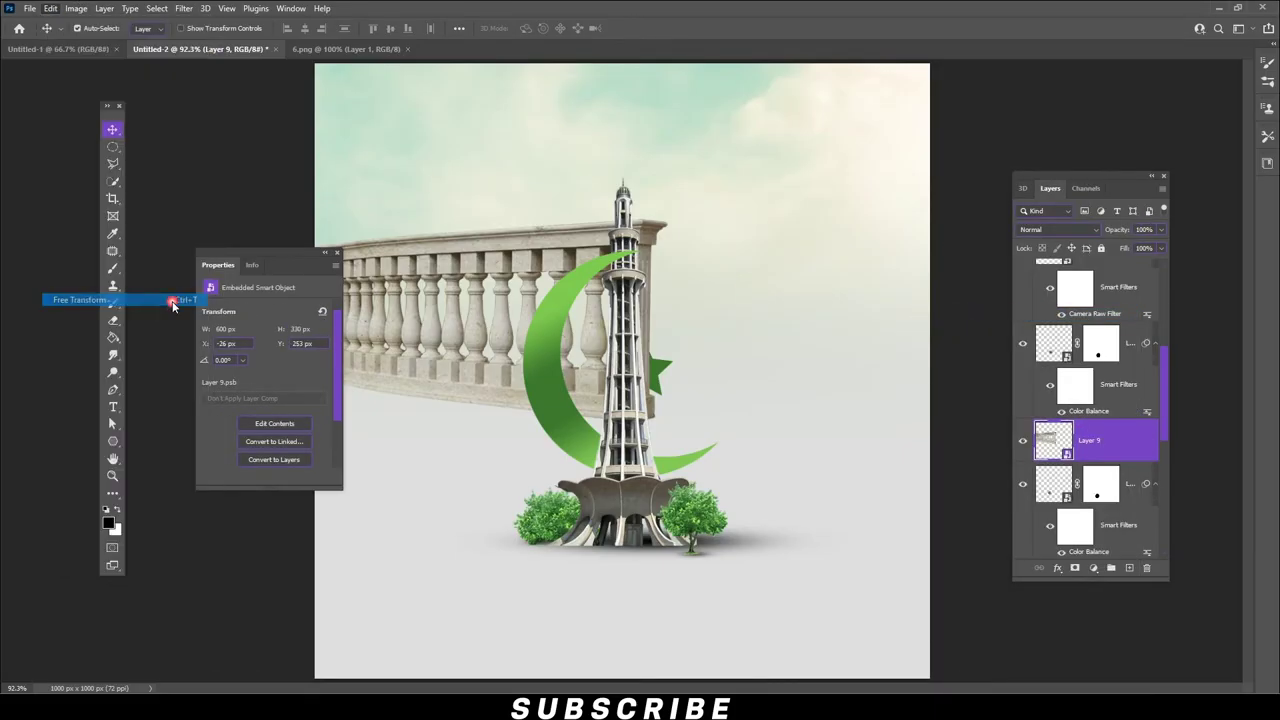
{"action": "mouse_move", "coordinate": [667, 219]}
{"action": "left_mouse_down"}
{"action": "mouse_move", "coordinate": [450, 338]}
{"action": "mouse_move", "coordinate": [550, 485]}
{"action": "mouse_move", "coordinate": [567, 471]}
{"action": "left_mouse_up"}
{"action": "left_click_drag", "start_coordinate": [484, 504], "coordinate": [507, 506]}
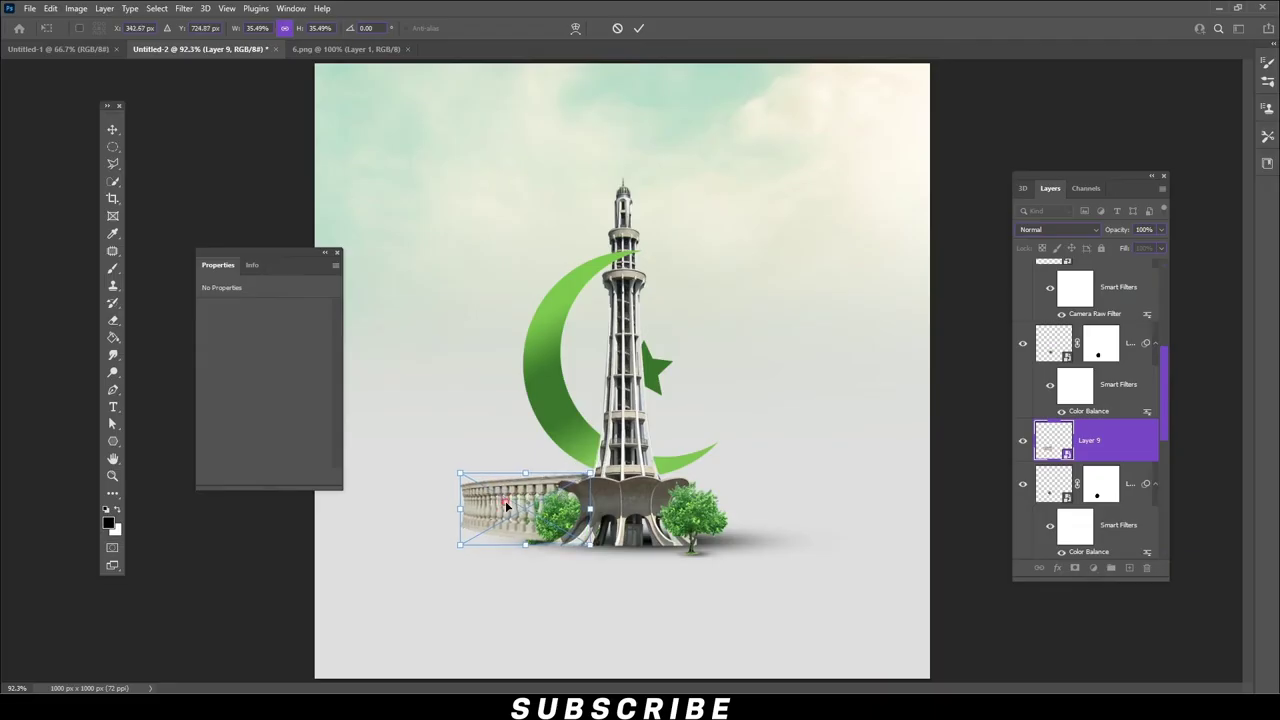
{"action": "key", "text": "Return"}
- Move balustrade Layer 9 below Layer 6 so it sits behind the trees
{"action": "scroll", "coordinate": [1133, 447], "scroll_direction": "down", "scroll_amount": 3}
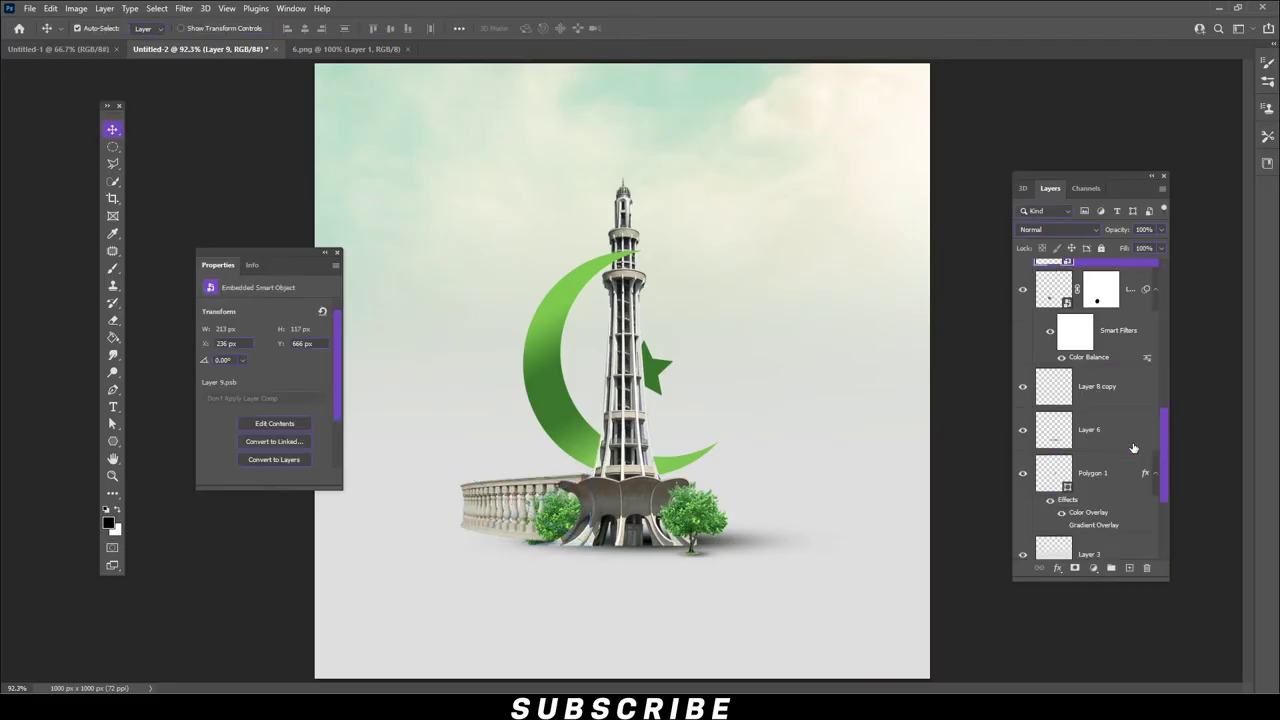
{"action": "scroll", "coordinate": [1137, 429], "scroll_direction": "up", "scroll_amount": 2}
{"action": "left_click_drag", "start_coordinate": [1127, 359], "coordinate": [1112, 541]}
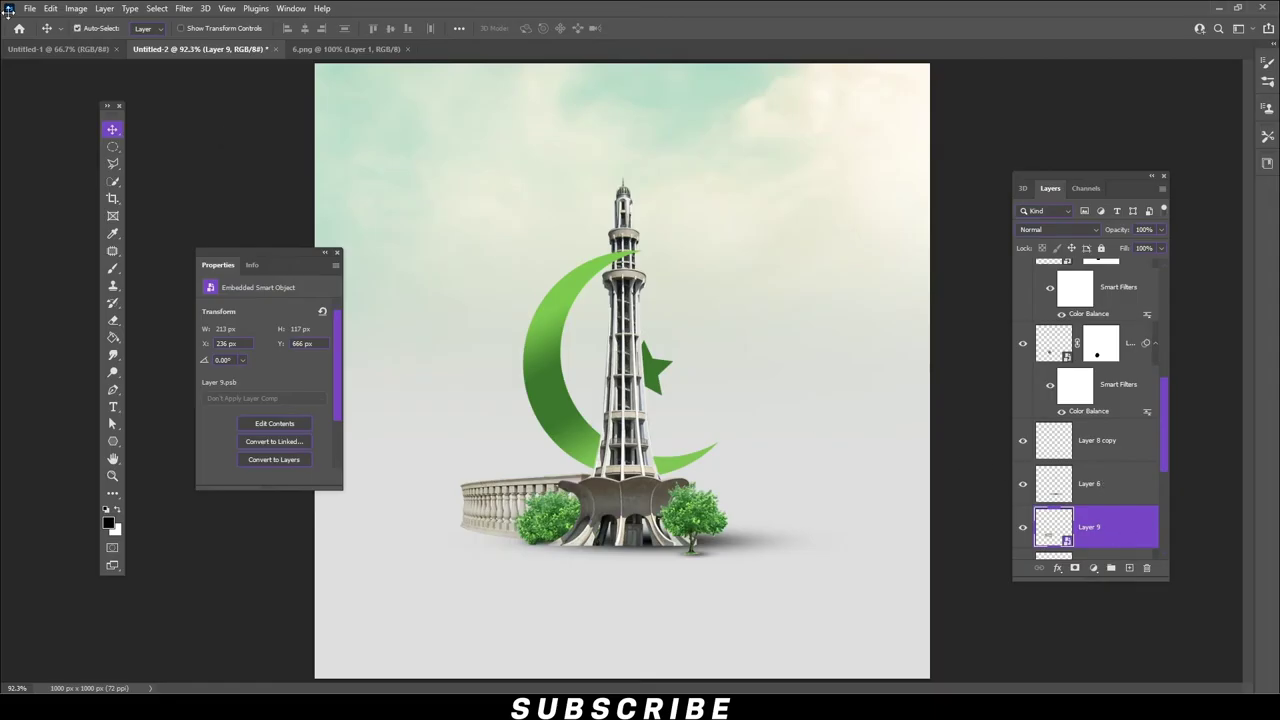
{"action": "left_click", "coordinate": [76, 8]}
{"action": "mouse_move", "coordinate": [97, 43]}
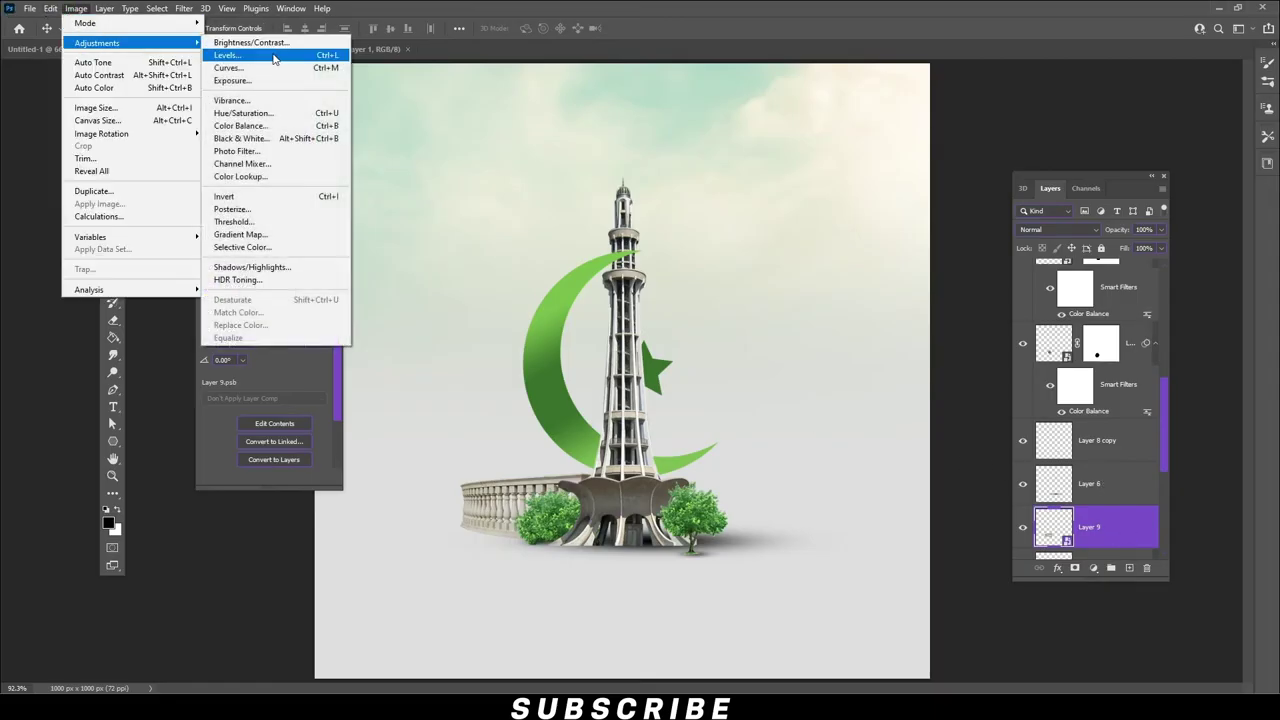
- Try a green Hue/Saturation colorize with lightness +6 on the balustrade, then cancel it
{"action": "left_click", "coordinate": [289, 114]}
{"action": "left_click", "coordinate": [747, 309]}
{"action": "left_click_drag", "start_coordinate": [609, 298], "coordinate": [607, 304]}
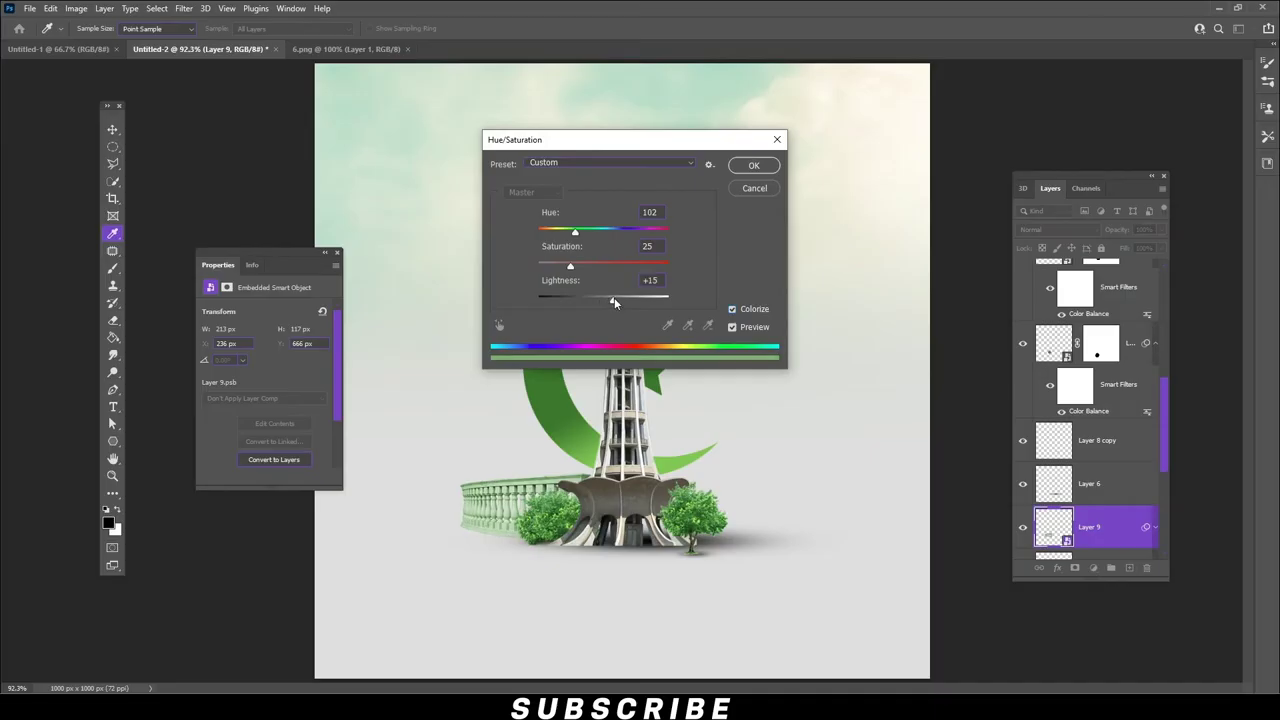
{"action": "left_click", "coordinate": [756, 189]}
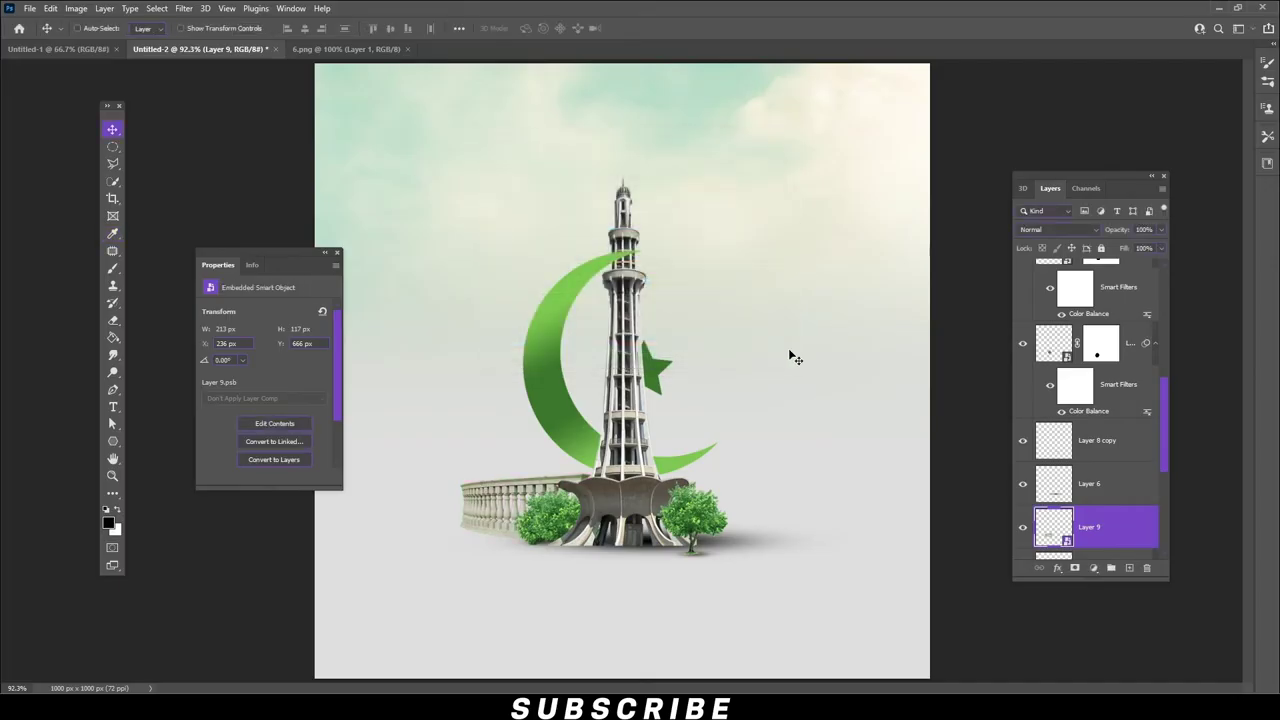
{"action": "left_click", "coordinate": [76, 8]}
{"action": "mouse_move", "coordinate": [97, 43]}
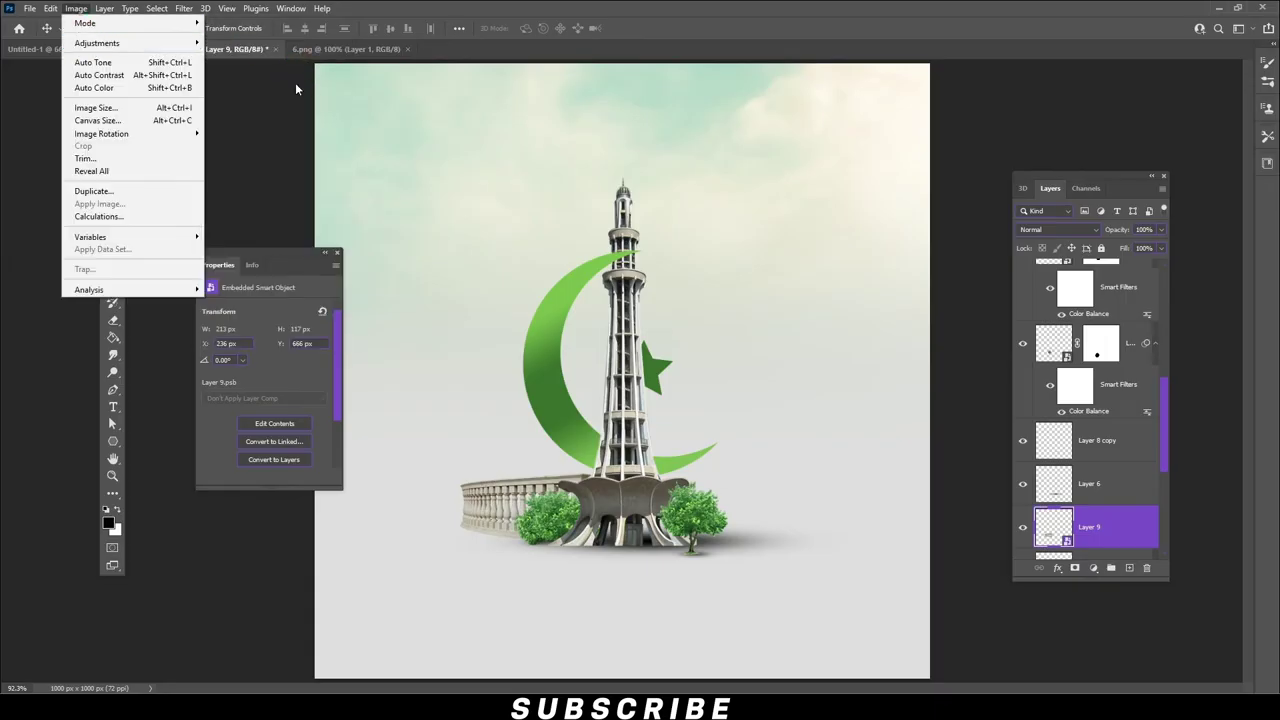
- Apply Color Balance to the balustrade with midtones -2, -4, +11
{"action": "left_click", "coordinate": [240, 126]}
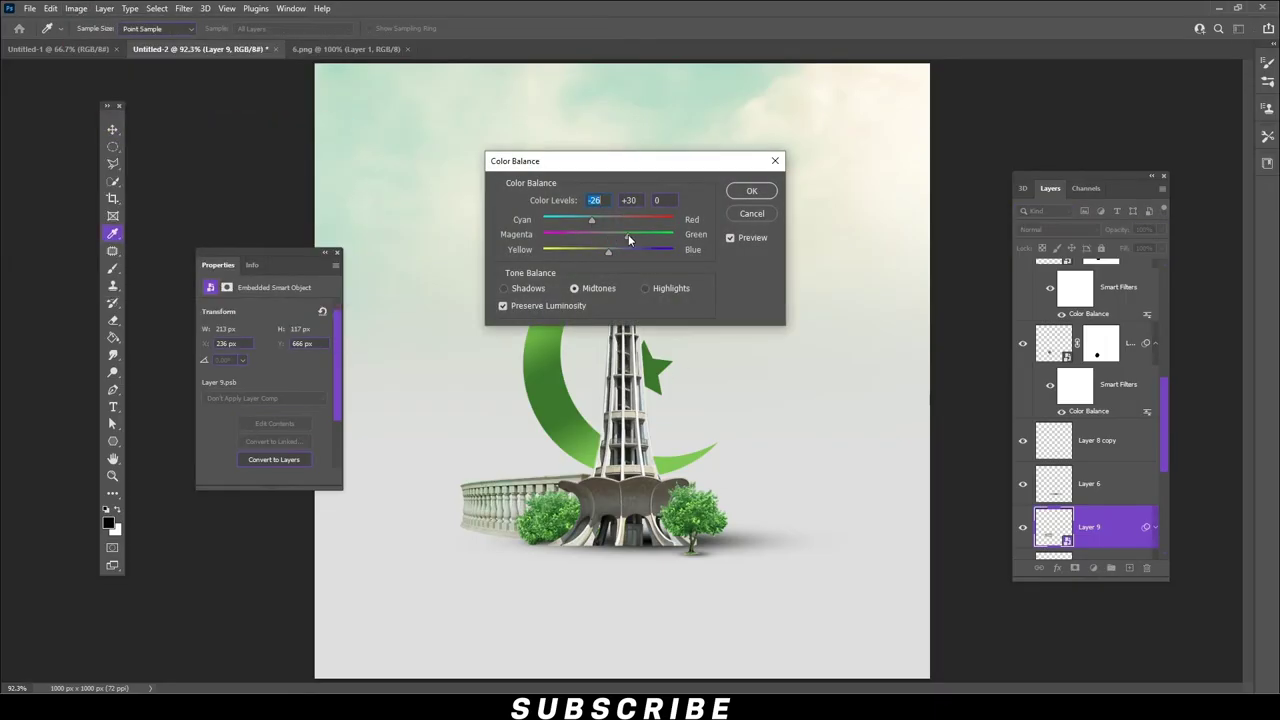
{"action": "left_click_drag", "start_coordinate": [611, 237], "coordinate": [631, 251]}
{"action": "left_click_drag", "start_coordinate": [622, 252], "coordinate": [615, 256]}
{"action": "left_click", "coordinate": [752, 191]}
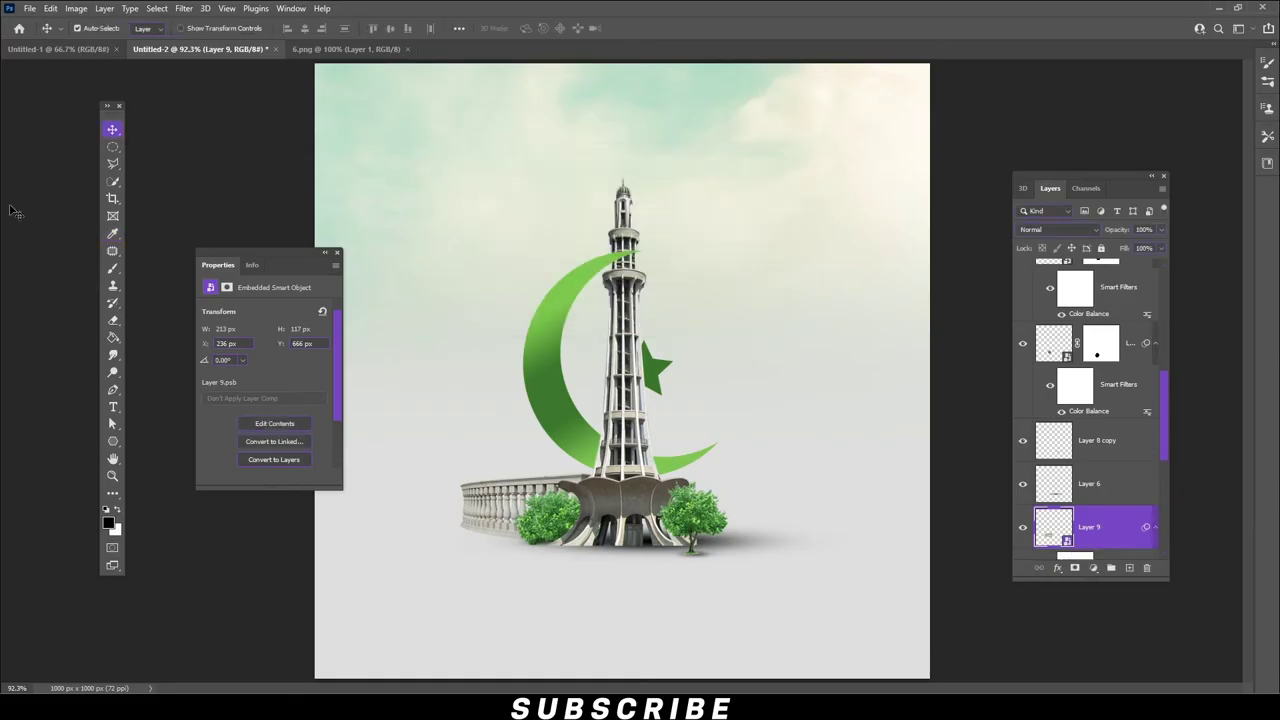
- On a new layer, paint a large soft black dab with the Brush
{"action": "left_click", "coordinate": [111, 268]}
{"action": "scroll", "coordinate": [1164, 479], "scroll_direction": "down", "scroll_amount": 3}
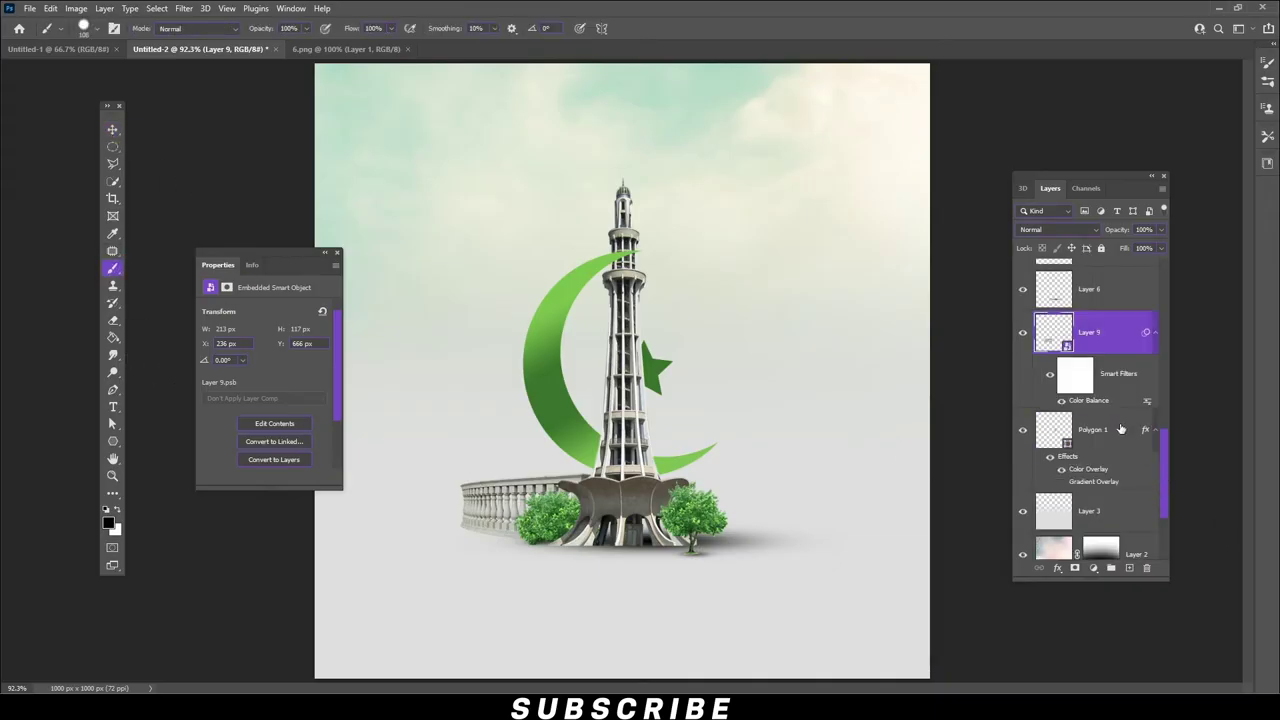
{"action": "left_click", "coordinate": [1130, 568]}
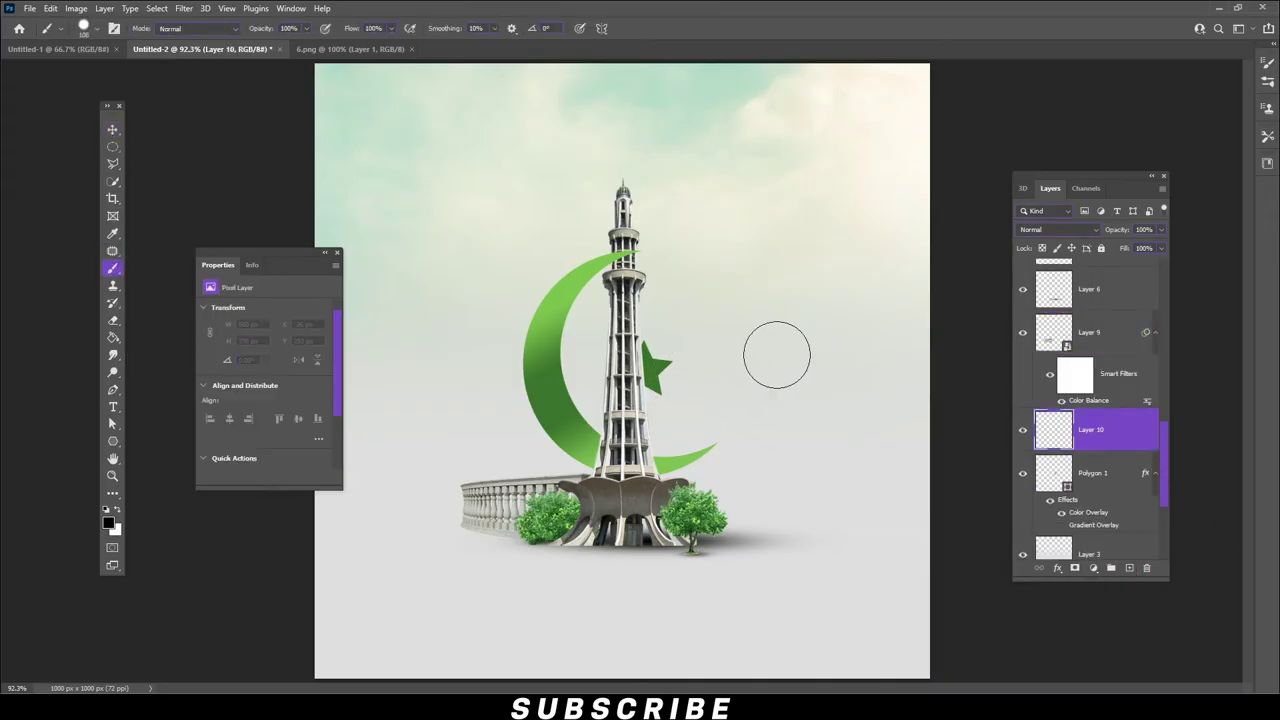
{"action": "left_click", "coordinate": [97, 28]}
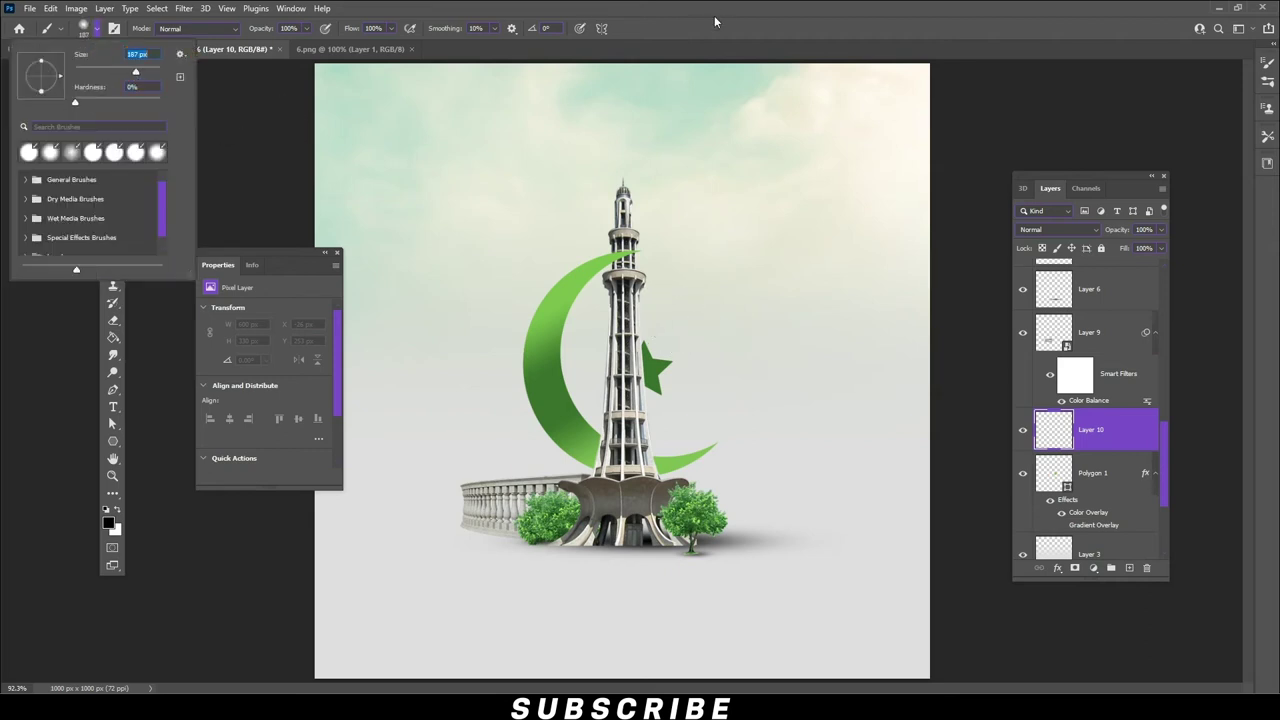
{"action": "left_click", "coordinate": [711, 260]}
{"action": "left_click", "coordinate": [692, 258]}
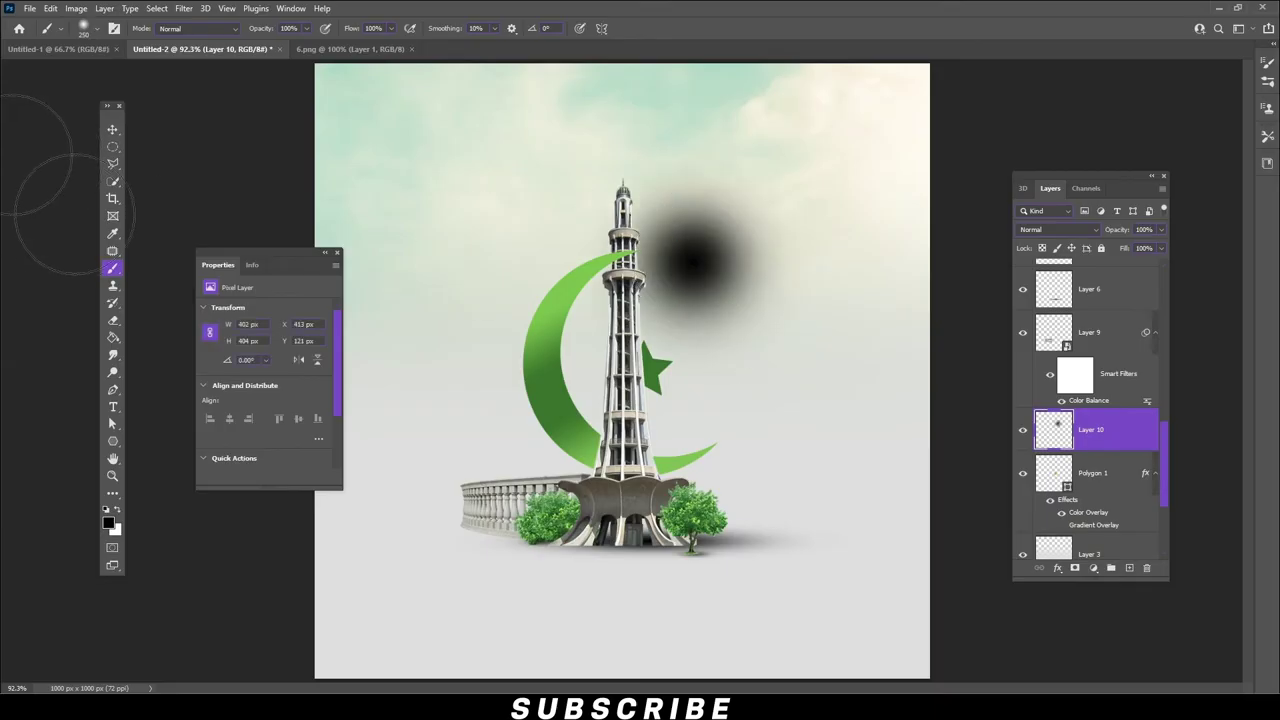
- Squash the dab into a flat shadow under the balustrade and commit the transform
{"action": "left_click", "coordinate": [112, 130]}
{"action": "key", "text": "ctrl+t"}
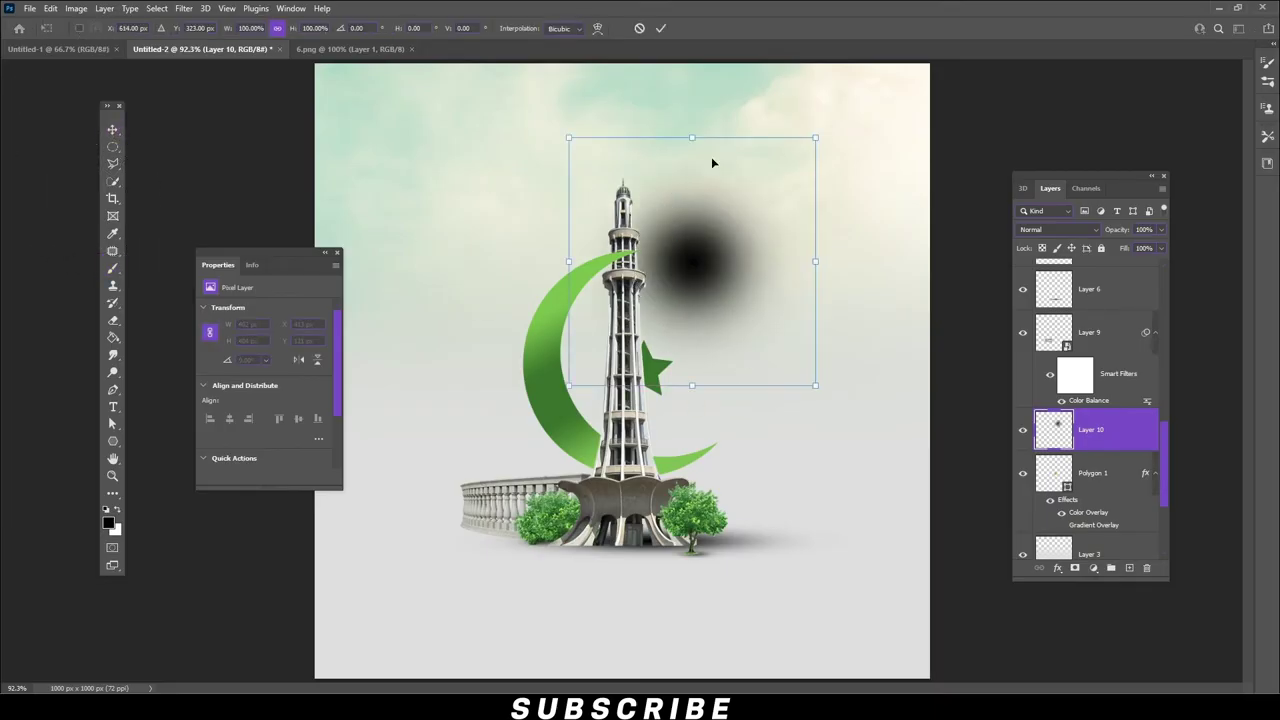
{"action": "mouse_move", "coordinate": [703, 149]}
{"action": "left_mouse_down"}
{"action": "mouse_move", "coordinate": [703, 345]}
{"action": "mouse_move", "coordinate": [498, 538]}
{"action": "left_mouse_up"}
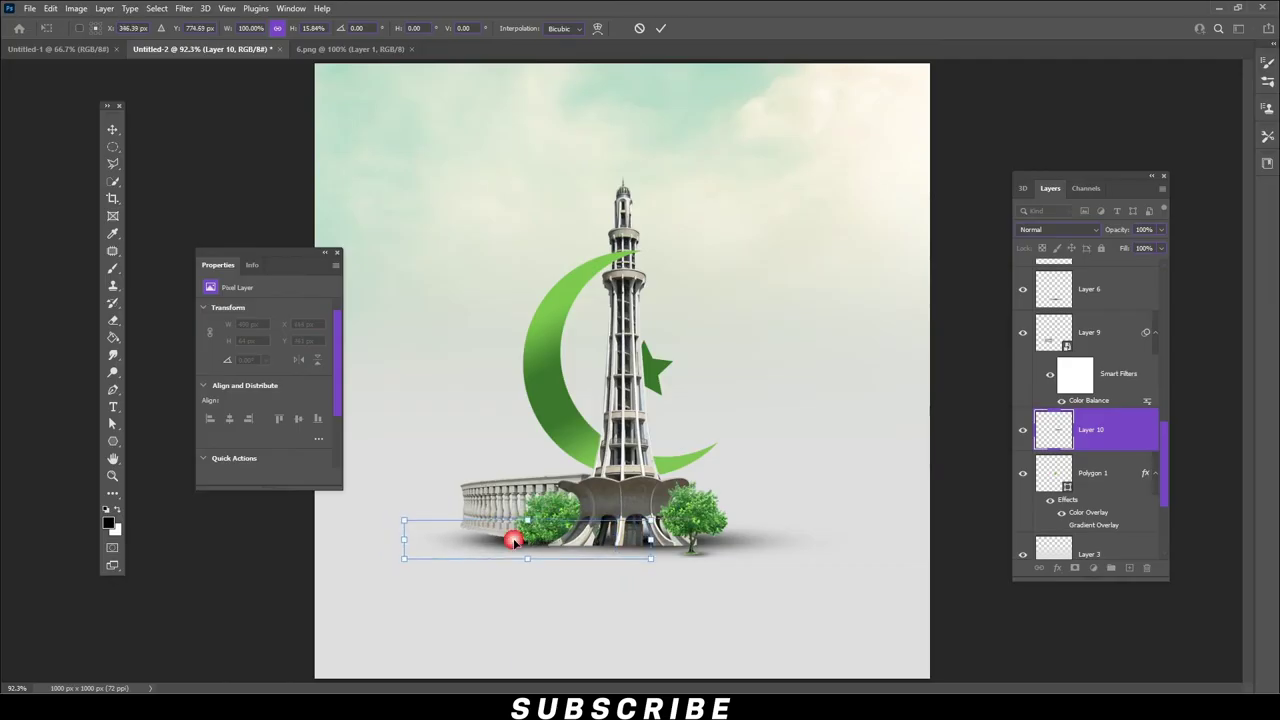
{"action": "double_click", "coordinate": [497, 529]}
{"action": "left_click", "coordinate": [660, 515]}
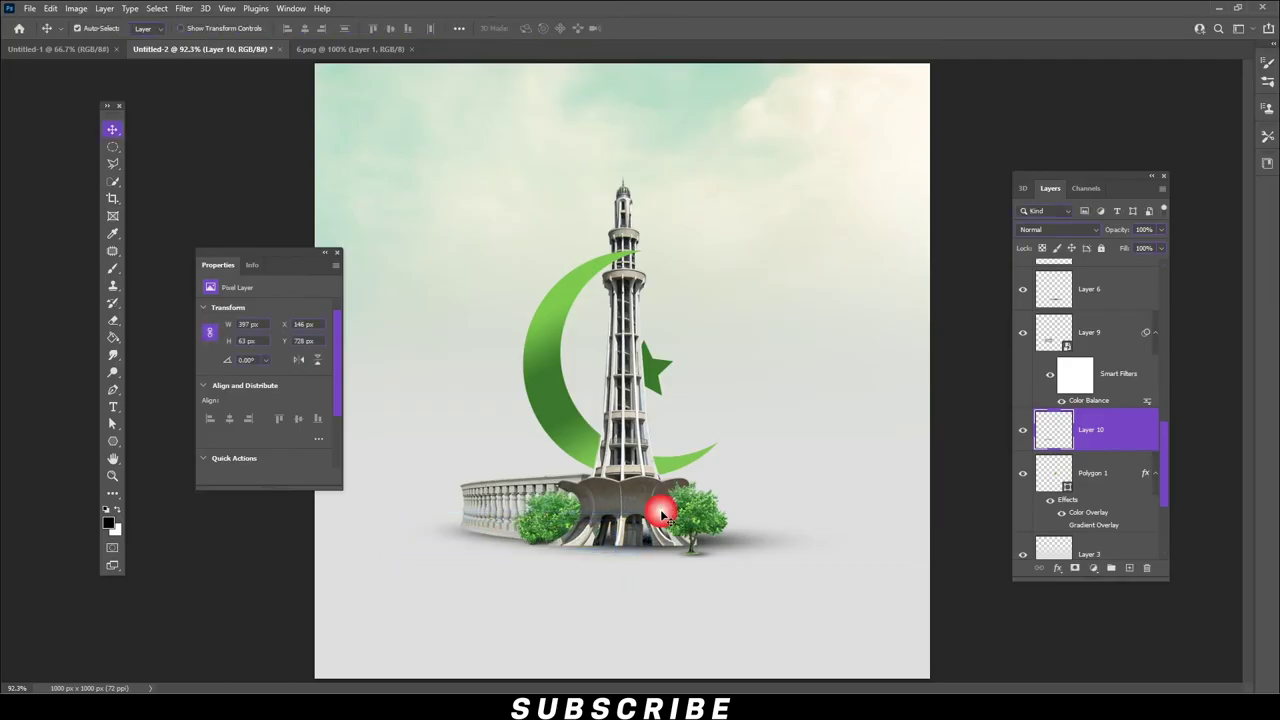
{"action": "left_click", "coordinate": [1022, 430]}
{"action": "left_click", "coordinate": [1112, 344], "text": "ctrl"}
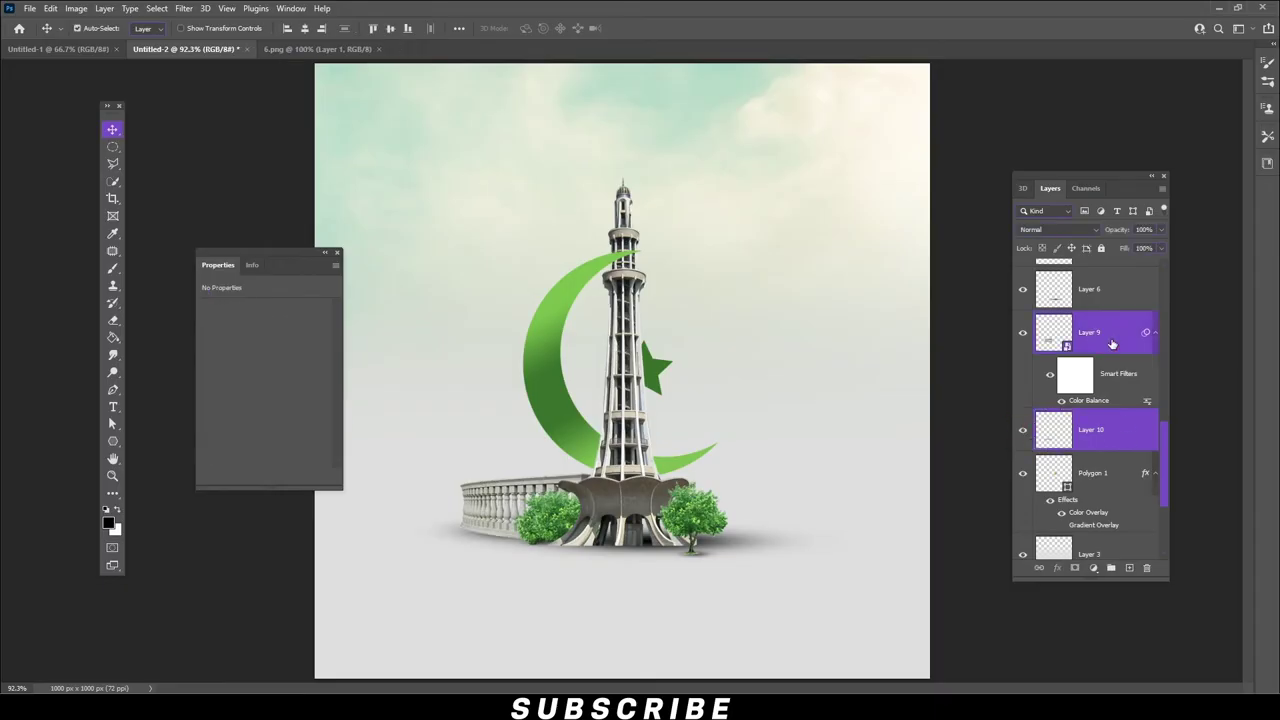
- Lower the balustrade copy and its shadow in the stack and move them right of the tower
{"action": "mouse_move", "coordinate": [1132, 333]}
{"action": "left_mouse_down"}
{"action": "mouse_move", "coordinate": [1139, 580]}
{"action": "mouse_move", "coordinate": [1130, 568]}
{"action": "left_mouse_up"}
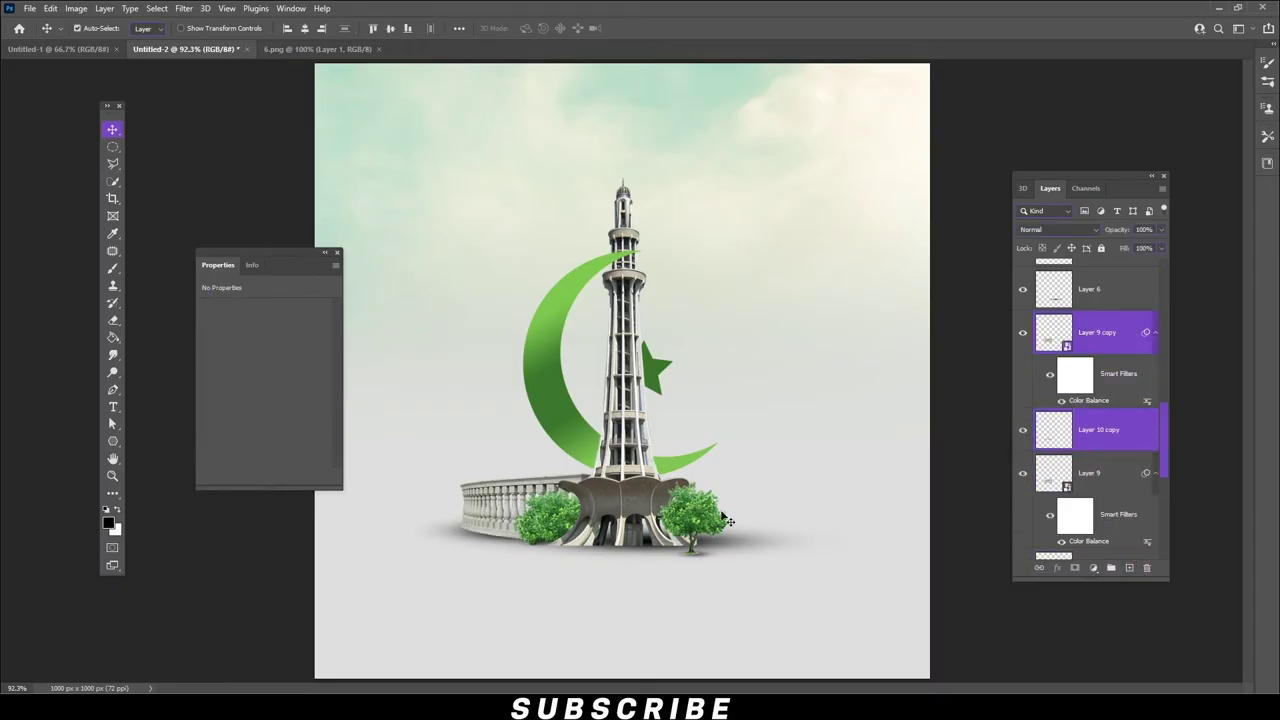
{"action": "key", "text": "ctrl"}
{"action": "left_click", "coordinate": [51, 9]}
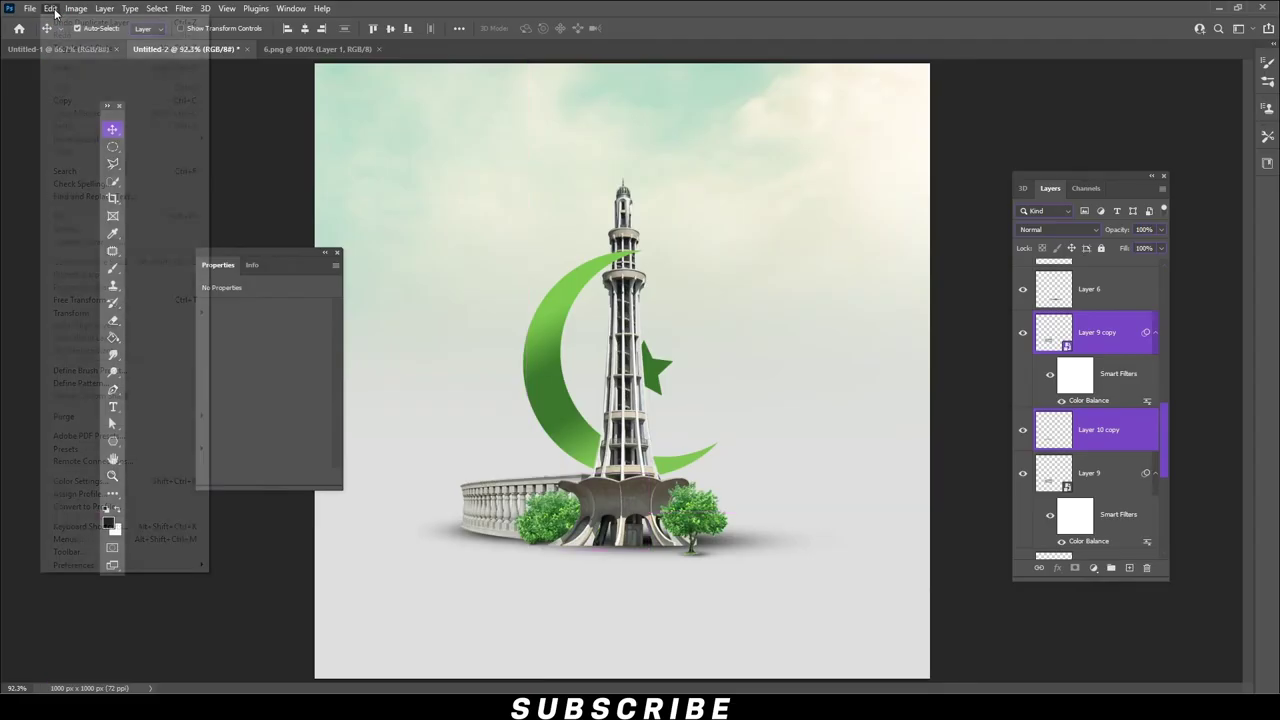
{"action": "left_click", "coordinate": [108, 300]}
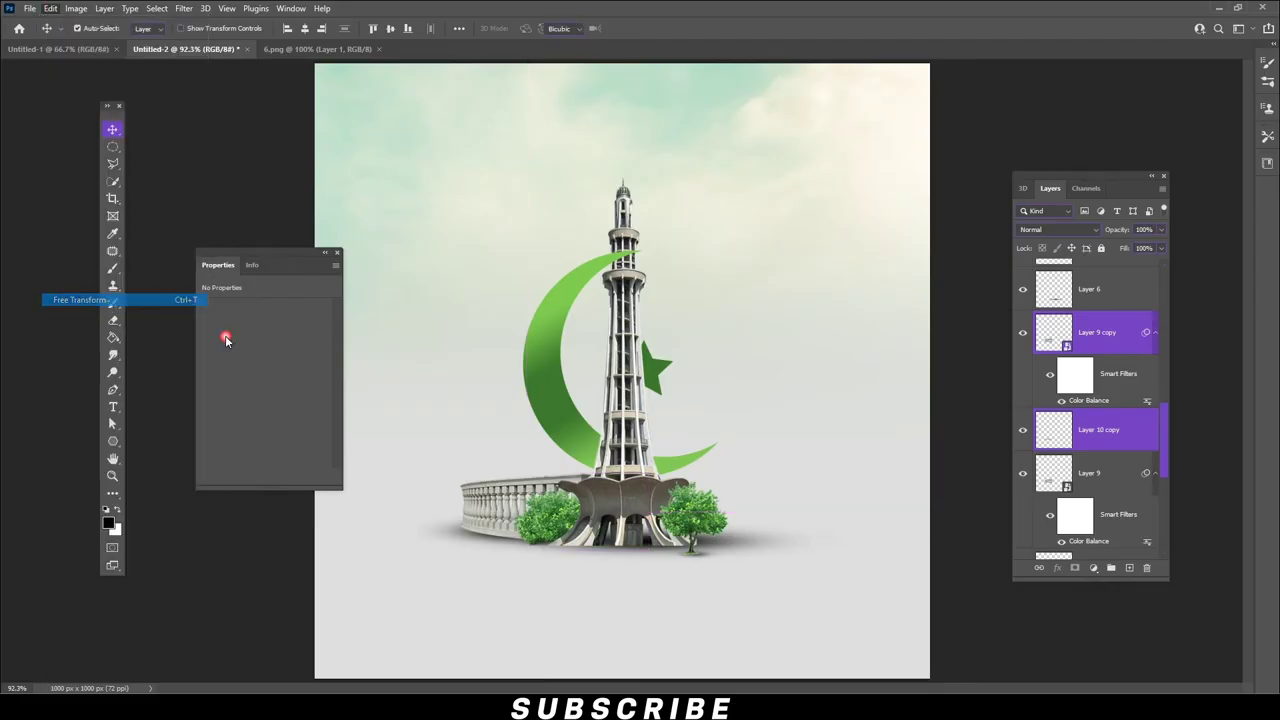
{"action": "mouse_move", "coordinate": [550, 516]}
{"action": "left_mouse_down"}
{"action": "mouse_move", "coordinate": [740, 516]}
{"action": "mouse_move", "coordinate": [726, 514]}
{"action": "left_mouse_up"}
- Flip the balustrade copy horizontally, commit it, and close 6.png
{"action": "right_click", "coordinate": [712, 516]}
{"action": "left_click", "coordinate": [760, 500]}
{"action": "key", "text": "Return"}
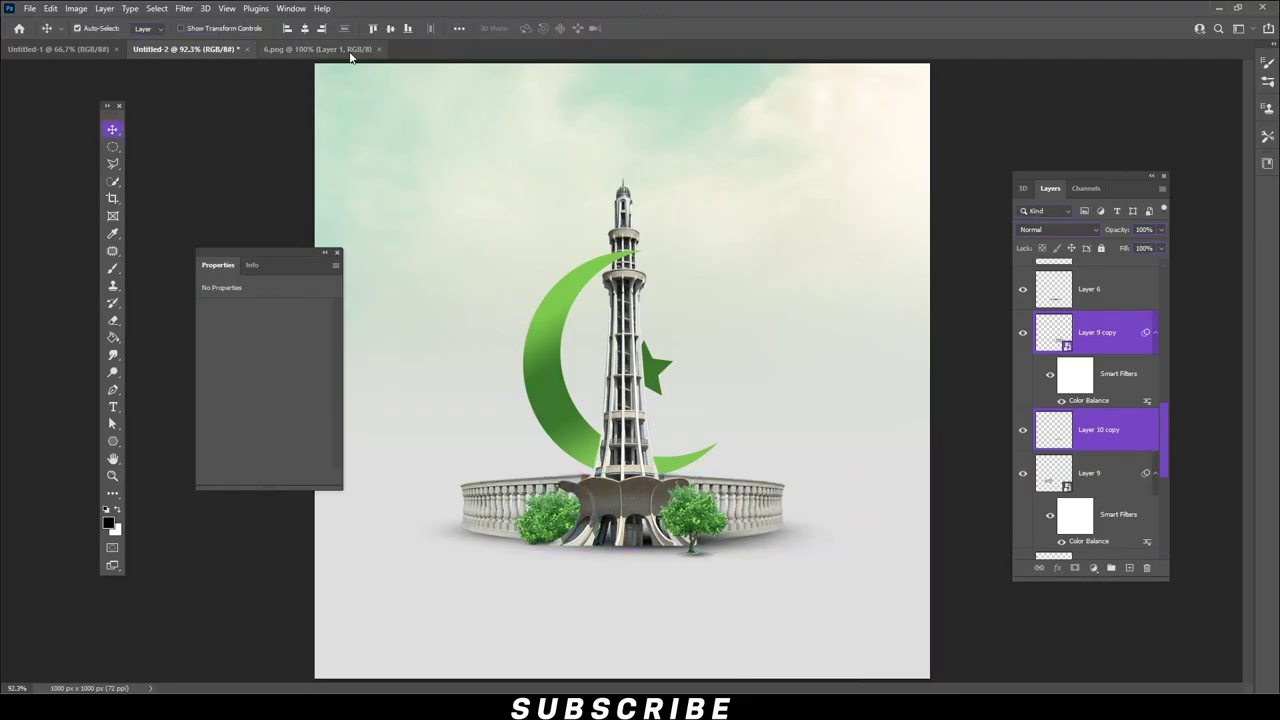
{"action": "left_click", "coordinate": [380, 50]}
{"action": "left_click", "coordinate": [33, 13]}
- Open 10.png, drag the flag into the poster, and convert it to a smart object
{"action": "left_click", "coordinate": [43, 33]}
{"action": "left_click", "coordinate": [757, 112]}
{"action": "double_click", "coordinate": [757, 112]}
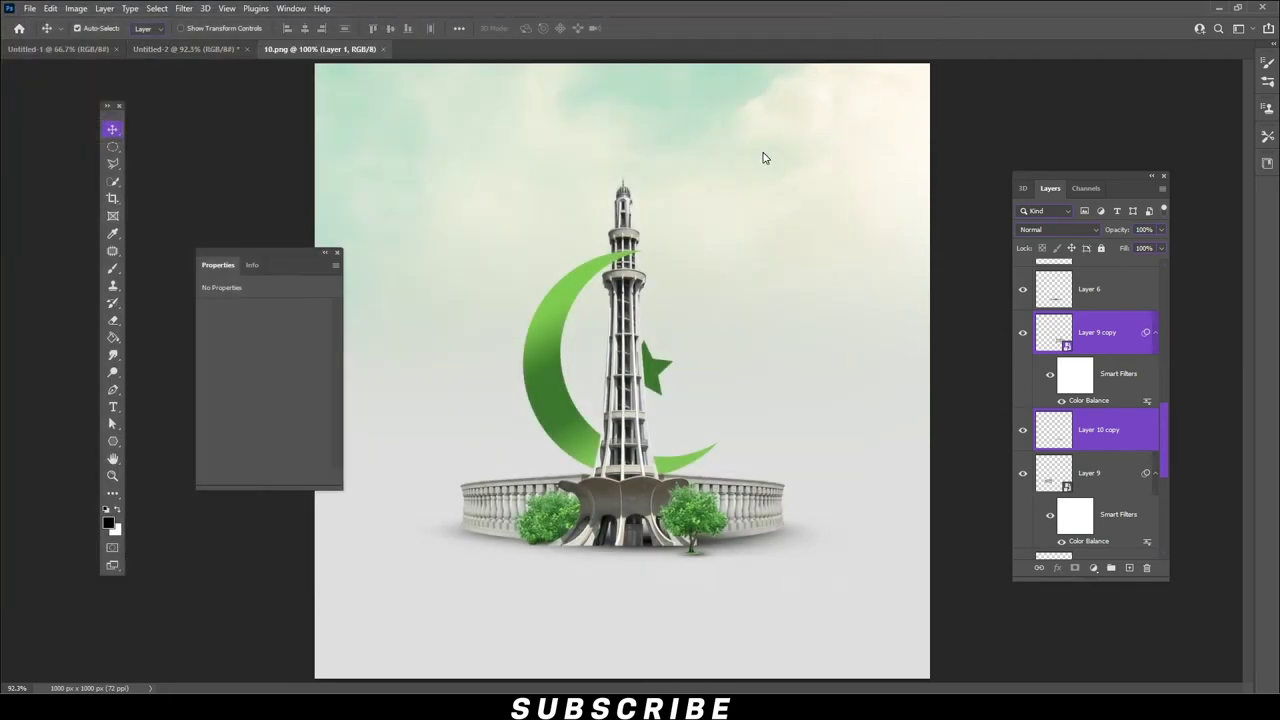
{"action": "mouse_move", "coordinate": [555, 182]}
{"action": "left_mouse_down"}
{"action": "mouse_move", "coordinate": [210, 50]}
{"action": "mouse_move", "coordinate": [571, 377]}
{"action": "left_mouse_up"}
{"action": "right_click", "coordinate": [1137, 546]}
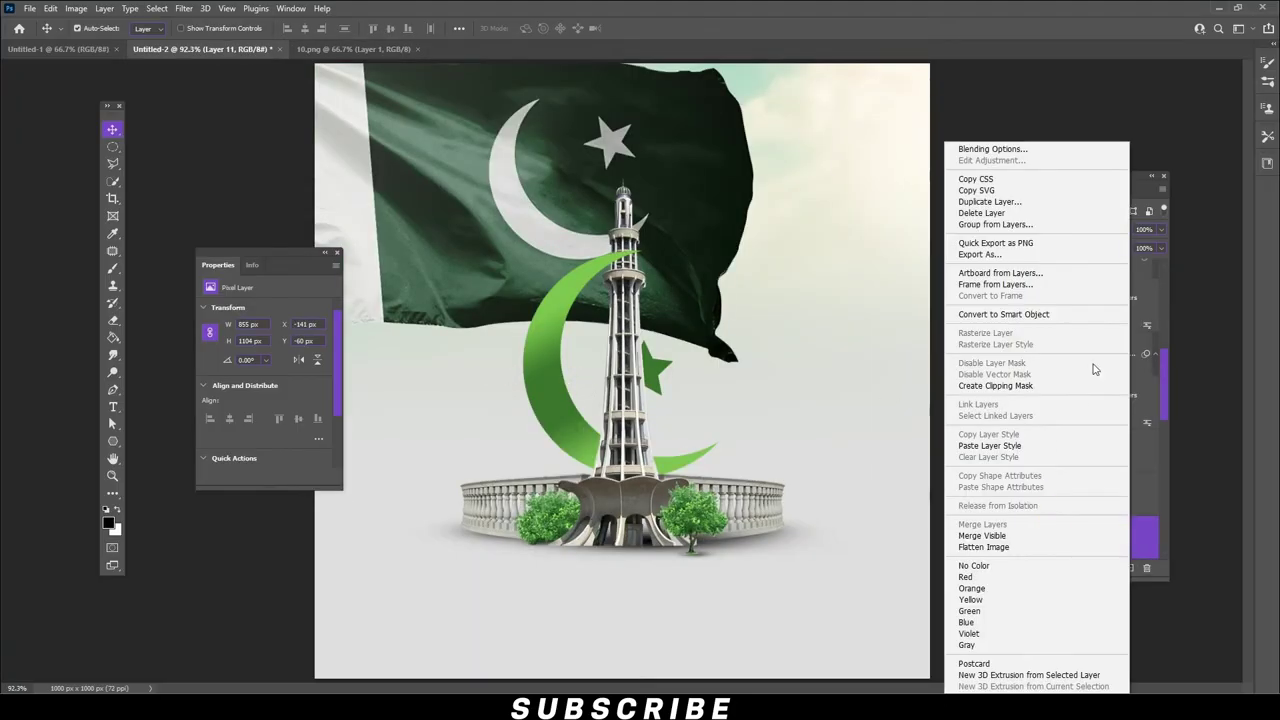
{"action": "left_click", "coordinate": [1070, 318]}
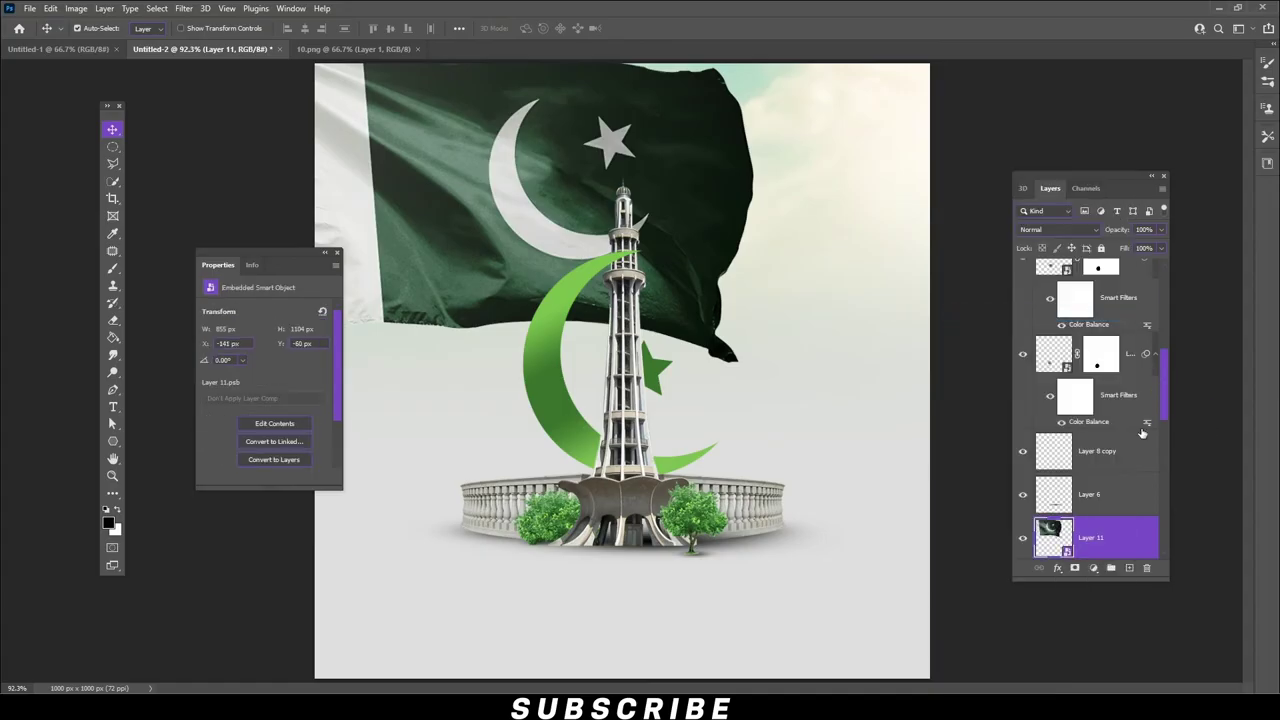
- Free Transform the flag down to about a quarter of its size
{"action": "left_click", "coordinate": [49, 12]}
{"action": "left_click", "coordinate": [128, 299]}
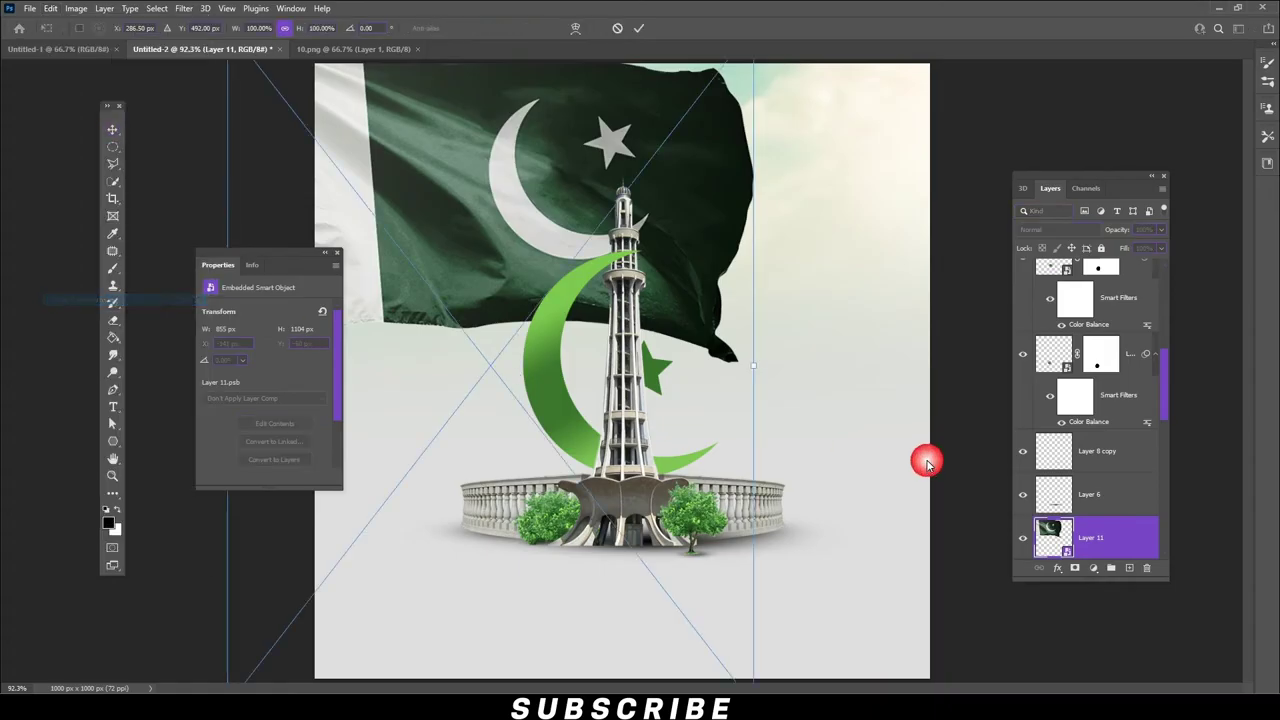
{"action": "key", "text": "Return"}
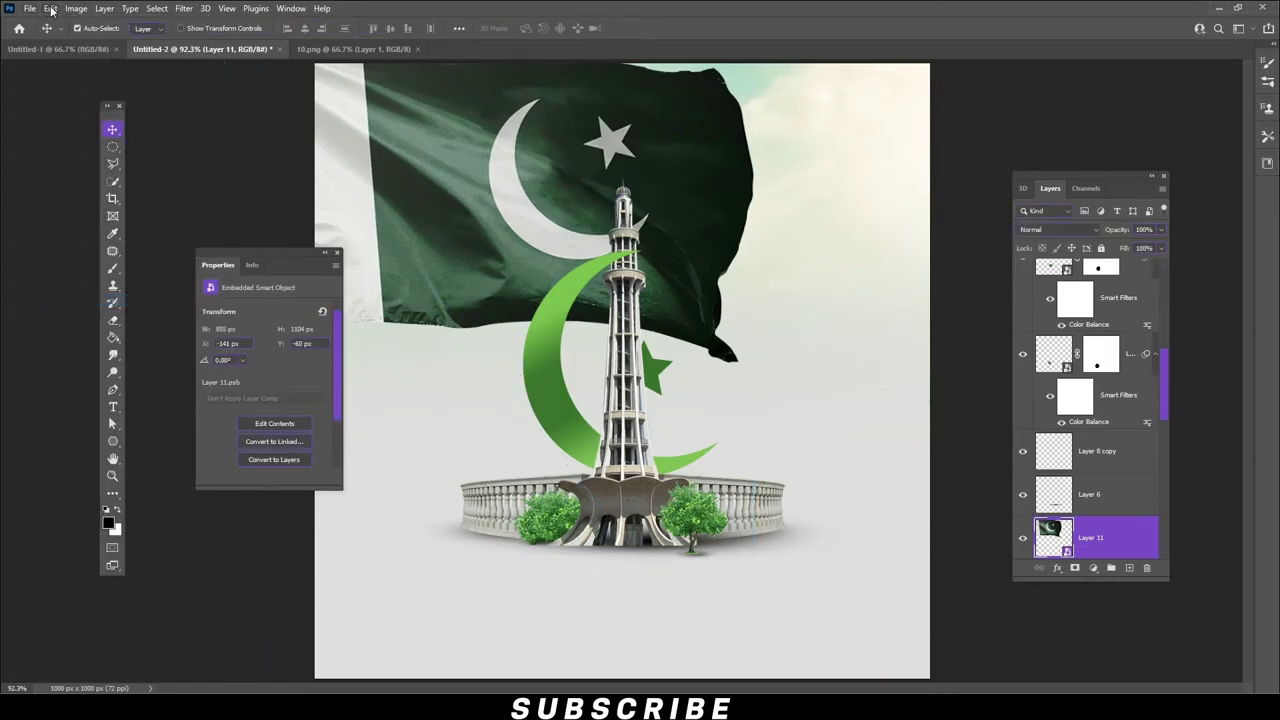
{"action": "left_click", "coordinate": [50, 9]}
{"action": "left_click", "coordinate": [128, 299]}
{"action": "left_click_drag", "start_coordinate": [714, 257], "coordinate": [668, 235]}
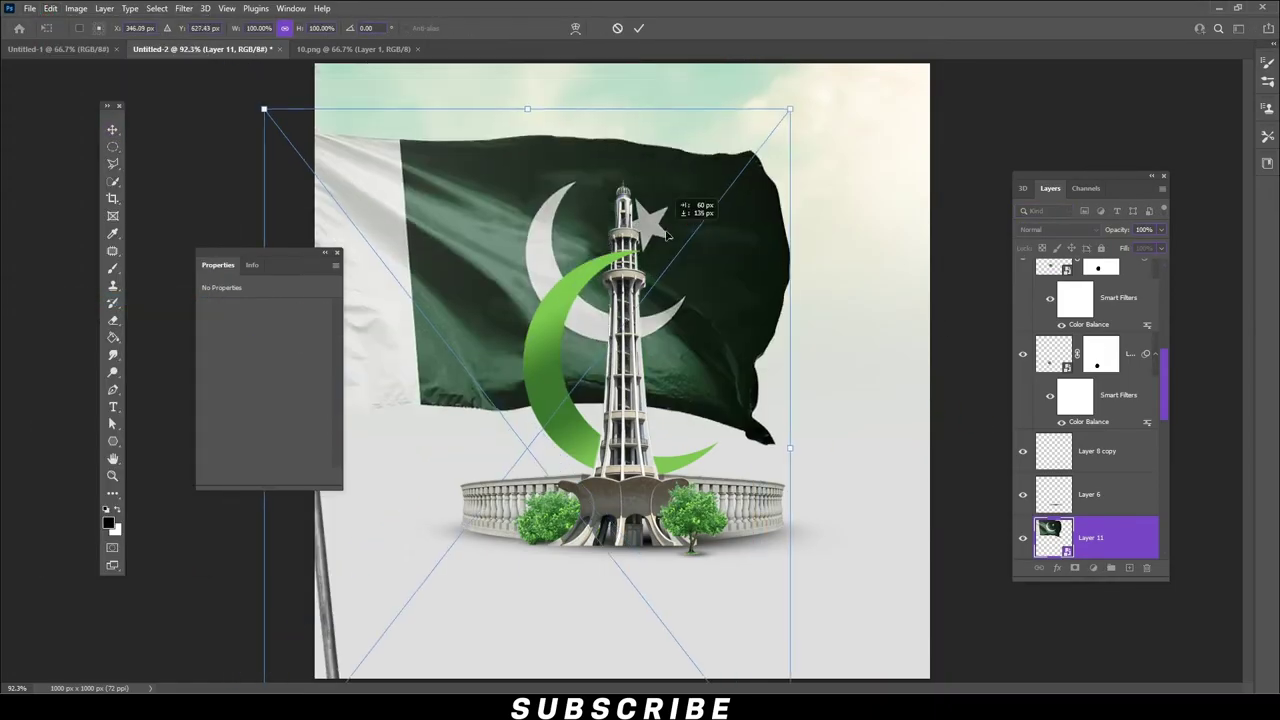
{"action": "left_click_drag", "start_coordinate": [790, 108], "coordinate": [615, 380]}
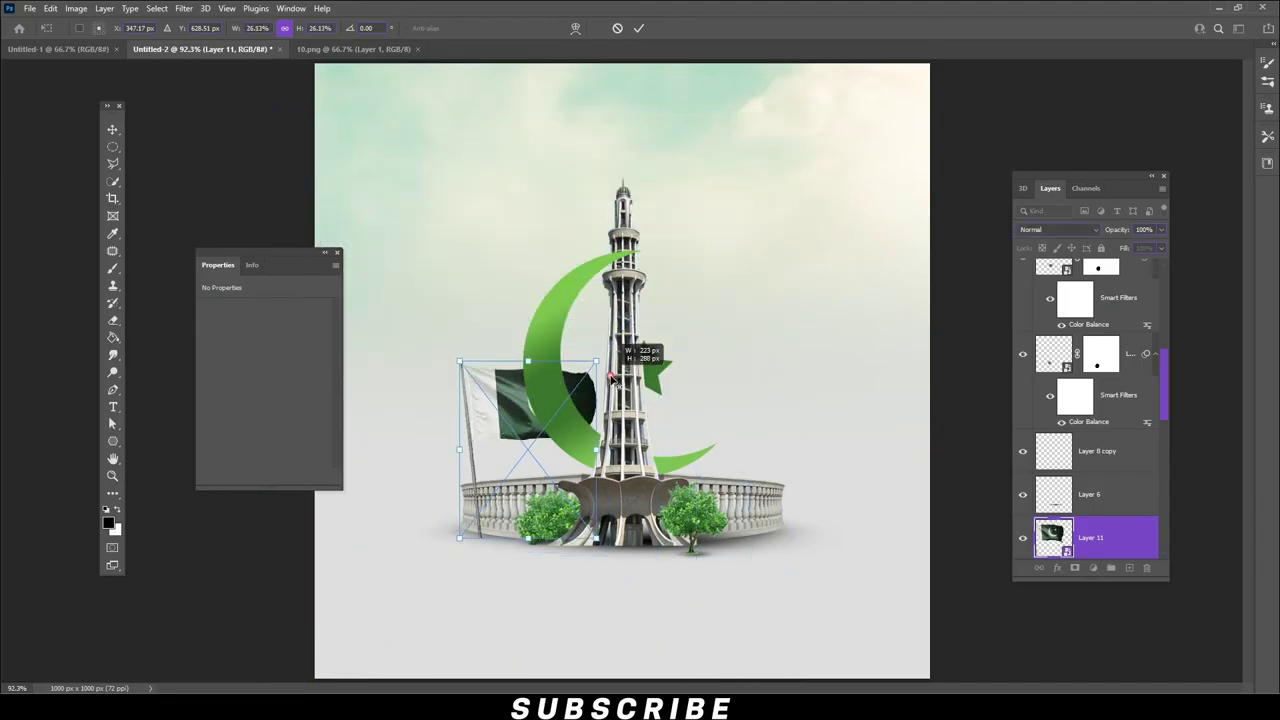
{"action": "key", "text": "Return"}
- Move the flag layer to the top, place it at the tower's left base, and shrink it to about 17%
{"action": "left_click_drag", "start_coordinate": [1122, 545], "coordinate": [1122, 248]}
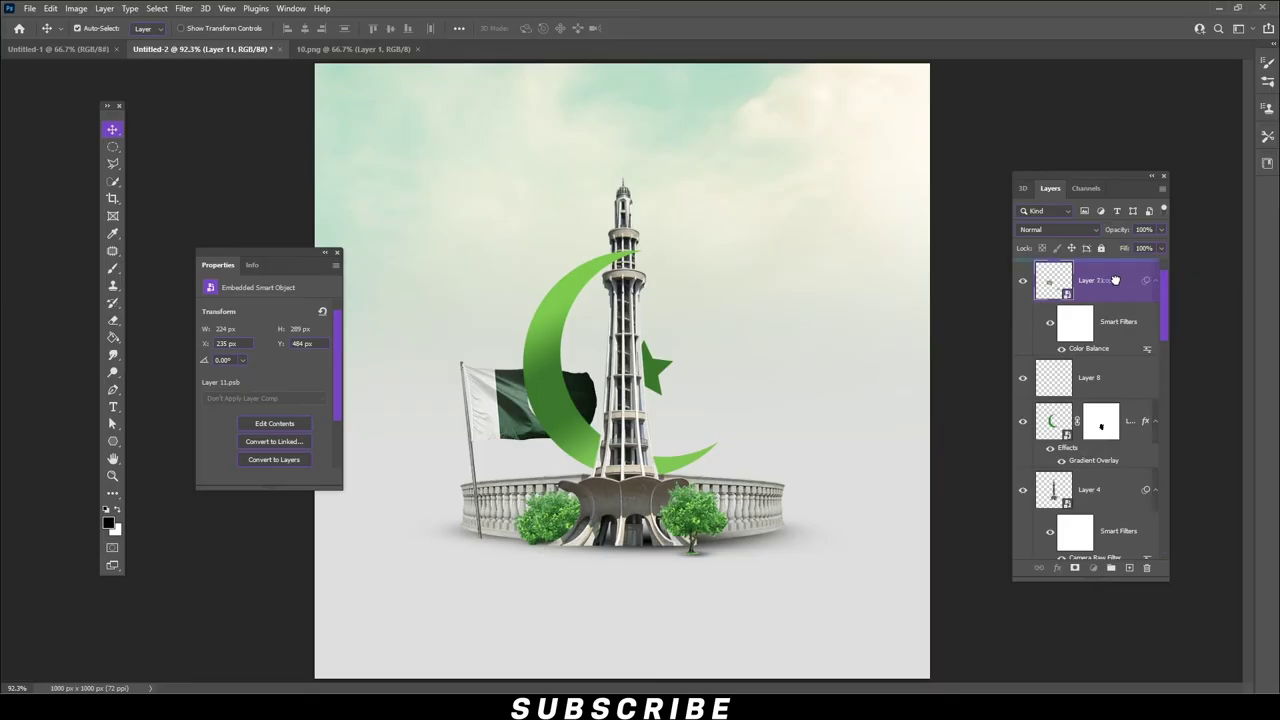
{"action": "left_click_drag", "start_coordinate": [523, 449], "coordinate": [507, 432]}
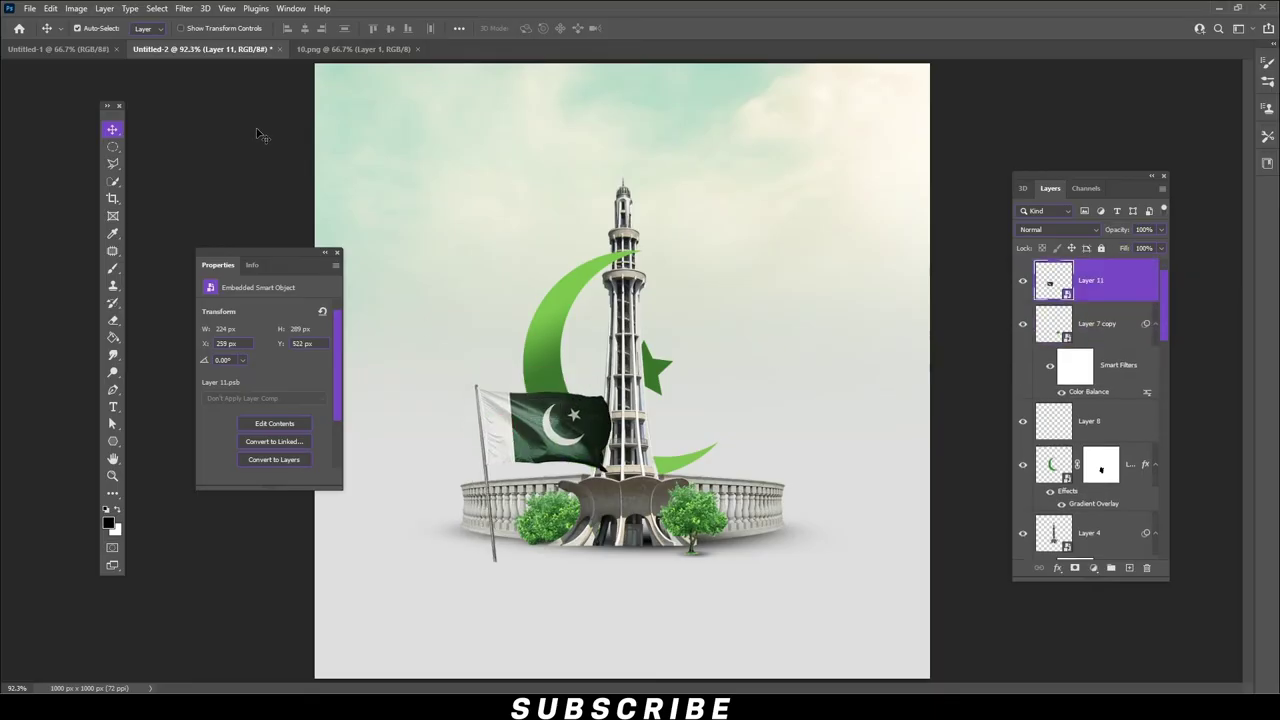
{"action": "left_click", "coordinate": [50, 8]}
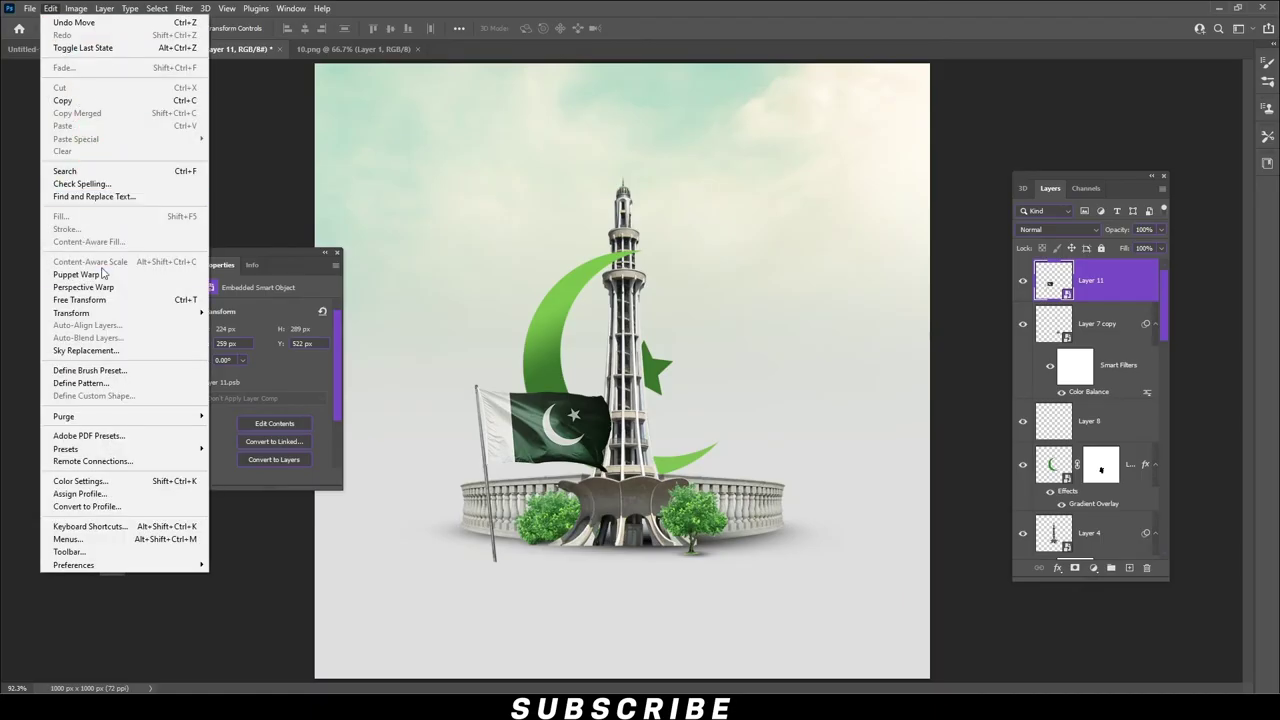
{"action": "left_click", "coordinate": [186, 300]}
{"action": "left_click_drag", "start_coordinate": [615, 390], "coordinate": [565, 444]}
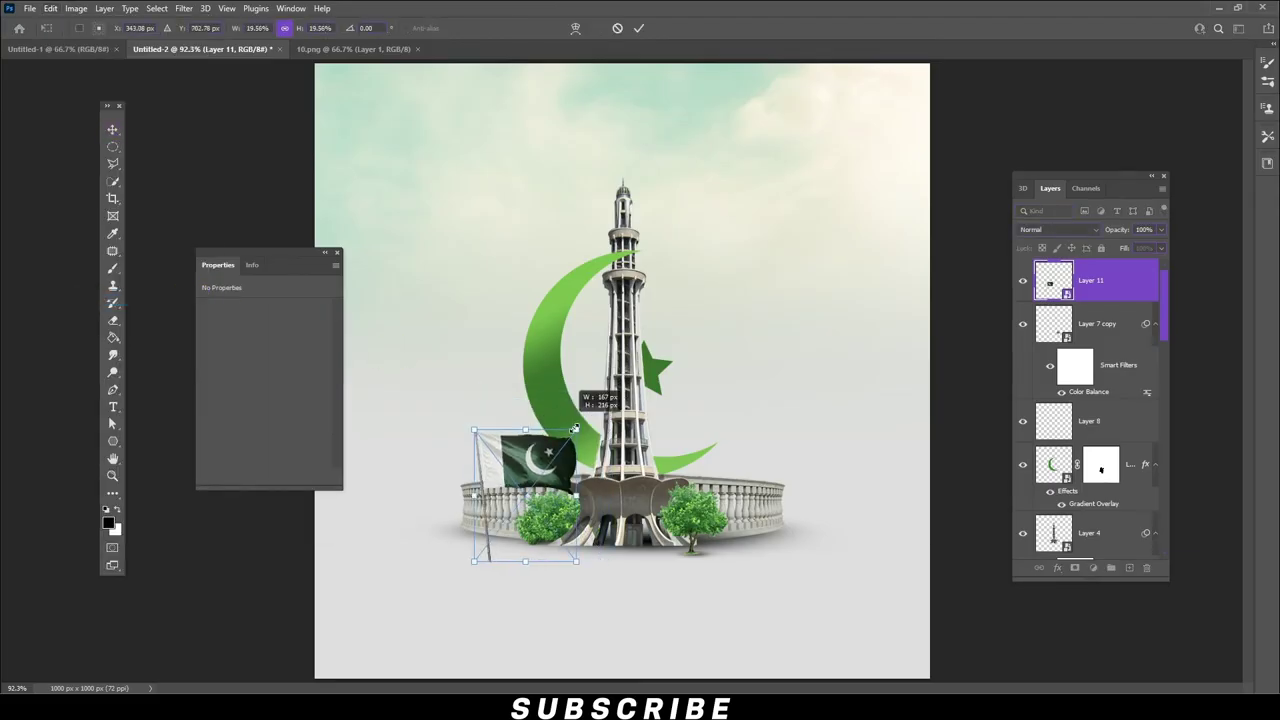
{"action": "key", "text": "Return"}
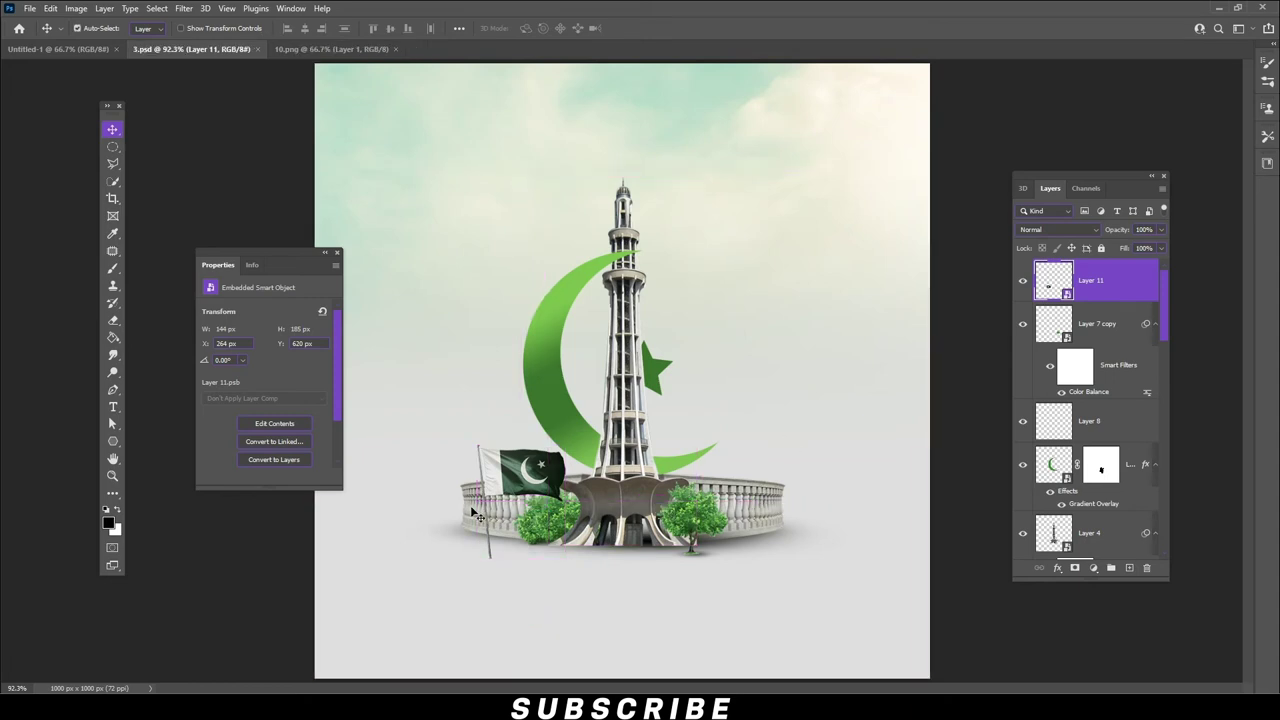
{"action": "left_click", "coordinate": [78, 9]}
{"action": "mouse_move", "coordinate": [97, 43]}
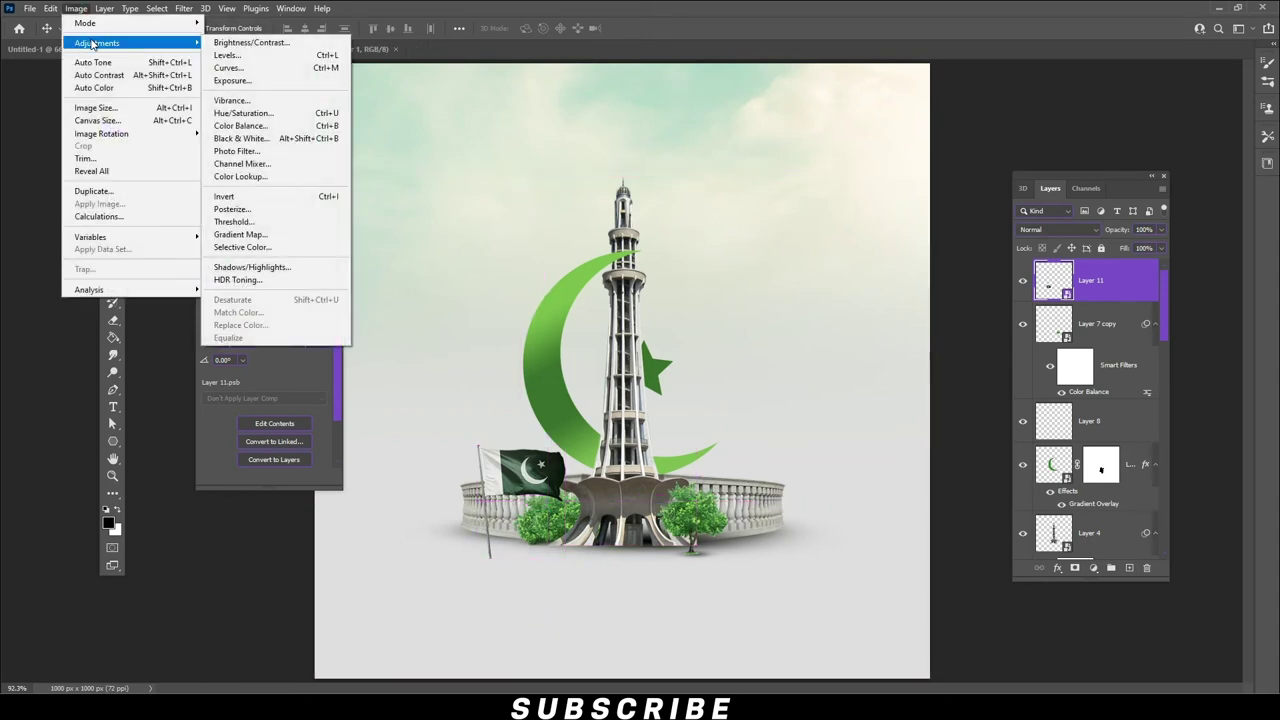
- Give the flag a green-leaning Color Balance (Cyan-Red +14, Yellow-Blue -13) and nudge it slightly right
{"action": "left_click", "coordinate": [268, 126]}
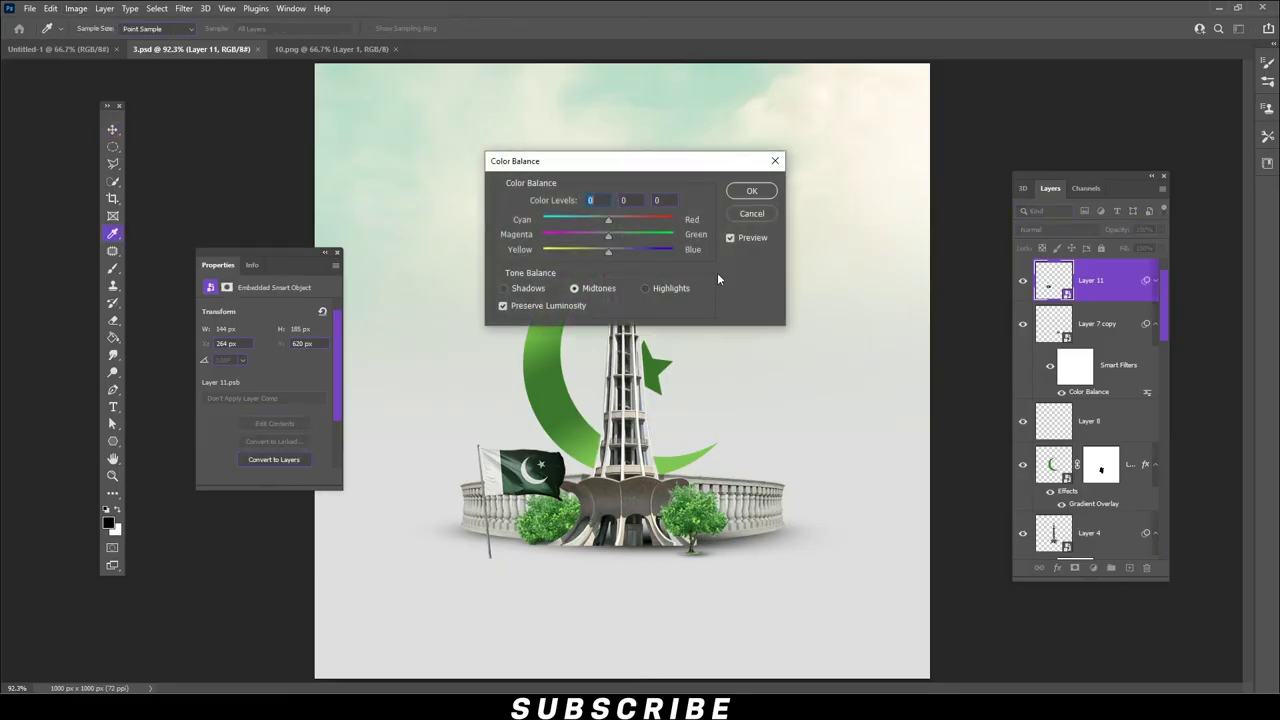
{"action": "left_click", "coordinate": [643, 234]}
{"action": "left_click", "coordinate": [600, 251]}
{"action": "left_click_drag", "start_coordinate": [630, 221], "coordinate": [618, 222]}
{"action": "left_click", "coordinate": [752, 192]}
{"action": "key", "text": "v"}
{"action": "left_click_drag", "start_coordinate": [520, 468], "coordinate": [532, 466]}
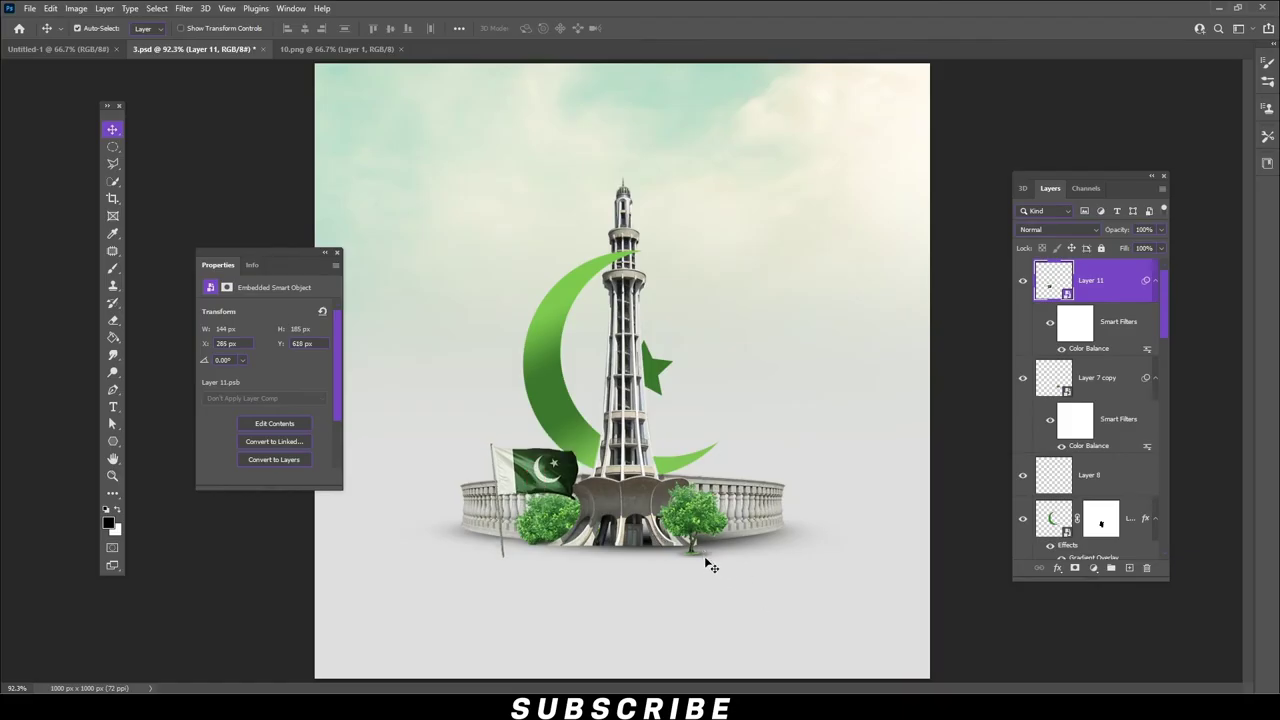
- Show and duplicate the Layer 8 copy ground shadow, placing it under the flag base below Layer 11
{"action": "left_click", "coordinate": [1022, 538]}
{"action": "left_click_drag", "start_coordinate": [1055, 538], "coordinate": [1129, 567]}
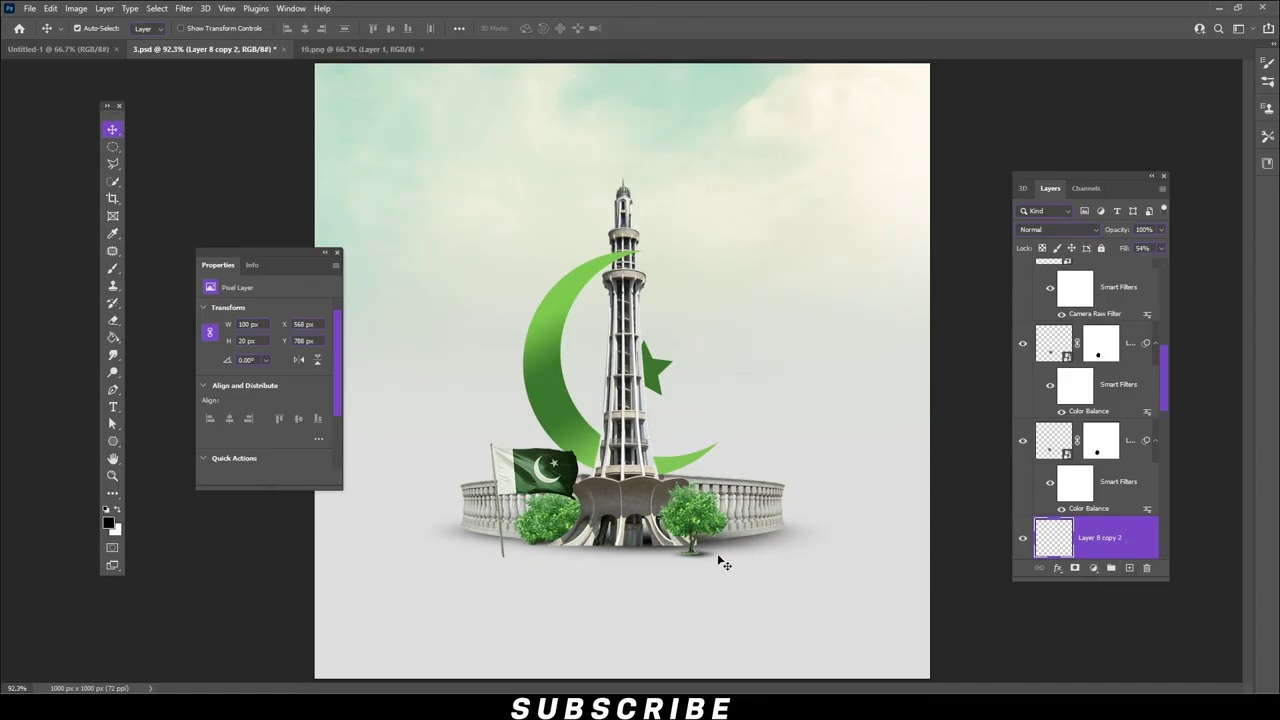
{"action": "left_click_drag", "start_coordinate": [707, 556], "coordinate": [520, 558]}
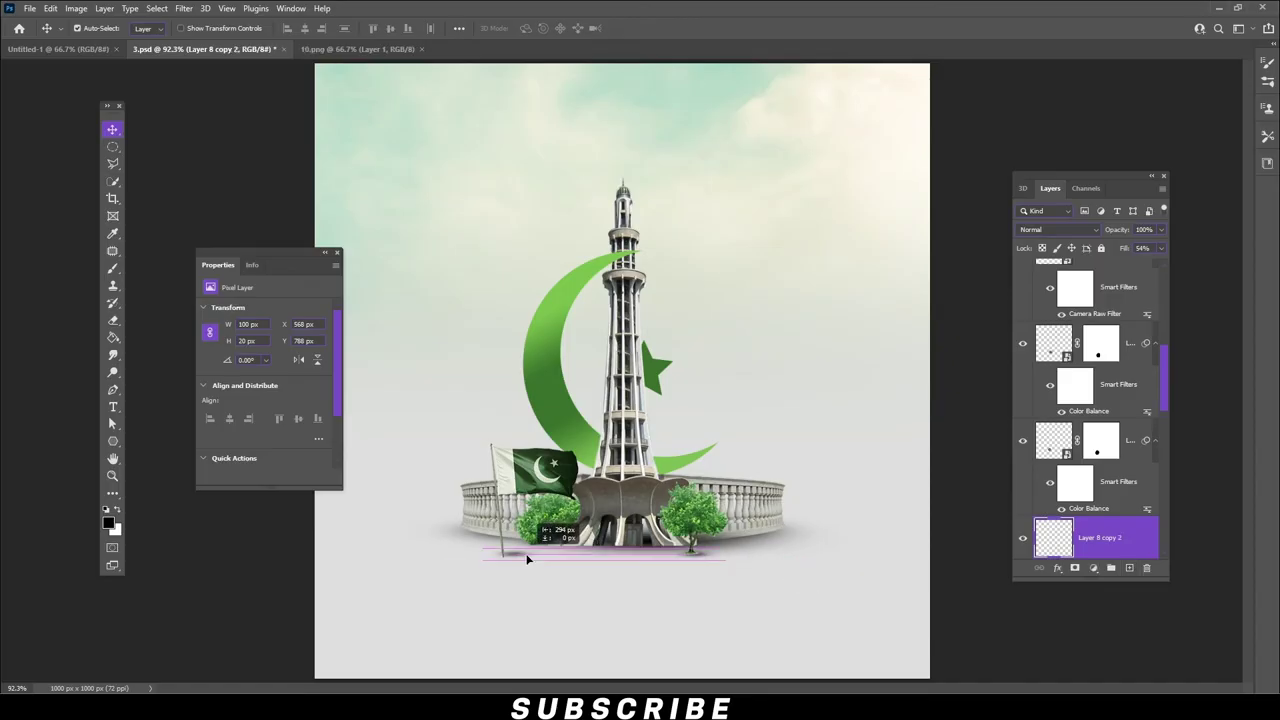
{"action": "left_click", "coordinate": [528, 555]}
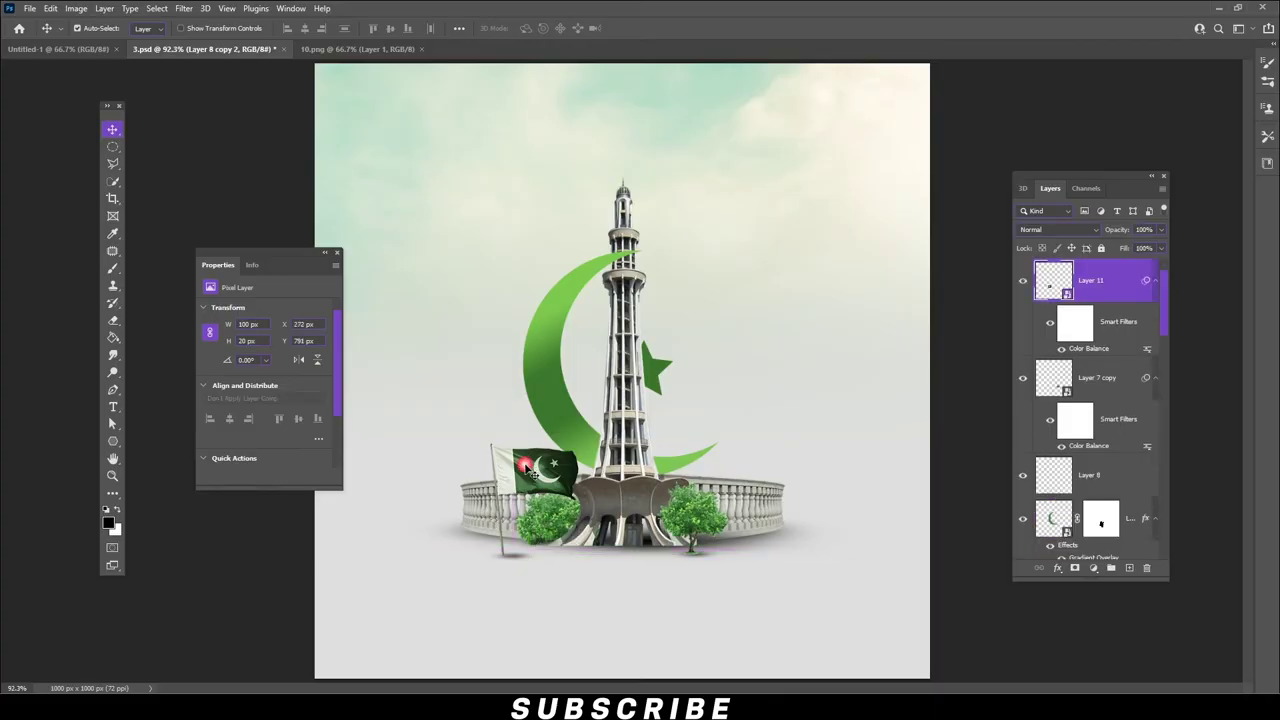
{"action": "left_click", "coordinate": [519, 563]}
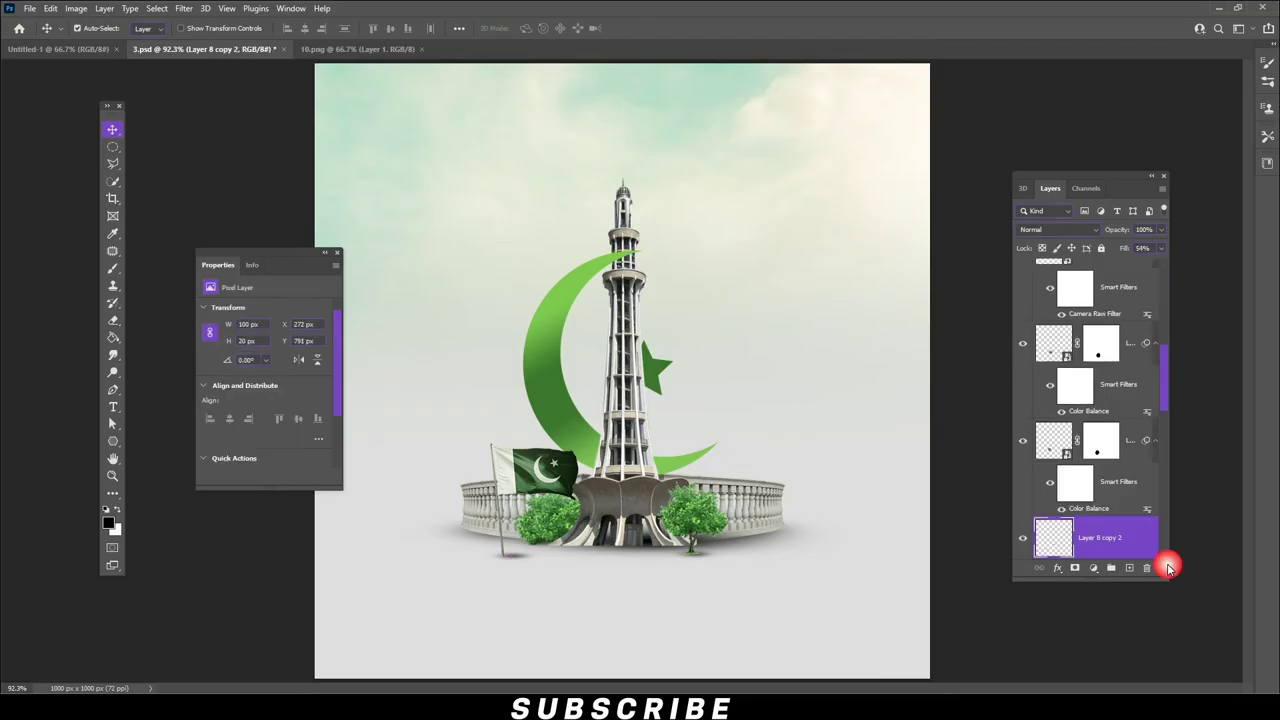
{"action": "mouse_move", "coordinate": [1110, 527]}
{"action": "left_mouse_down"}
{"action": "mouse_move", "coordinate": [1133, 203]}
{"action": "mouse_move", "coordinate": [1100, 385]}
{"action": "mouse_move", "coordinate": [1062, 366]}
{"action": "left_mouse_up"}
- Free-transform the shadow copy, stretching it to about 239 × 15 px along the ground
{"action": "left_click", "coordinate": [50, 8]}
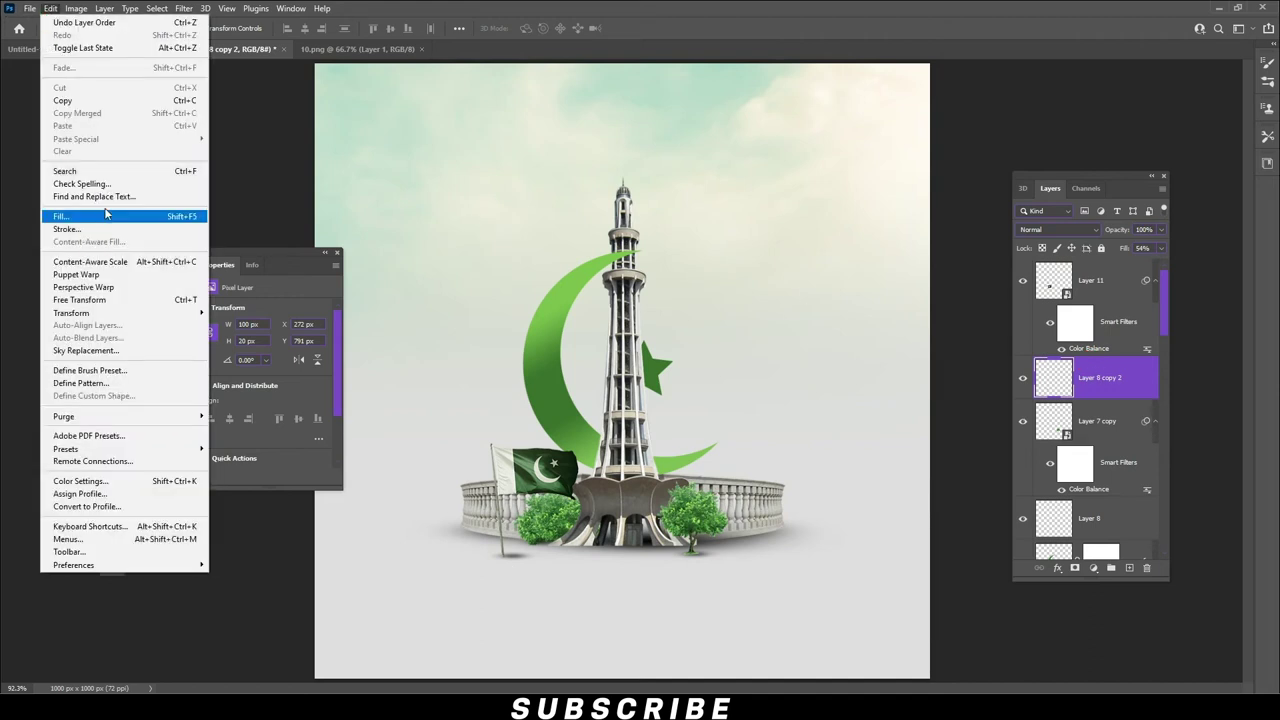
{"action": "left_click", "coordinate": [107, 304]}
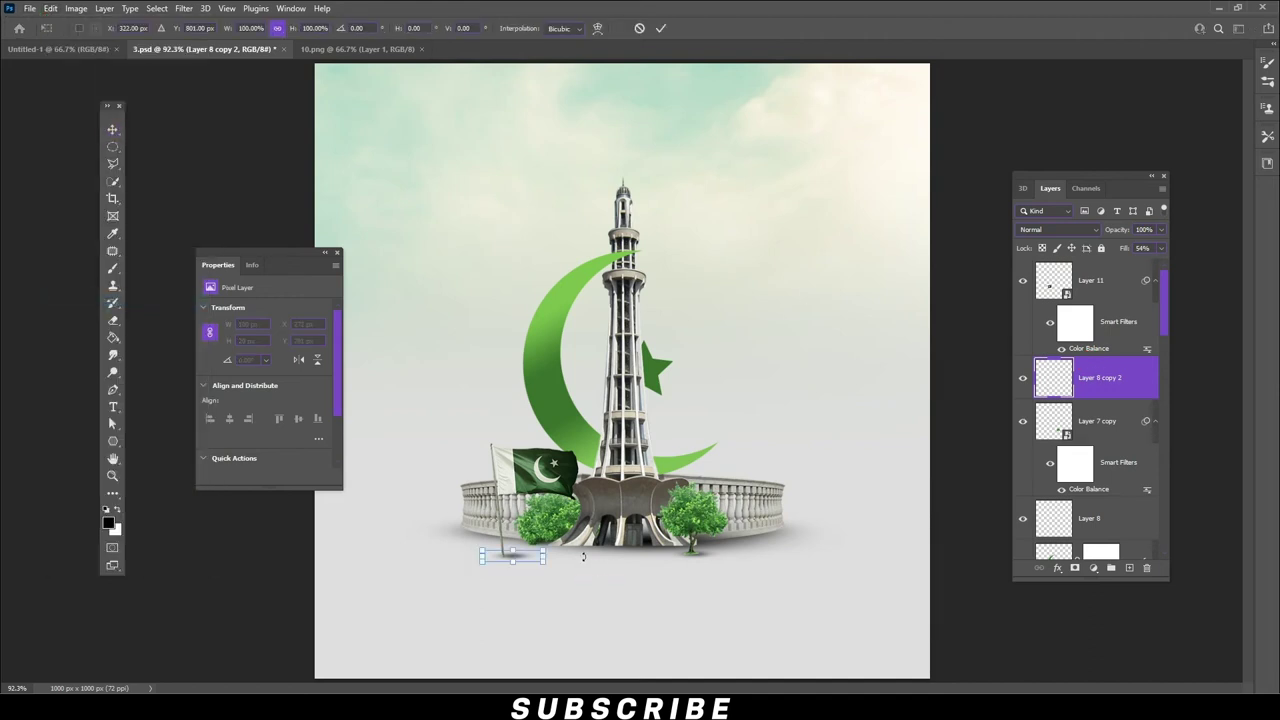
{"action": "left_click", "coordinate": [629, 554]}
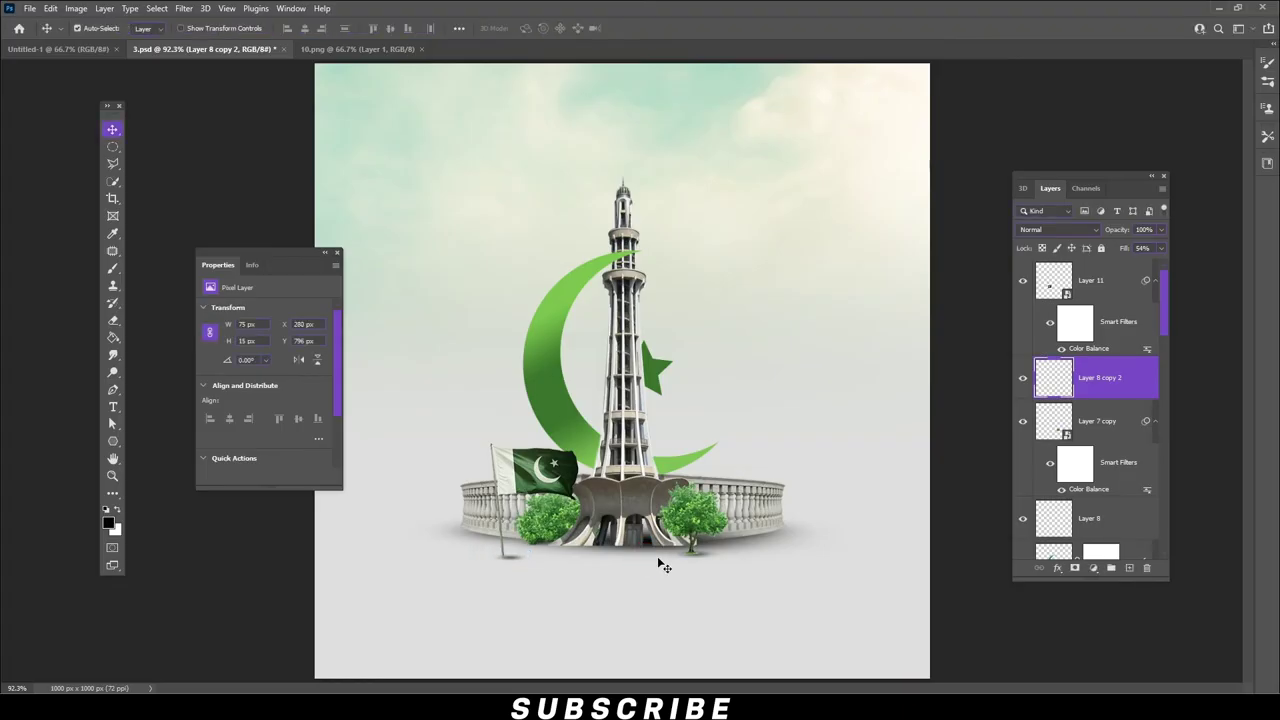
{"action": "key", "text": "ctrl+t"}
{"action": "left_click_drag", "start_coordinate": [542, 563], "coordinate": [575, 563]}
{"action": "double_click", "coordinate": [549, 560]}
{"action": "left_click", "coordinate": [545, 567]}
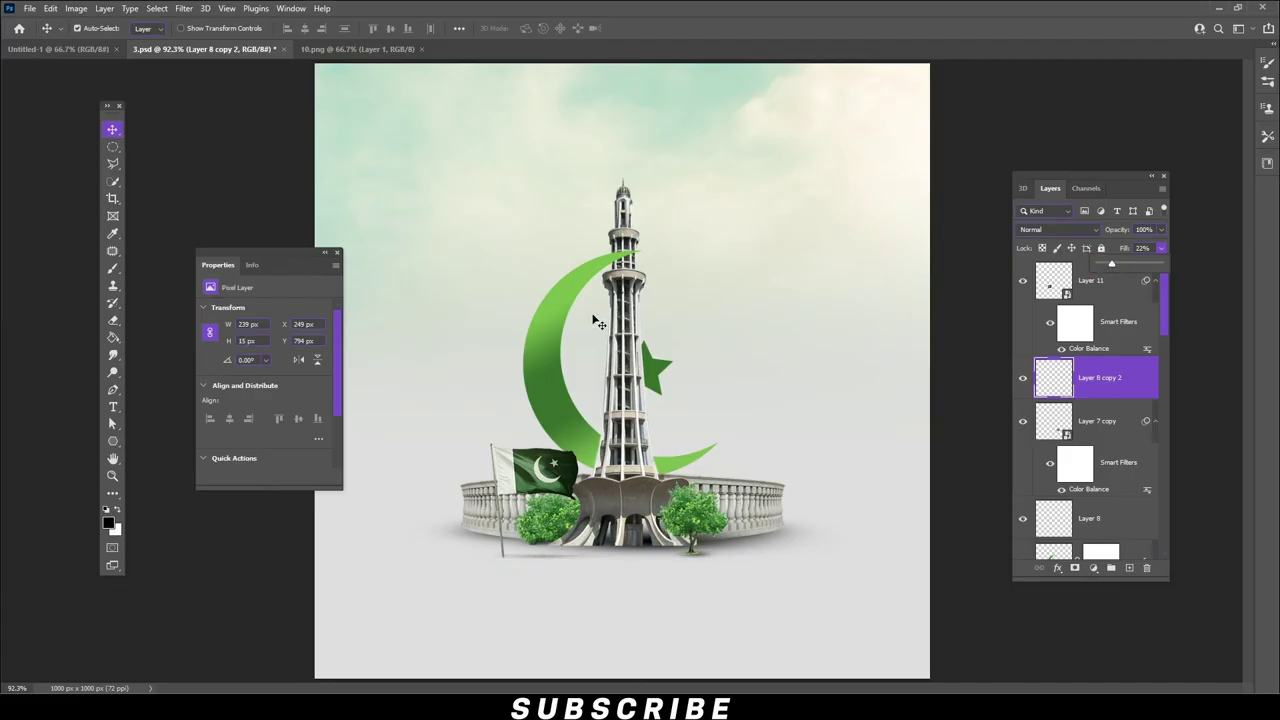
- Close the 10.png document and open the lens-flare image 9.jpg
{"action": "left_click", "coordinate": [338, 253]}
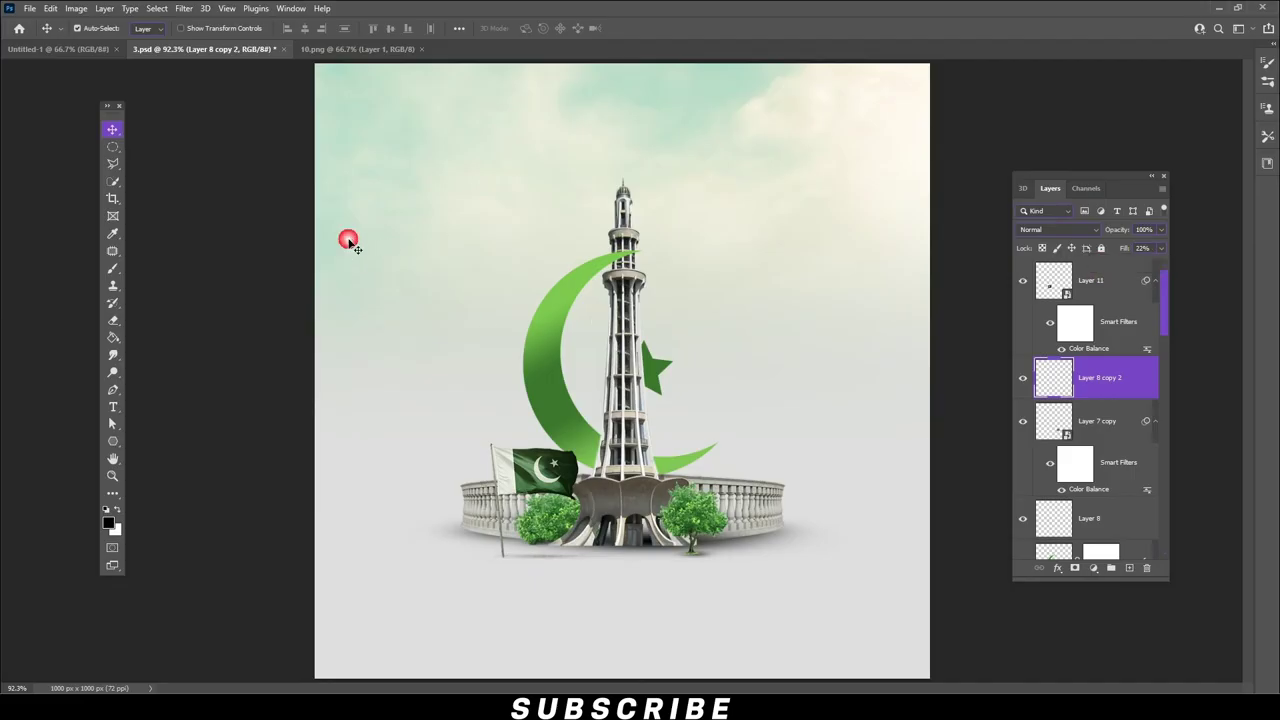
{"action": "left_click", "coordinate": [422, 49]}
{"action": "left_click", "coordinate": [30, 8]}
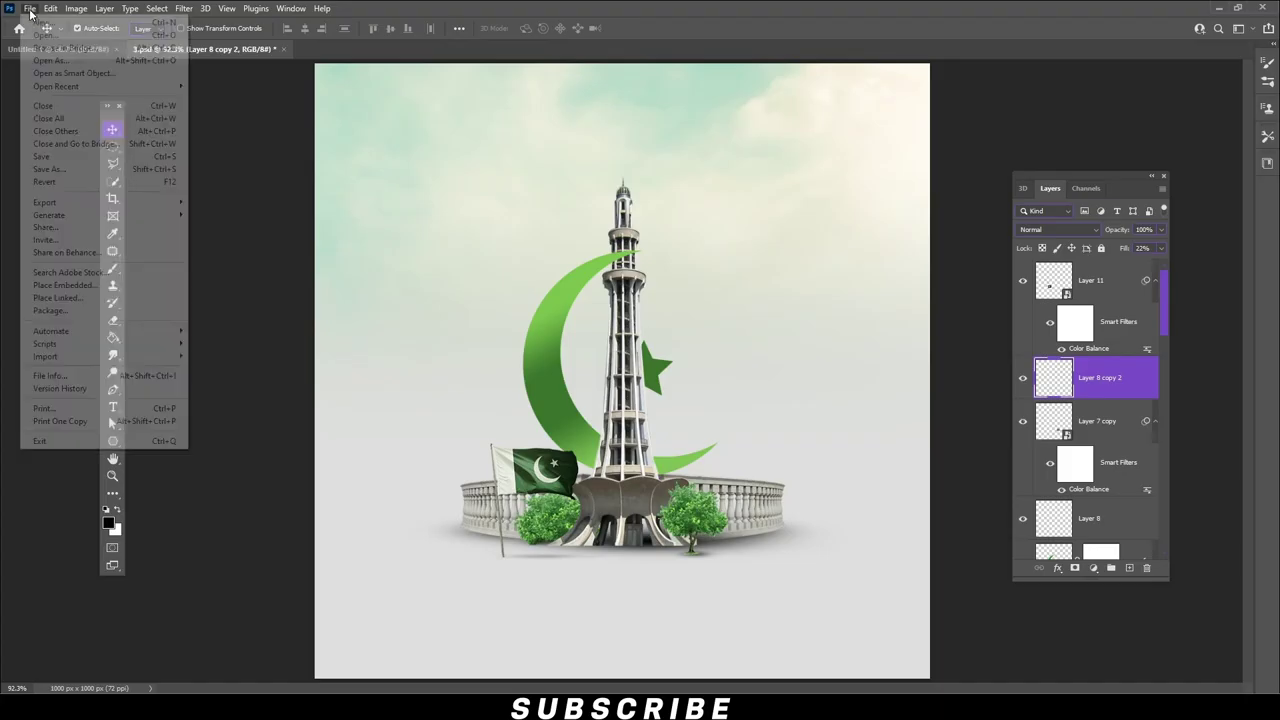
{"action": "left_click", "coordinate": [50, 35]}
{"action": "double_click", "coordinate": [681, 107]}
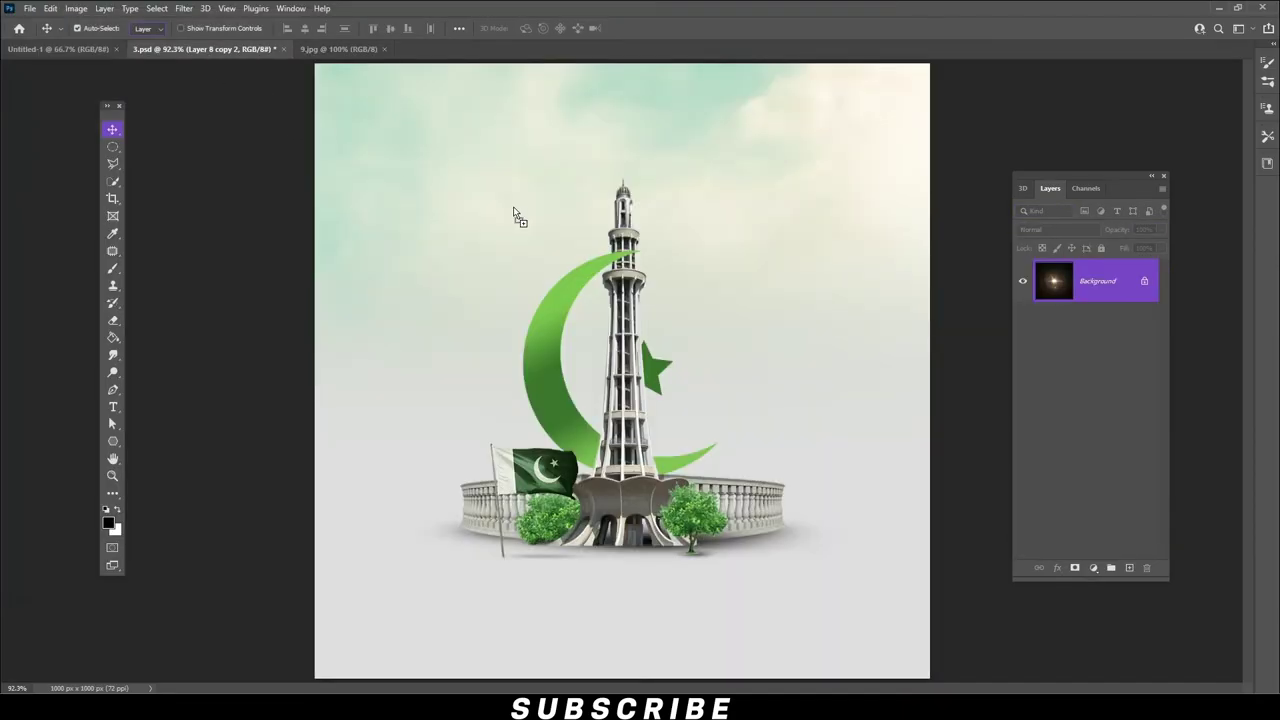
- Bring the lens flare into the poster in Screen mode at the tower's base
{"action": "left_click_drag", "start_coordinate": [239, 86], "coordinate": [712, 290]}
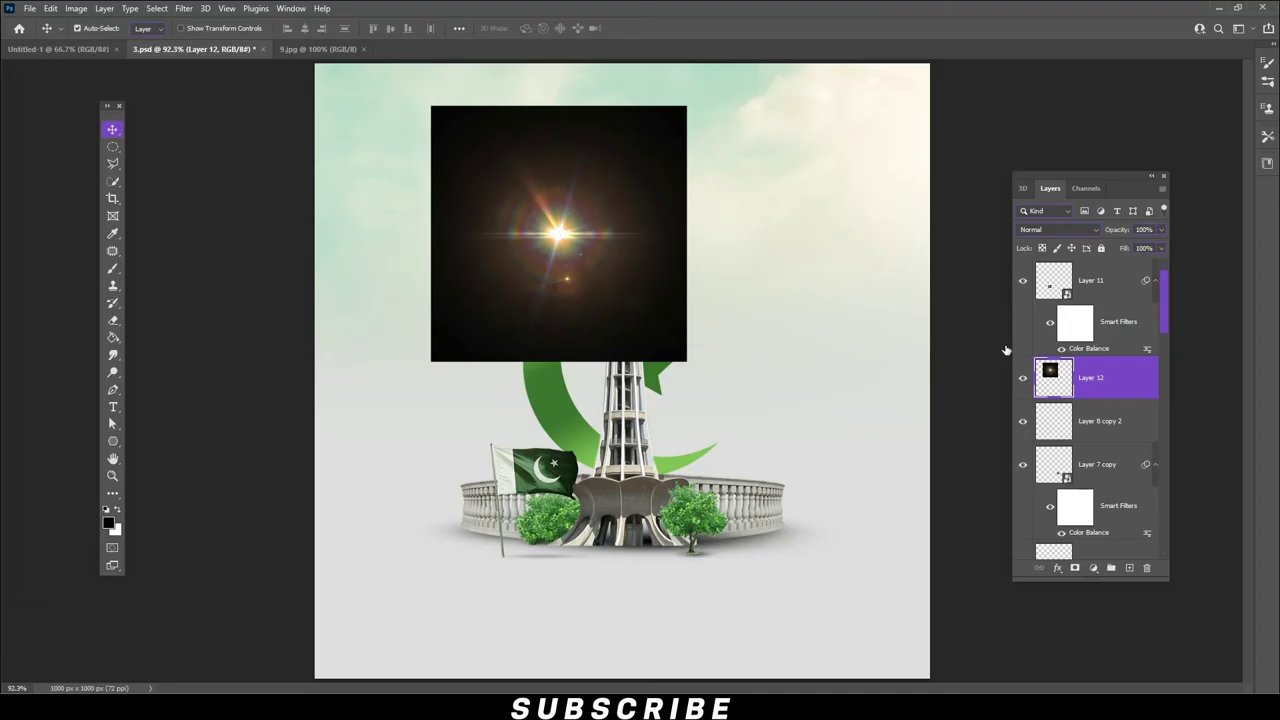
{"action": "left_click_drag", "start_coordinate": [632, 262], "coordinate": [719, 466]}
{"action": "left_click", "coordinate": [1080, 230]}
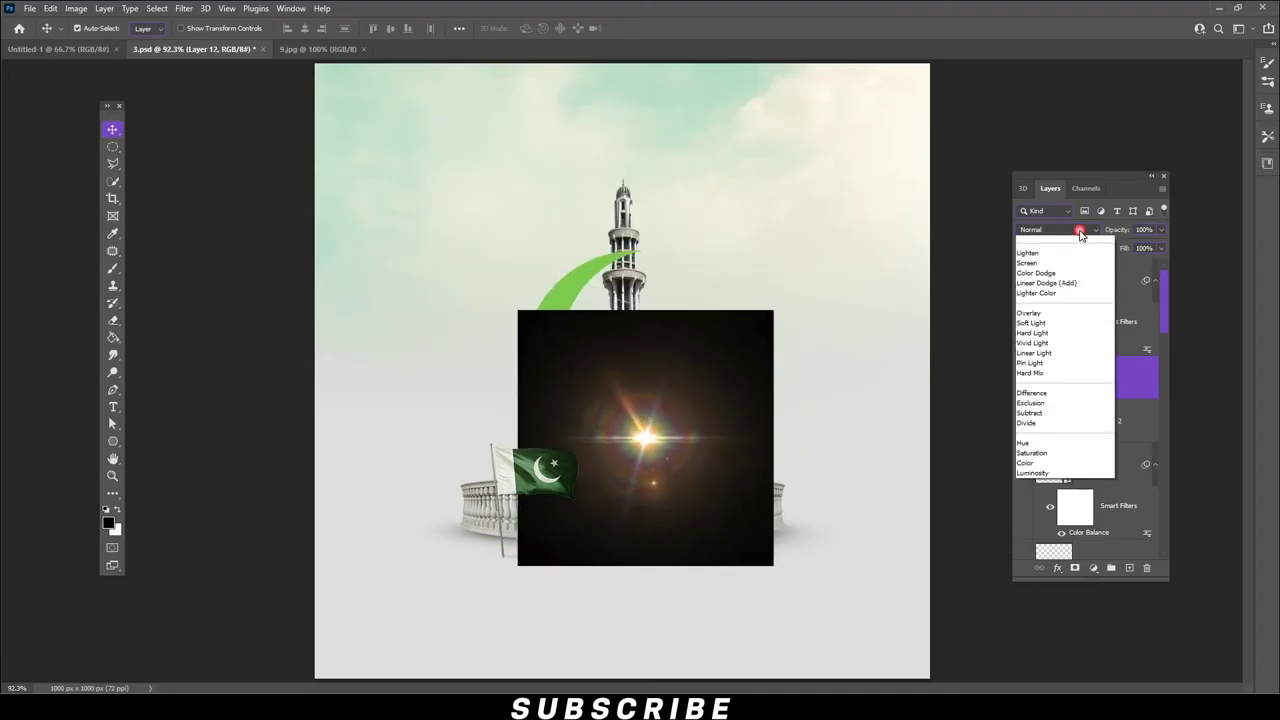
{"action": "left_click", "coordinate": [1045, 362]}
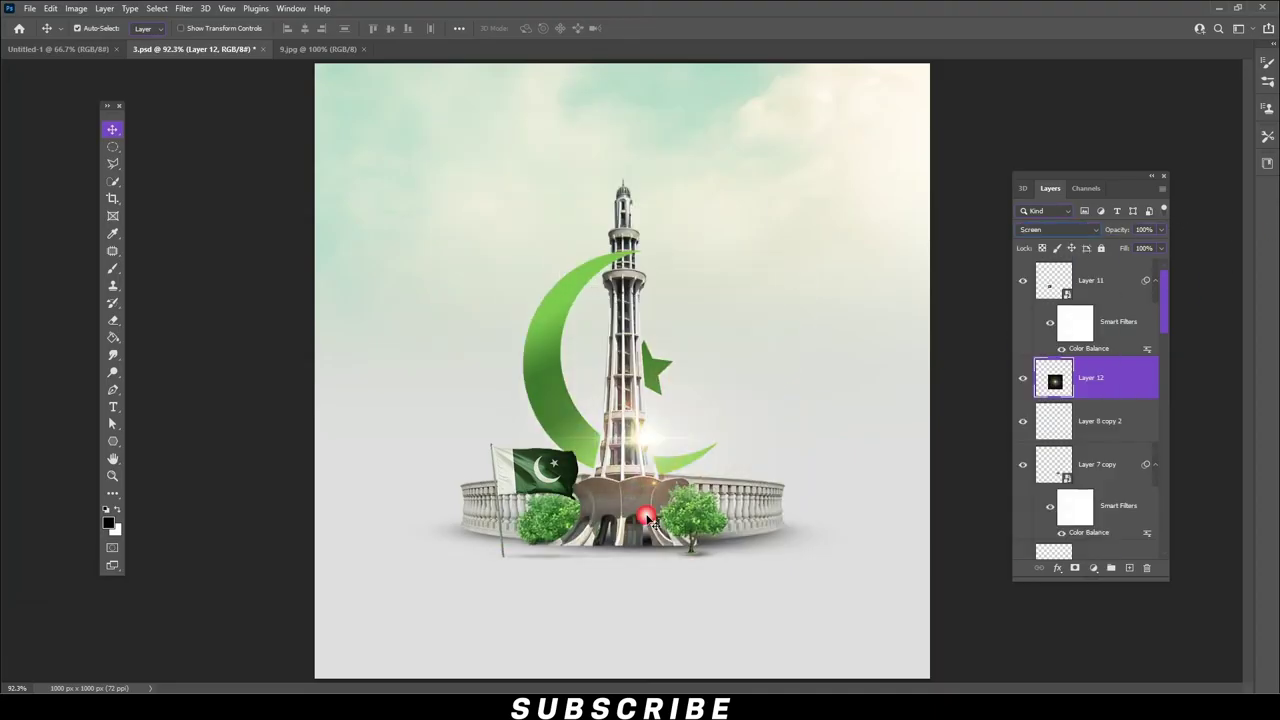
{"action": "left_click_drag", "start_coordinate": [651, 447], "coordinate": [660, 465]}
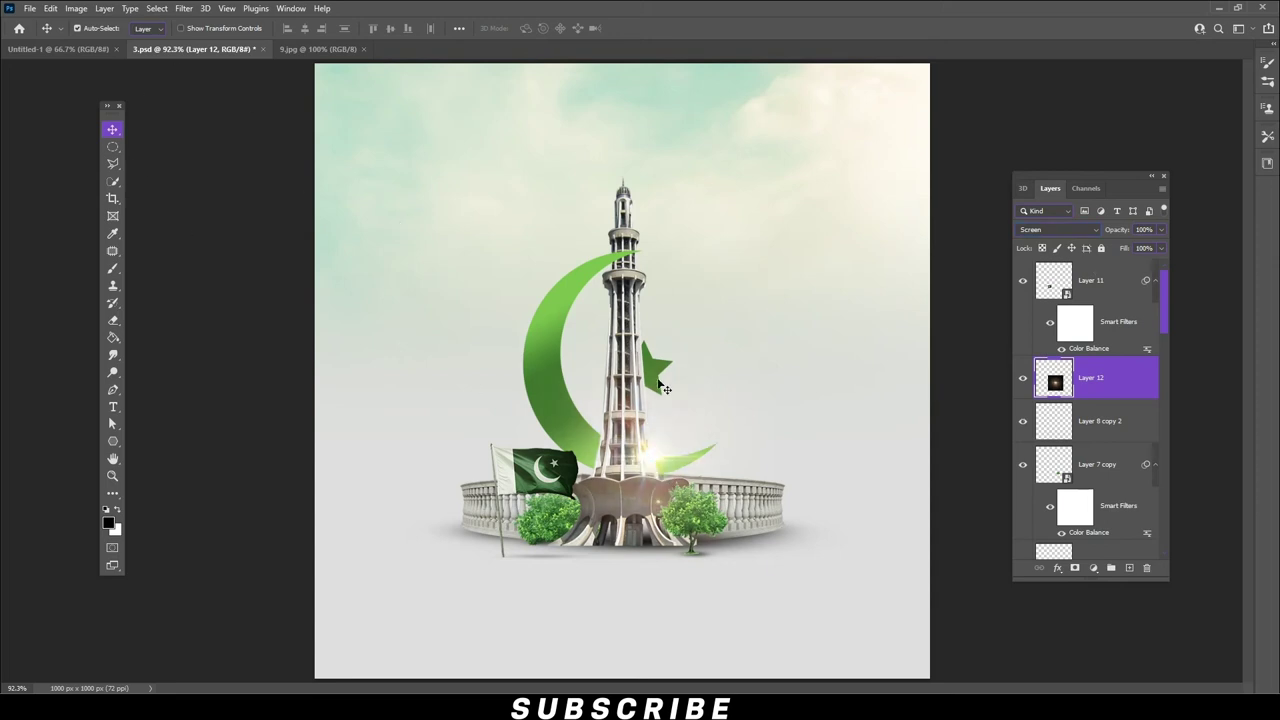
- Free Transform the flare down to about 67% and shift it into place
{"action": "left_click", "coordinate": [47, 8]}
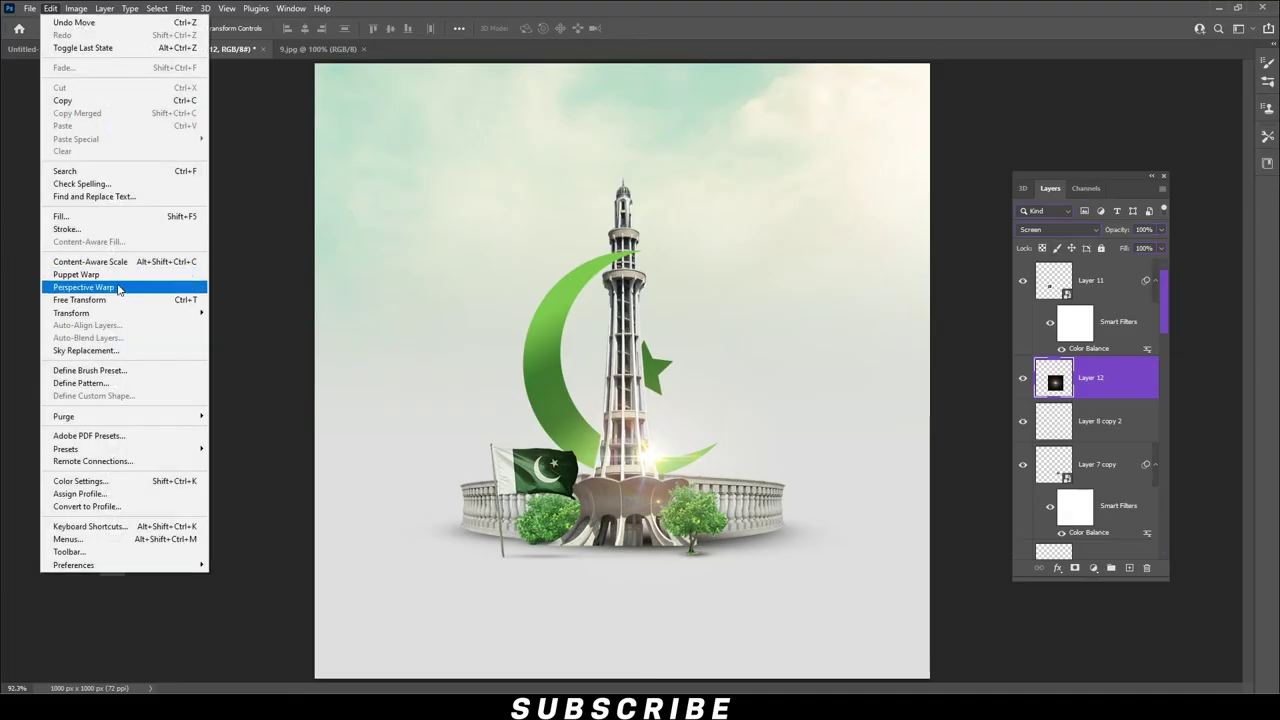
{"action": "left_click", "coordinate": [80, 294]}
{"action": "left_click_drag", "start_coordinate": [784, 331], "coordinate": [694, 411]}
{"action": "mouse_move", "coordinate": [612, 467]}
{"action": "left_mouse_down"}
{"action": "mouse_move", "coordinate": [655, 424]}
{"action": "mouse_move", "coordinate": [658, 436]}
{"action": "left_mouse_up"}
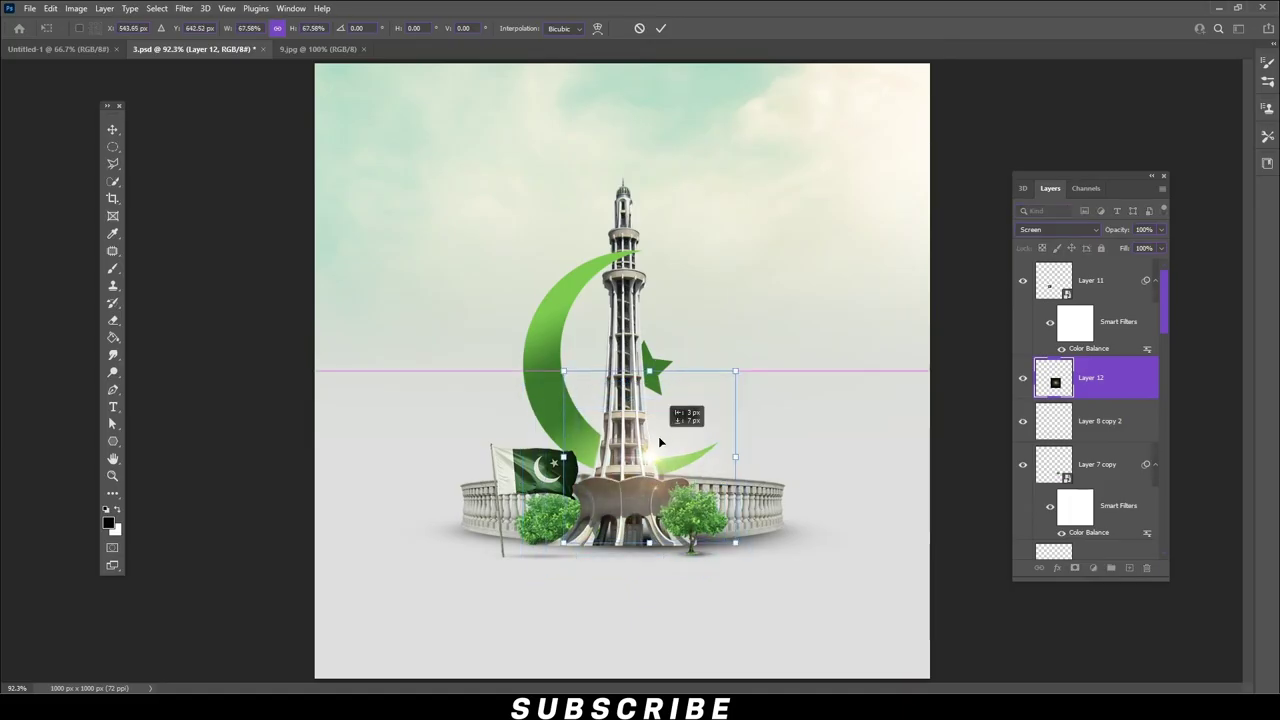
{"action": "key", "text": "Return"}
- Shift the flare's hue by +28 with Hue/Saturation
{"action": "key", "text": "ctrl"}
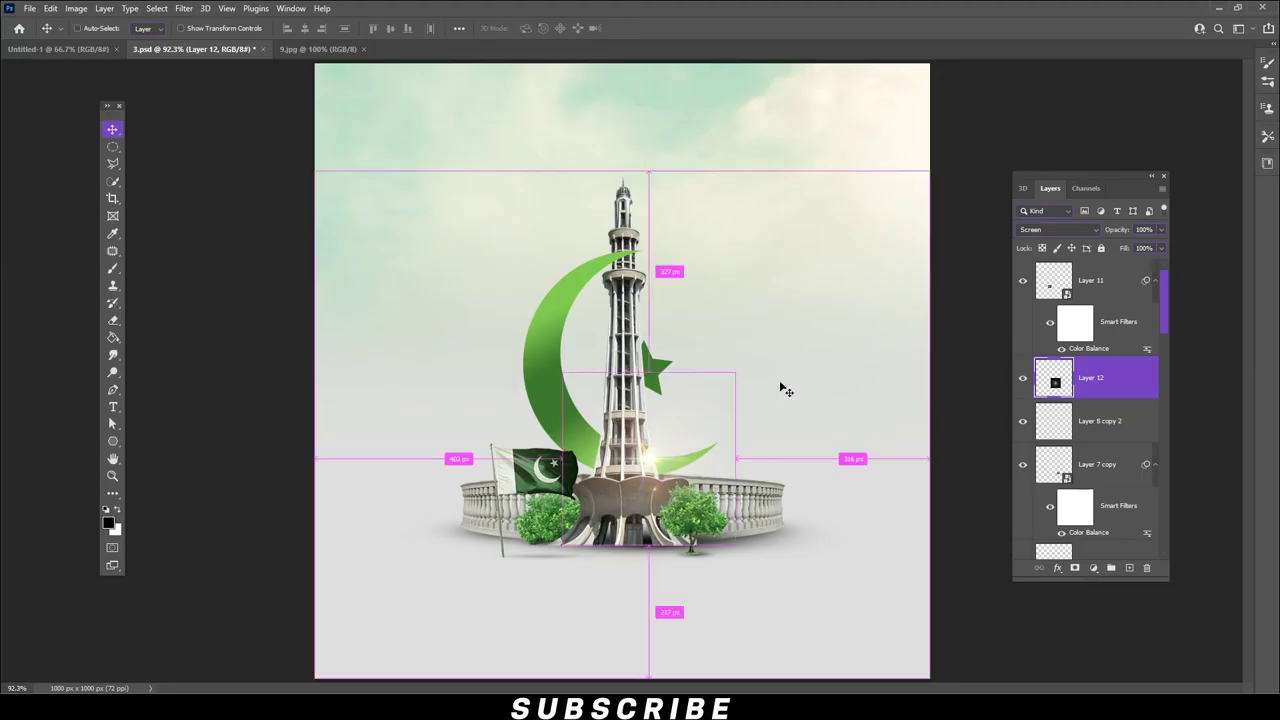
{"action": "key", "text": "u"}
{"action": "left_click", "coordinate": [76, 8]}
{"action": "mouse_move", "coordinate": [100, 22]}
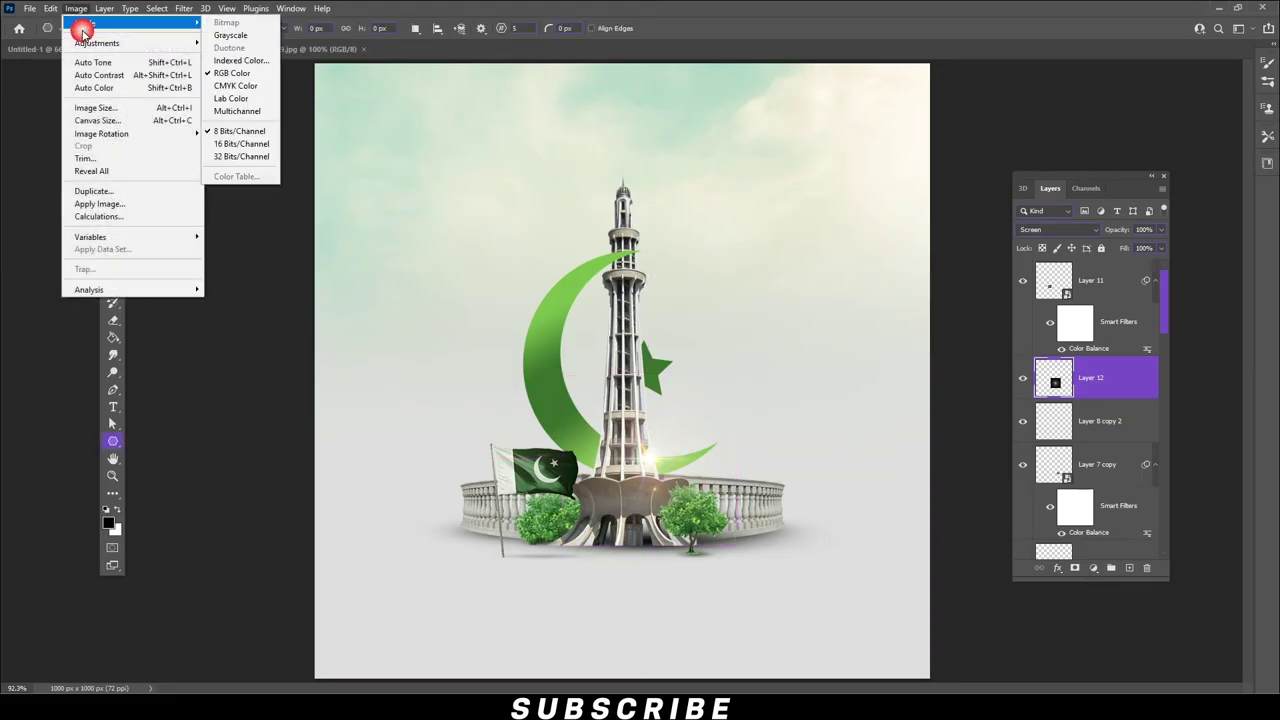
{"action": "left_click", "coordinate": [243, 113]}
{"action": "left_click_drag", "start_coordinate": [819, 373], "coordinate": [838, 378]}
{"action": "left_click", "coordinate": [976, 314]}
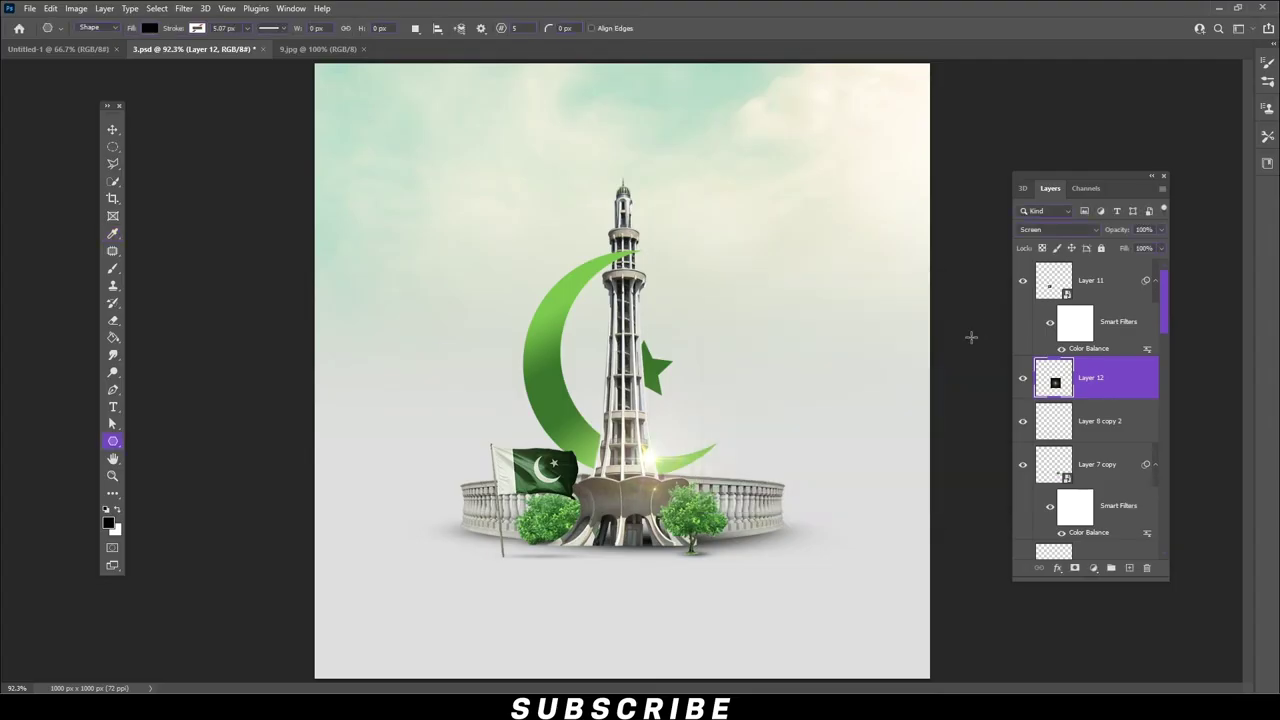
- Return to the Move tool and close the 9.jpg document
{"action": "left_click", "coordinate": [112, 130]}
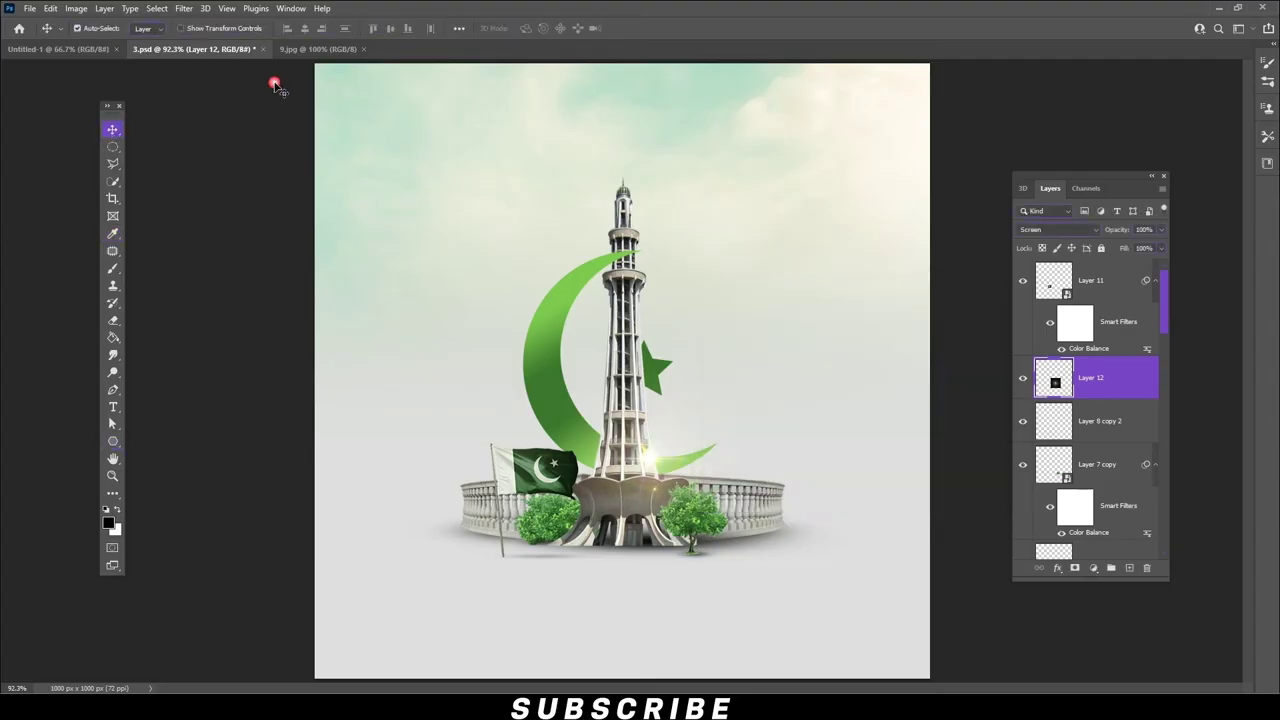
{"action": "left_click", "coordinate": [363, 49]}
{"action": "left_click", "coordinate": [28, 10]}
- Open 3.png, bring the cloud into the poster, and convert it to a Smart Object
{"action": "left_click", "coordinate": [40, 35]}
{"action": "double_click", "coordinate": [256, 130]}
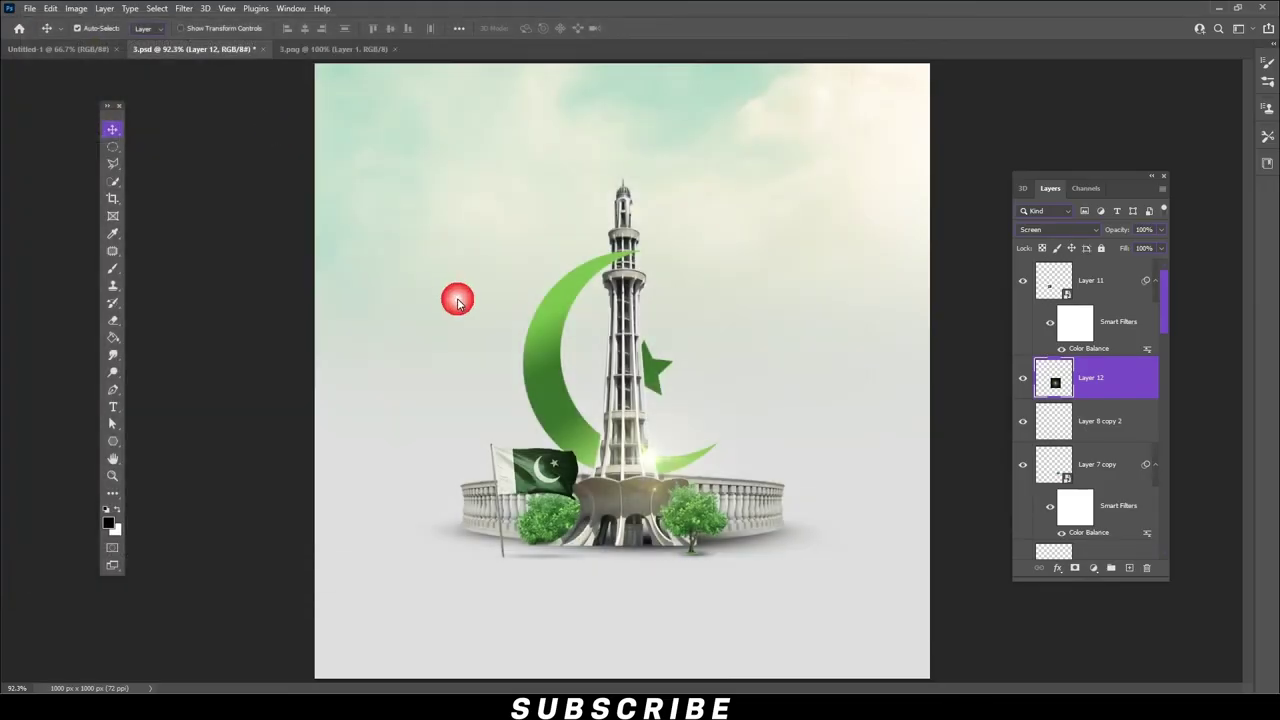
{"action": "left_click_drag", "start_coordinate": [353, 142], "coordinate": [697, 322]}
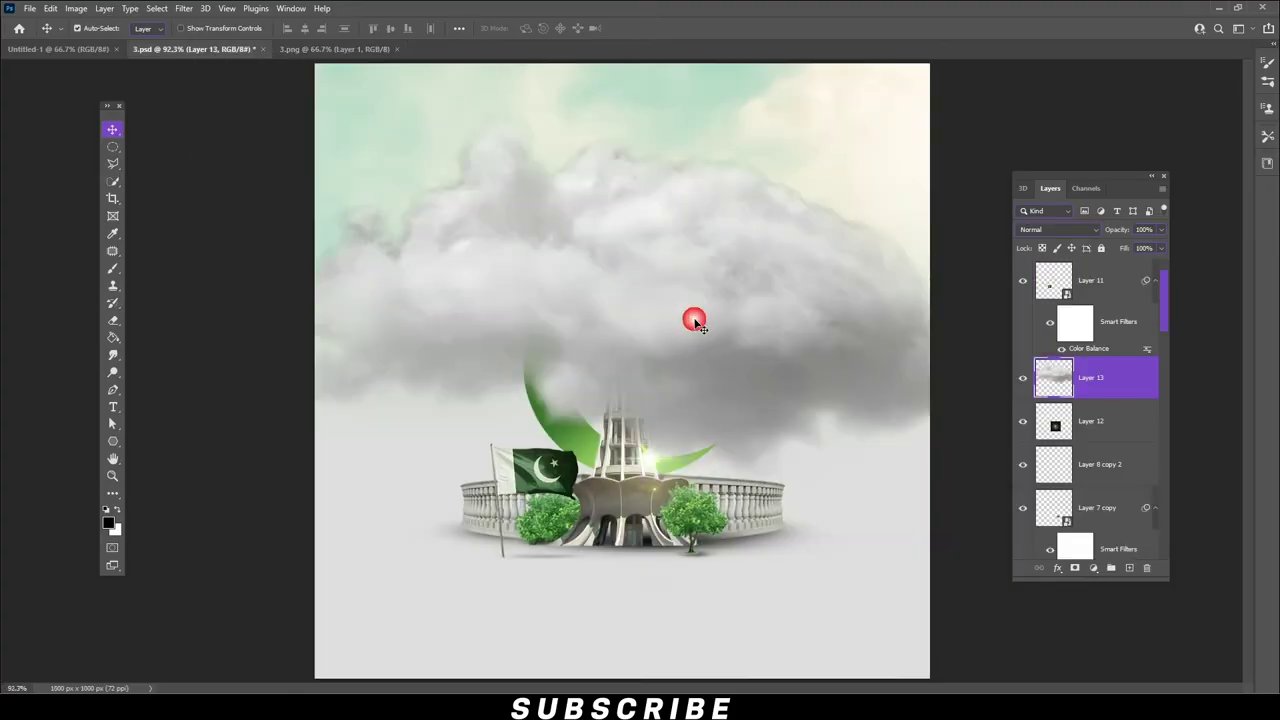
{"action": "right_click", "coordinate": [1120, 378]}
{"action": "left_click", "coordinate": [1010, 315]}
- Scale the cloud down to about 10% and place it beside the tower
{"action": "left_click", "coordinate": [50, 8]}
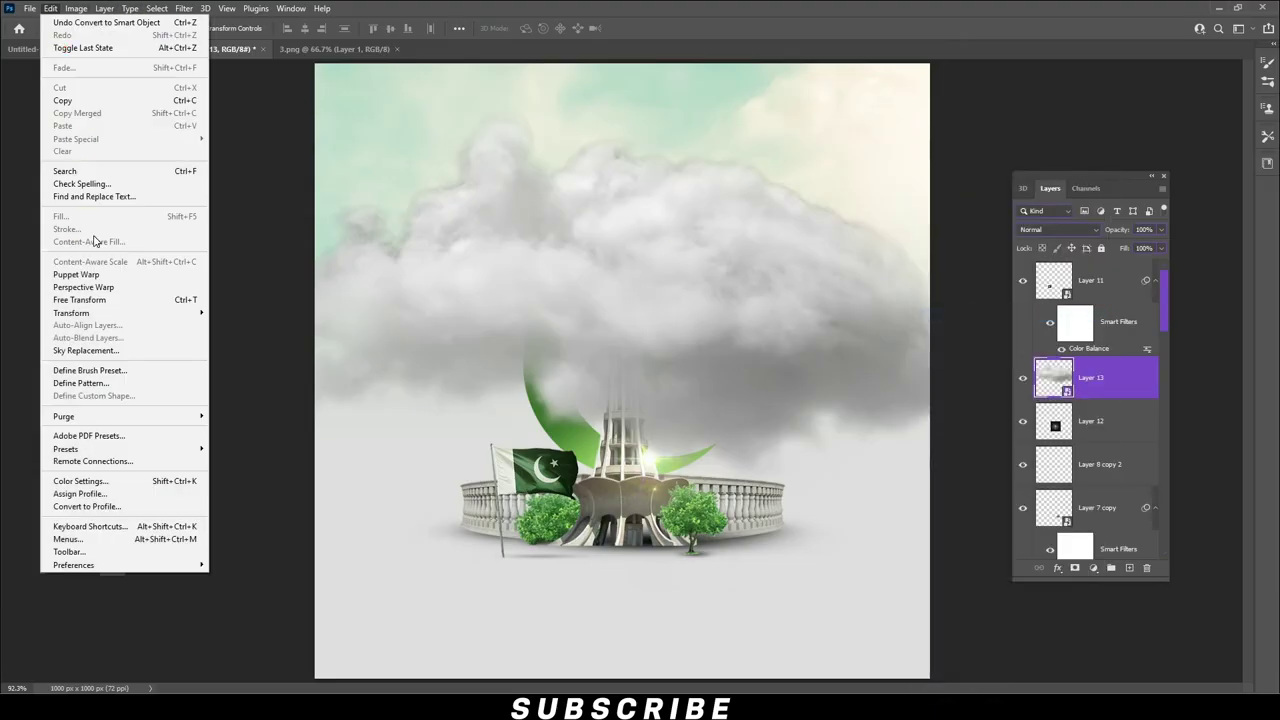
{"action": "left_click", "coordinate": [117, 300]}
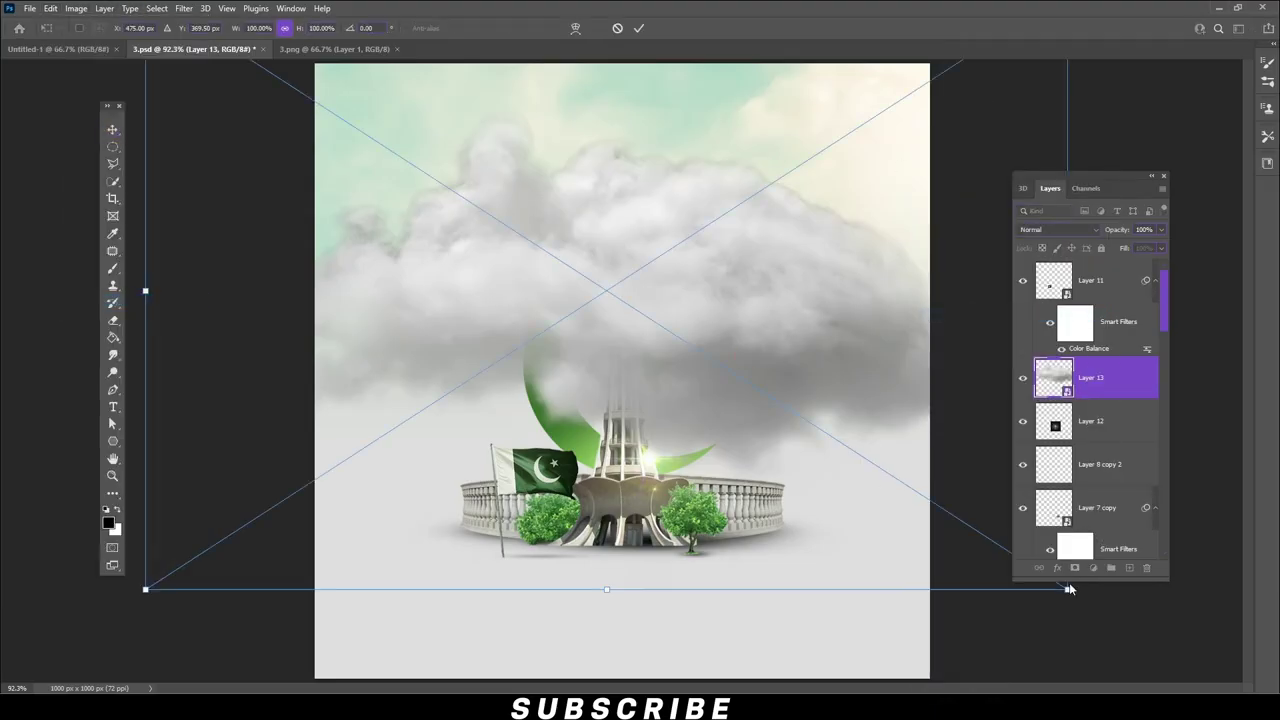
{"action": "left_click_drag", "start_coordinate": [1068, 590], "coordinate": [672, 362]}
{"action": "left_click_drag", "start_coordinate": [620, 320], "coordinate": [686, 430]}
{"action": "mouse_move", "coordinate": [738, 365]}
{"action": "left_mouse_down"}
{"action": "mouse_move", "coordinate": [670, 425]}
{"action": "mouse_move", "coordinate": [722, 374]}
{"action": "left_mouse_up"}
{"action": "key", "text": "Return"}
{"action": "left_click_drag", "start_coordinate": [678, 430], "coordinate": [677, 438]}
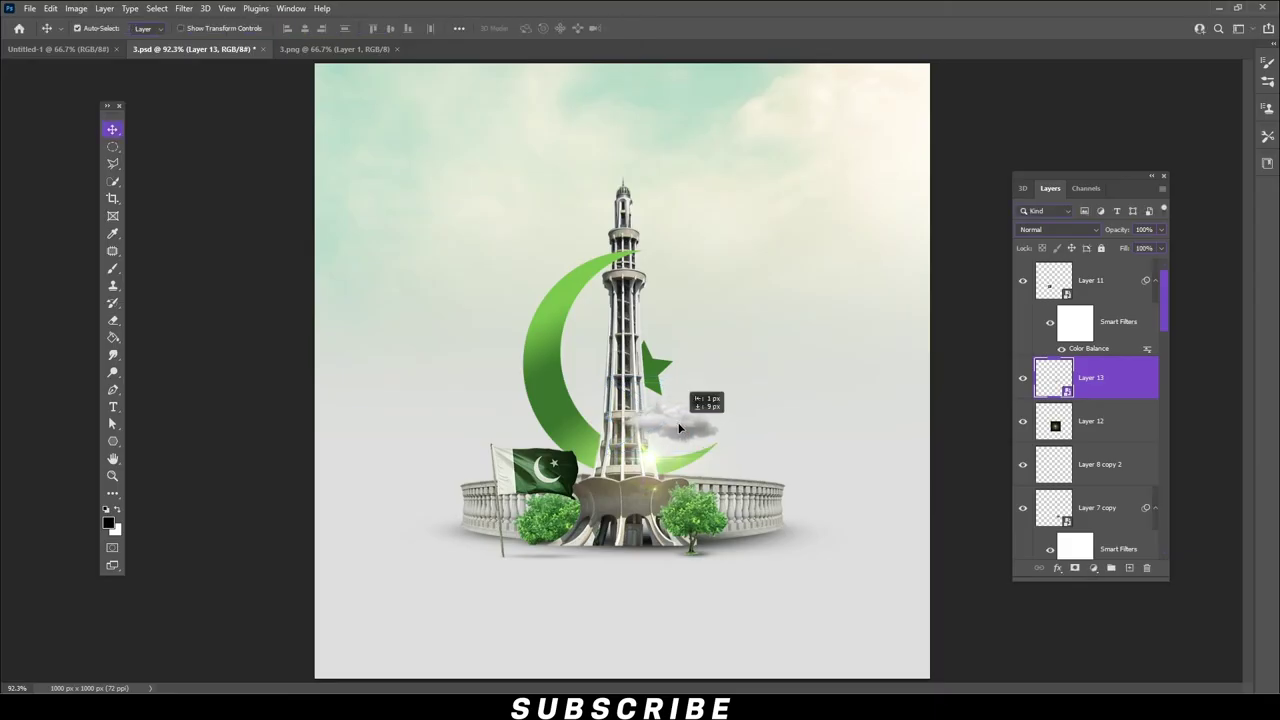
- Brighten the cloud with a Brightness/Contrast smart filter
{"action": "left_click", "coordinate": [76, 8]}
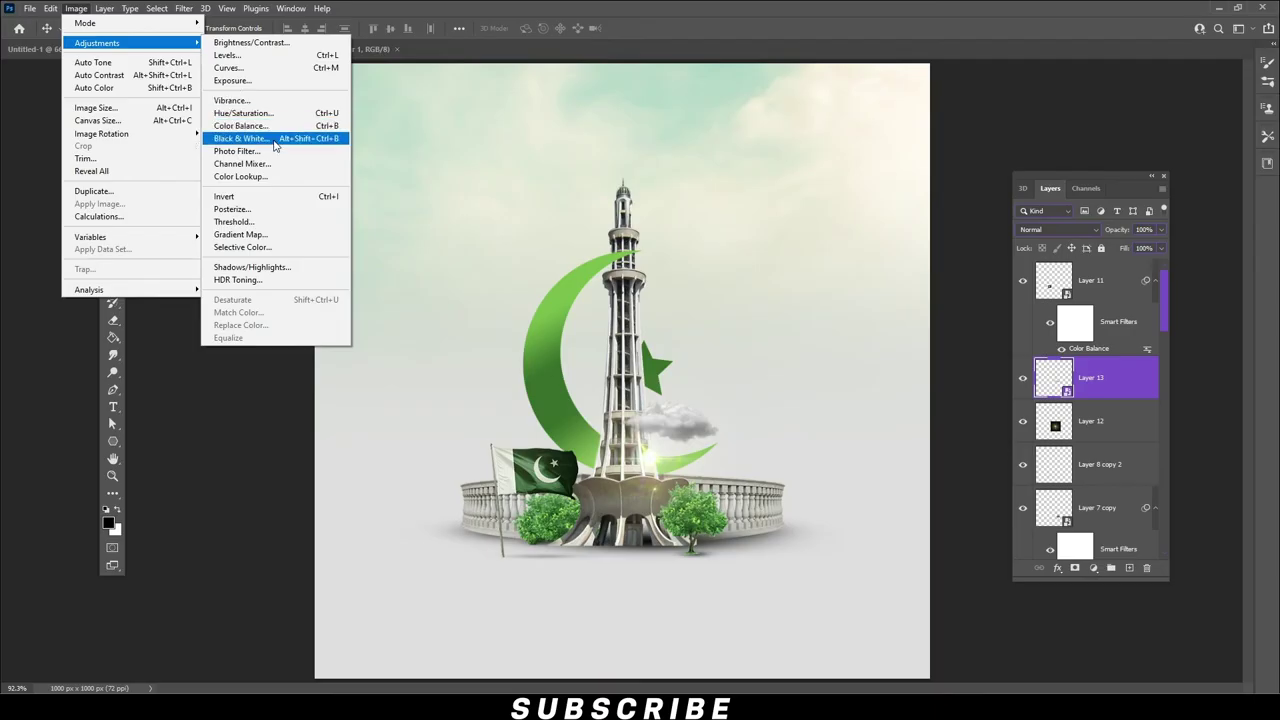
{"action": "left_click", "coordinate": [252, 42]}
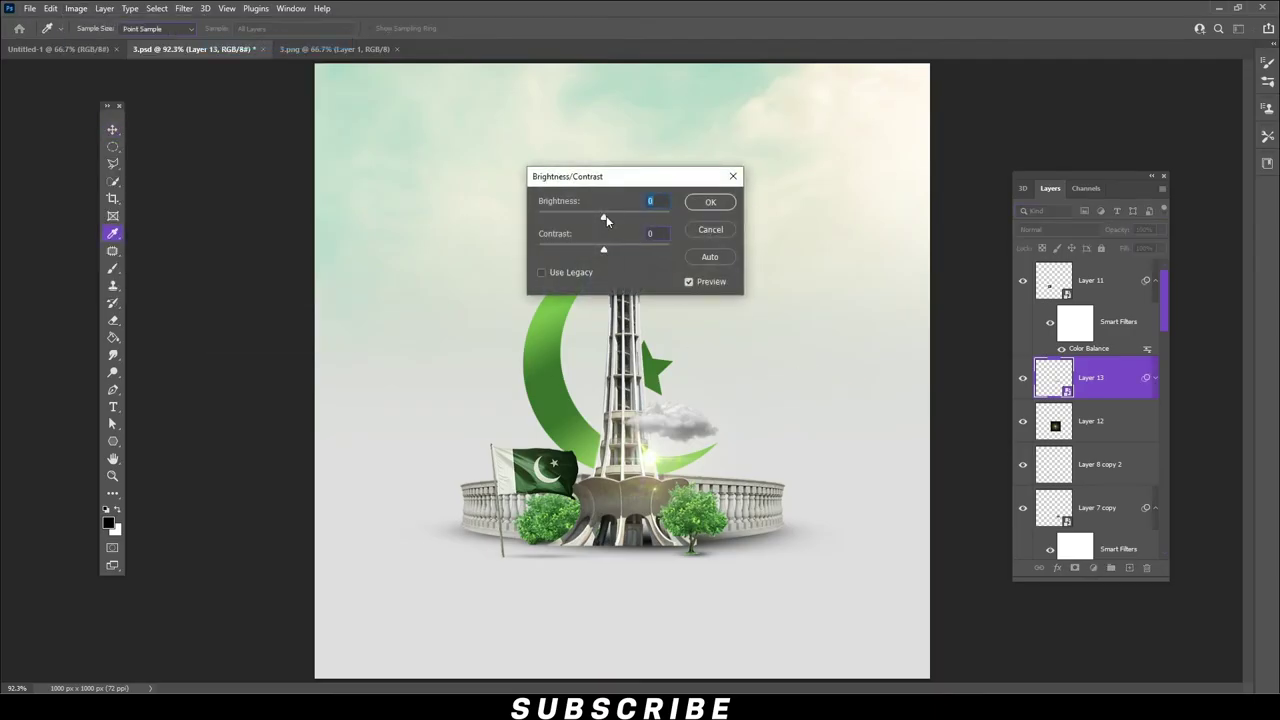
{"action": "left_click_drag", "start_coordinate": [604, 218], "coordinate": [621, 218]}
{"action": "left_click", "coordinate": [712, 203]}
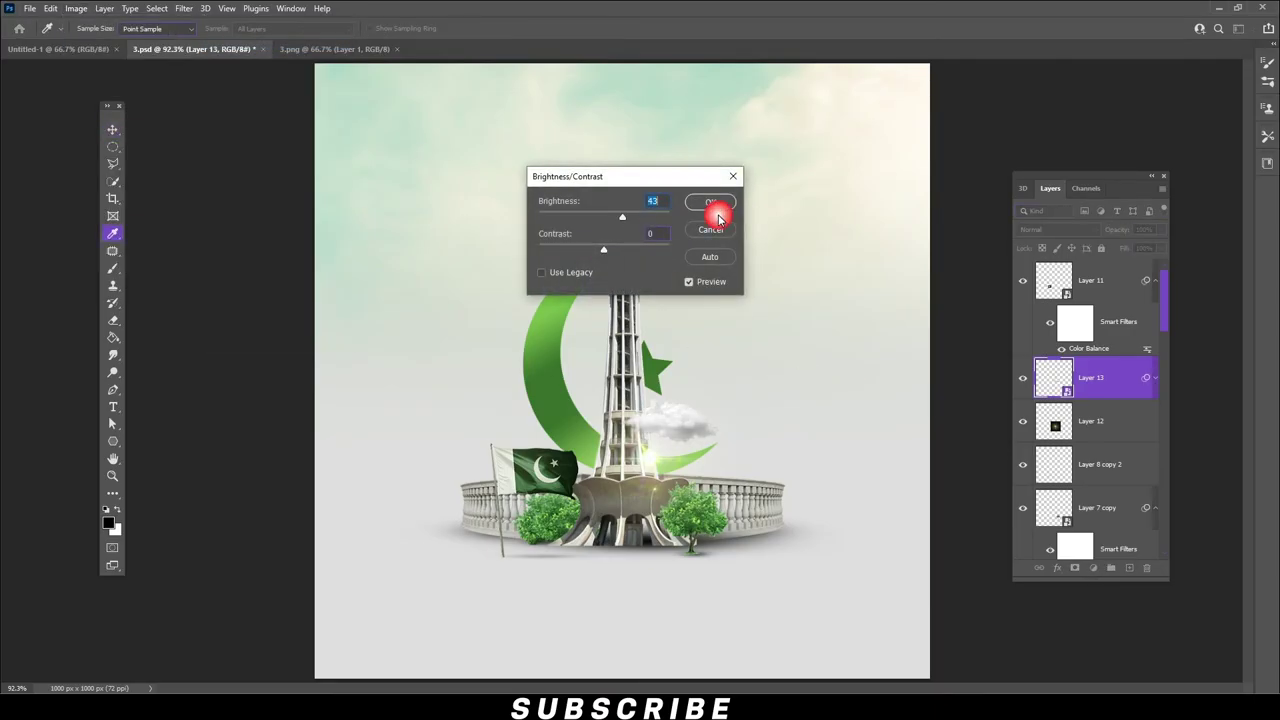
- Duplicate the cloud near the tower top, put it below Layer 4, and close 3.png
{"action": "left_click_drag", "start_coordinate": [1131, 379], "coordinate": [1129, 567]}
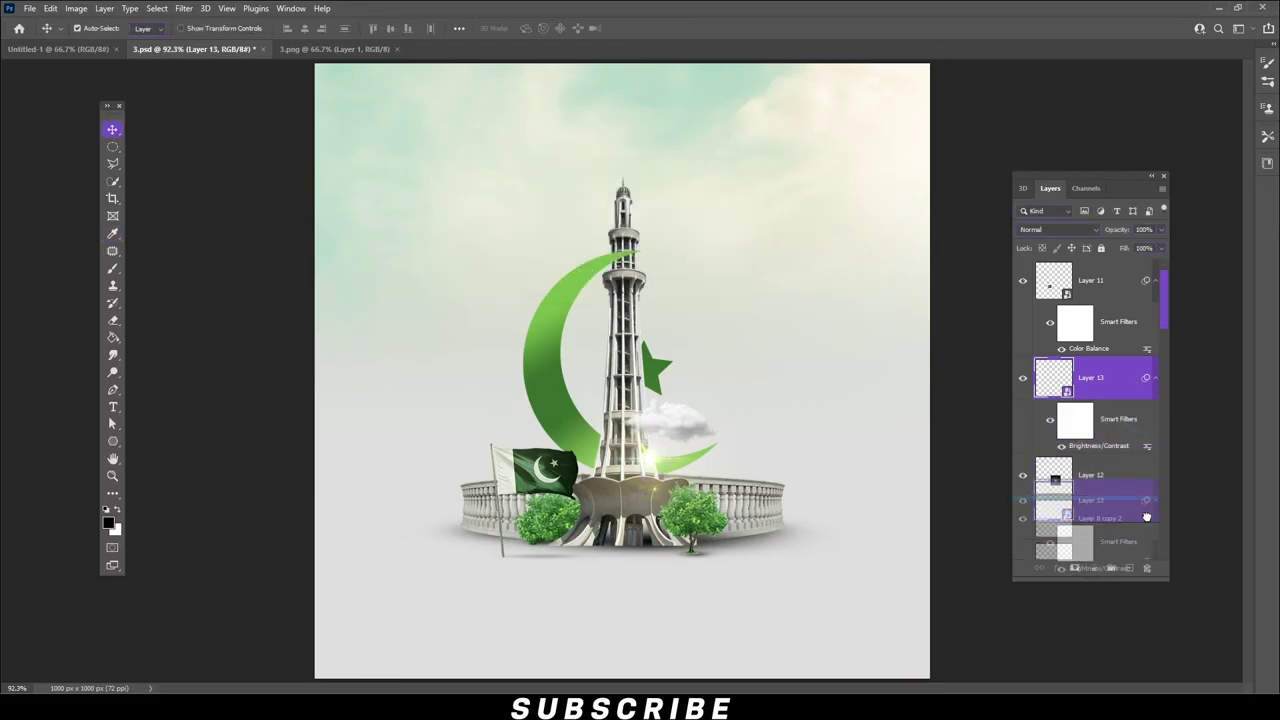
{"action": "mouse_move", "coordinate": [646, 420]}
{"action": "left_mouse_down"}
{"action": "mouse_move", "coordinate": [577, 291]}
{"action": "mouse_move", "coordinate": [562, 178]}
{"action": "left_mouse_up"}
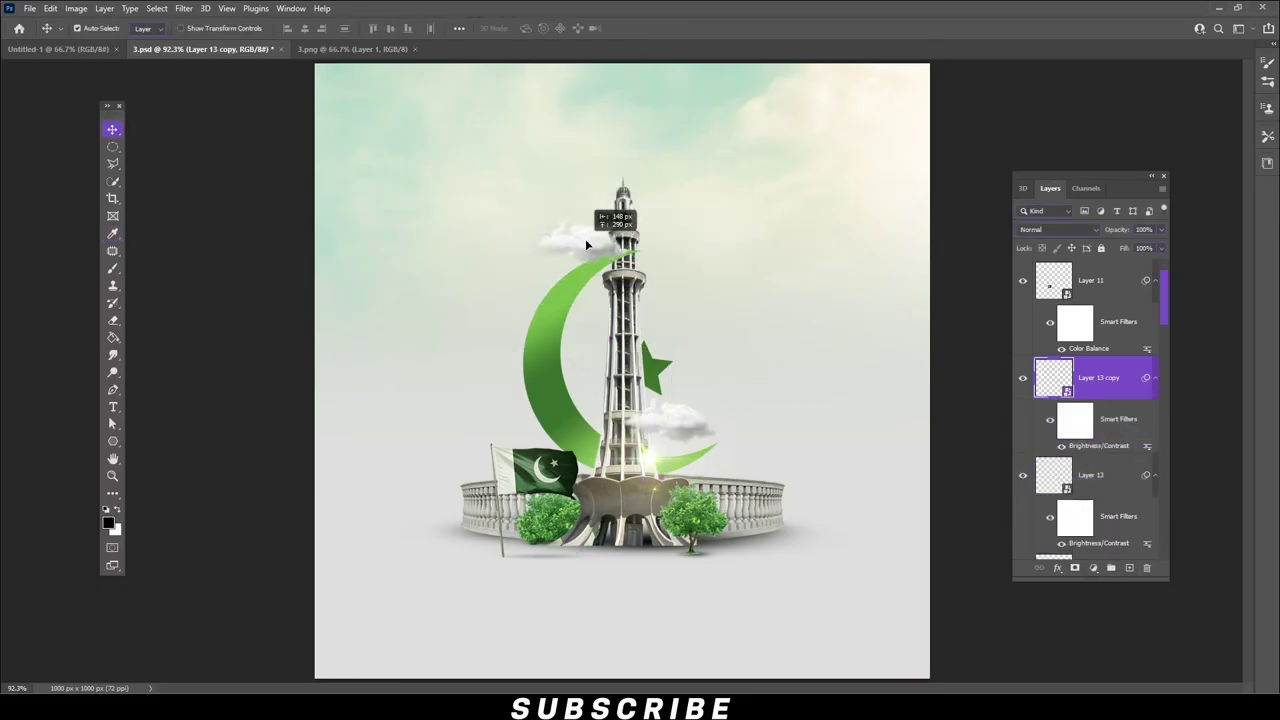
{"action": "left_click_drag", "start_coordinate": [1118, 388], "coordinate": [1118, 494]}
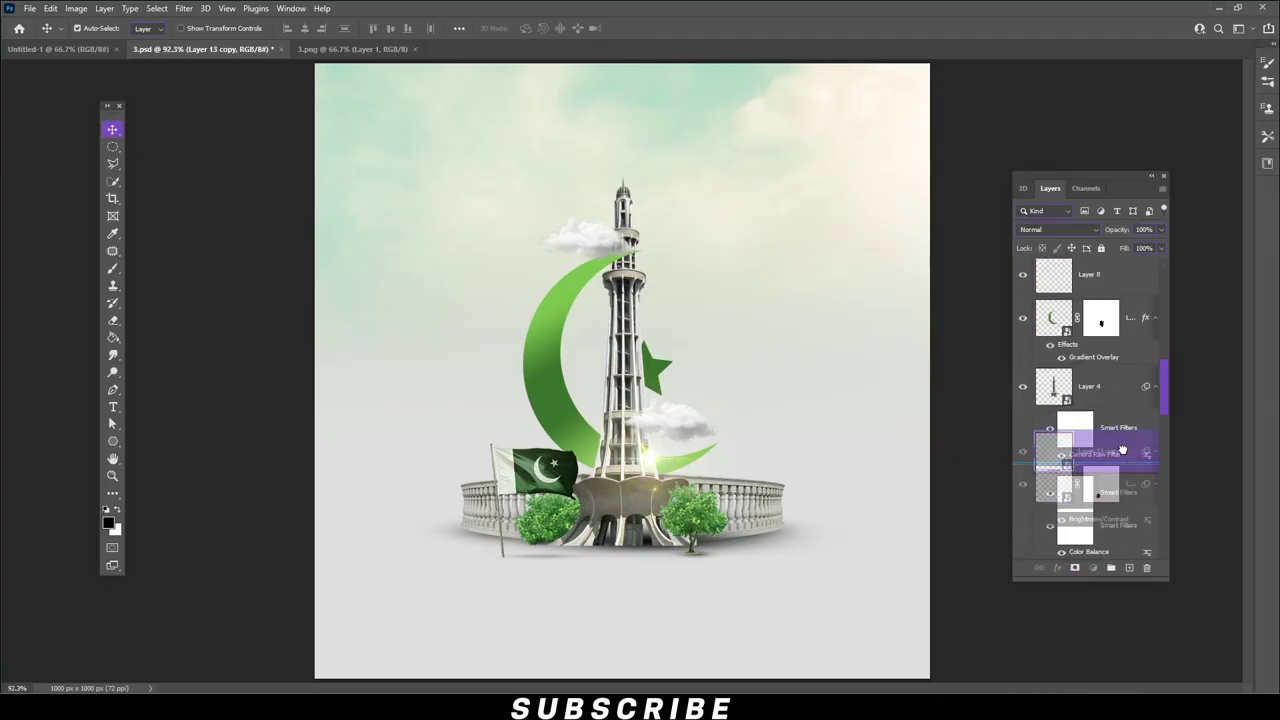
{"action": "left_click_drag", "start_coordinate": [1118, 494], "coordinate": [1101, 457]}
{"action": "left_click_drag", "start_coordinate": [590, 243], "coordinate": [590, 243]}
{"action": "left_click", "coordinate": [416, 50]}
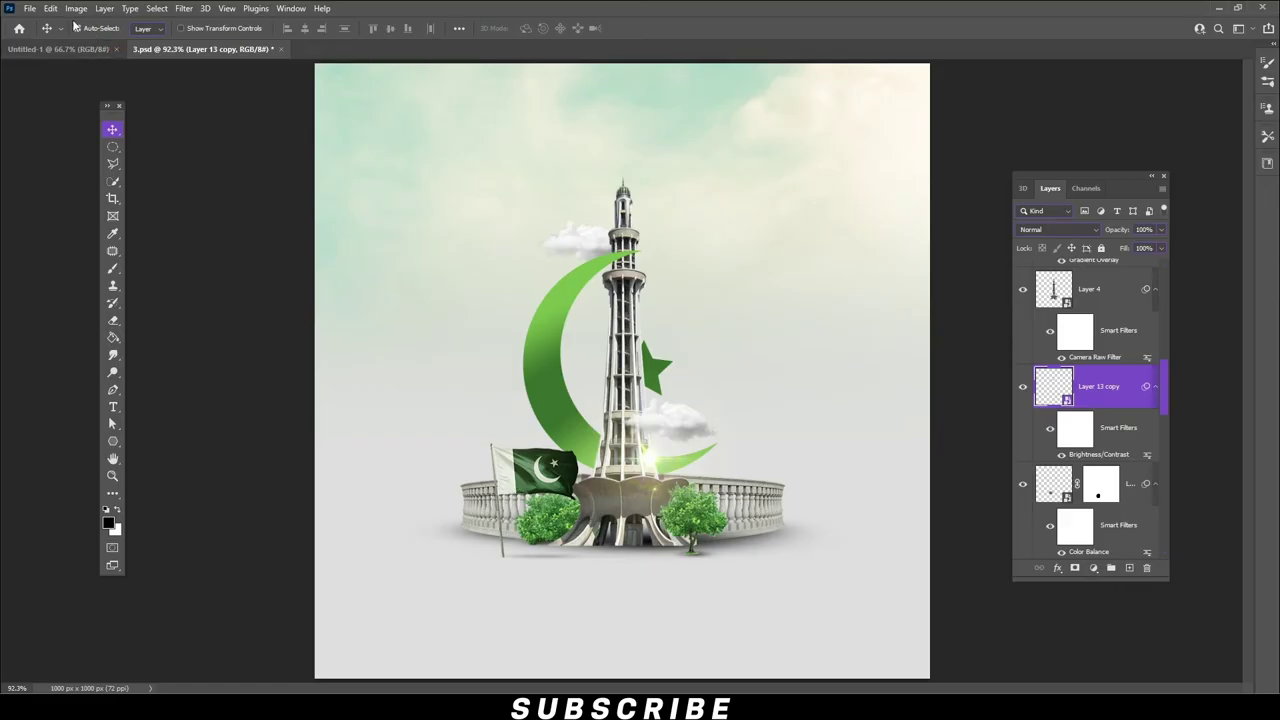
{"action": "left_click", "coordinate": [31, 12]}
- Open 2.png, drag the birds into the poster, and convert them to a Smart Object
{"action": "left_click", "coordinate": [45, 42]}
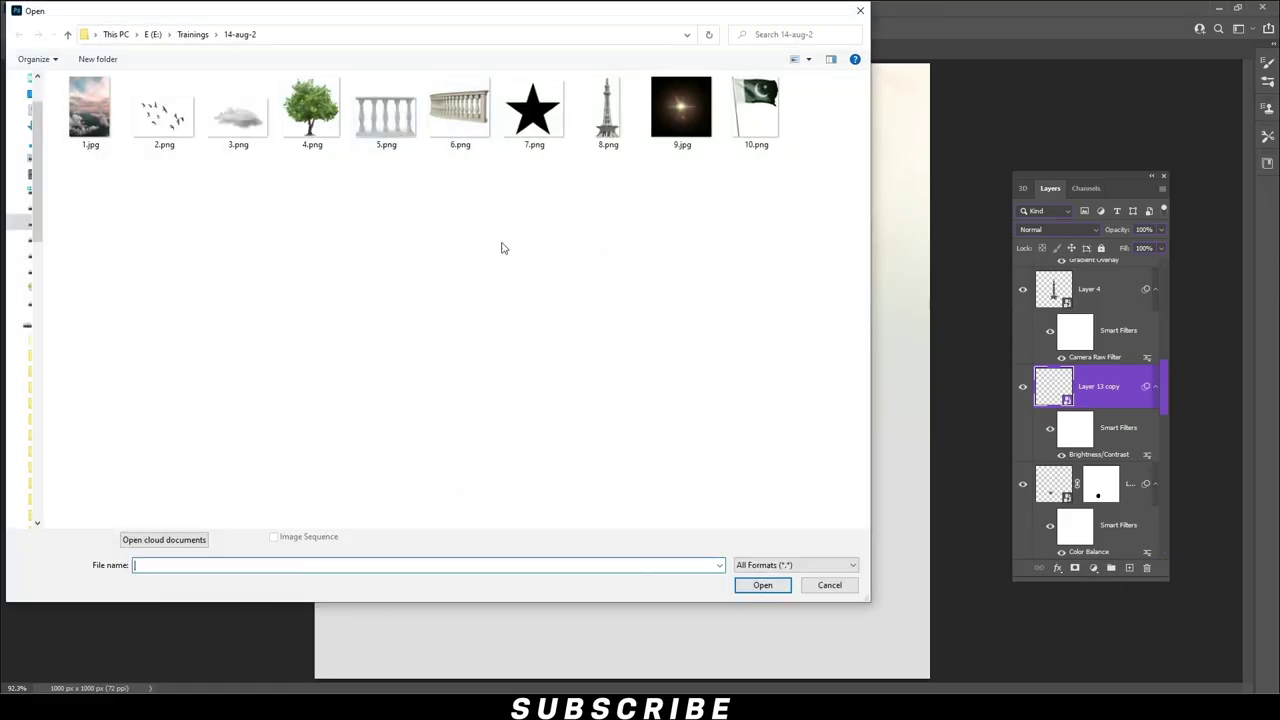
{"action": "double_click", "coordinate": [163, 133]}
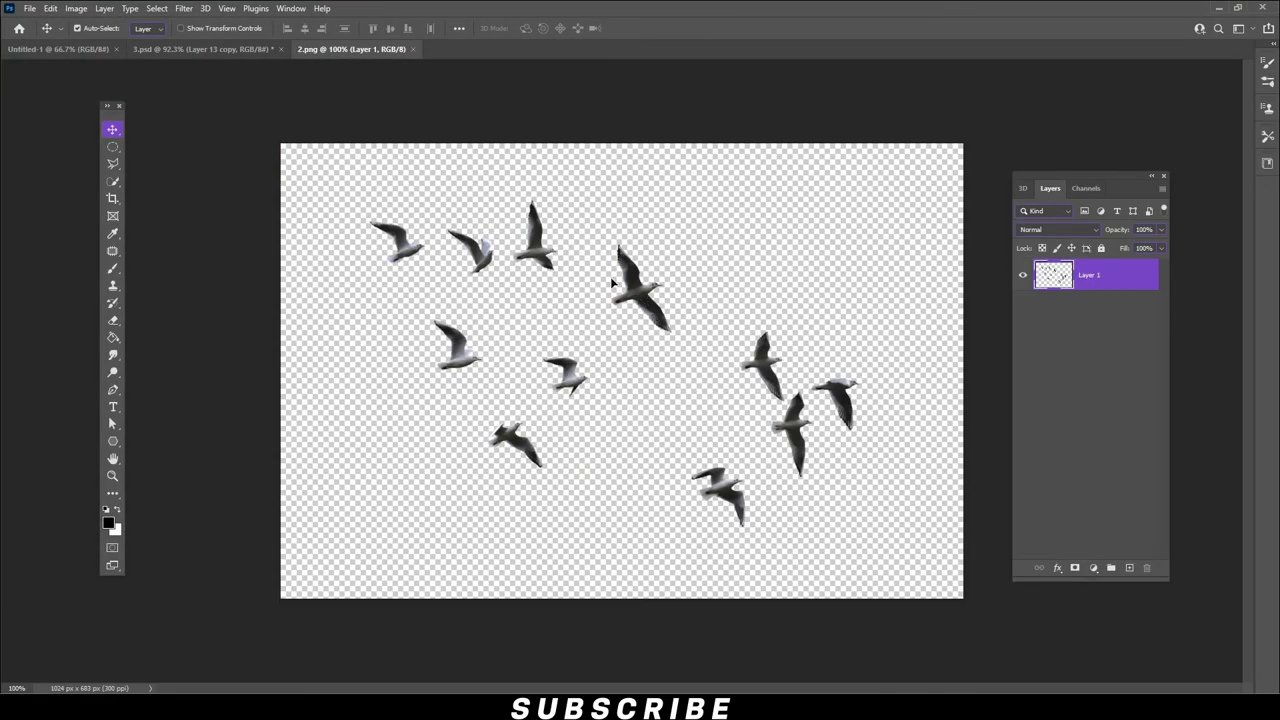
{"action": "left_click_drag", "start_coordinate": [610, 276], "coordinate": [783, 343]}
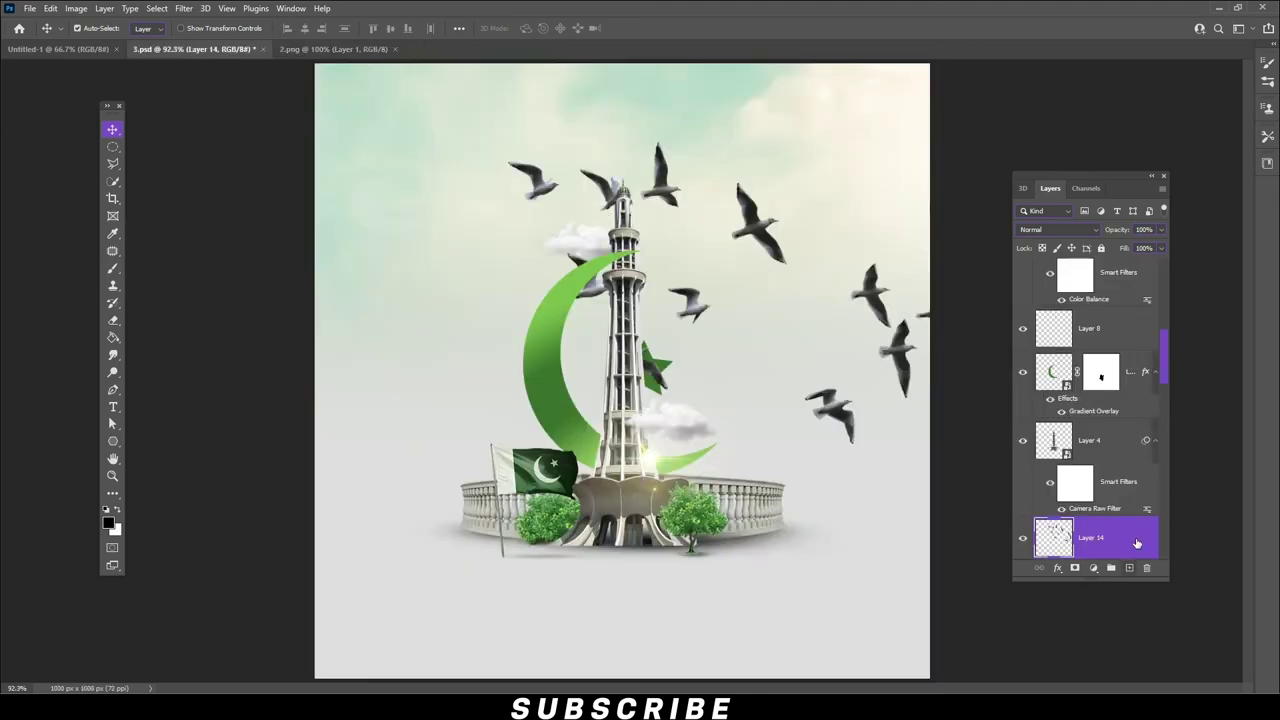
{"action": "right_click", "coordinate": [1096, 543]}
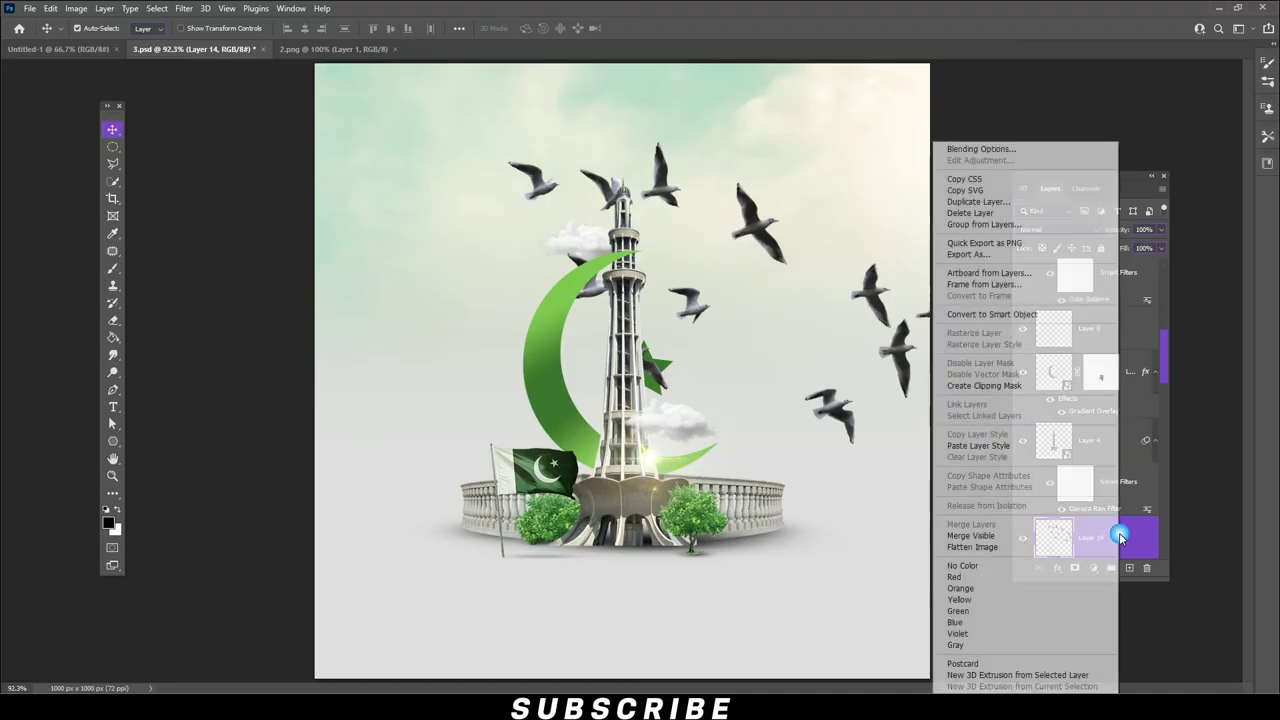
{"action": "left_click", "coordinate": [1012, 322]}
- Shrink the birds to a small flock right of the tower's top section
{"action": "left_click", "coordinate": [50, 8]}
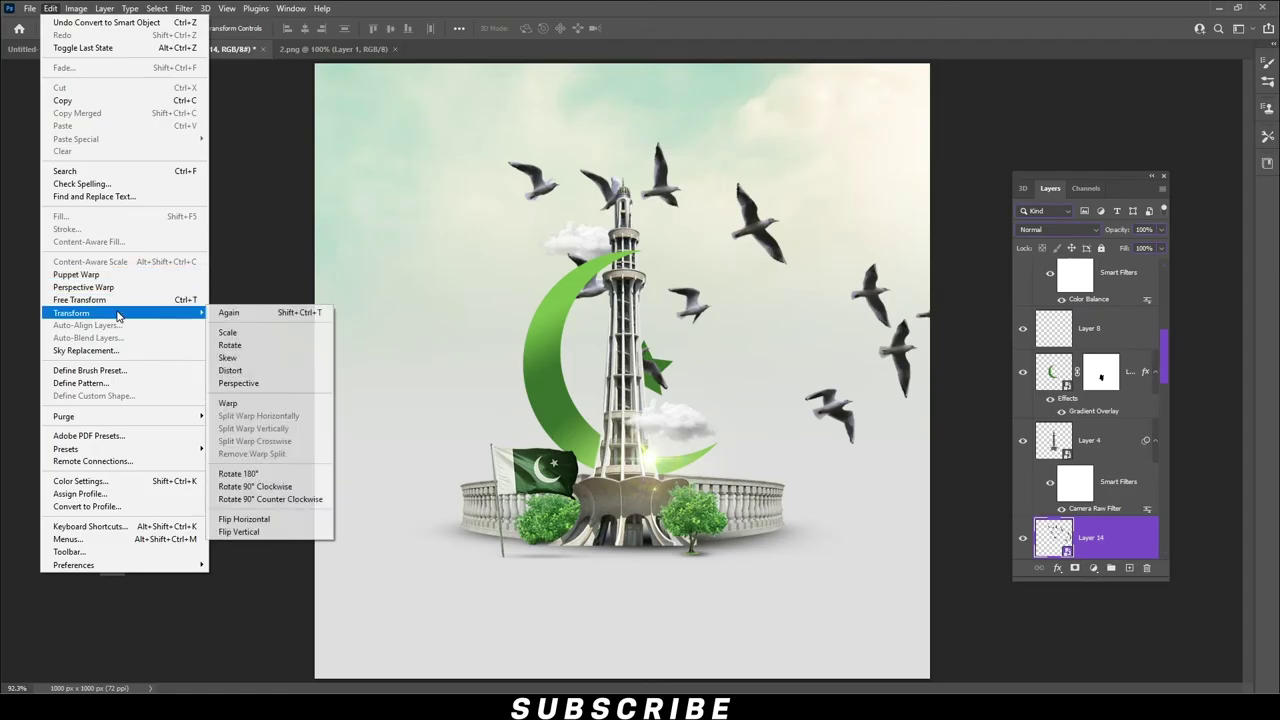
{"action": "left_click", "coordinate": [185, 300]}
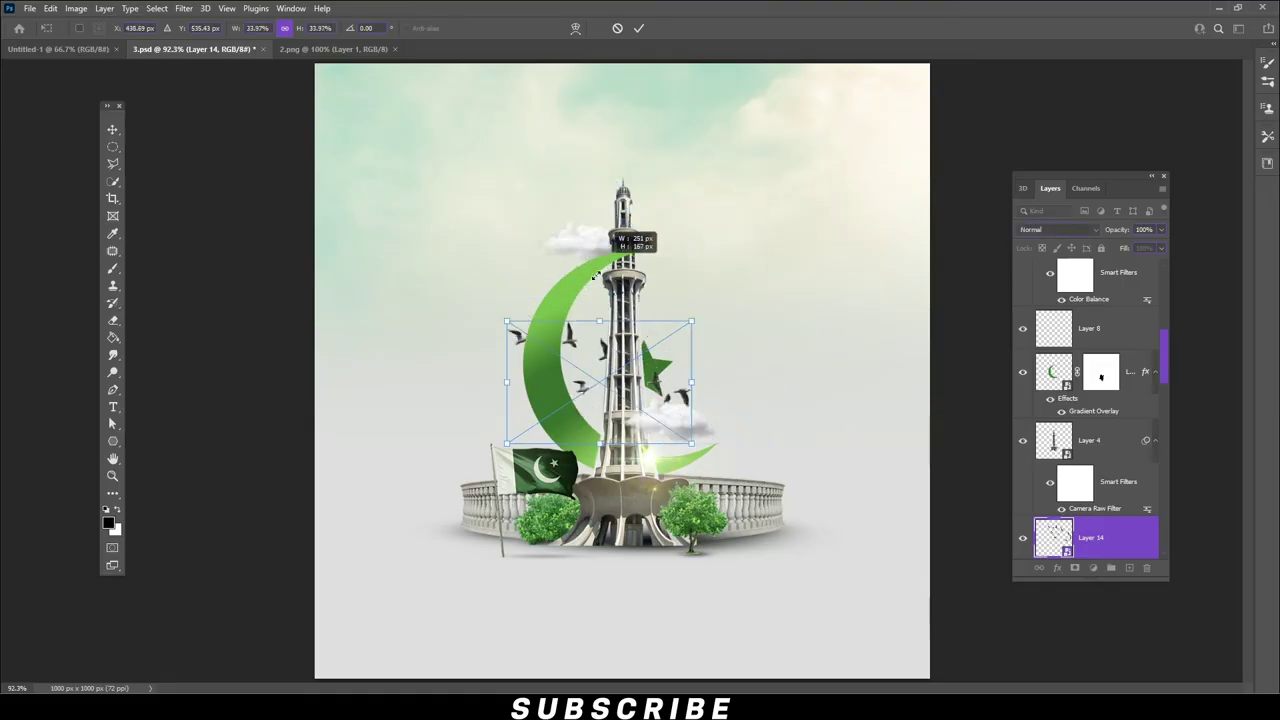
{"action": "left_click_drag", "start_coordinate": [967, 149], "coordinate": [545, 285]}
{"action": "mouse_move", "coordinate": [530, 400]}
{"action": "left_mouse_down"}
{"action": "mouse_move", "coordinate": [745, 290]}
{"action": "mouse_move", "coordinate": [723, 315]}
{"action": "left_mouse_up"}
{"action": "key", "text": "Return"}
{"action": "key", "text": "v"}
{"action": "key", "text": "ctrl"}
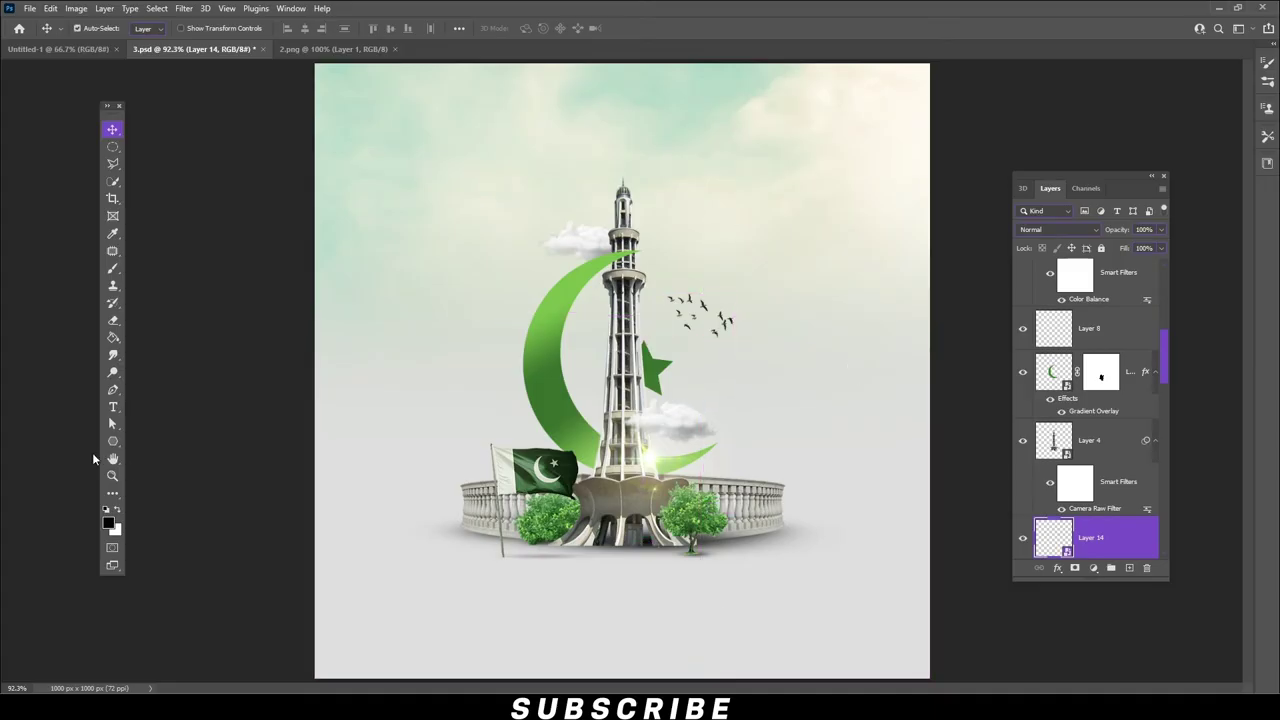
{"action": "left_click", "coordinate": [113, 408]}
- Type '14TH AUGUST' below the monument and select the letters TH
{"action": "left_click", "coordinate": [549, 620]}
{"action": "type", "text": "14TH AUGUST"}
{"action": "key", "text": "ctrl+a"}
{"action": "left_click", "coordinate": [620, 590]}
{"action": "left_click_drag", "start_coordinate": [620, 590], "coordinate": [585, 594]}
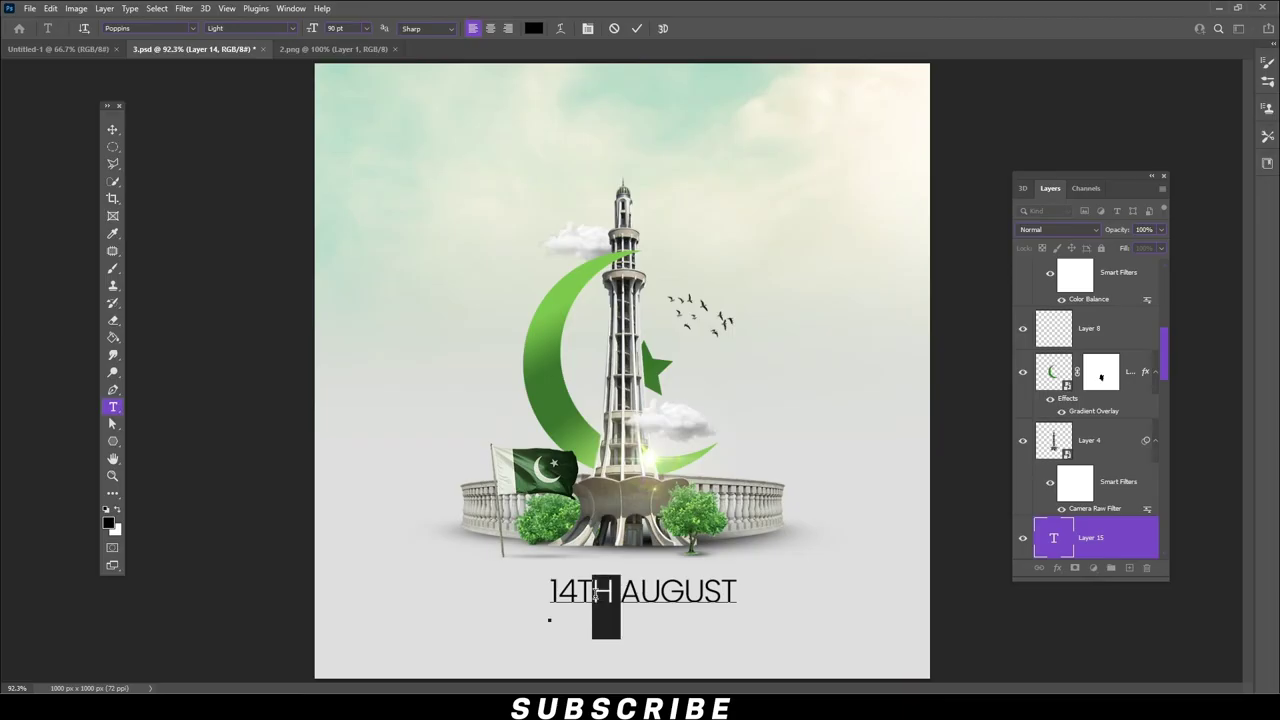
- Make TH superscript in the Character panel and shift the text left and down
{"action": "left_click", "coordinate": [587, 28]}
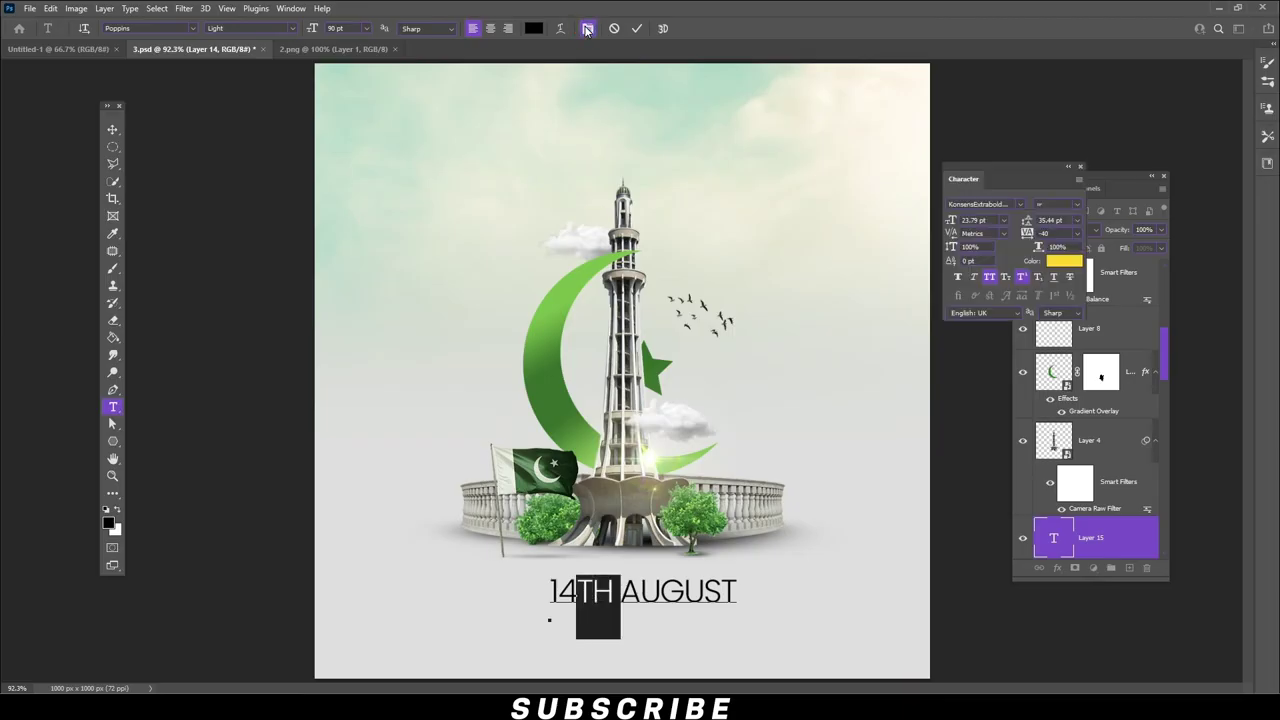
{"action": "left_click", "coordinate": [1022, 282]}
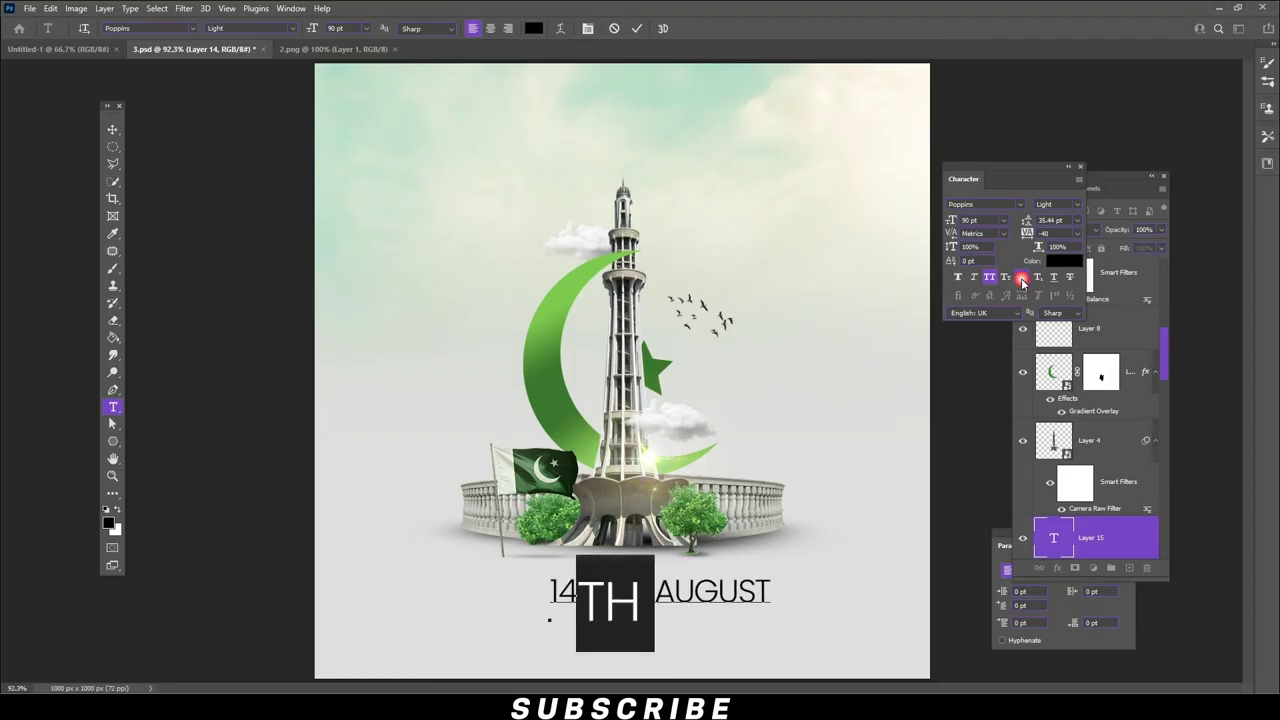
{"action": "left_click", "coordinate": [1022, 279]}
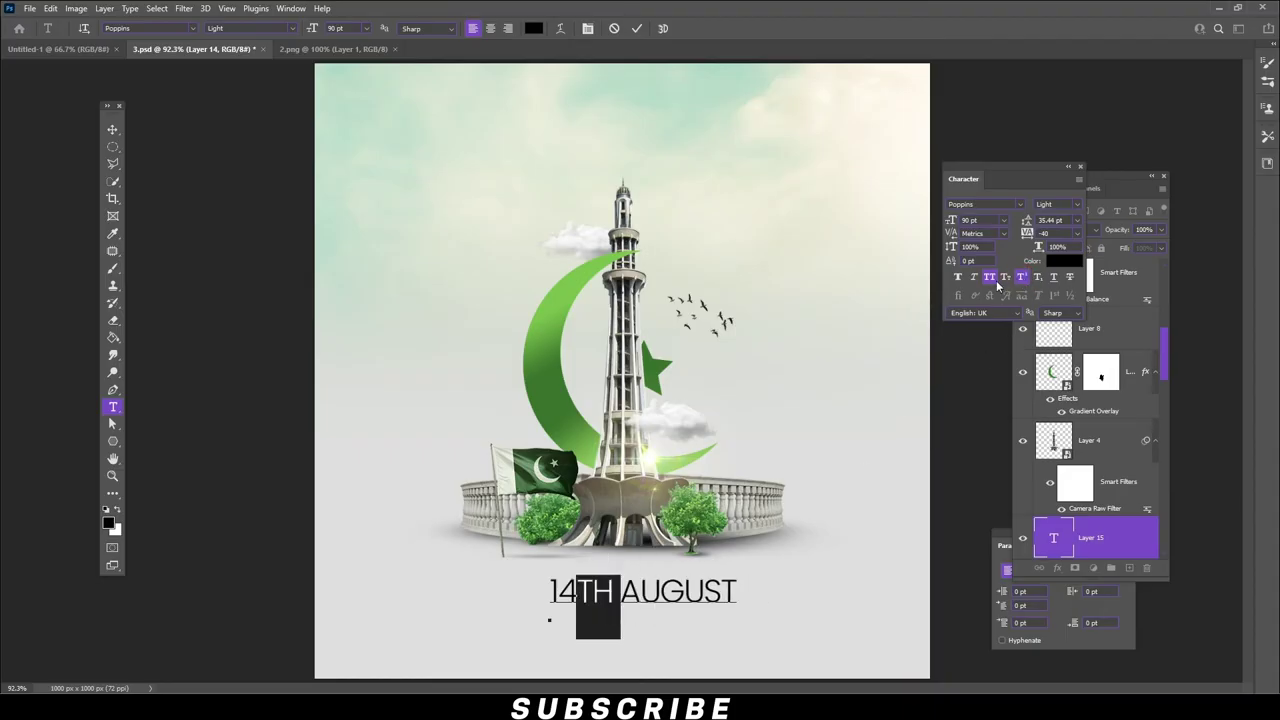
{"action": "left_click", "coordinate": [112, 129]}
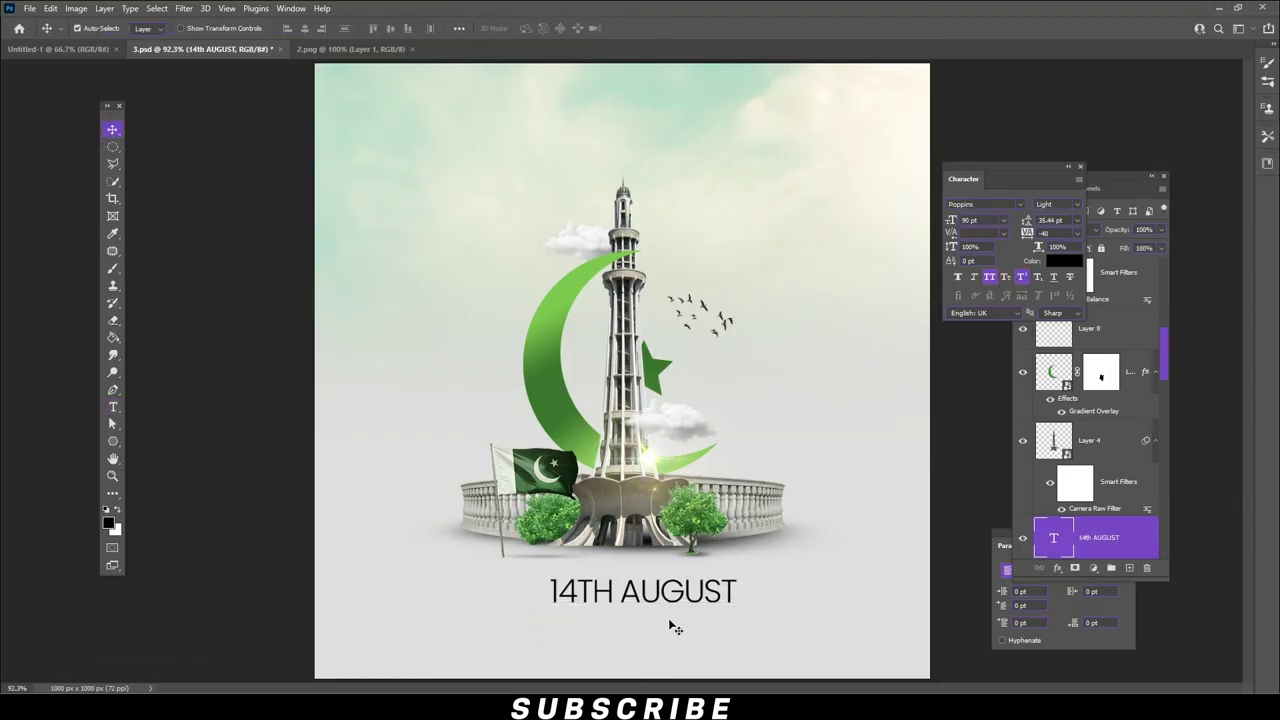
{"action": "left_click_drag", "start_coordinate": [622, 594], "coordinate": [604, 604]}
- Re-edit the date text, trying lowercase 'th' and other styles on it
{"action": "double_click", "coordinate": [594, 601]}
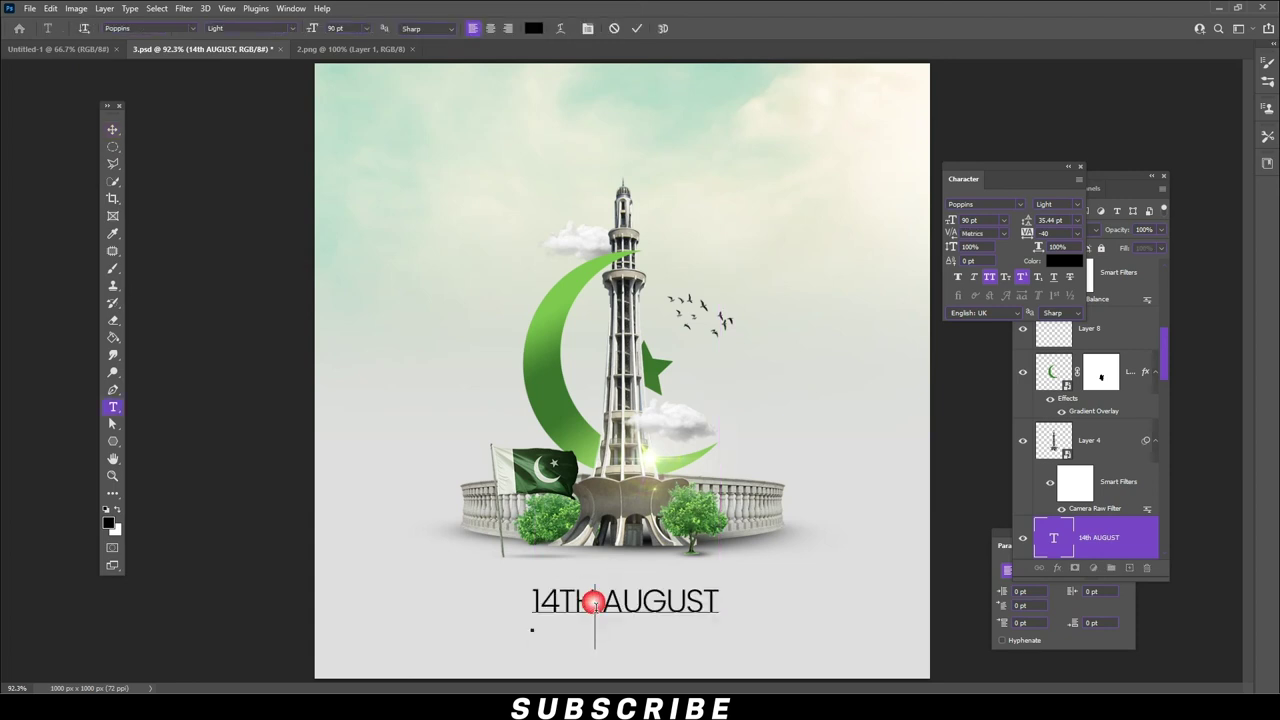
{"action": "key", "text": "shift+Left"}
{"action": "key", "text": "shift+Left"}
{"action": "left_click", "coordinate": [990, 279]}
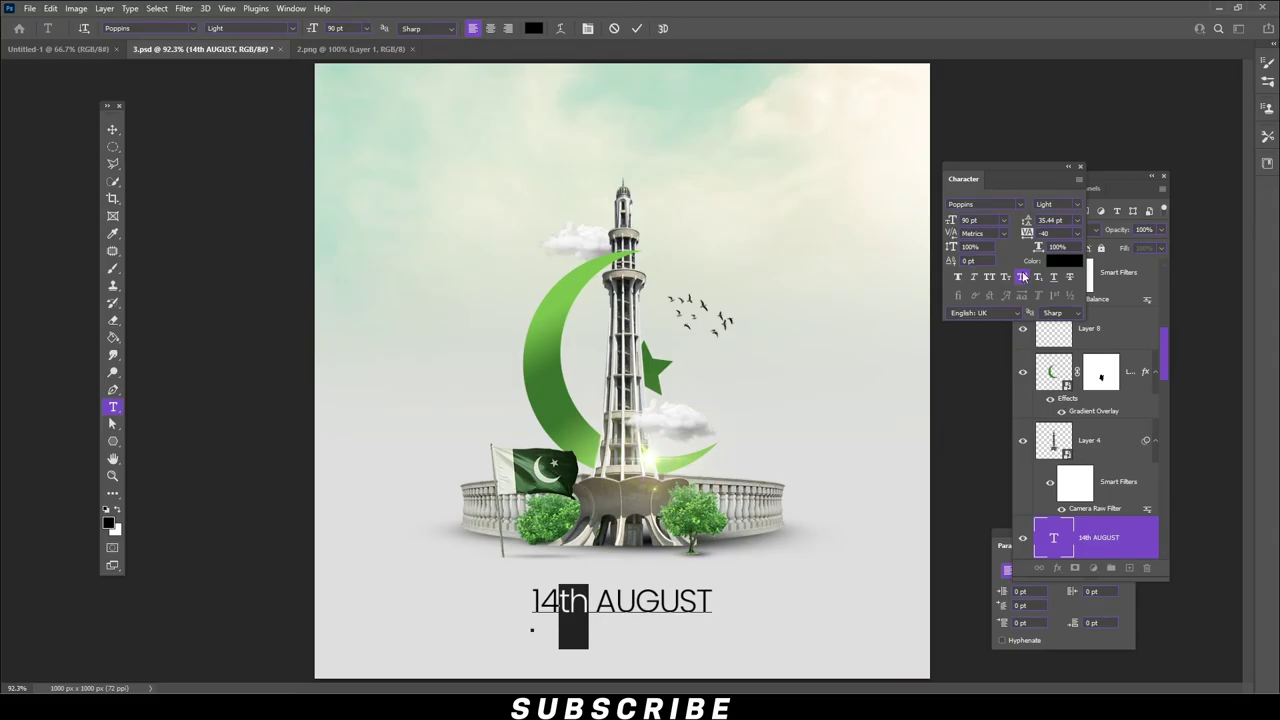
{"action": "left_click", "coordinate": [1022, 277]}
{"action": "left_click", "coordinate": [1022, 277]}
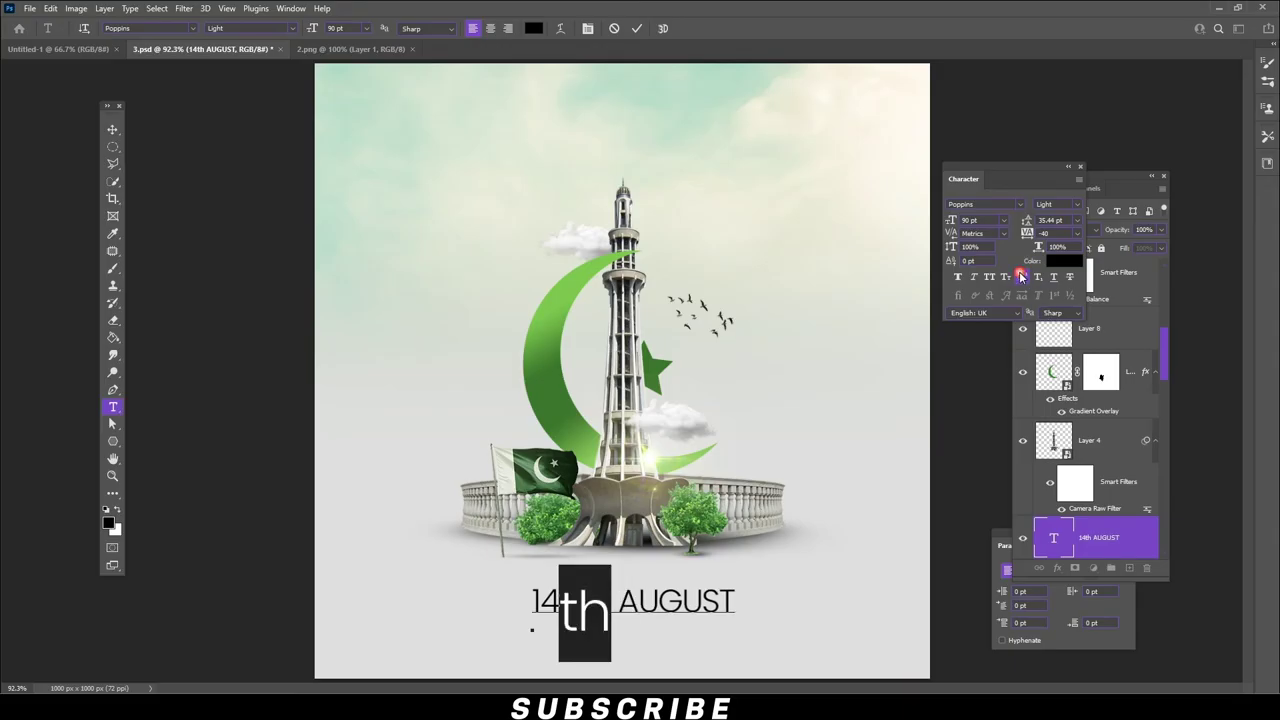
{"action": "left_click", "coordinate": [112, 130]}
- Start a new date text '14TH' below the monument with superscript TH
{"action": "key", "text": "t"}
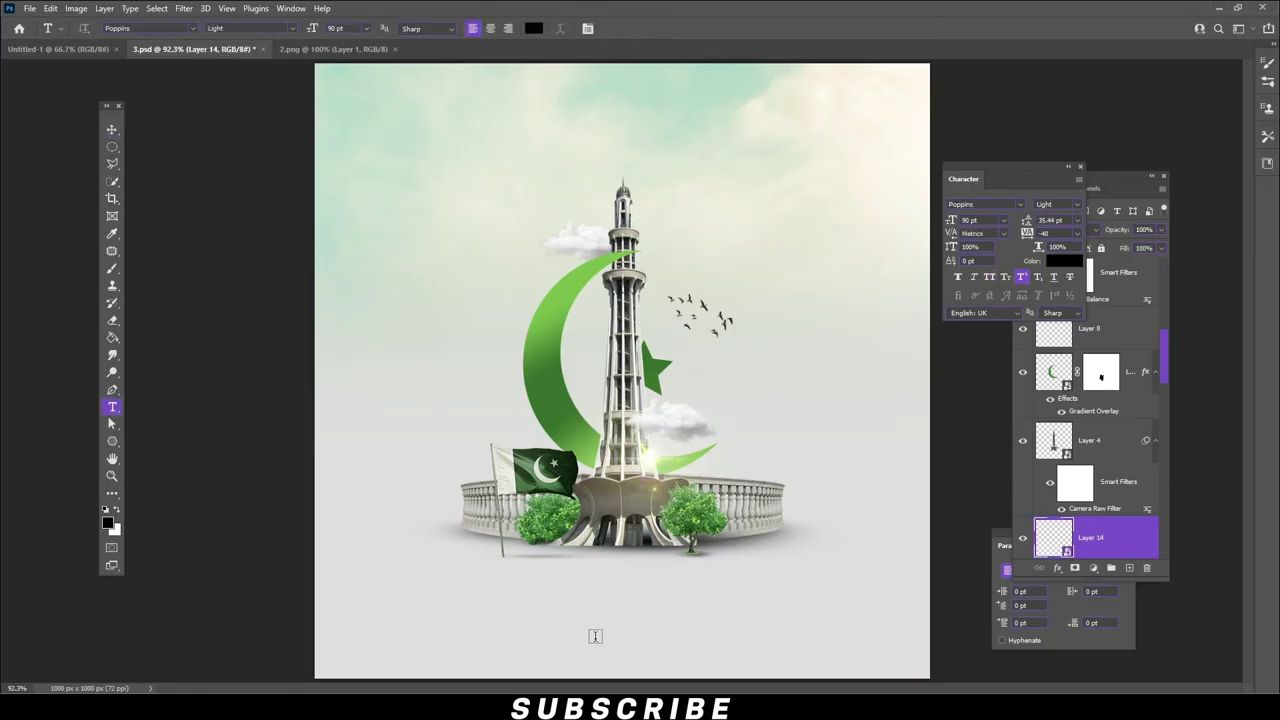
{"action": "left_click", "coordinate": [595, 636]}
{"action": "type", "text": "14"}
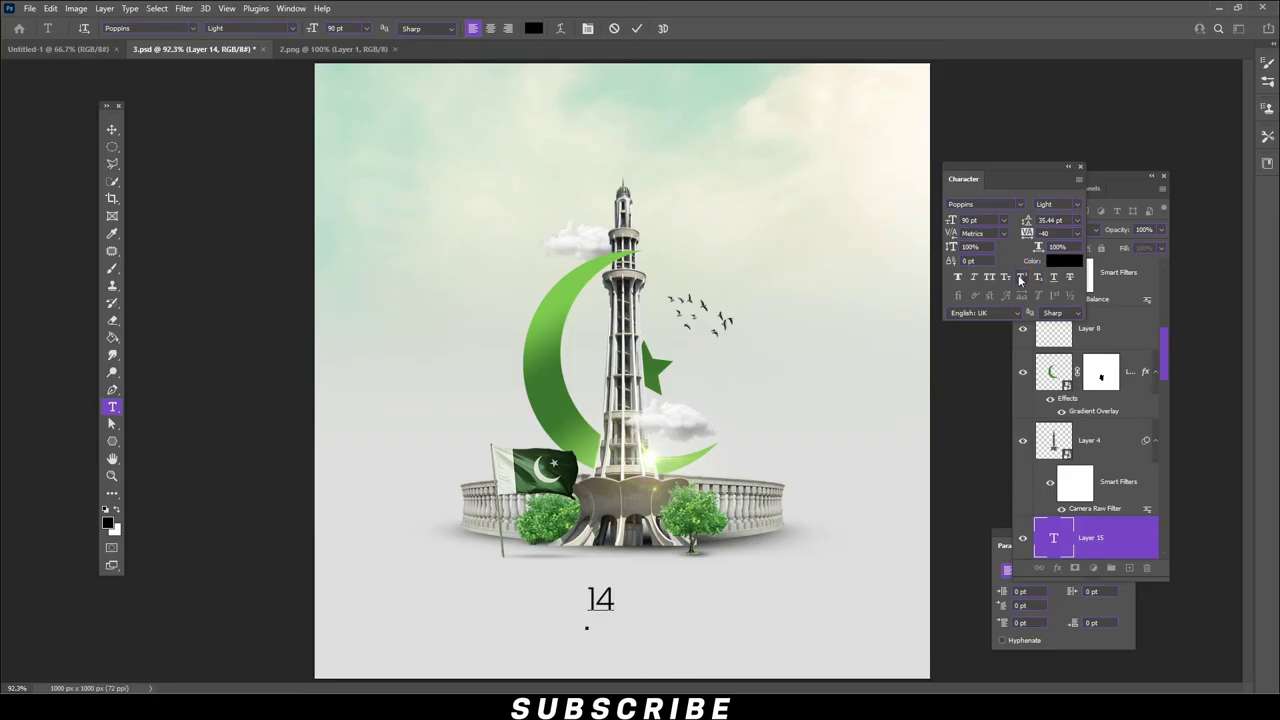
{"action": "key", "text": "ctrl+a"}
{"action": "left_click", "coordinate": [1022, 283]}
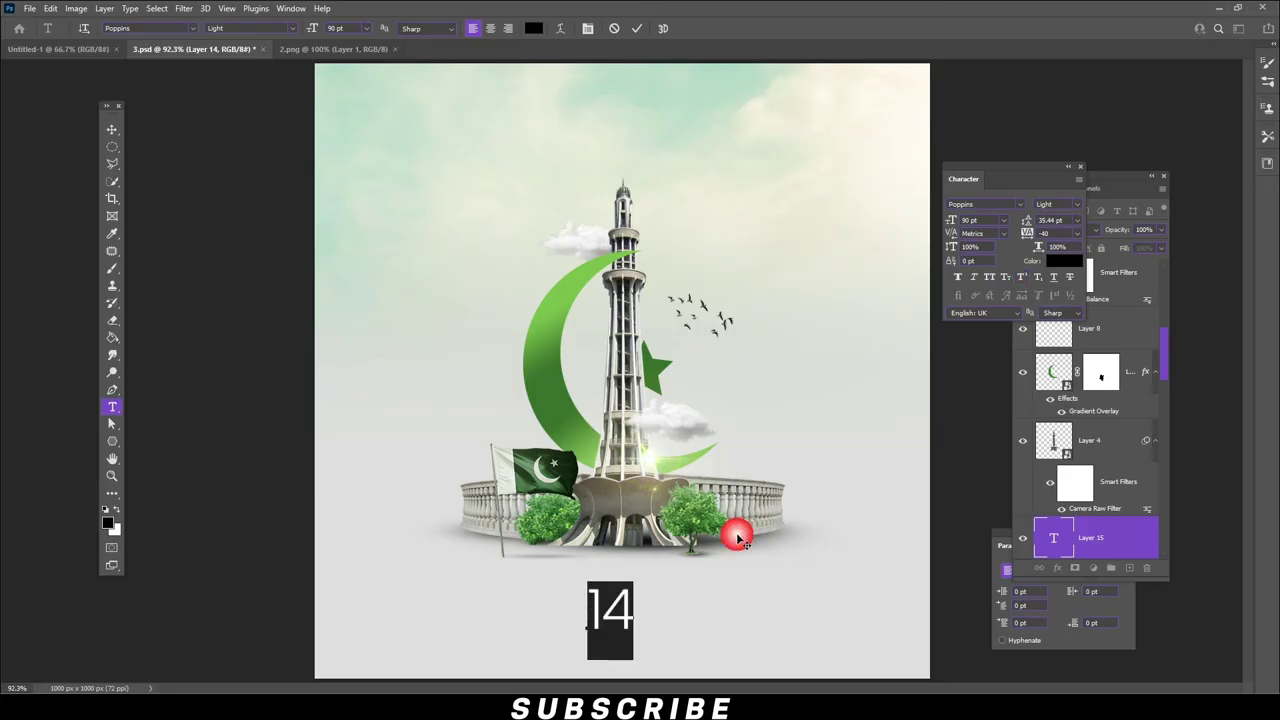
{"action": "left_click", "coordinate": [631, 606]}
{"action": "type", "text": "TH"}
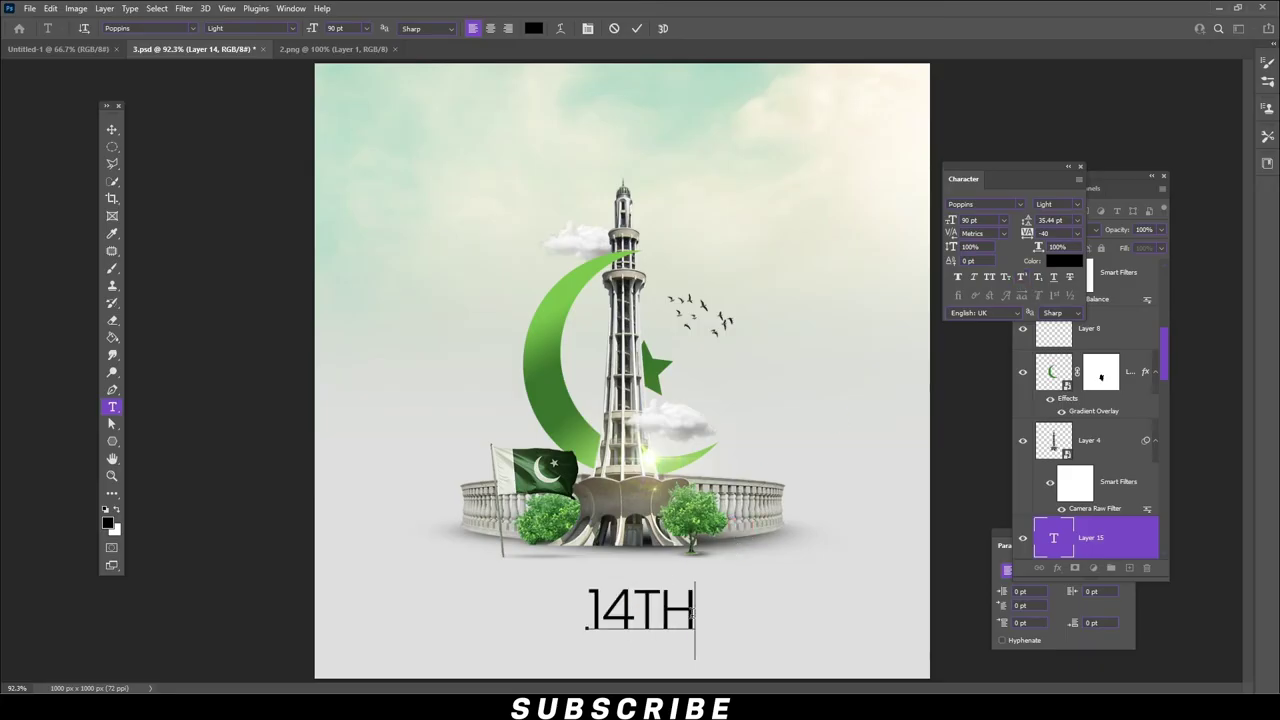
{"action": "left_click_drag", "start_coordinate": [690, 612], "coordinate": [648, 608]}
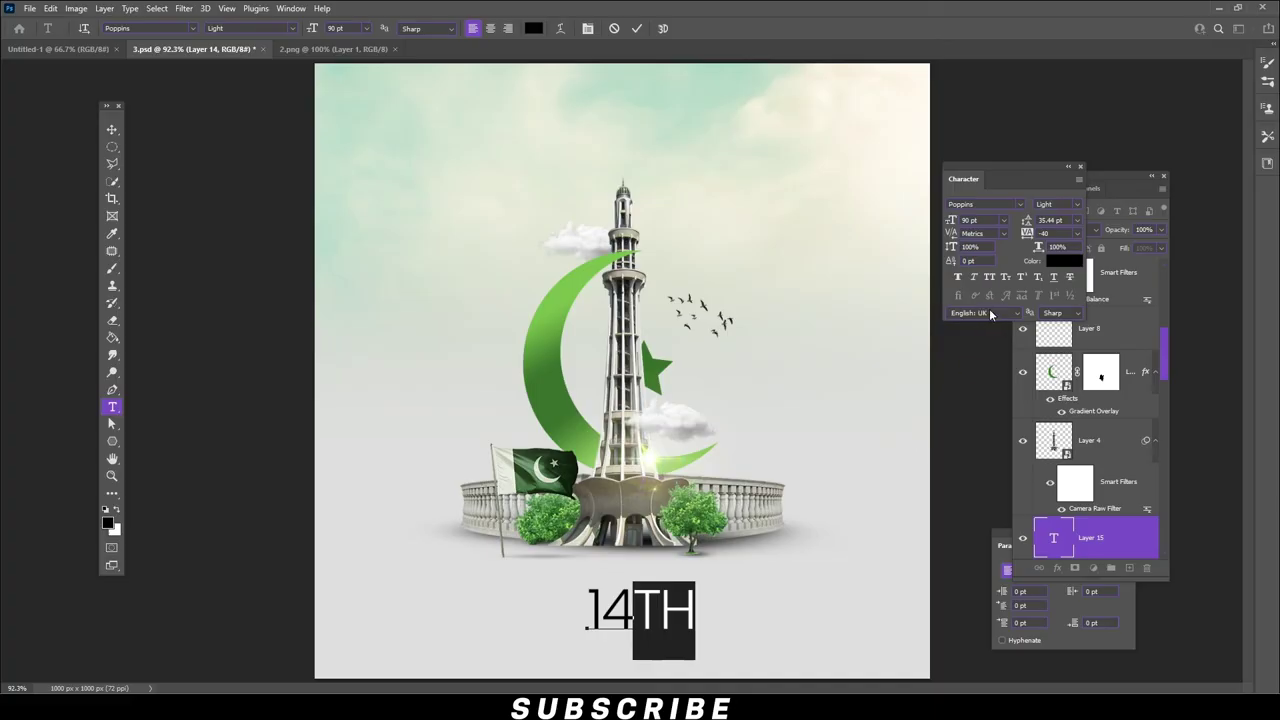
{"action": "left_click", "coordinate": [1026, 277]}
- Continue the text with 'AUGUST' in normal, non-superscript letters
{"action": "left_click", "coordinate": [716, 620]}
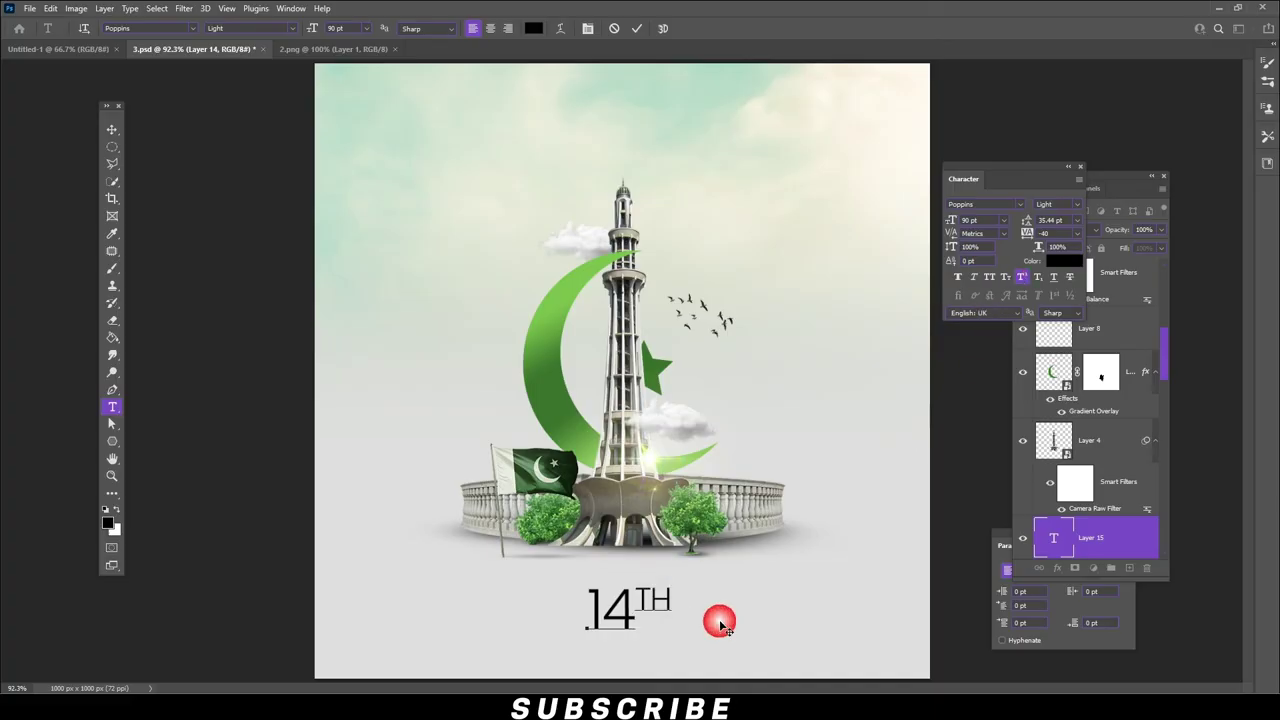
{"action": "type", "text": "AU"}
{"action": "key", "text": "BackSpace"}
{"action": "key", "text": "BackSpace"}
{"action": "left_click", "coordinate": [1021, 277]}
{"action": "type", "text": "AU"}
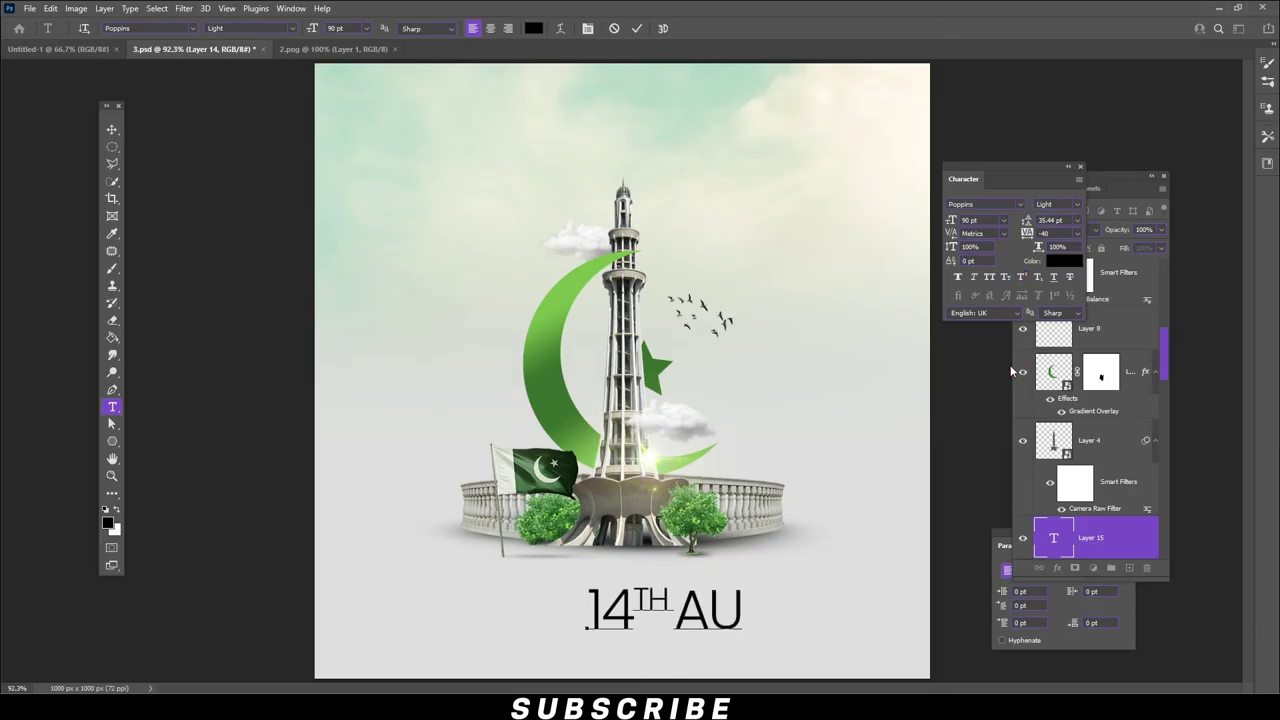
{"action": "type", "text": "GUST"}
- Set the whole '14TH AUGUST' text to 48 pt and commit it
{"action": "key", "text": "ctrl+a"}
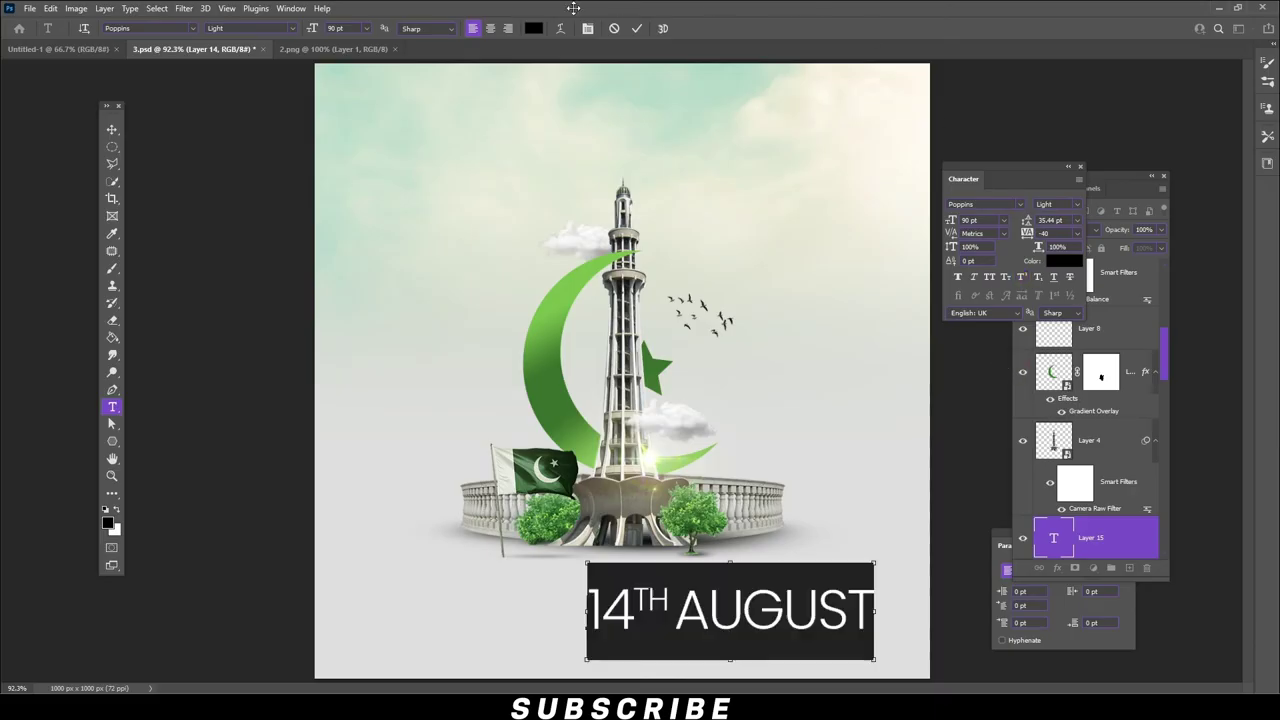
{"action": "left_click", "coordinate": [366, 28]}
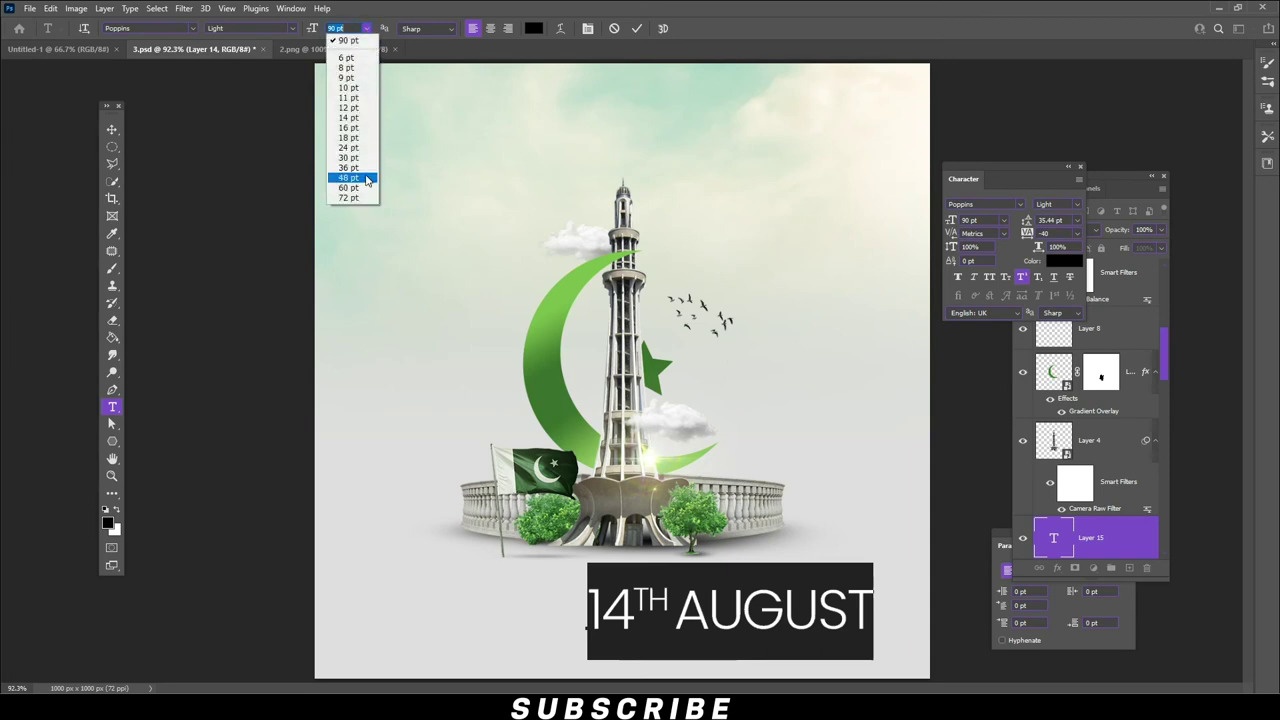
{"action": "left_click", "coordinate": [355, 176]}
{"action": "left_click", "coordinate": [113, 130]}
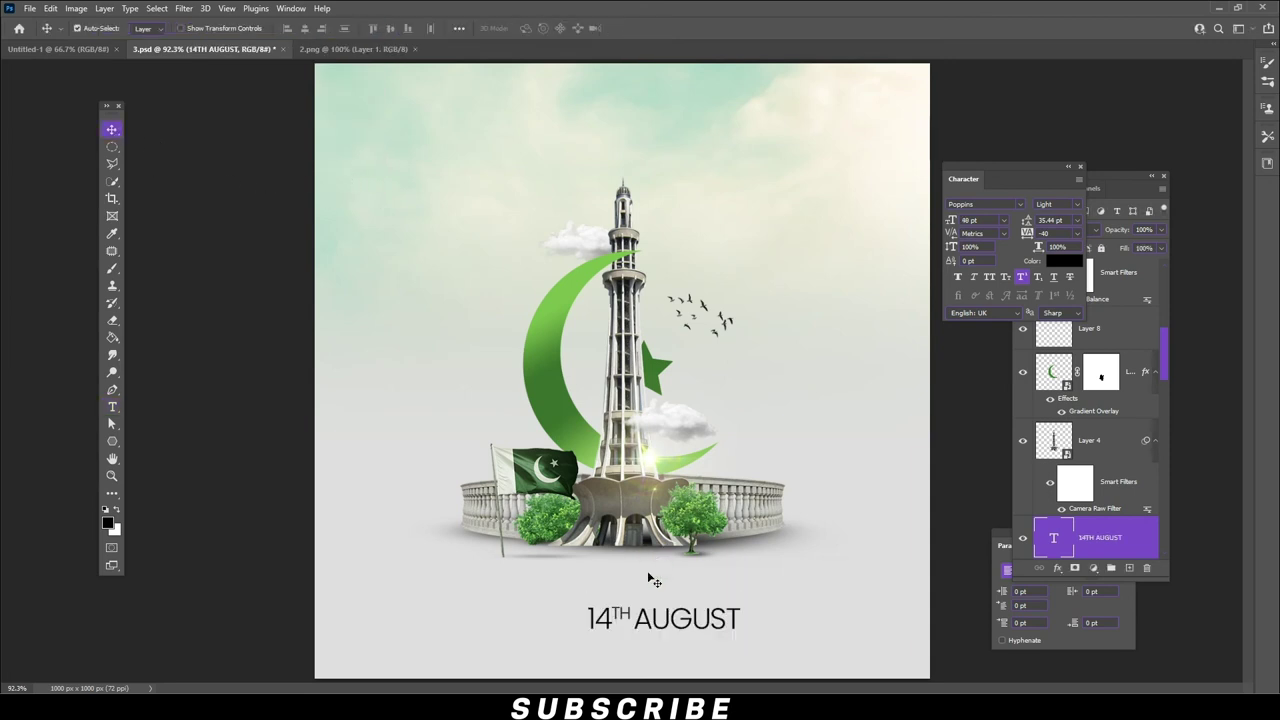
- Duplicate the '14TH AUGUST' text below itself and retype it as 'independence day'
{"action": "left_click_drag", "start_coordinate": [668, 625], "coordinate": [625, 597]}
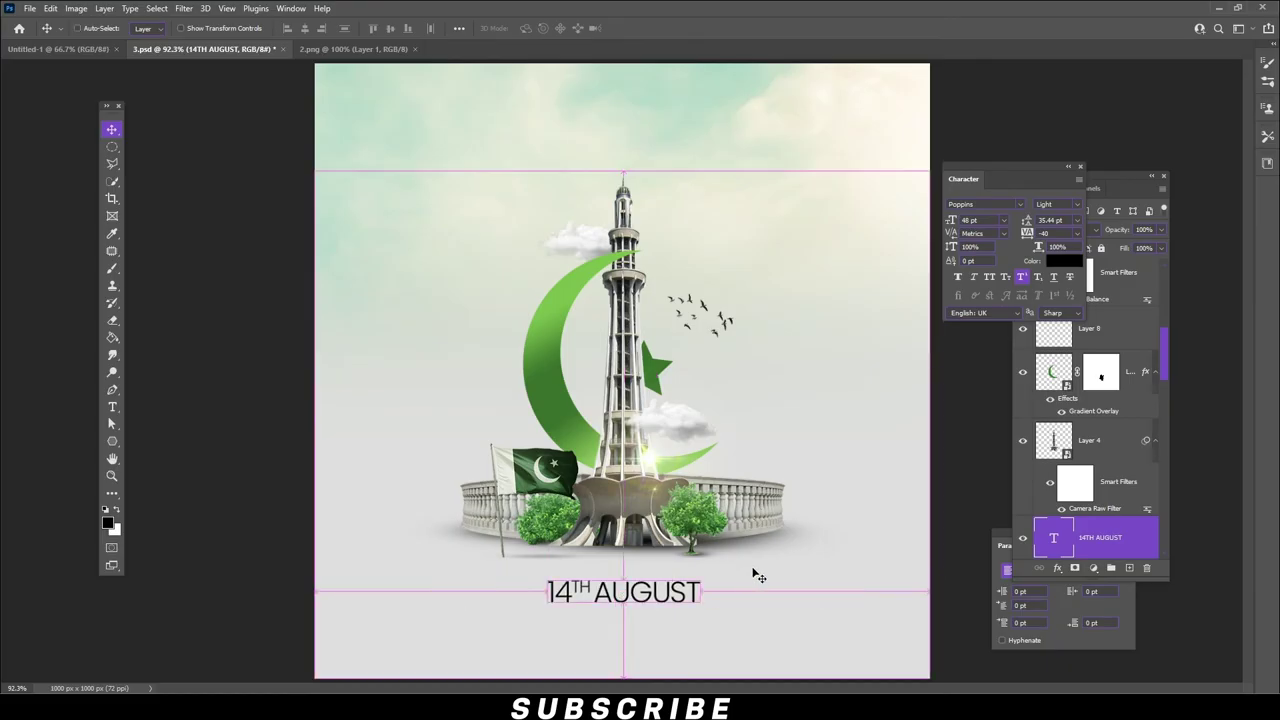
{"action": "left_click_drag", "start_coordinate": [666, 596], "coordinate": [665, 630]}
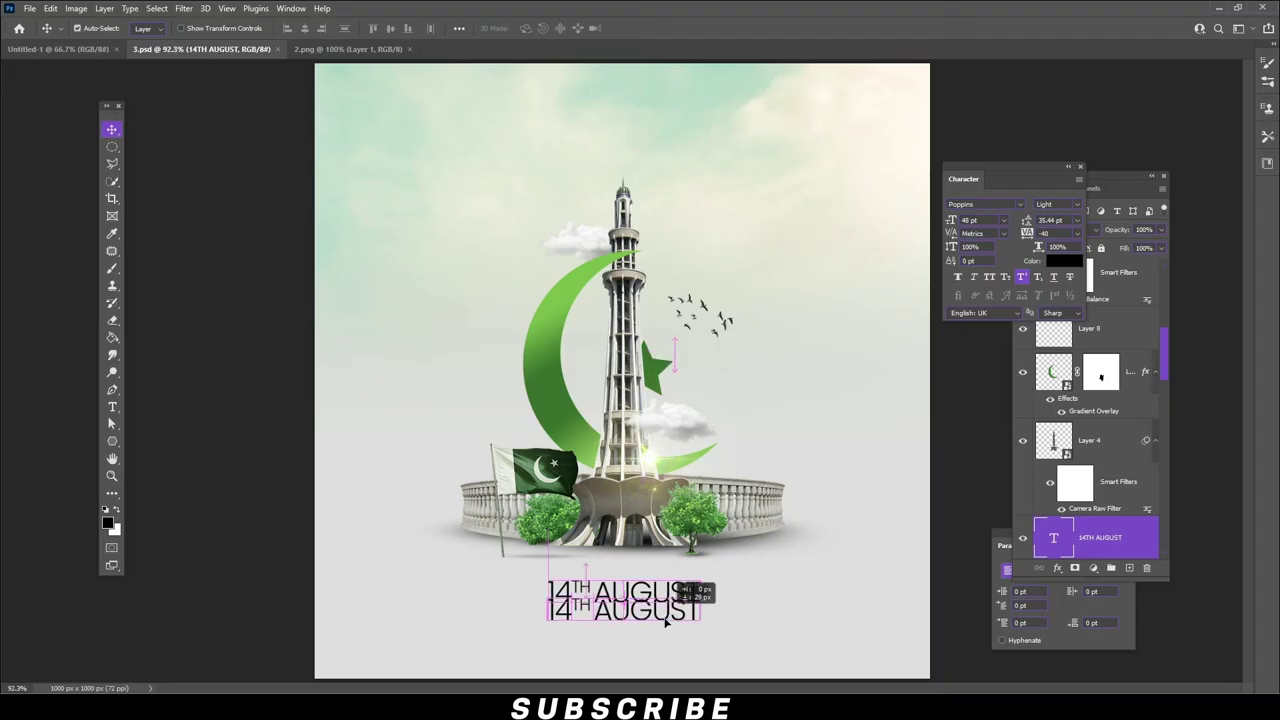
{"action": "key", "text": "t"}
{"action": "left_click", "coordinate": [620, 630]}
{"action": "key", "text": "ctrl+a"}
{"action": "type", "text": "independence day"}
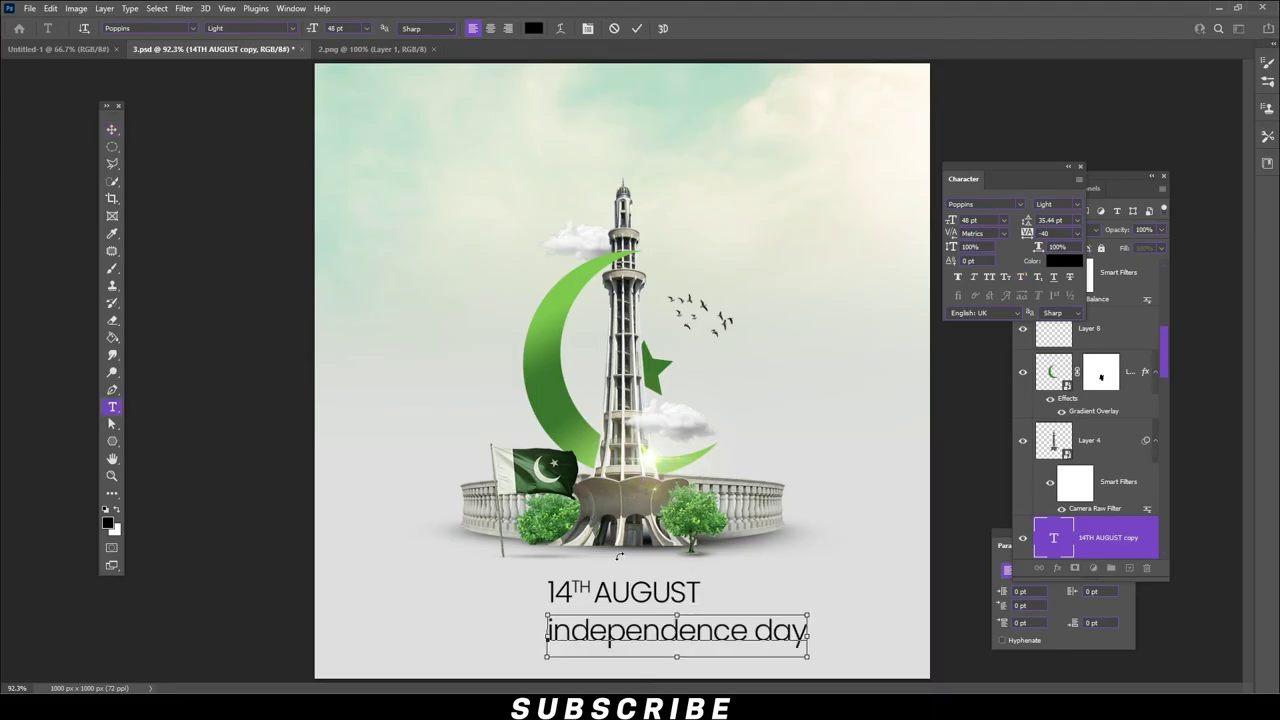
- Set the new line to All Caps at 30 pt
{"action": "key", "text": "ctrl+a"}
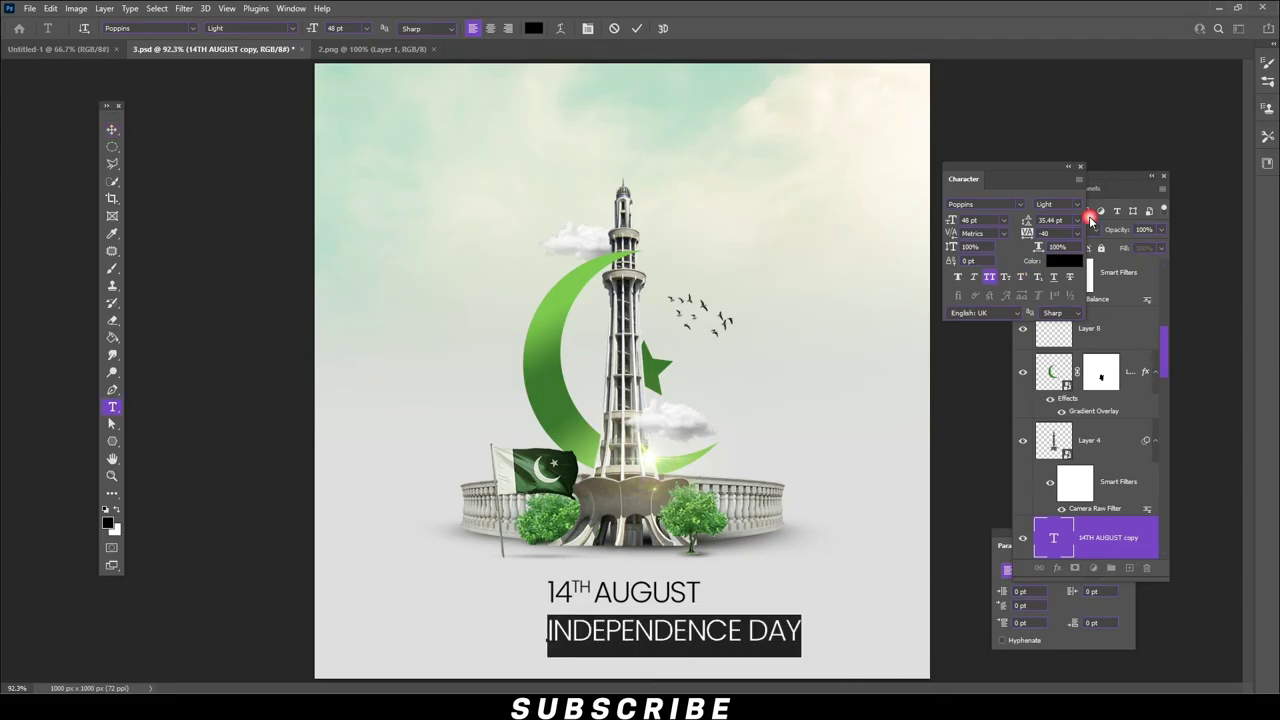
{"action": "left_click", "coordinate": [1130, 552]}
{"action": "left_click", "coordinate": [1130, 534]}
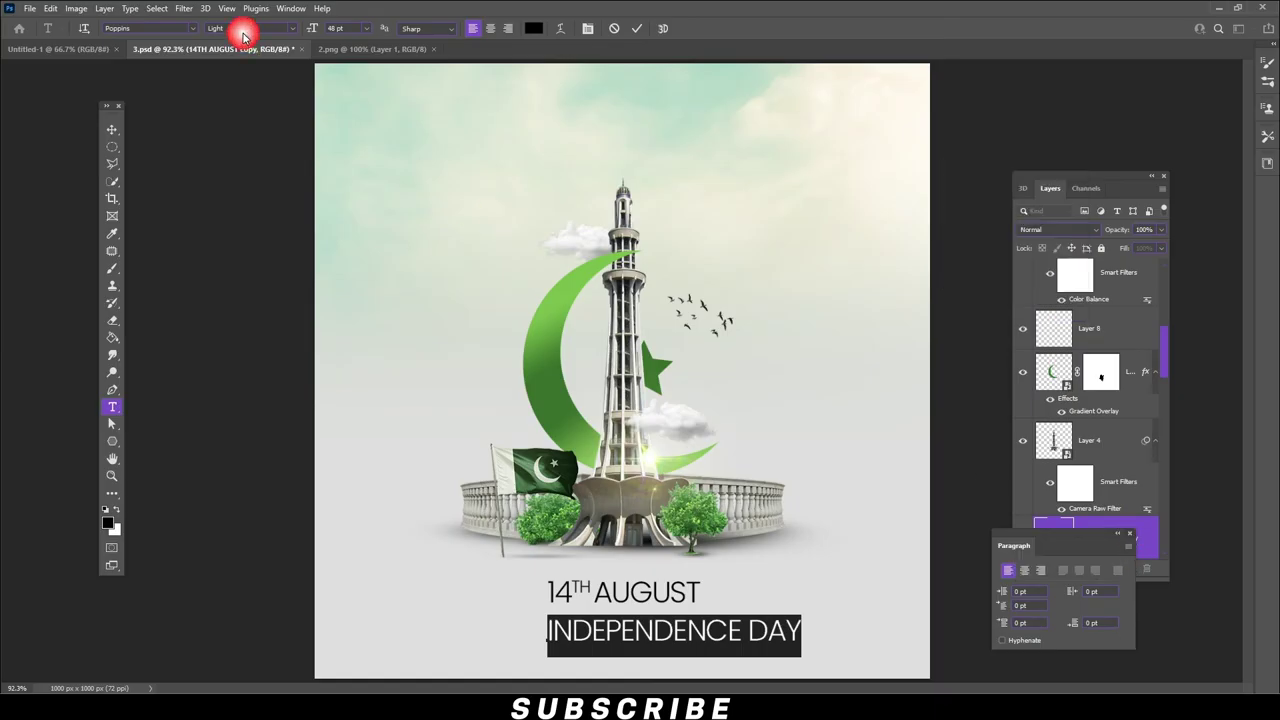
{"action": "left_click", "coordinate": [366, 28]}
{"action": "left_click", "coordinate": [348, 158]}
{"action": "left_click", "coordinate": [112, 129]}
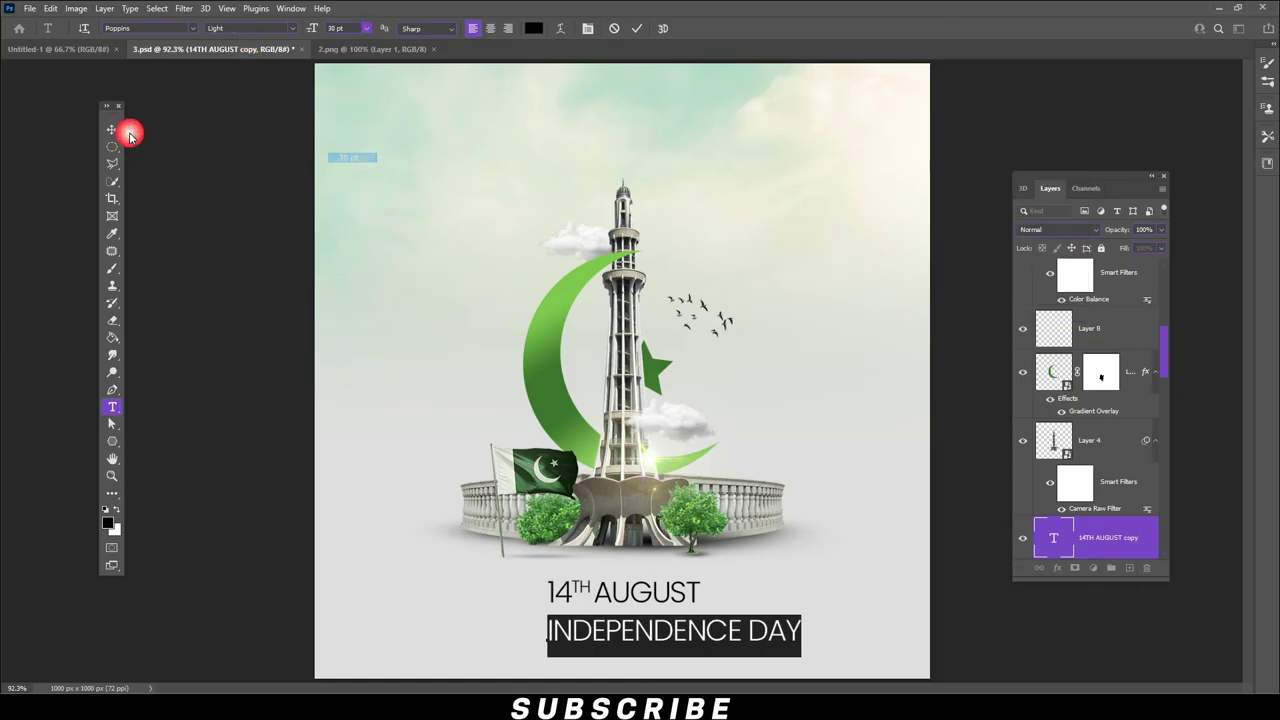
- Center INDEPENDENCE DAY under 14TH AUGUST and nudge both lines into place
{"action": "mouse_move", "coordinate": [650, 634]}
{"action": "left_mouse_down"}
{"action": "mouse_move", "coordinate": [645, 615]}
{"action": "mouse_move", "coordinate": [684, 632]}
{"action": "left_mouse_up"}
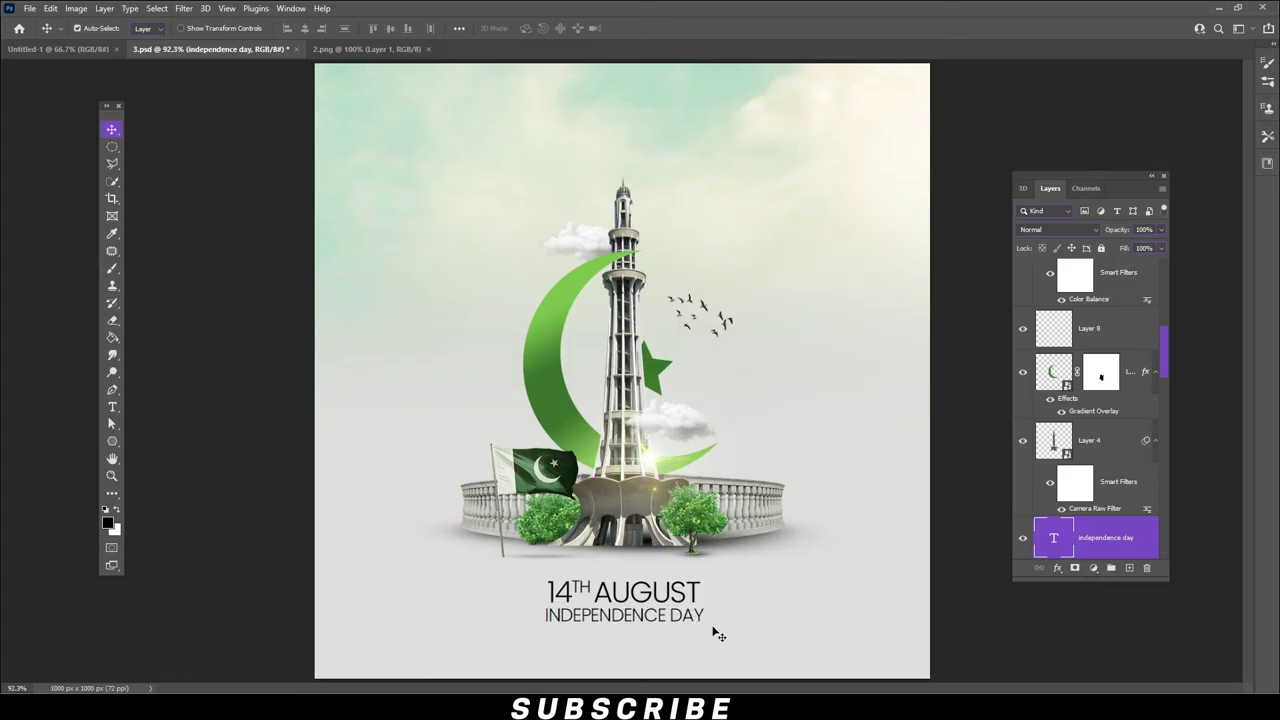
{"action": "left_click", "coordinate": [700, 596], "text": "shift"}
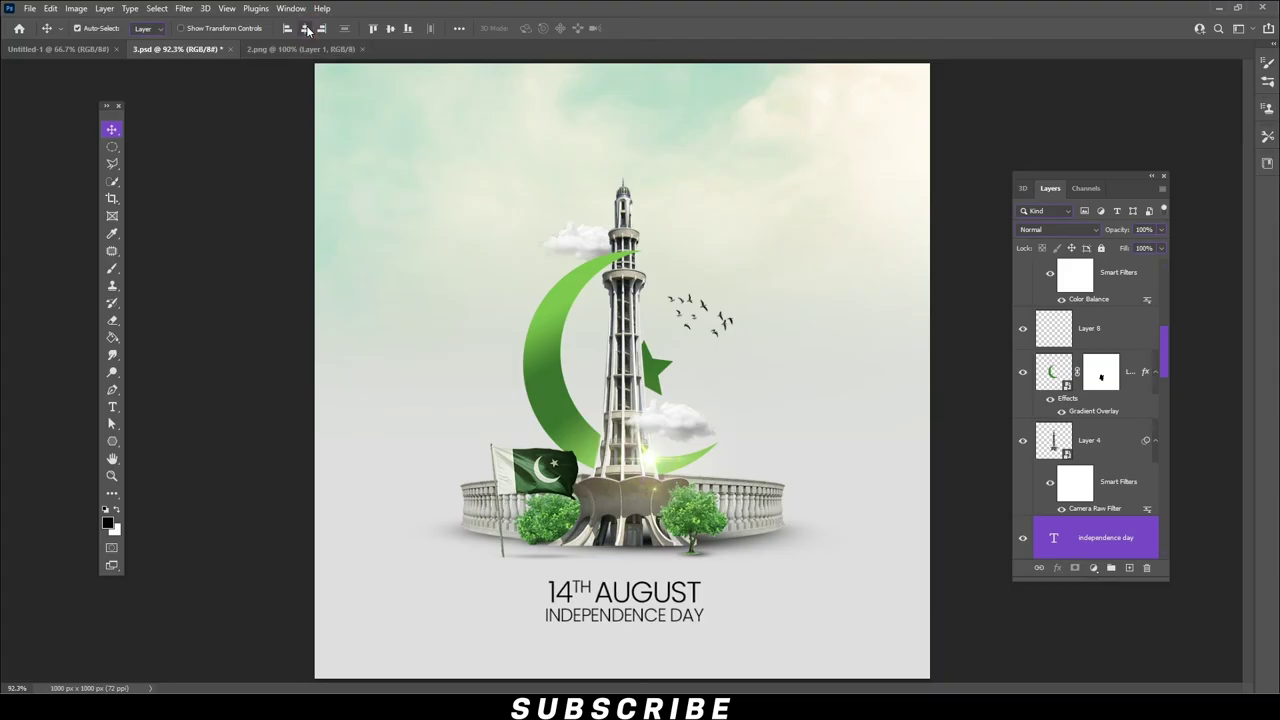
{"action": "left_click_drag", "start_coordinate": [712, 600], "coordinate": [710, 594]}
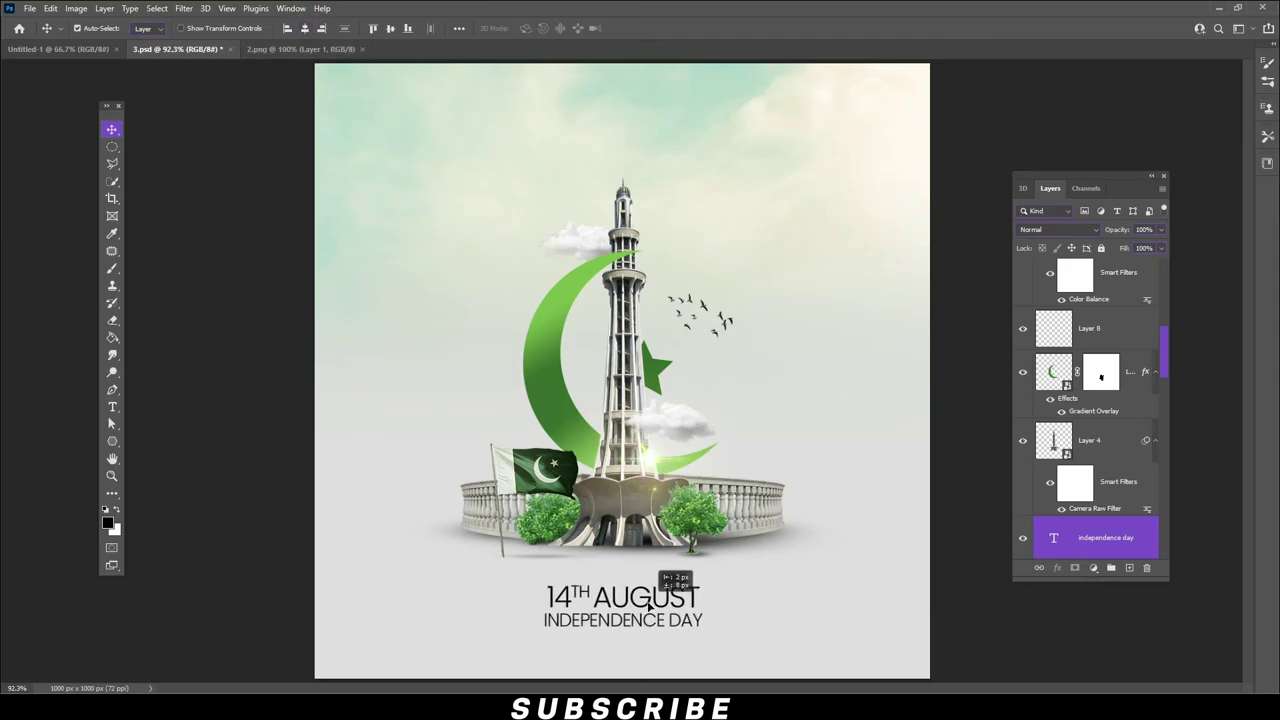
{"action": "key", "text": "ctrl"}
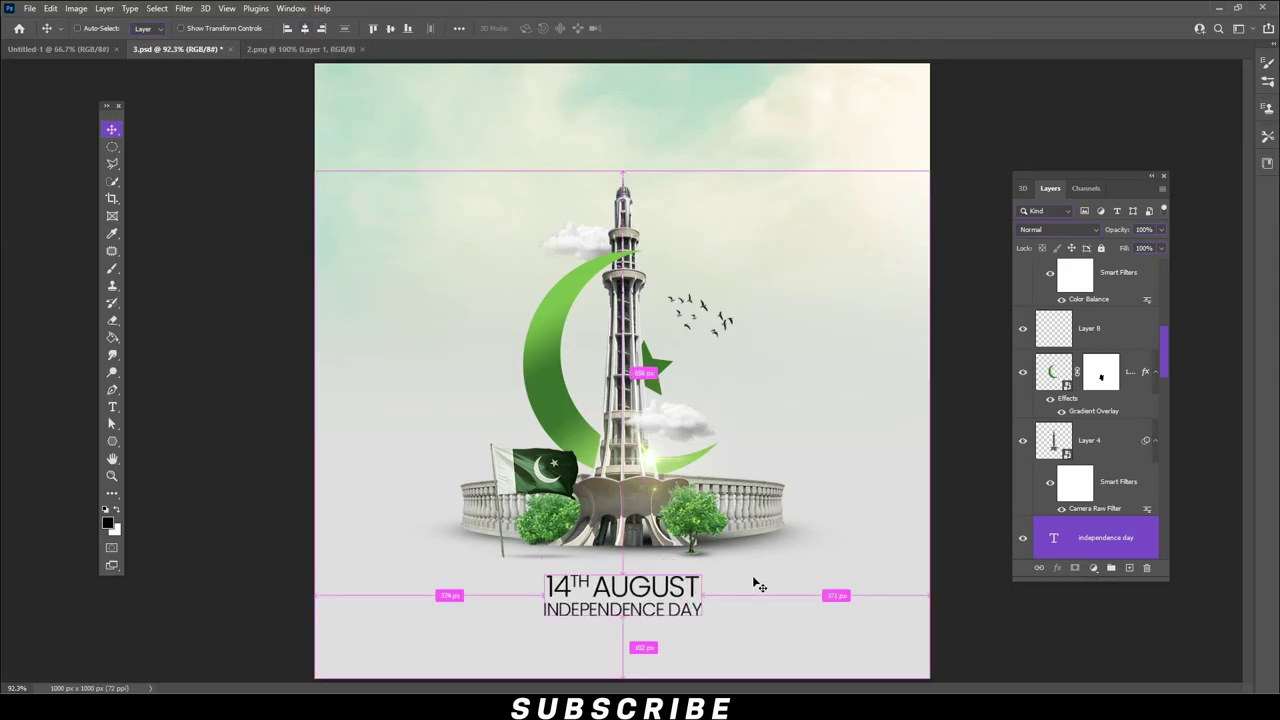
{"action": "left_click", "coordinate": [787, 590], "text": "ctrl"}
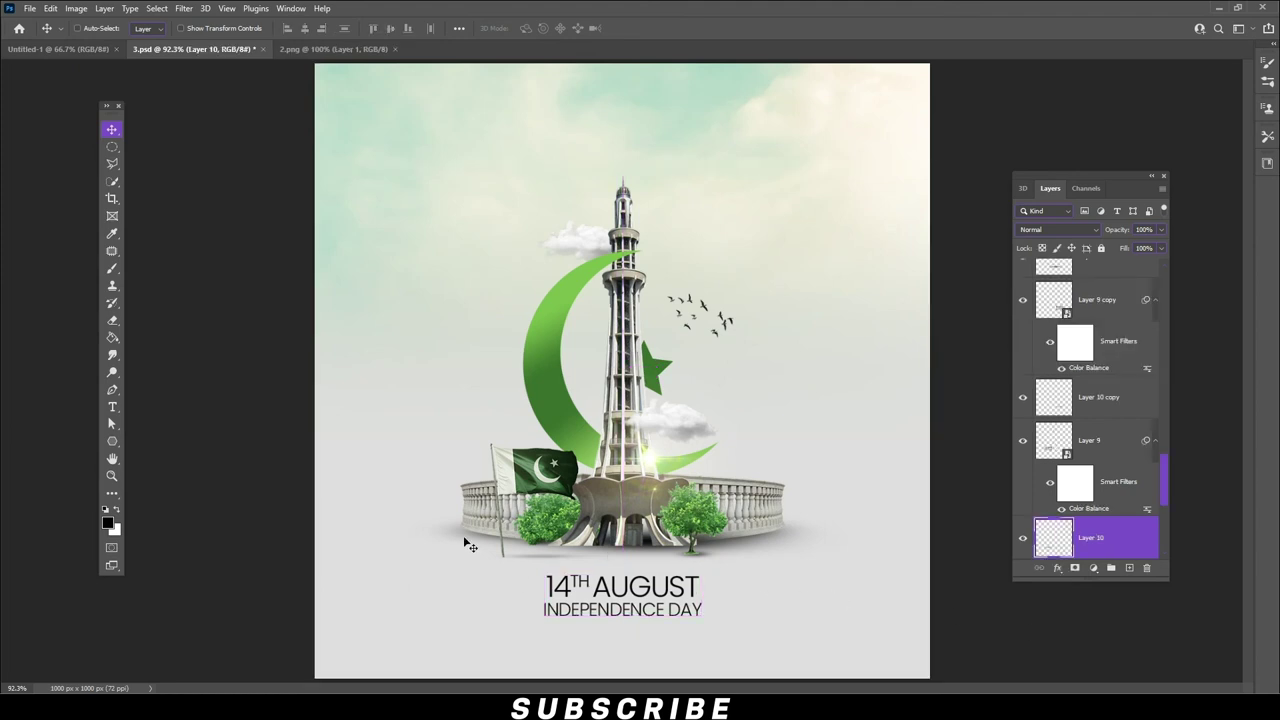
- Paint a soft black brush spot and move it below the monument
{"action": "left_click", "coordinate": [112, 268]}
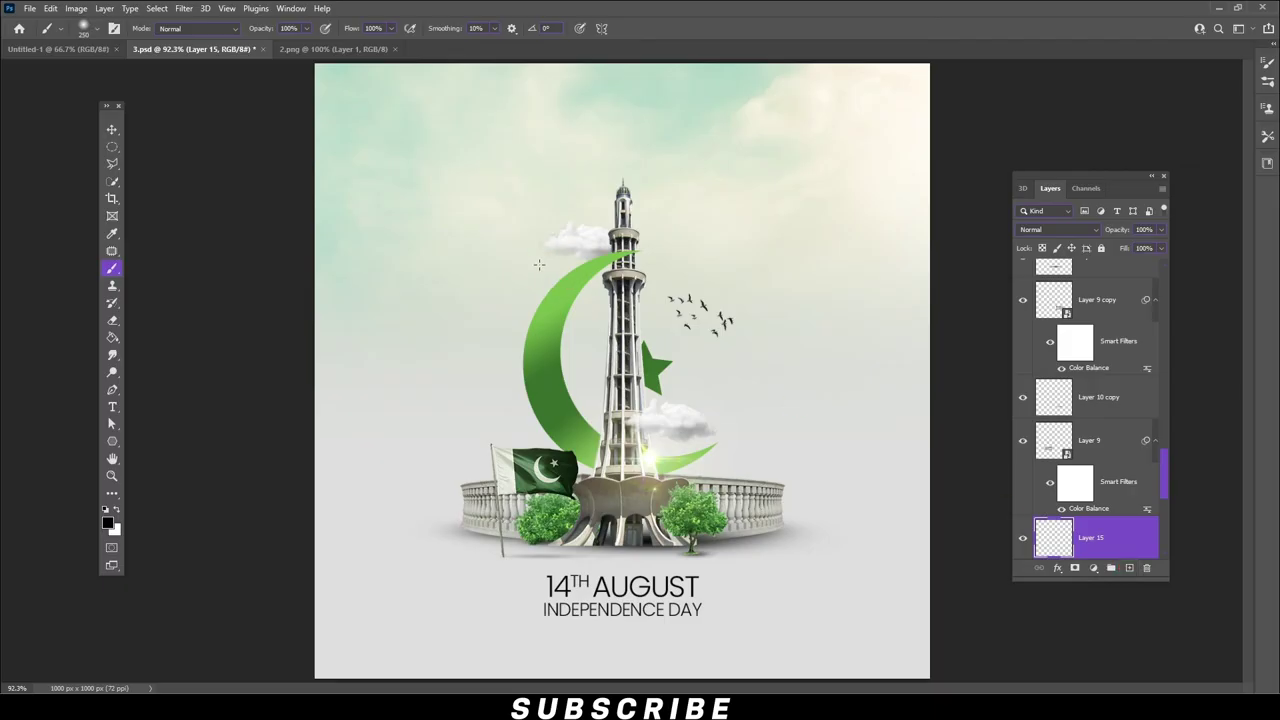
{"action": "left_click", "coordinate": [543, 205]}
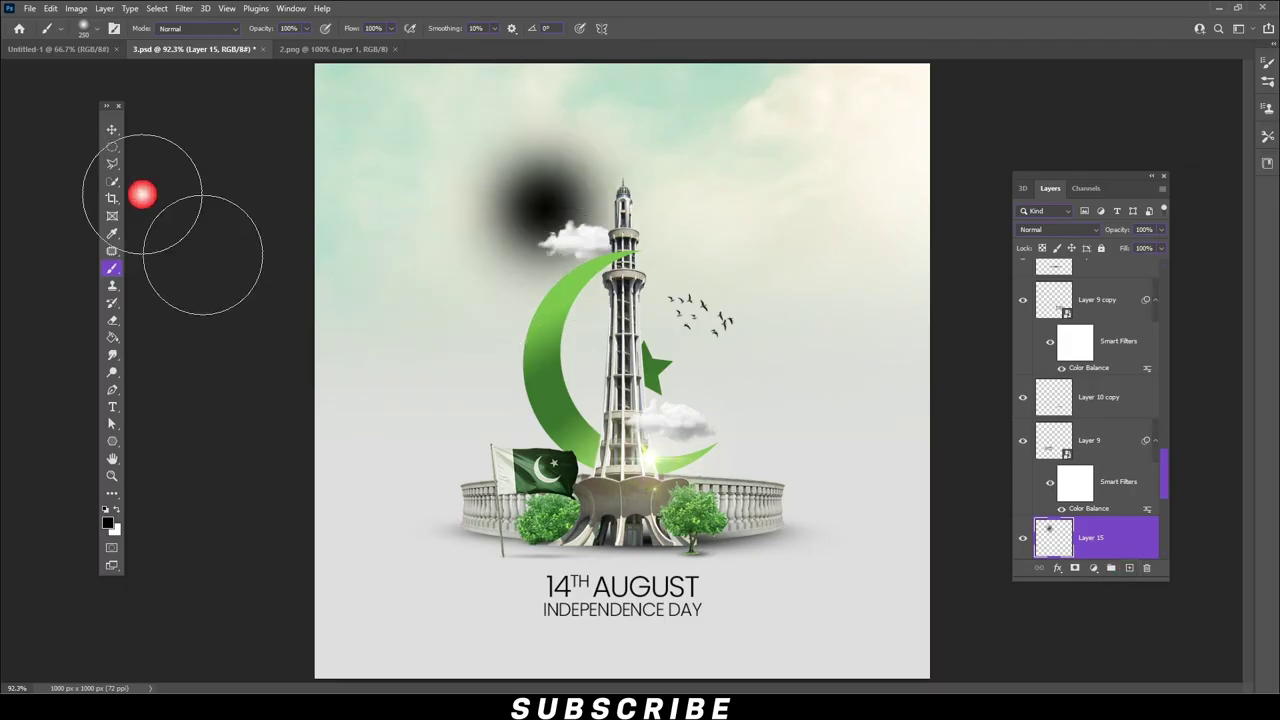
{"action": "left_click", "coordinate": [112, 130]}
{"action": "left_click_drag", "start_coordinate": [543, 180], "coordinate": [660, 550]}
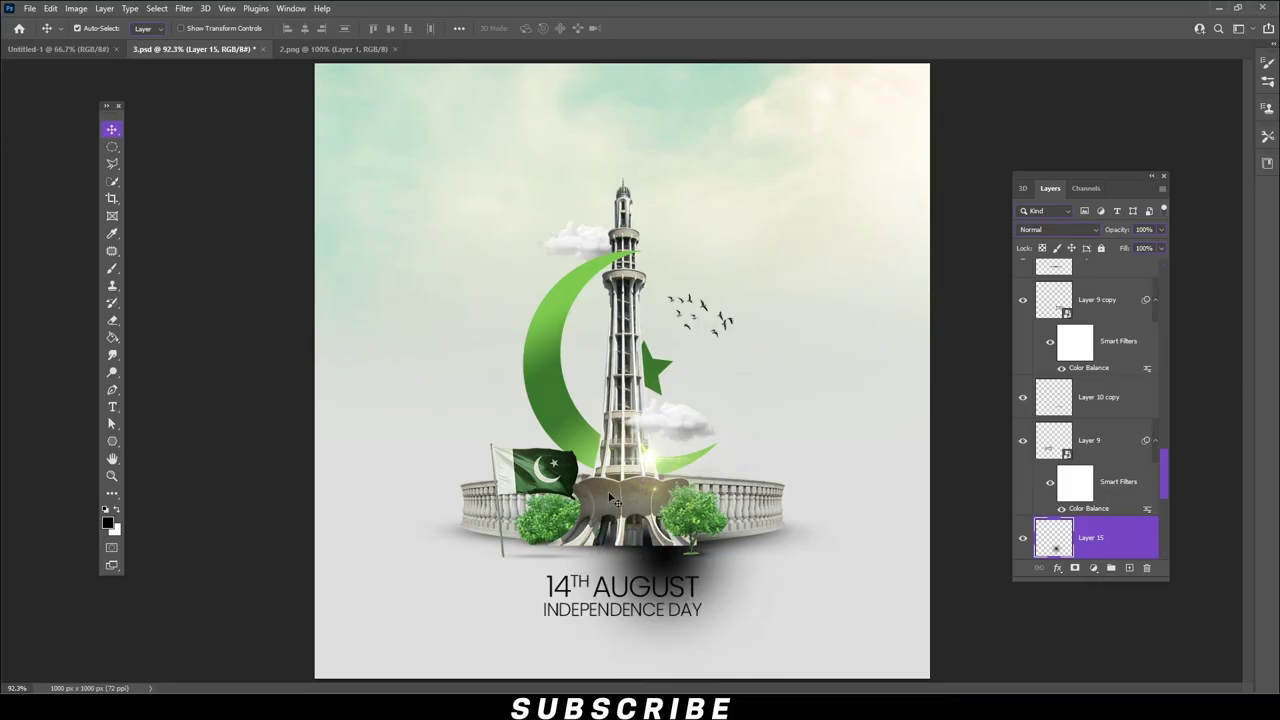
{"action": "scroll", "coordinate": [1062, 440], "scroll_direction": "down", "scroll_amount": 5}
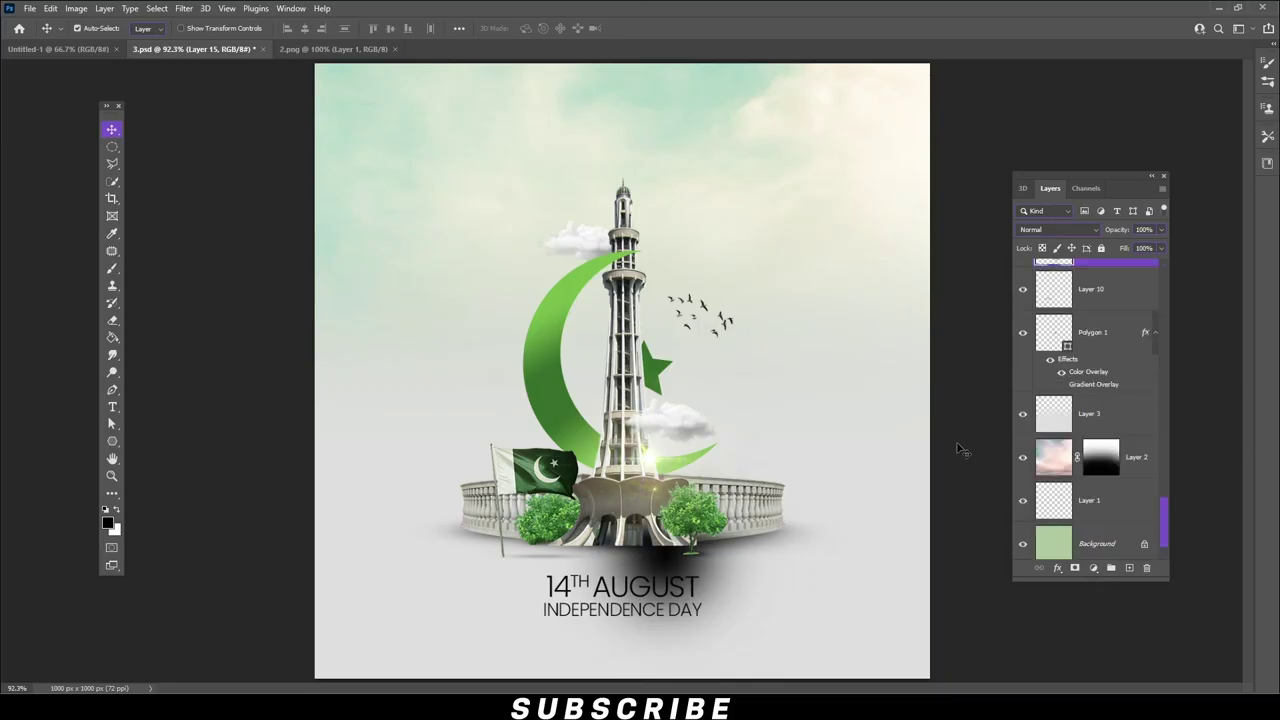
{"action": "scroll", "coordinate": [1117, 460], "scroll_direction": "up", "scroll_amount": 2}
- Free Transform the black spot, skewing and stretching it into a flat shadow
{"action": "left_click", "coordinate": [50, 8]}
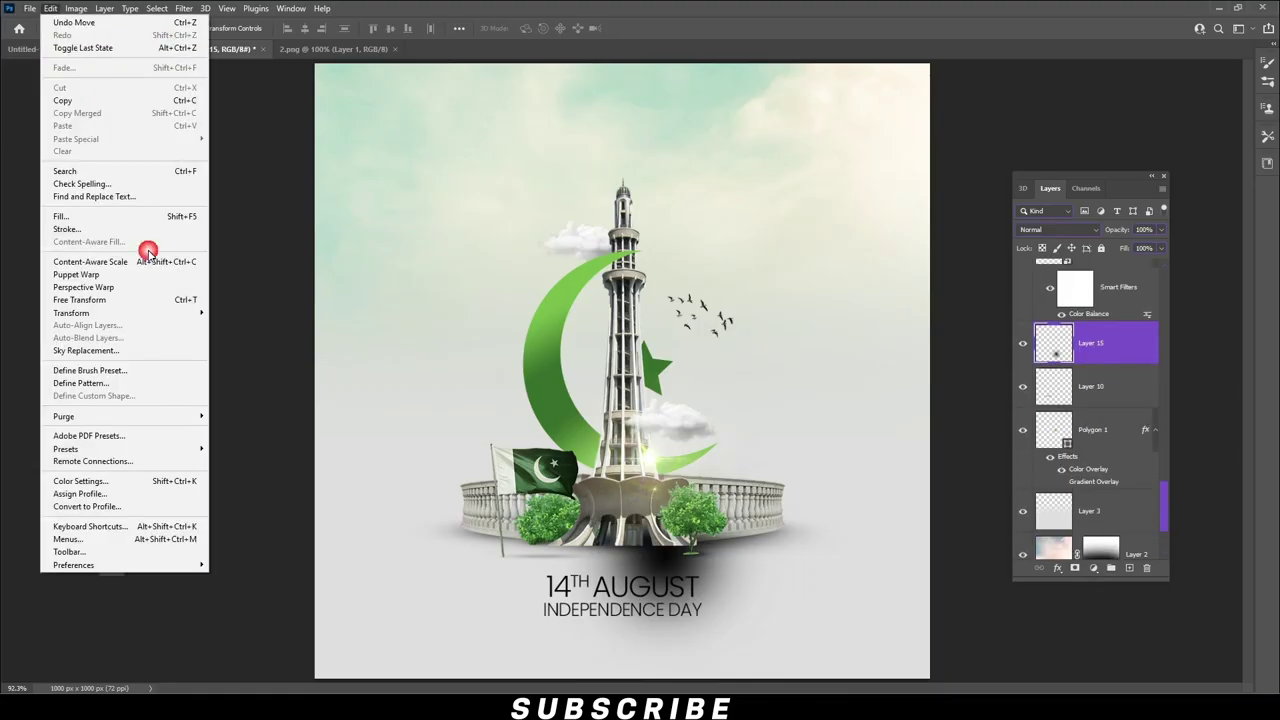
{"action": "left_click", "coordinate": [138, 299]}
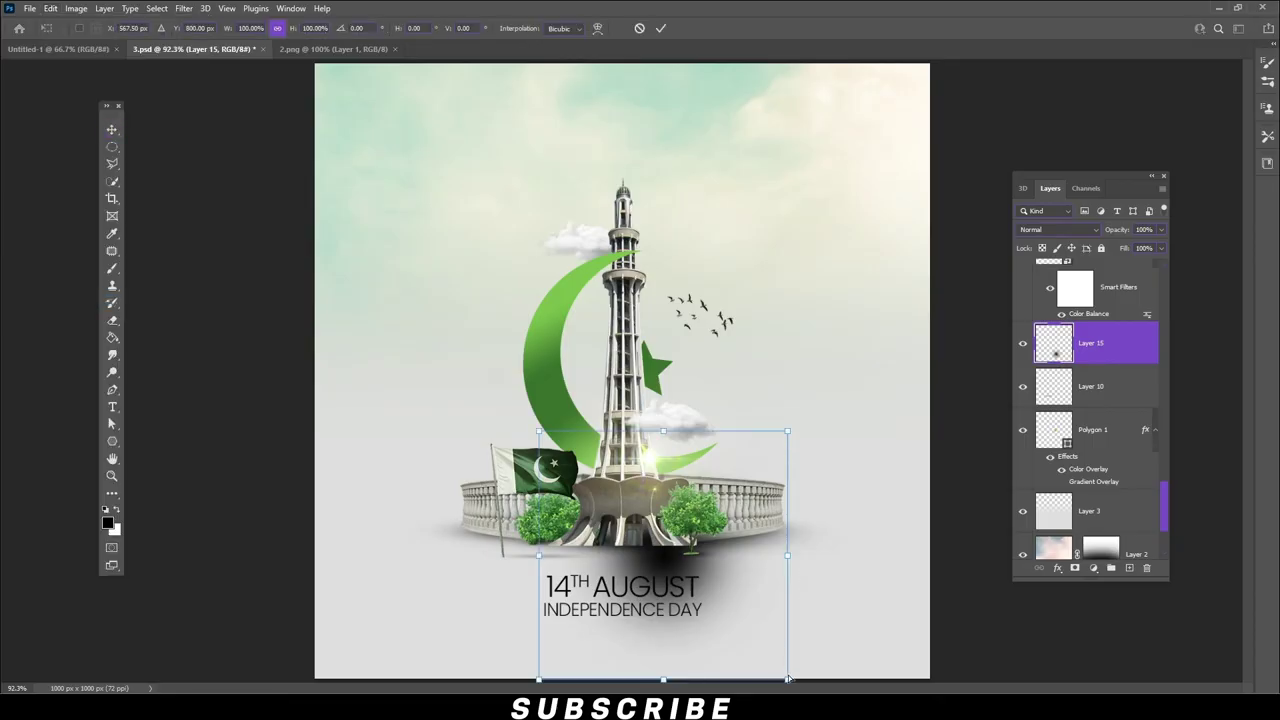
{"action": "left_click_drag", "start_coordinate": [787, 675], "coordinate": [779, 692]}
{"action": "left_click_drag", "start_coordinate": [790, 437], "coordinate": [841, 364]}
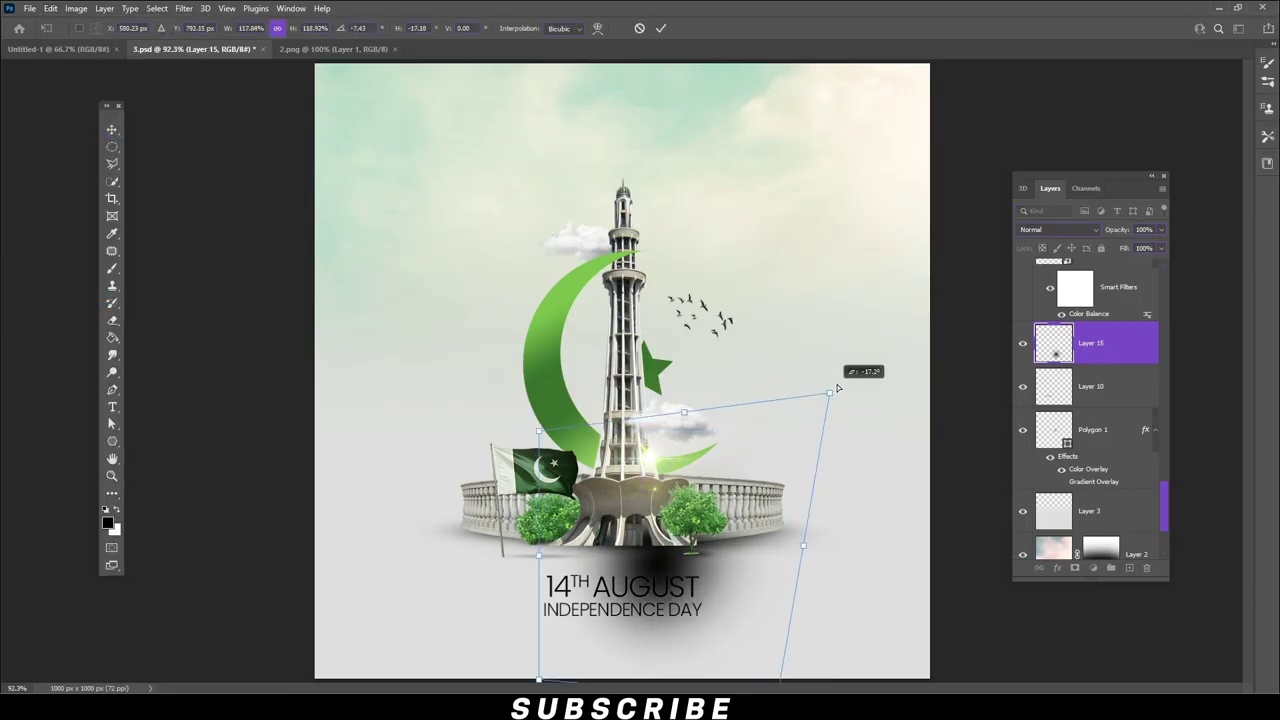
{"action": "mouse_move", "coordinate": [800, 532]}
{"action": "left_mouse_down"}
{"action": "mouse_move", "coordinate": [897, 546]}
{"action": "mouse_move", "coordinate": [950, 395]}
{"action": "left_mouse_up"}
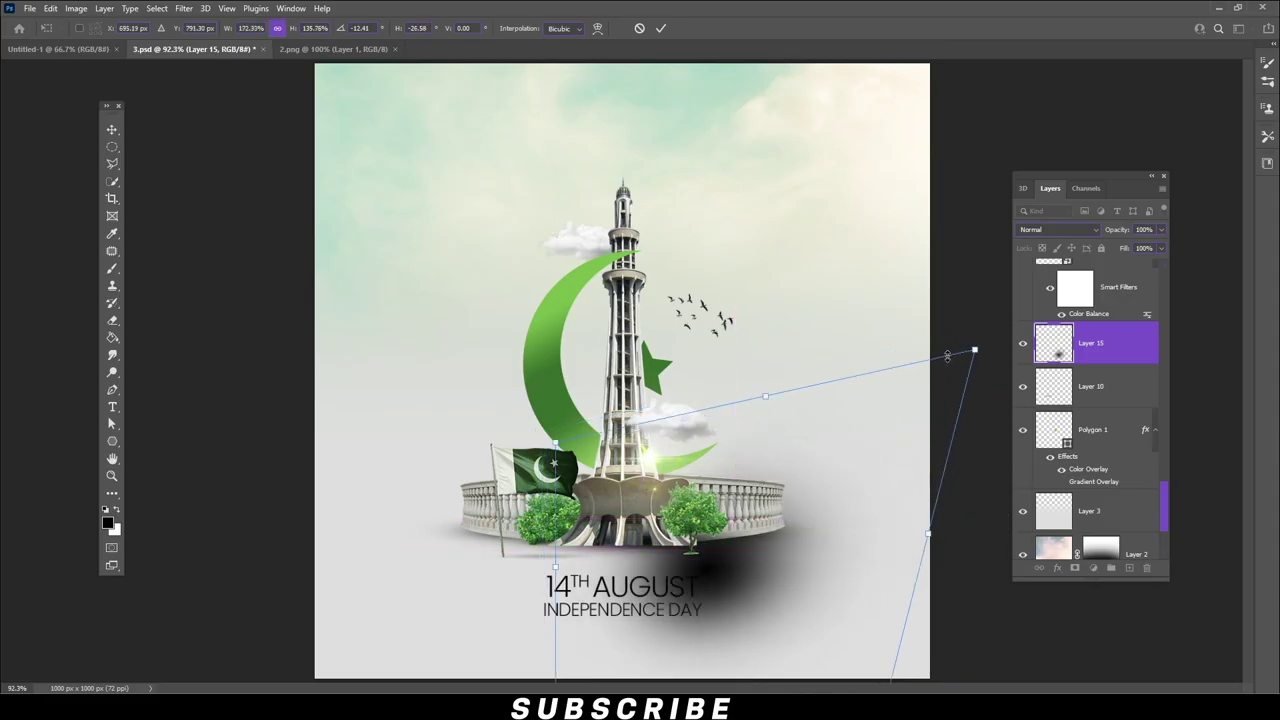
{"action": "left_click_drag", "start_coordinate": [985, 354], "coordinate": [866, 443]}
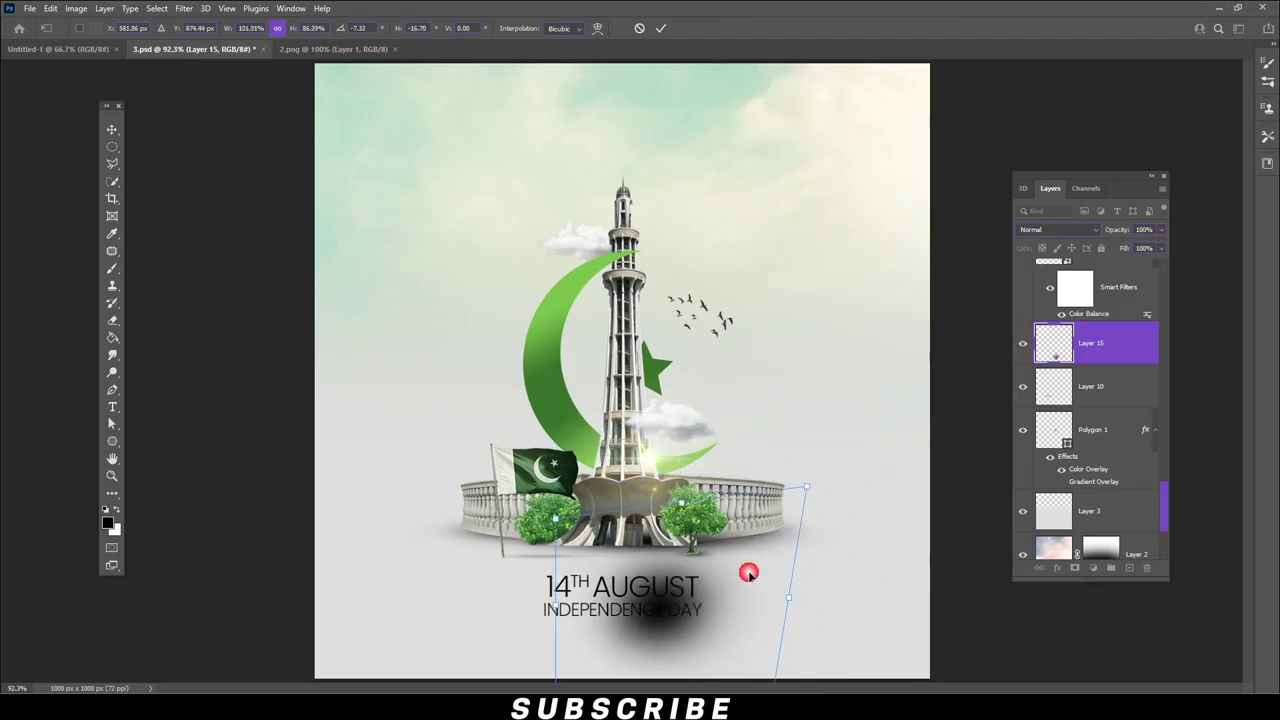
- Widen the shadow under the monument base and lower its Fill to 53%
{"action": "mouse_move", "coordinate": [777, 528]}
{"action": "left_mouse_down"}
{"action": "mouse_move", "coordinate": [645, 626]}
{"action": "mouse_move", "coordinate": [623, 497]}
{"action": "left_mouse_up"}
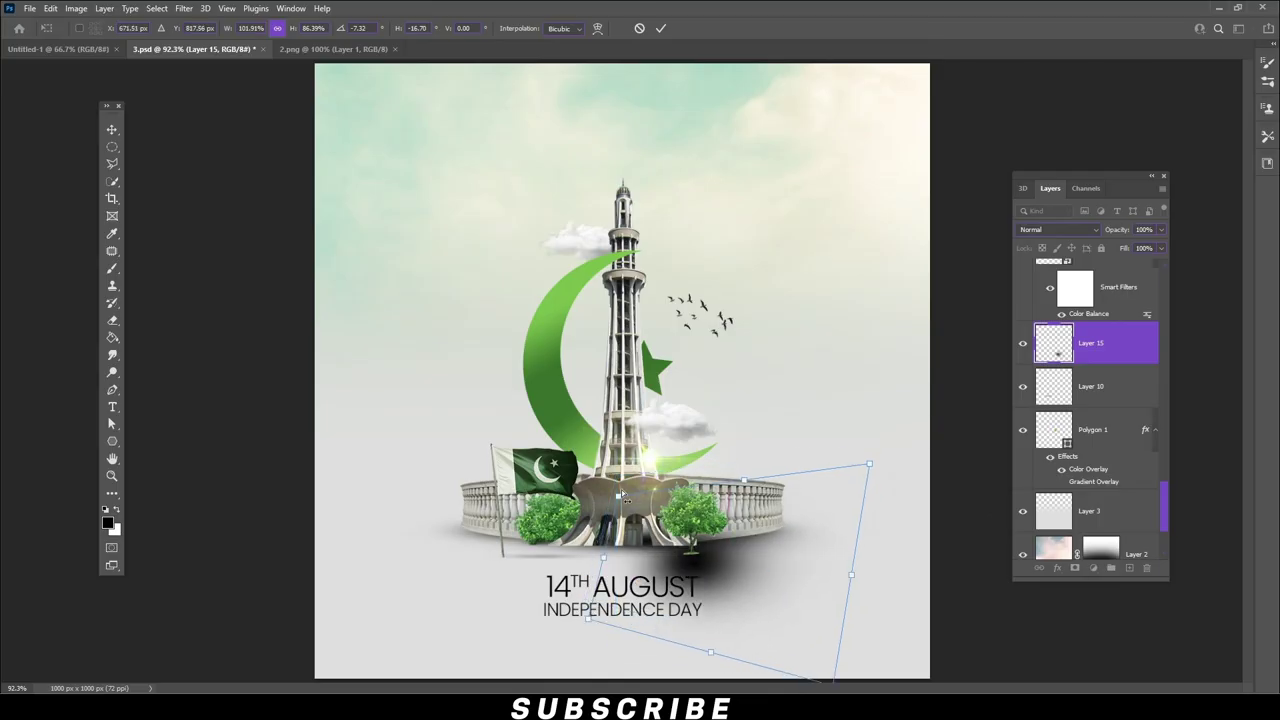
{"action": "left_click_drag", "start_coordinate": [623, 497], "coordinate": [701, 561]}
{"action": "left_click_drag", "start_coordinate": [582, 548], "coordinate": [715, 585]}
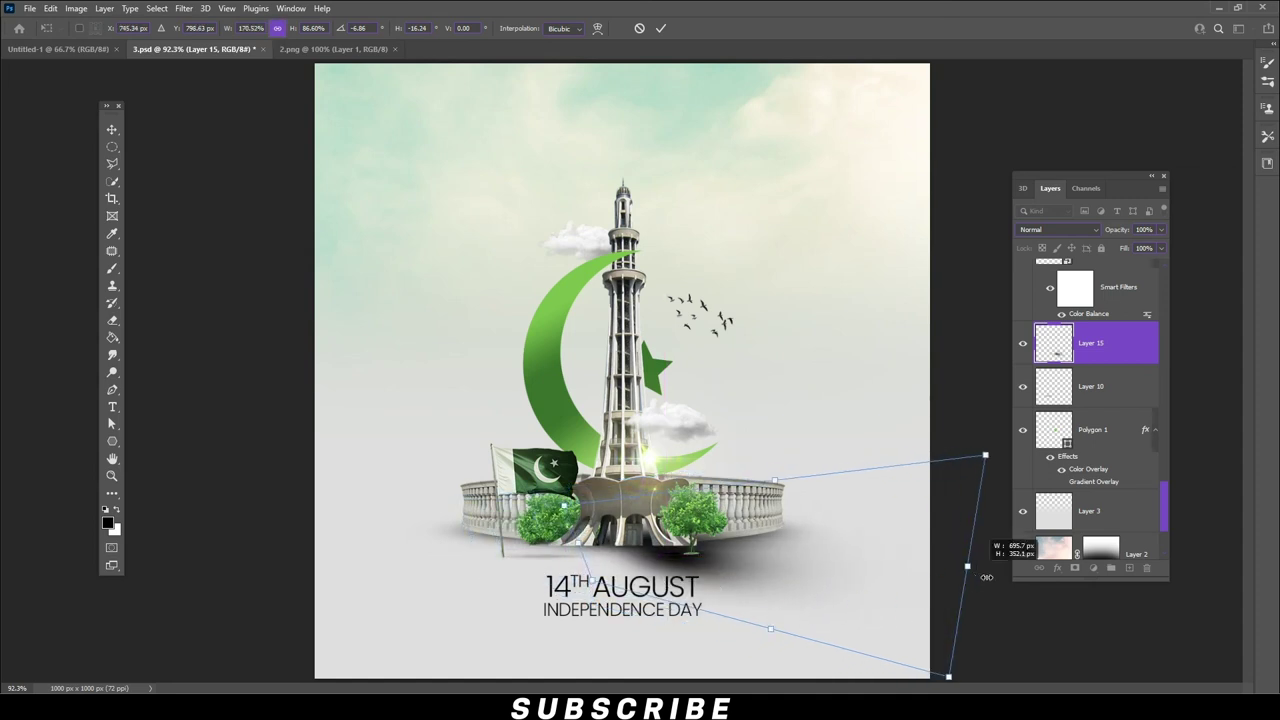
{"action": "left_click_drag", "start_coordinate": [967, 566], "coordinate": [1045, 575]}
{"action": "left_click_drag", "start_coordinate": [896, 581], "coordinate": [861, 576]}
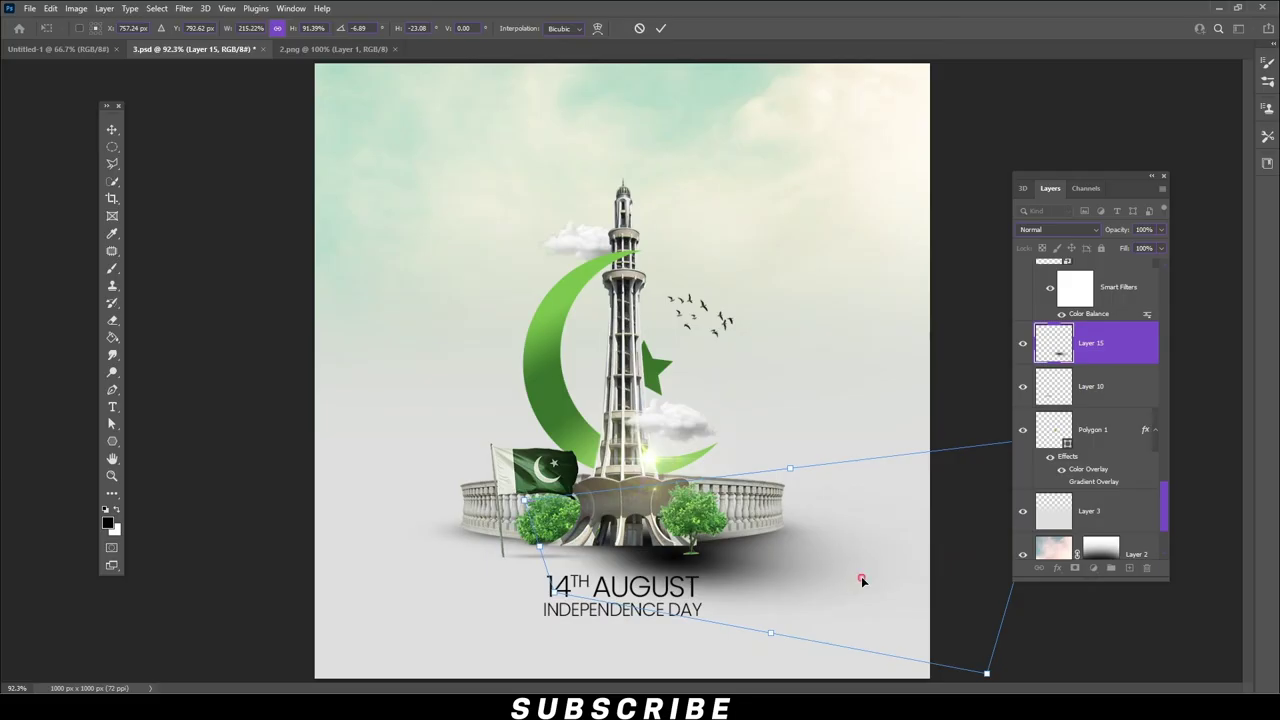
{"action": "key", "text": "Return"}
{"action": "left_click_drag", "start_coordinate": [1135, 265], "coordinate": [1141, 267]}
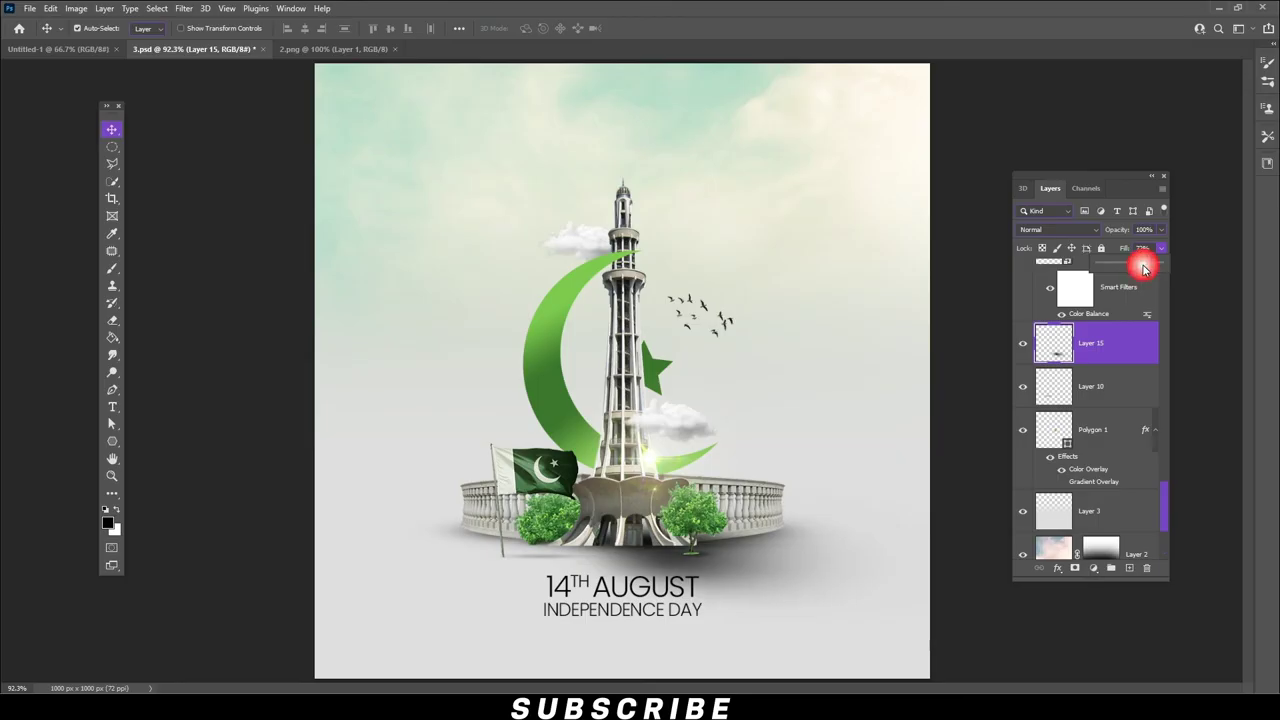
- Add a mask to Layer 15 and paint out the shadow's lower part in black
{"action": "left_click", "coordinate": [1080, 568]}
{"action": "left_click", "coordinate": [112, 267]}
{"action": "right_click", "coordinate": [84, 57]}
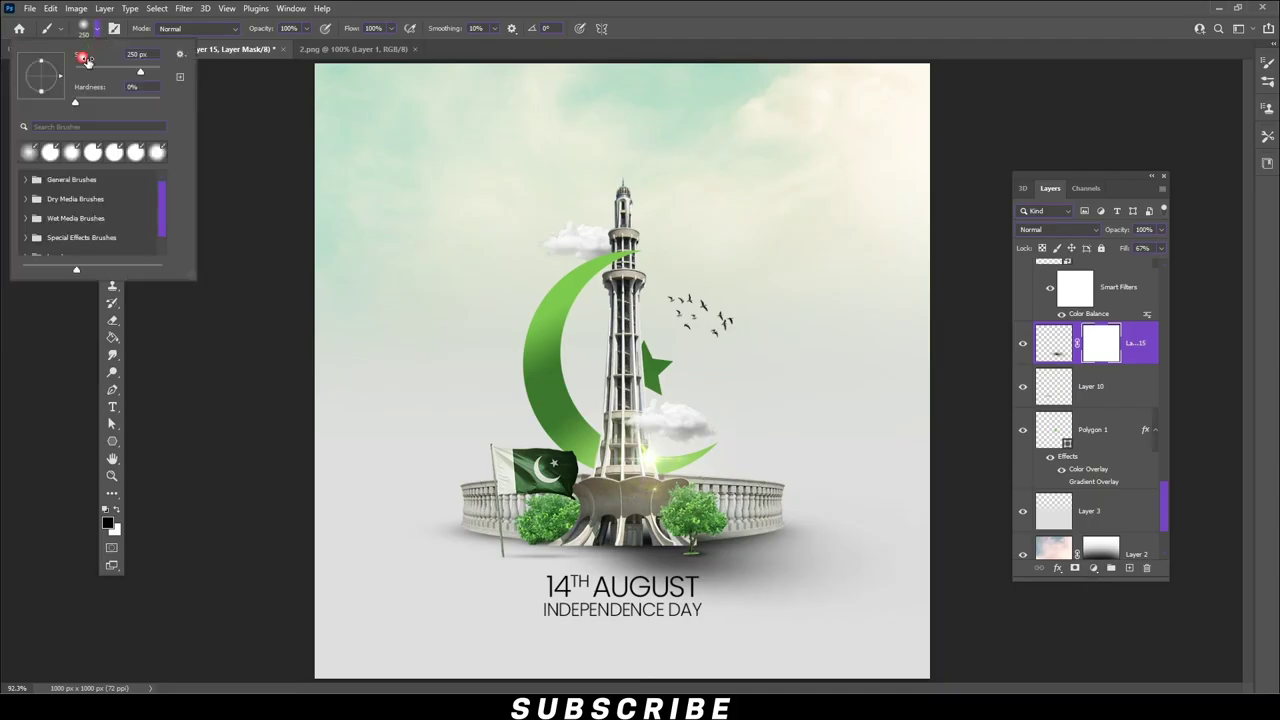
{"action": "left_click", "coordinate": [650, 45]}
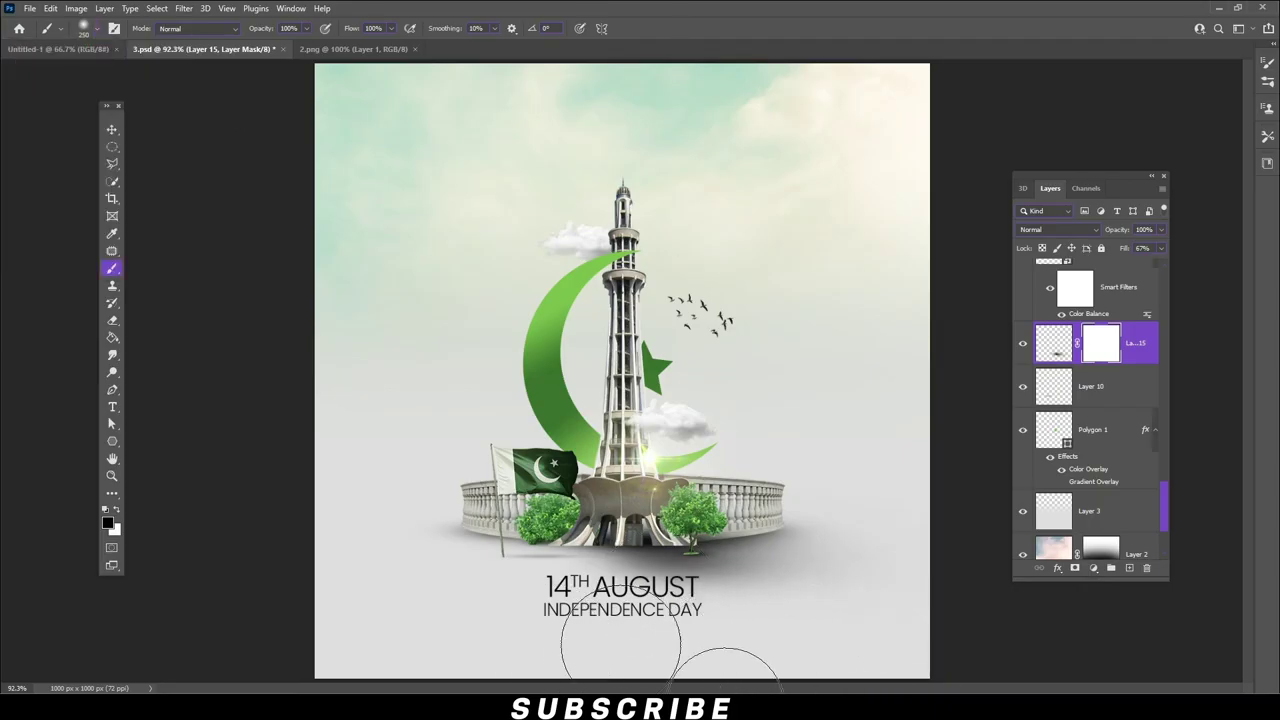
{"action": "left_click_drag", "start_coordinate": [606, 645], "coordinate": [820, 680]}
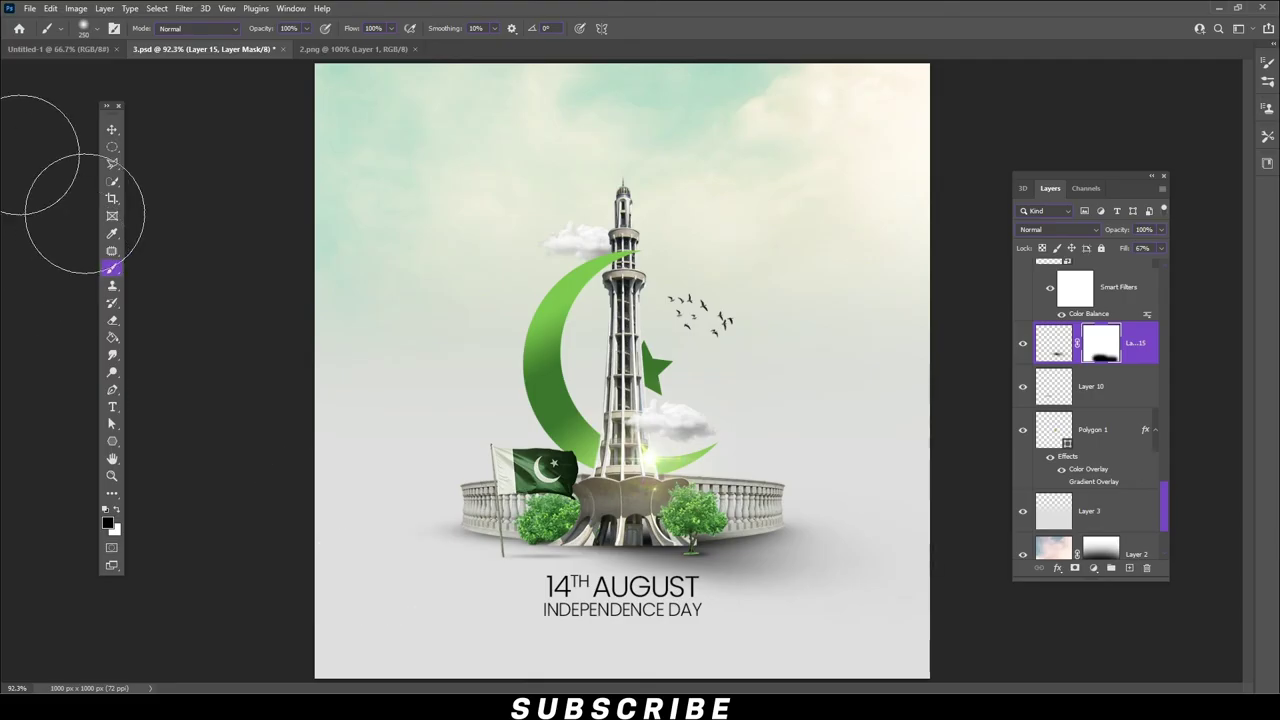
- Lower Layer 15's fill to 48% and close the 2.png document
{"action": "left_click", "coordinate": [1160, 248]}
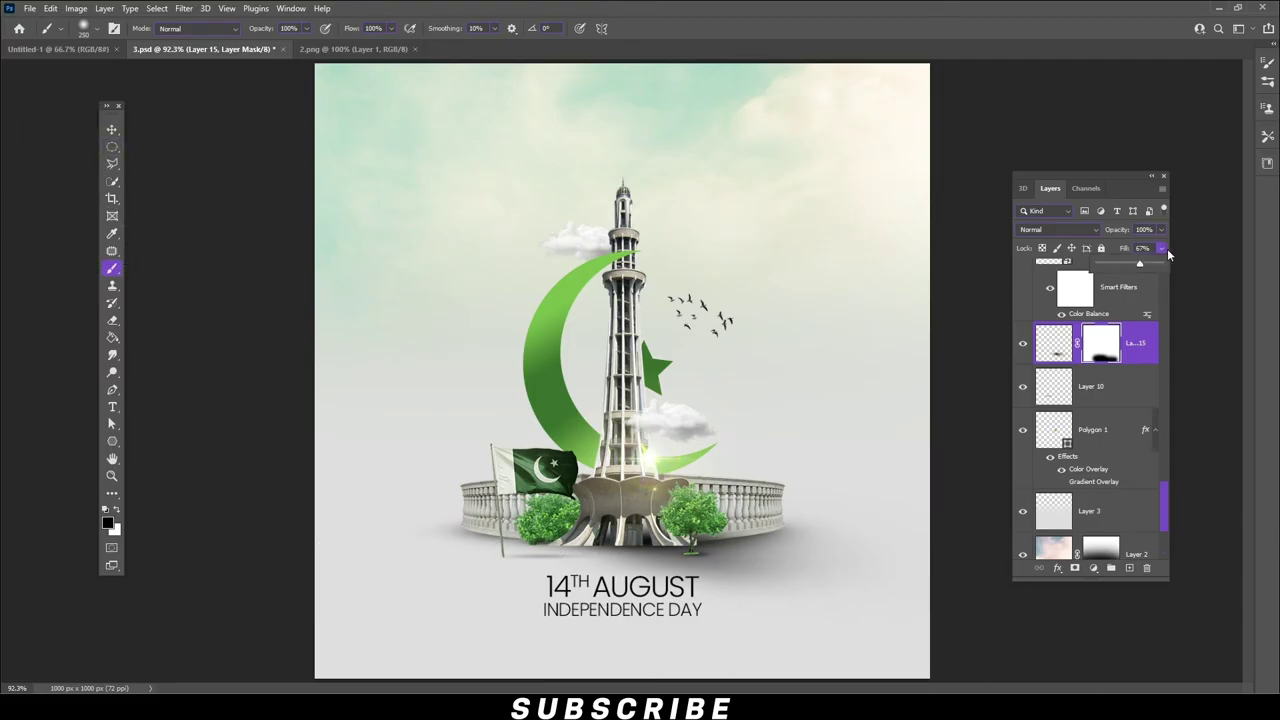
{"action": "left_click_drag", "start_coordinate": [1139, 263], "coordinate": [1129, 265]}
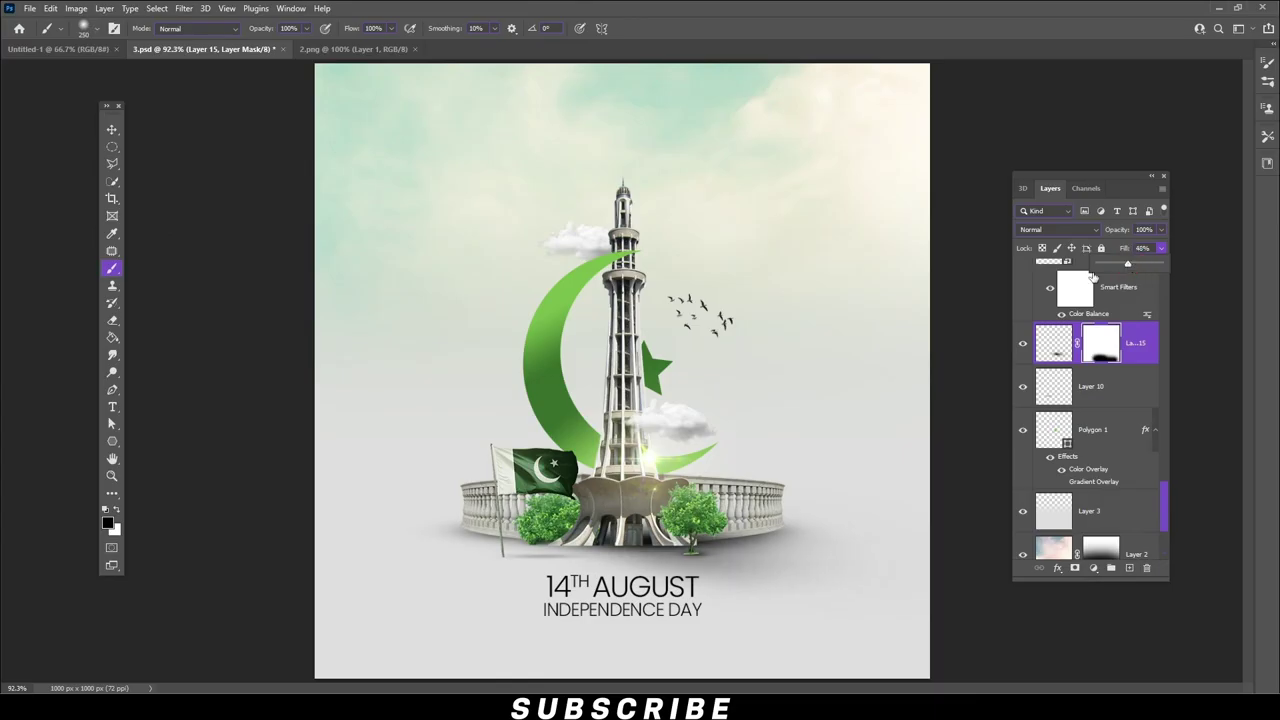
{"action": "left_click", "coordinate": [112, 129]}
{"action": "left_click_drag", "start_coordinate": [590, 243], "coordinate": [843, 360]}
{"action": "left_click_drag", "start_coordinate": [843, 418], "coordinate": [258, 82]}
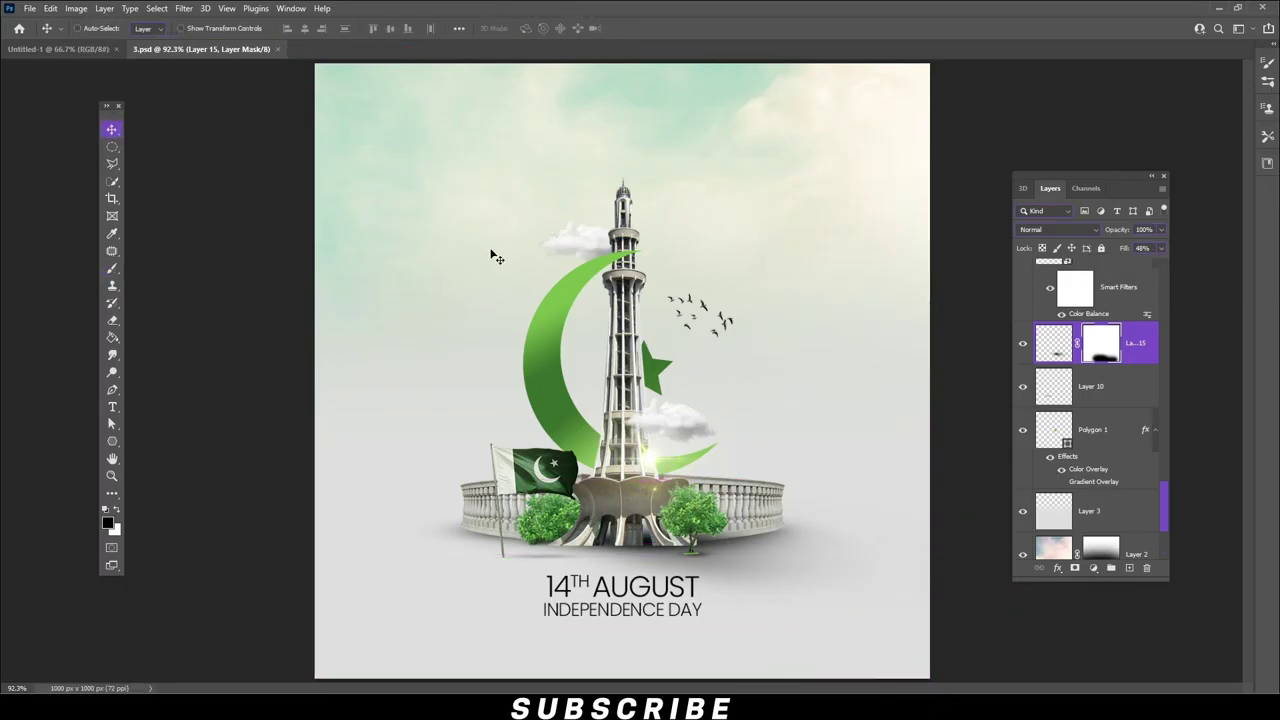
{"action": "left_click", "coordinate": [392, 49]}
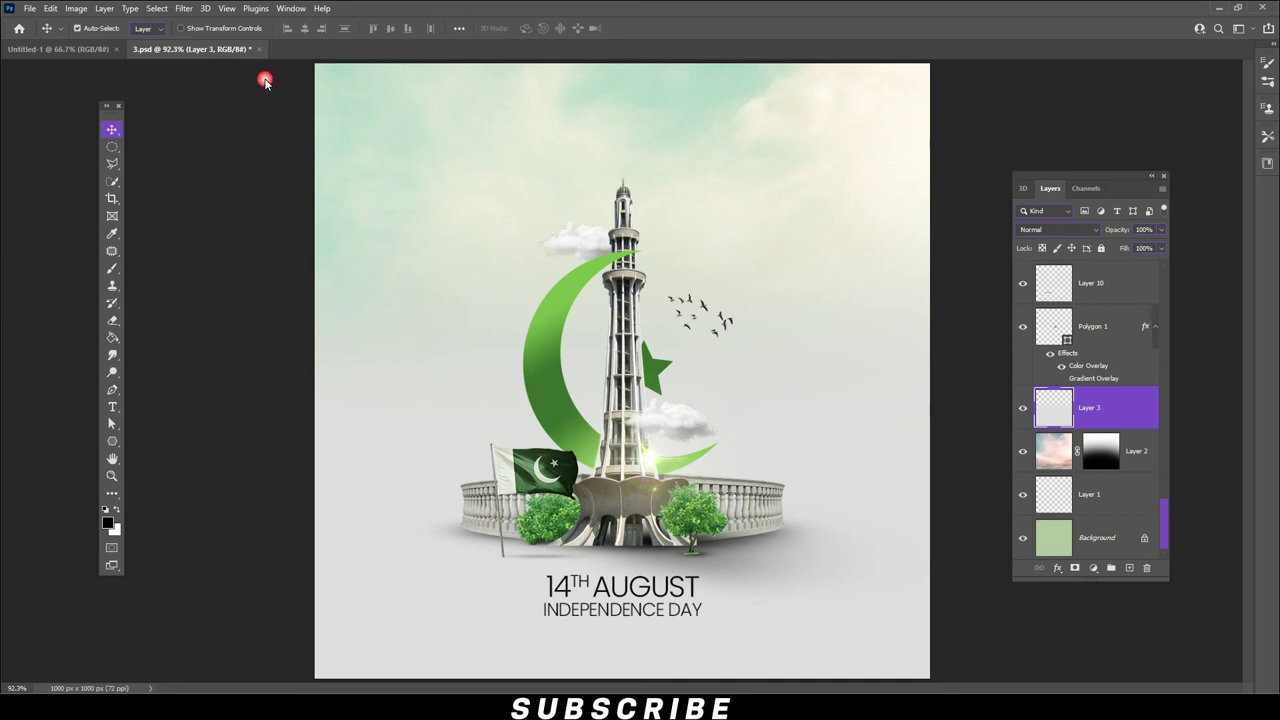
- Open 11.jpg and paste its cloud photo into the poster as a new layer
{"action": "left_click", "coordinate": [30, 8]}
{"action": "left_click", "coordinate": [45, 36]}
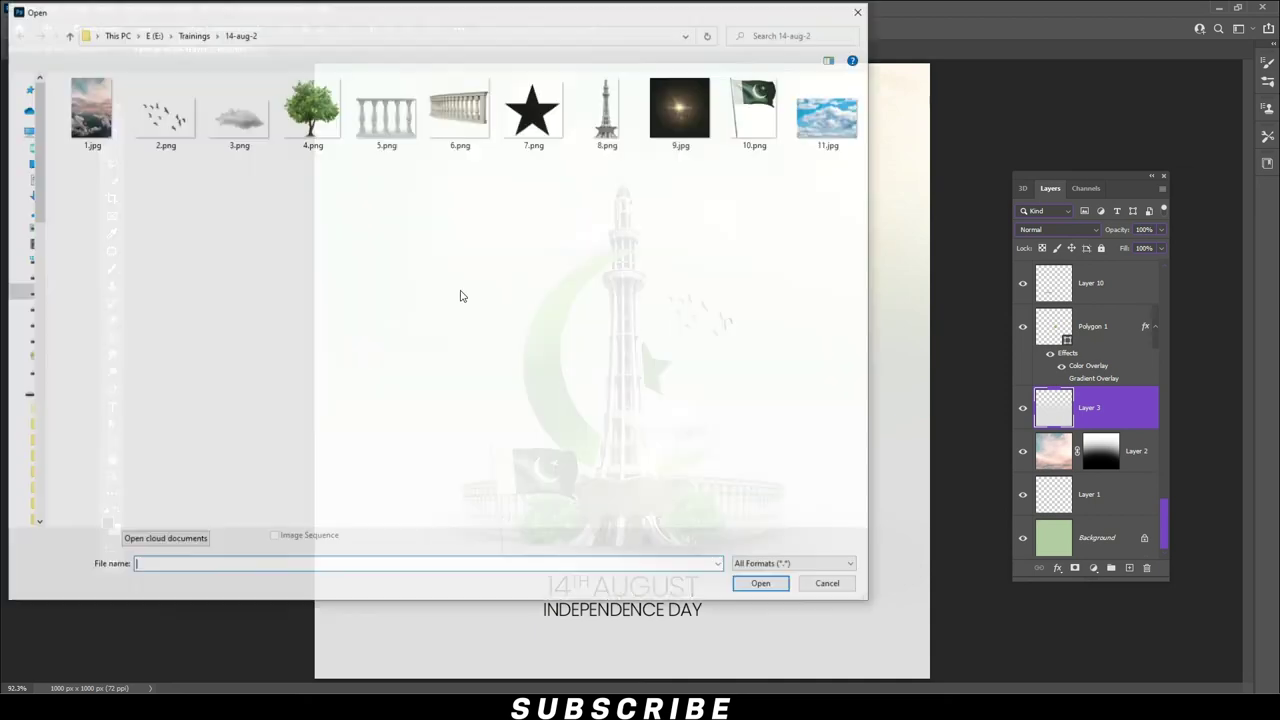
{"action": "double_click", "coordinate": [830, 115]}
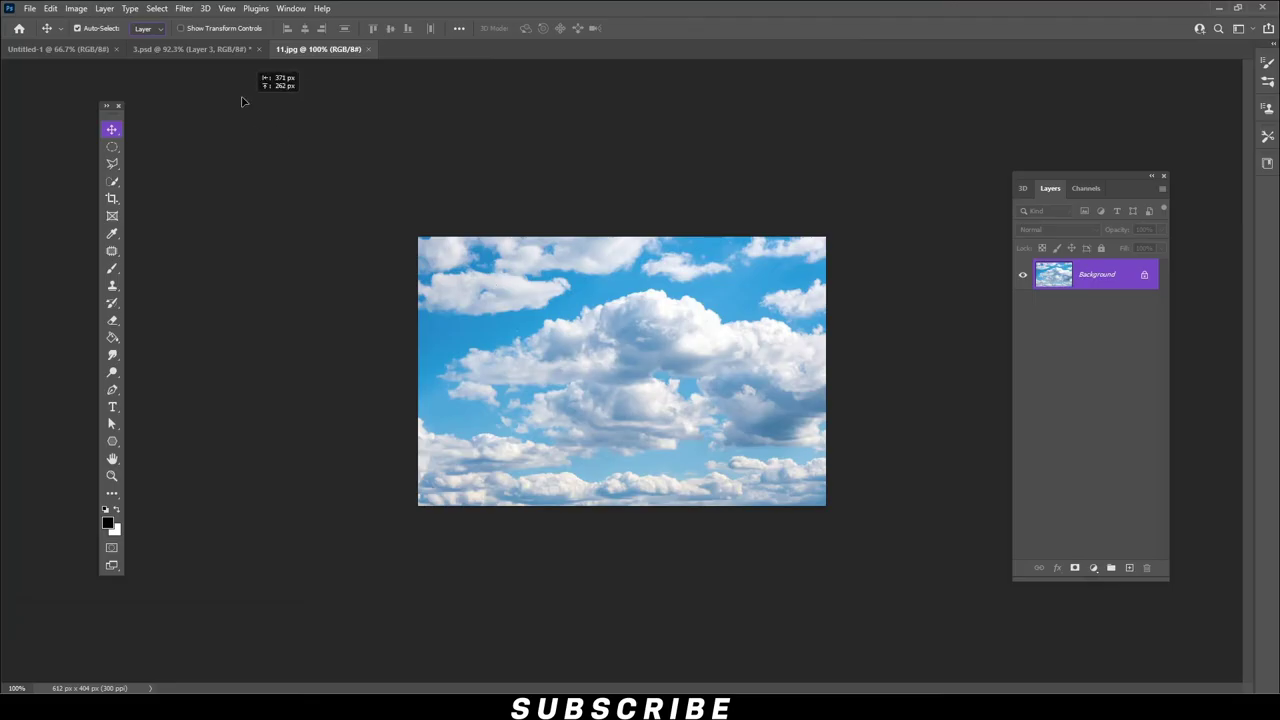
{"action": "left_click", "coordinate": [209, 49]}
{"action": "key", "text": "ctrl+v"}
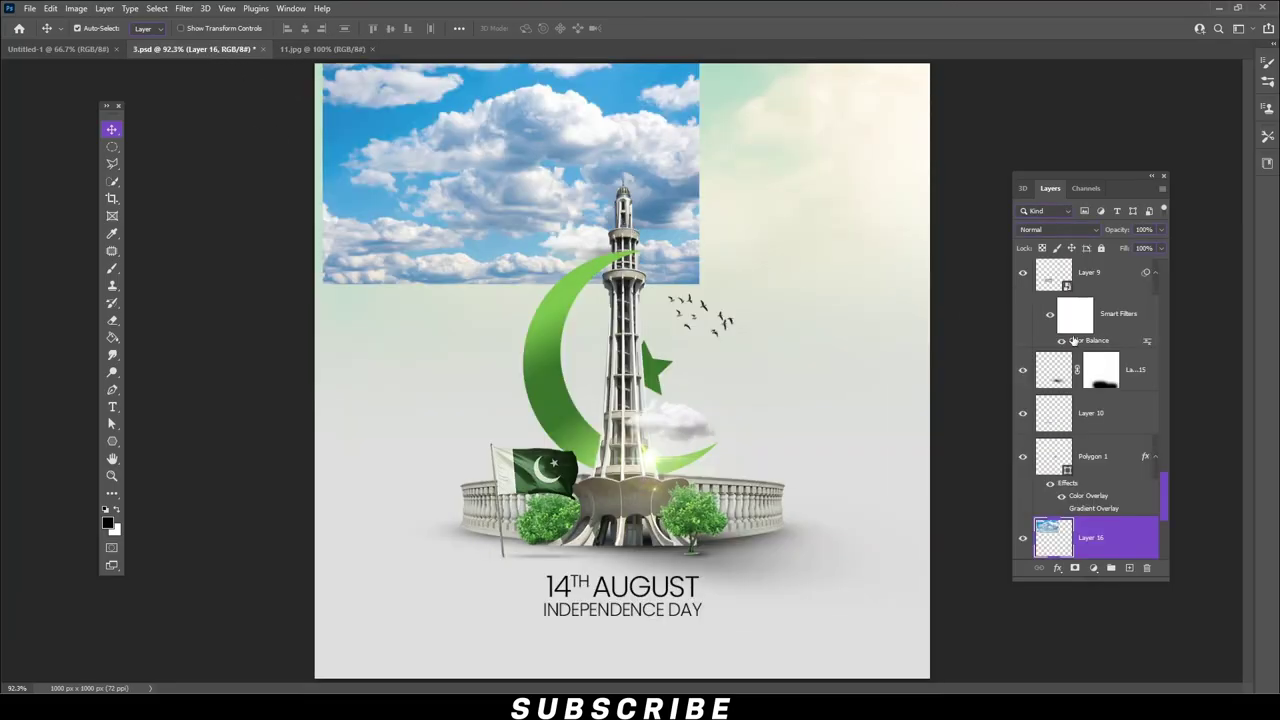
- Move the cloud layer below Layer 3 and shift it slightly left on the canvas
{"action": "left_click_drag", "start_coordinate": [1130, 369], "coordinate": [1137, 420]}
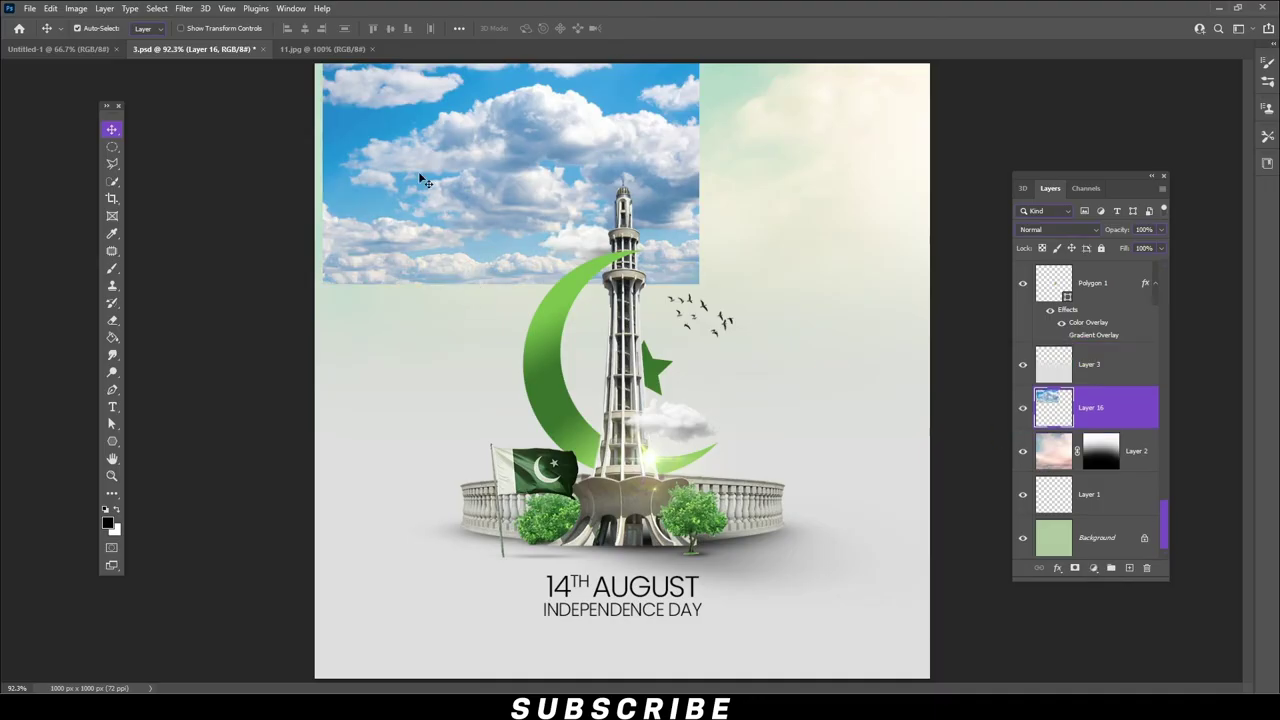
{"action": "left_click_drag", "start_coordinate": [424, 186], "coordinate": [409, 186]}
{"action": "left_click", "coordinate": [76, 8]}
{"action": "mouse_move", "coordinate": [97, 43]}
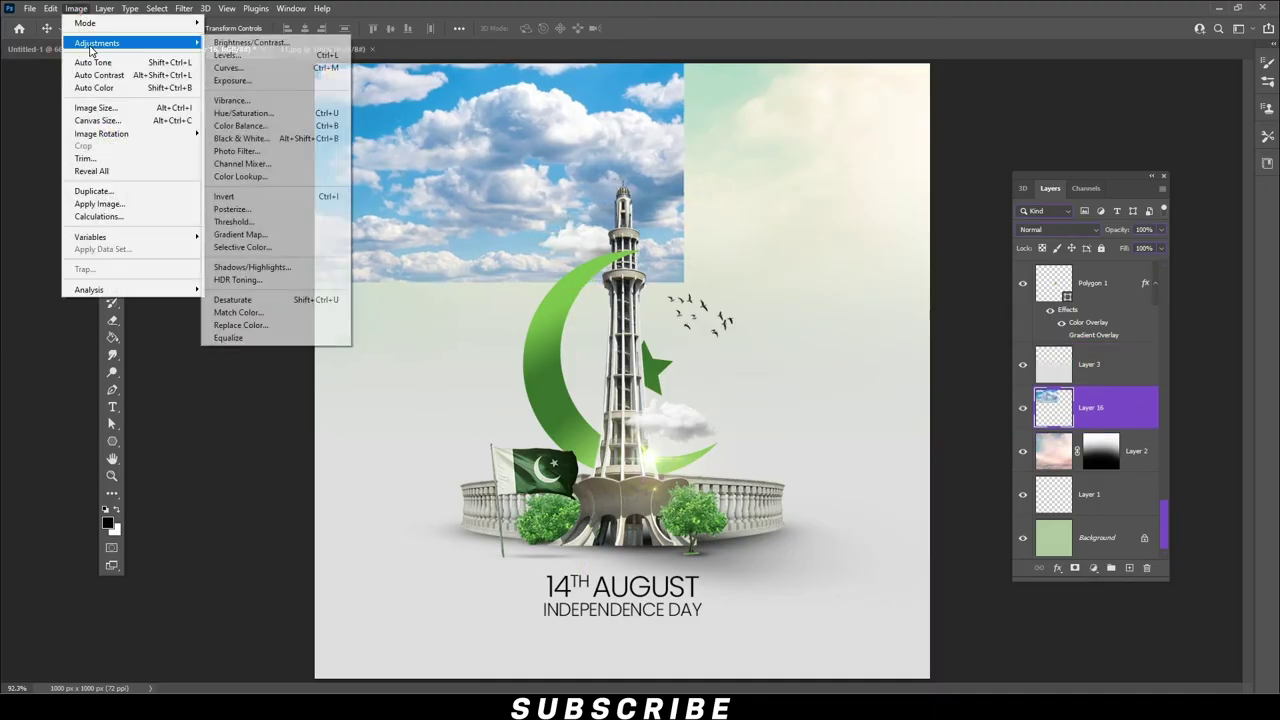
- Colorize the clouds pale green with Hue/Saturation: Hue 102, Saturation 25, Lightness +26
{"action": "left_click", "coordinate": [275, 113]}
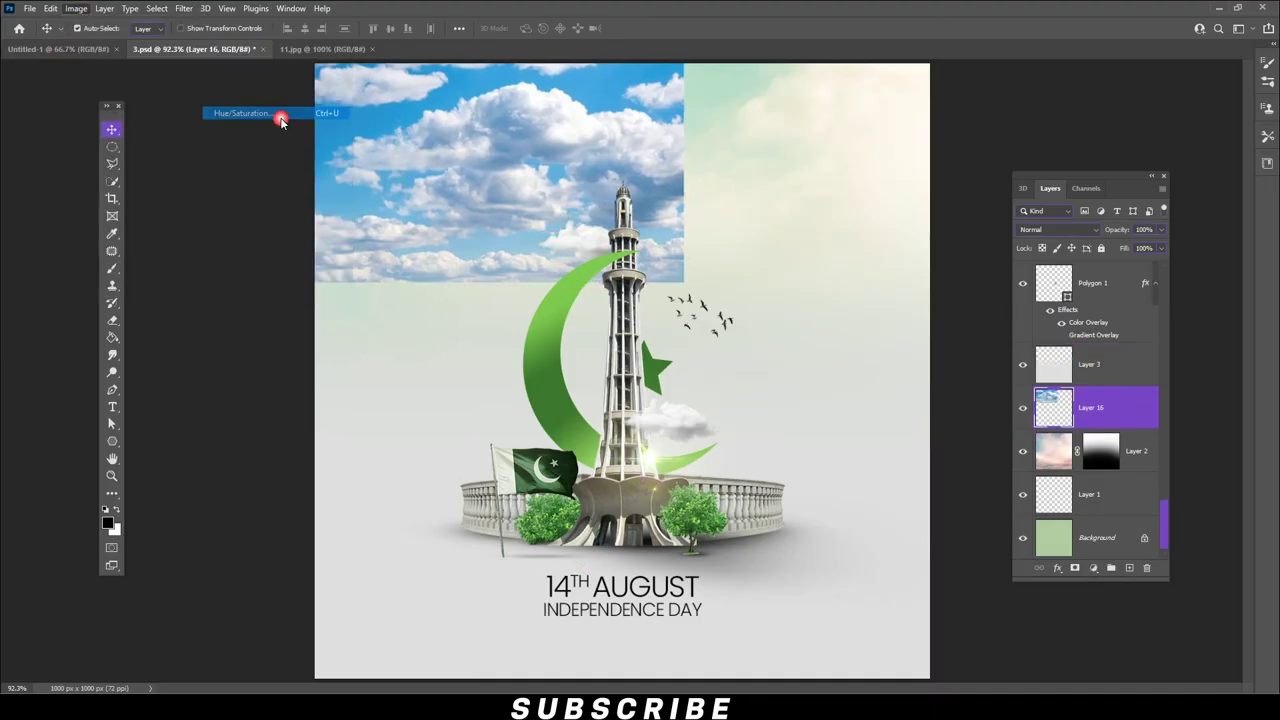
{"action": "left_click", "coordinate": [950, 453]}
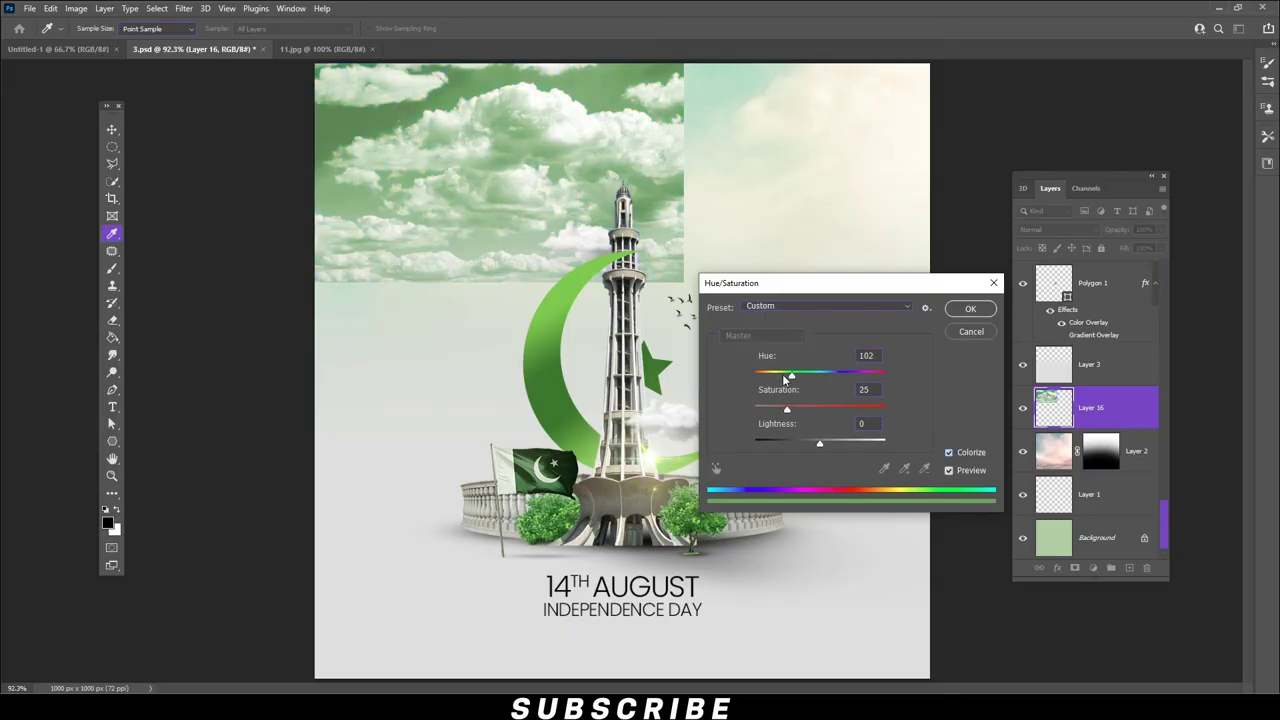
{"action": "left_click_drag", "start_coordinate": [819, 441], "coordinate": [837, 445]}
{"action": "left_click", "coordinate": [970, 309]}
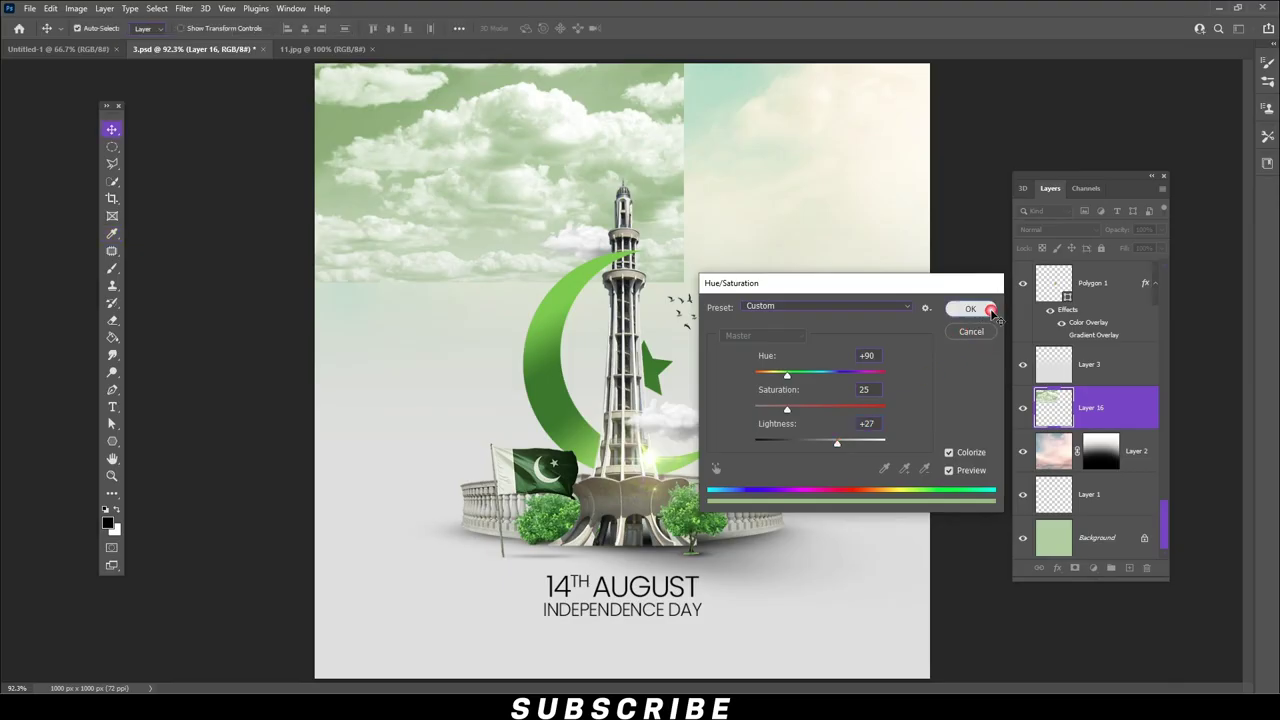
{"action": "left_click", "coordinate": [1076, 567]}
- Brush black on Layer 16's mask to soften the cloud edges, including near the tower top
{"action": "left_click", "coordinate": [112, 268]}
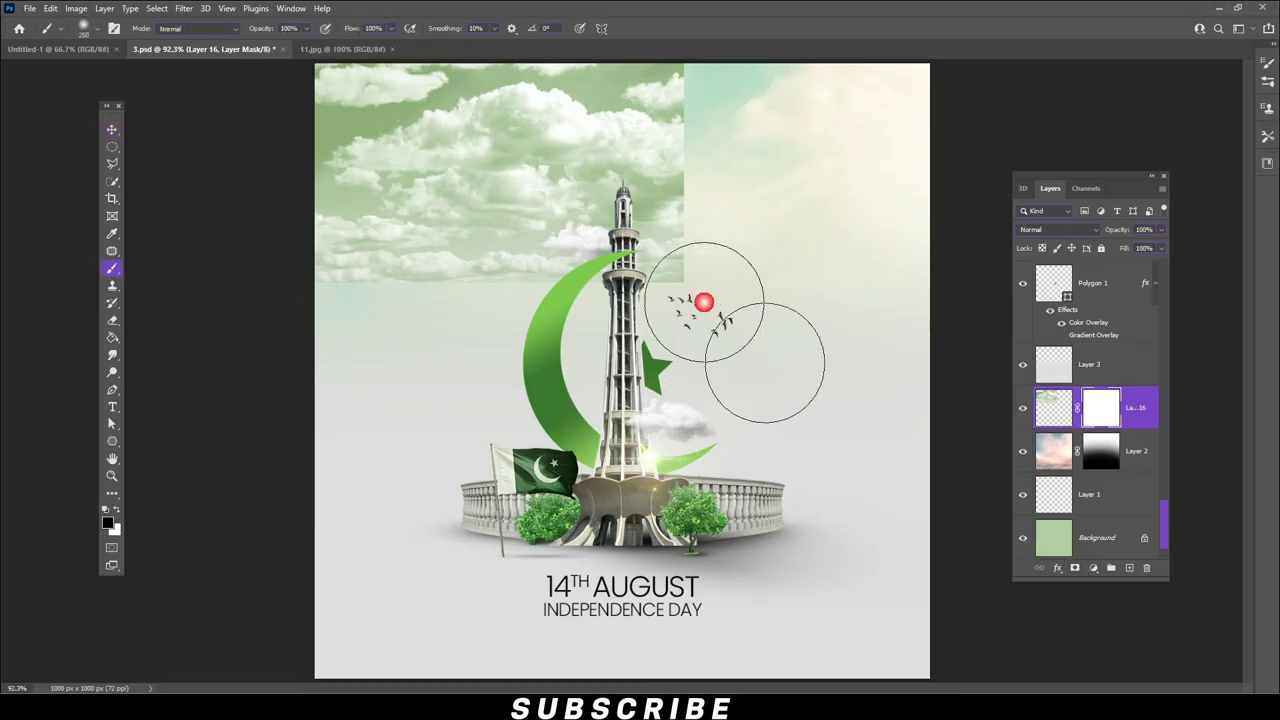
{"action": "left_click_drag", "start_coordinate": [737, 143], "coordinate": [782, 190]}
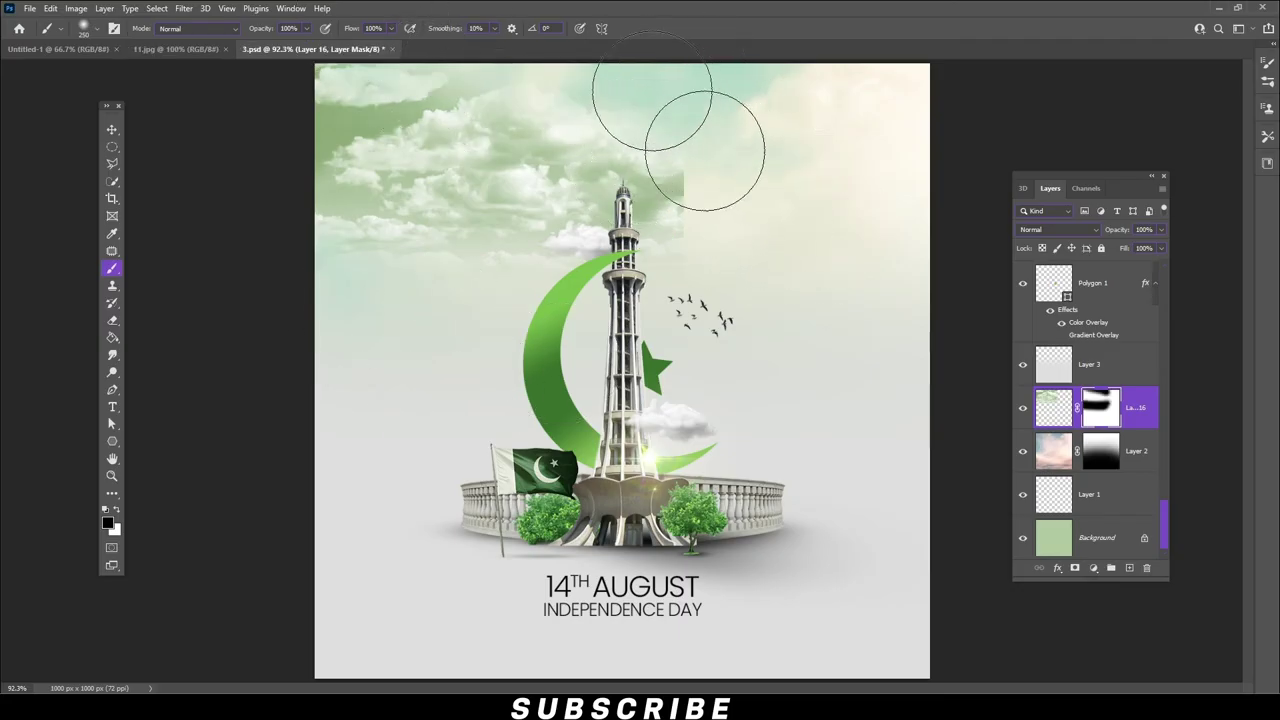
{"action": "key", "text": "ctrl+minus"}
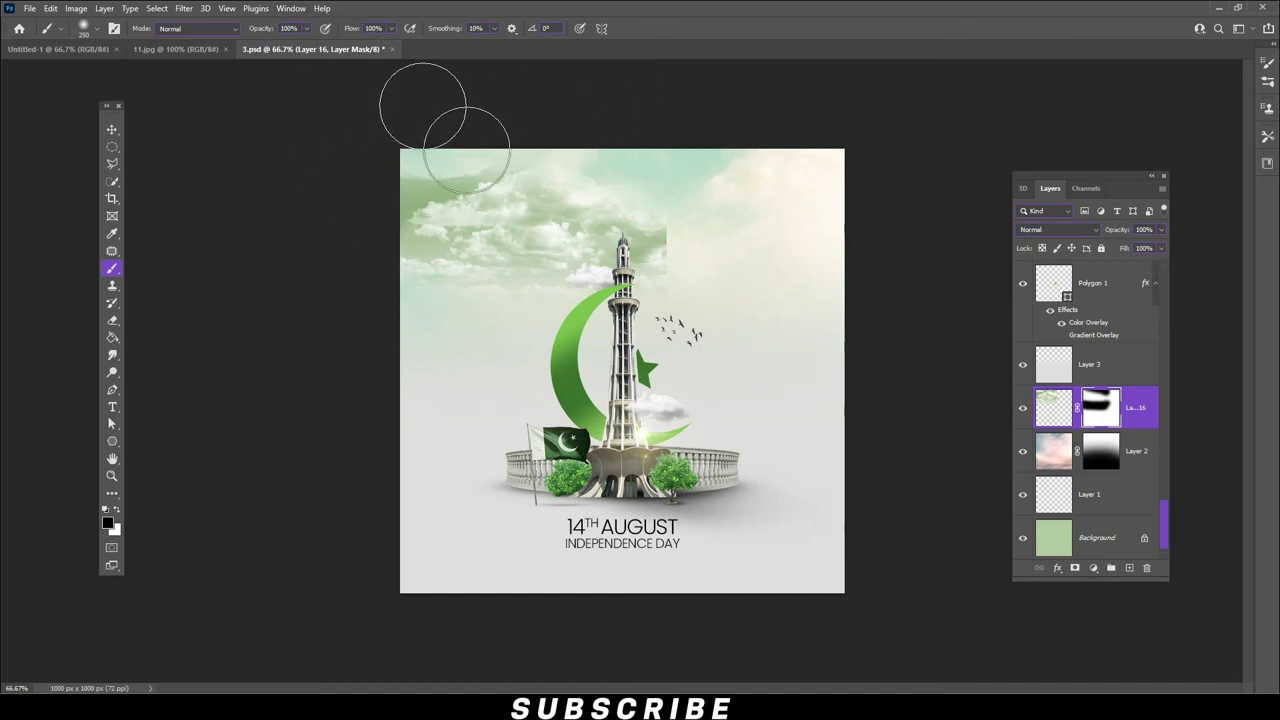
{"action": "left_click_drag", "start_coordinate": [420, 300], "coordinate": [670, 315]}
- Lower the cloud layer's fill to 57%
{"action": "left_click", "coordinate": [111, 128]}
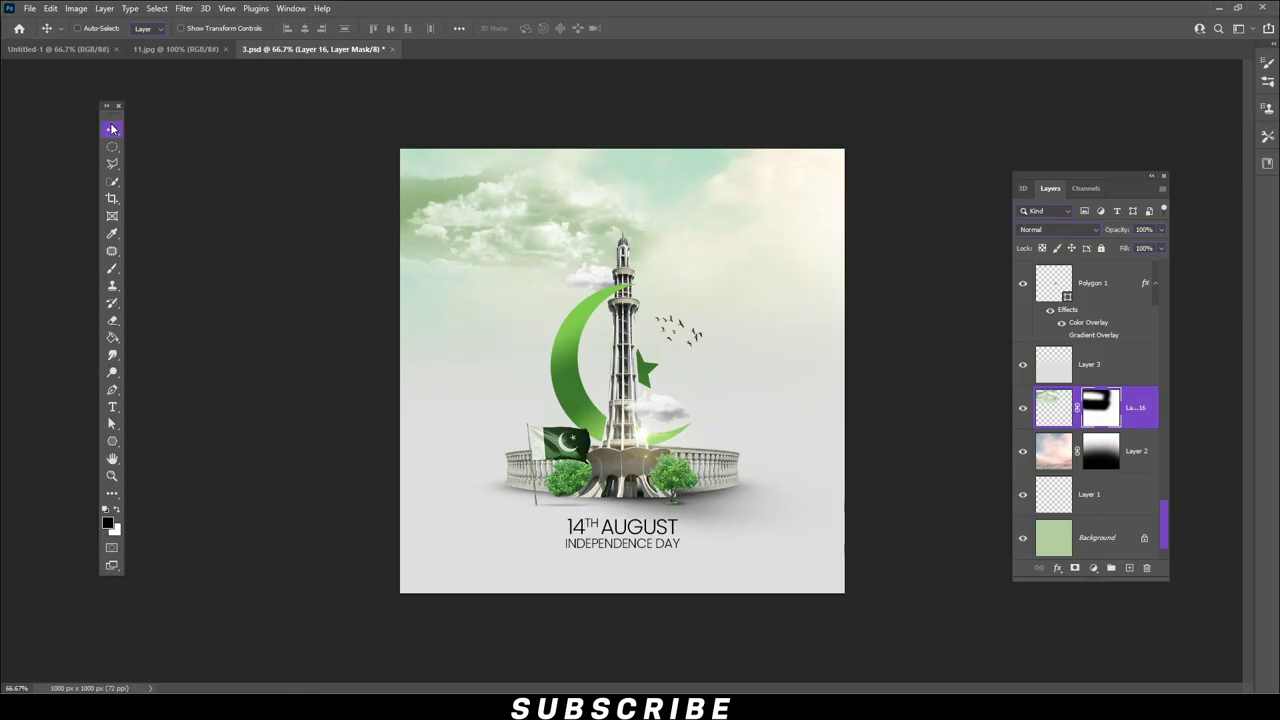
{"action": "key", "text": "ctrl+1"}
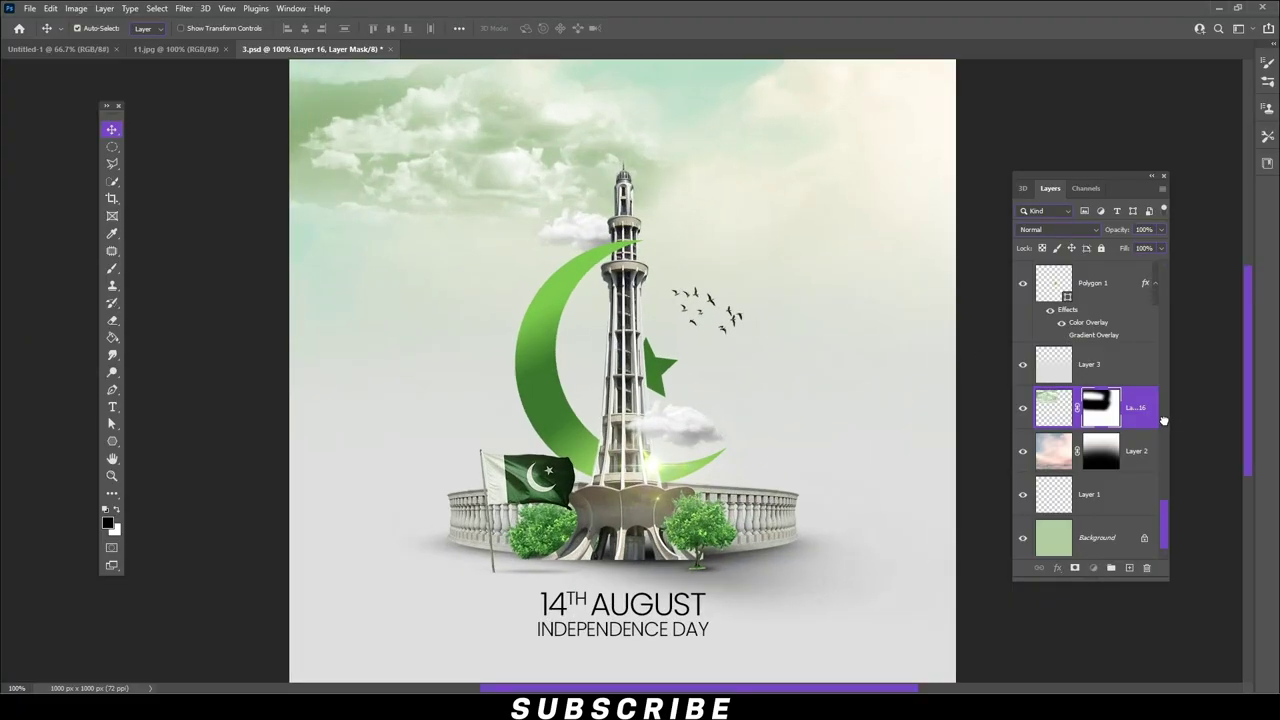
{"action": "mouse_move", "coordinate": [1169, 423]}
{"action": "left_mouse_down"}
{"action": "mouse_move", "coordinate": [1160, 244]}
{"action": "mouse_move", "coordinate": [1133, 262]}
{"action": "left_mouse_up"}
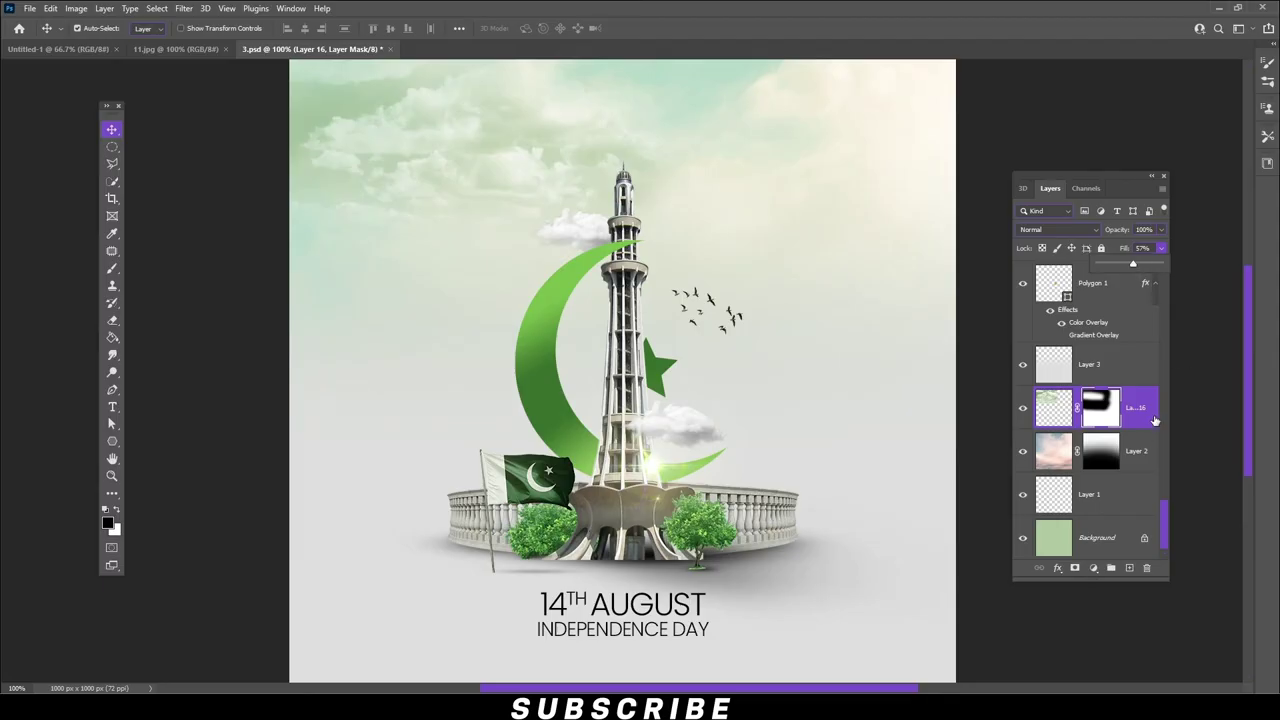
{"action": "left_click_drag", "start_coordinate": [1154, 412], "coordinate": [1129, 567]}
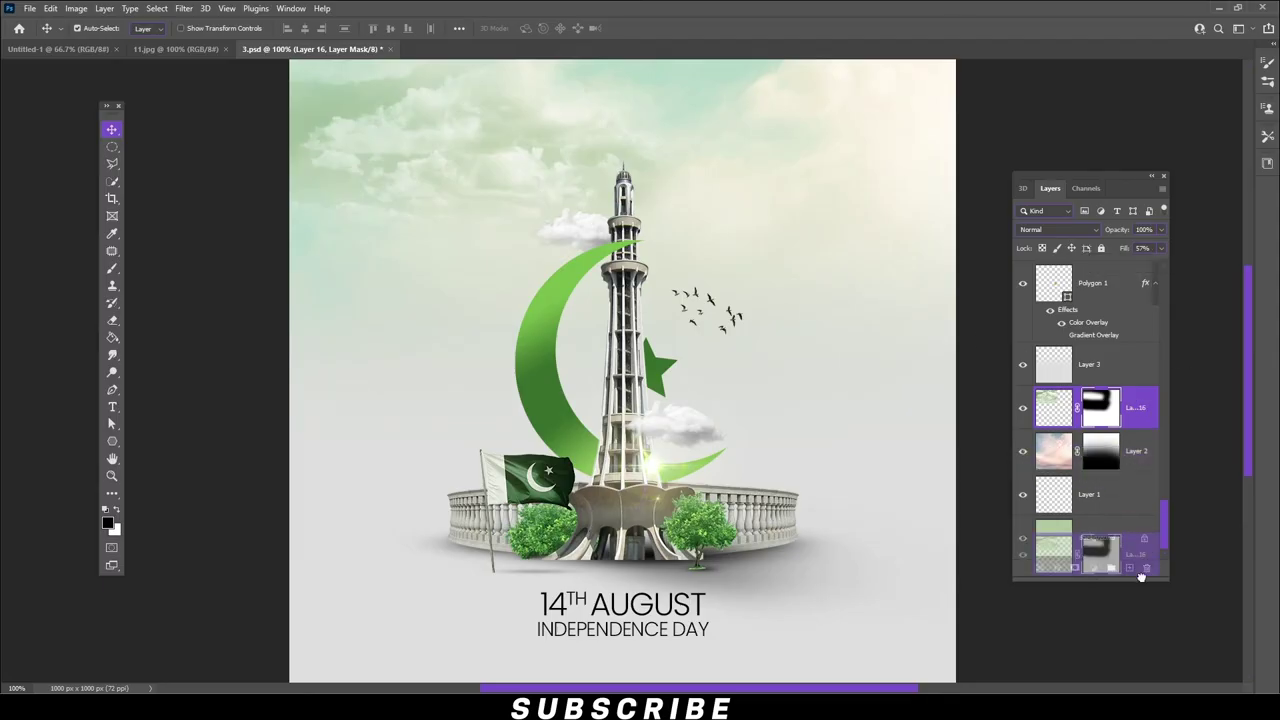
- Flip the cloud copy horizontally, scale it to about 111%, and place it across the upper-right sky
{"action": "left_click_drag", "start_coordinate": [510, 150], "coordinate": [655, 147]}
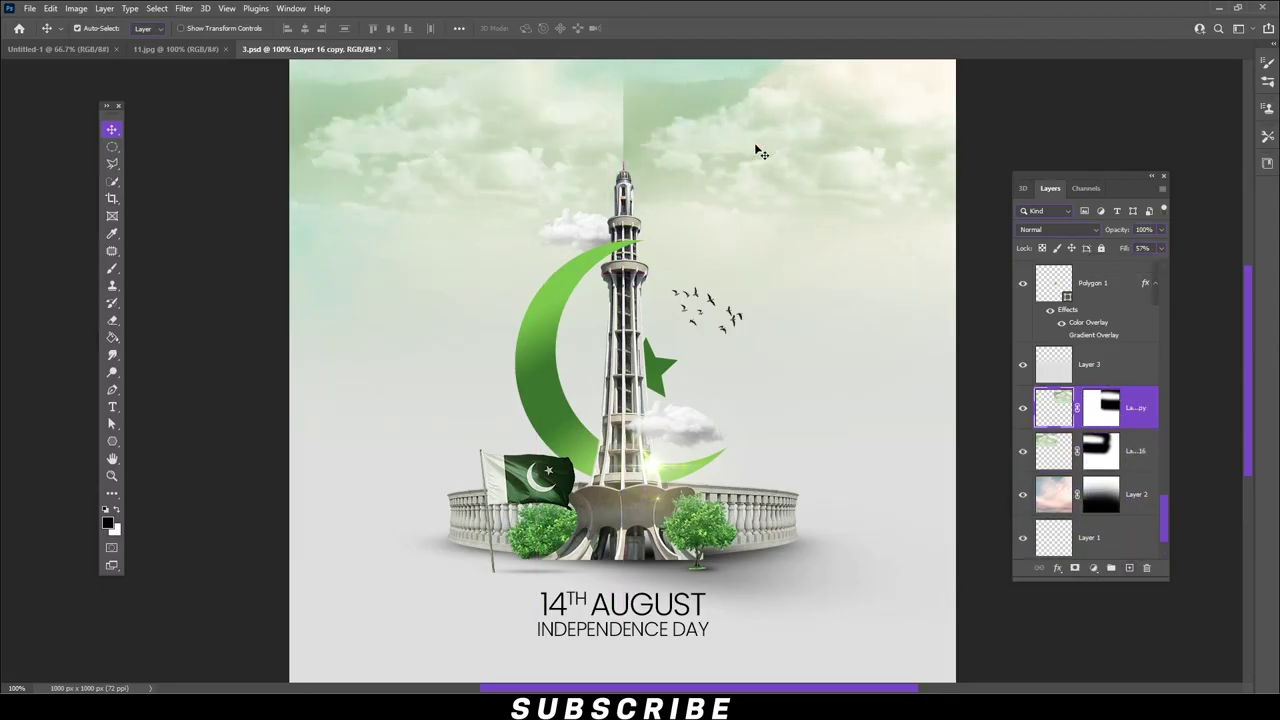
{"action": "left_click_drag", "start_coordinate": [655, 147], "coordinate": [740, 150]}
{"action": "key", "text": "ctrl+t"}
{"action": "right_click", "coordinate": [784, 120]}
{"action": "left_click", "coordinate": [850, 344]}
{"action": "left_click_drag", "start_coordinate": [817, 191], "coordinate": [719, 141]}
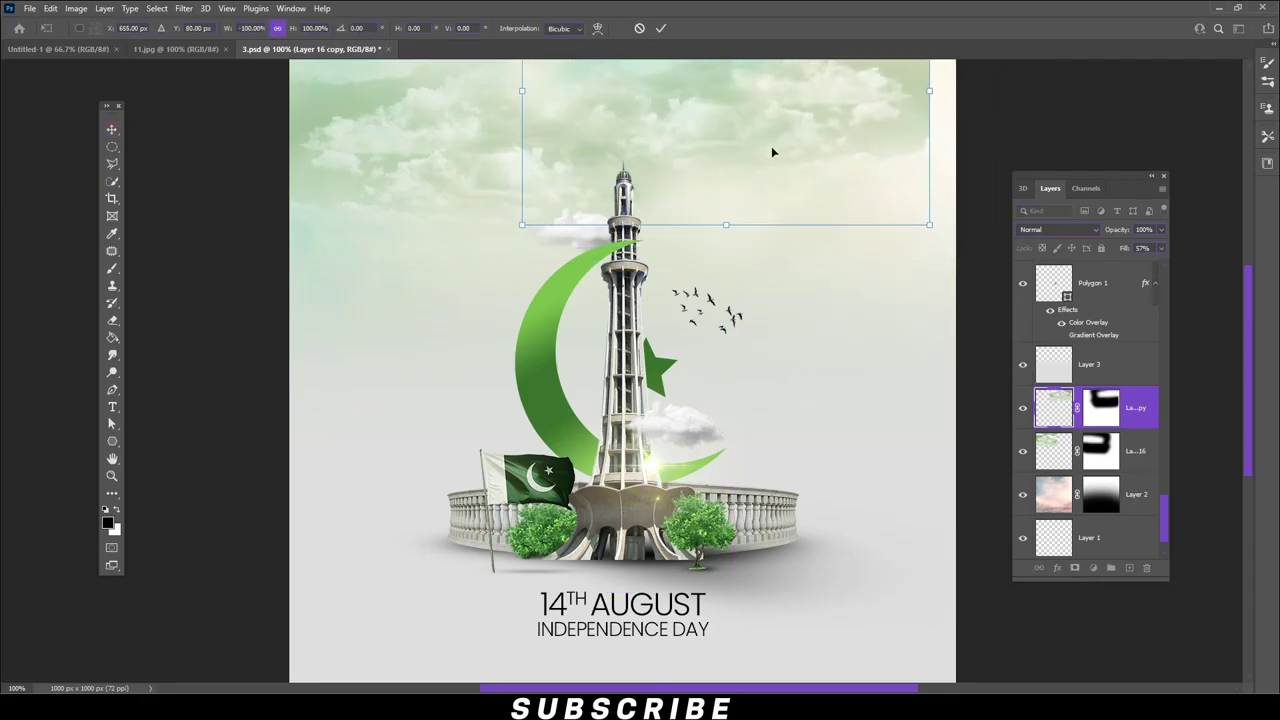
{"action": "left_click_drag", "start_coordinate": [930, 228], "coordinate": [977, 231]}
{"action": "left_click_drag", "start_coordinate": [785, 132], "coordinate": [764, 118]}
{"action": "key", "text": "Return"}
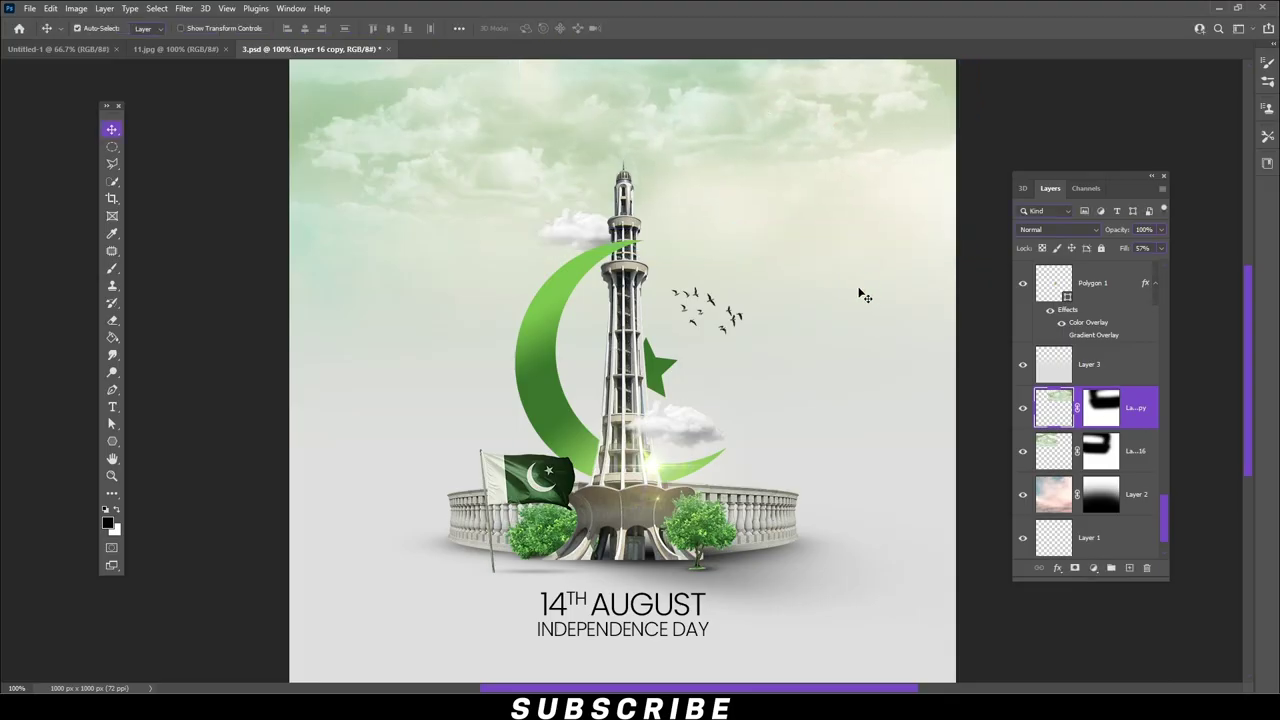
{"action": "scroll", "coordinate": [758, 259], "scroll_direction": "down", "scroll_amount": 2}
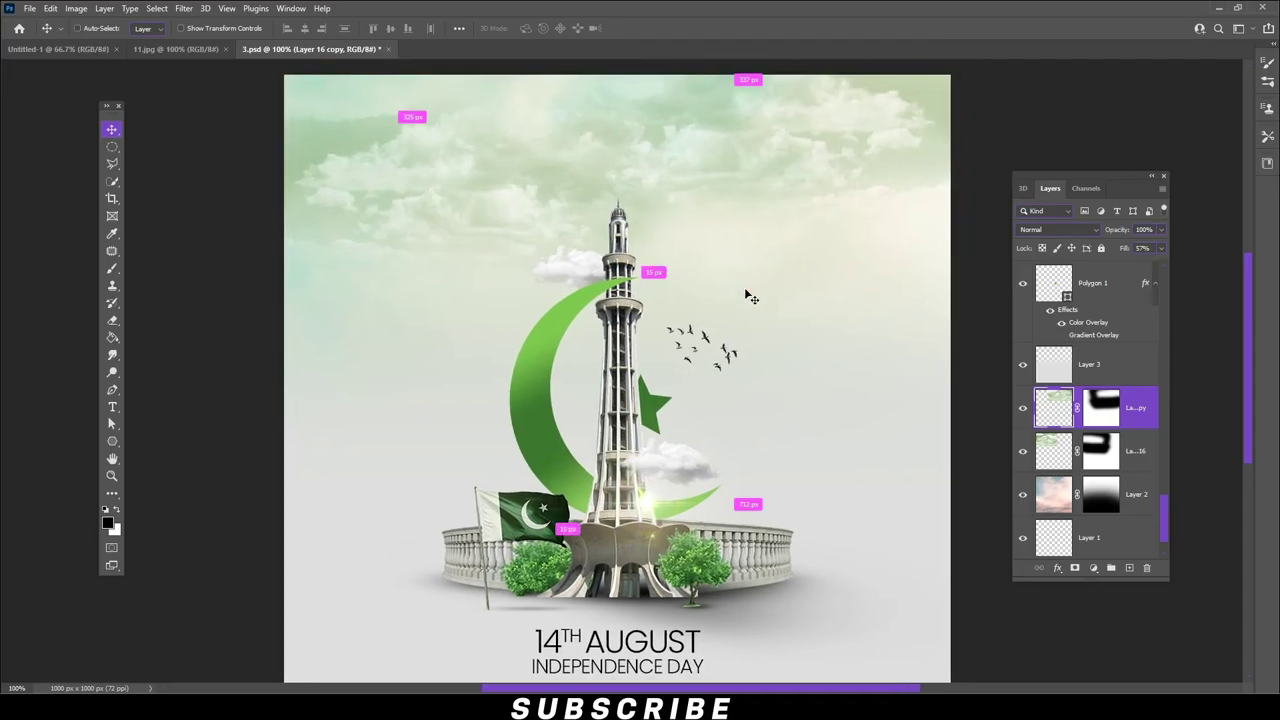